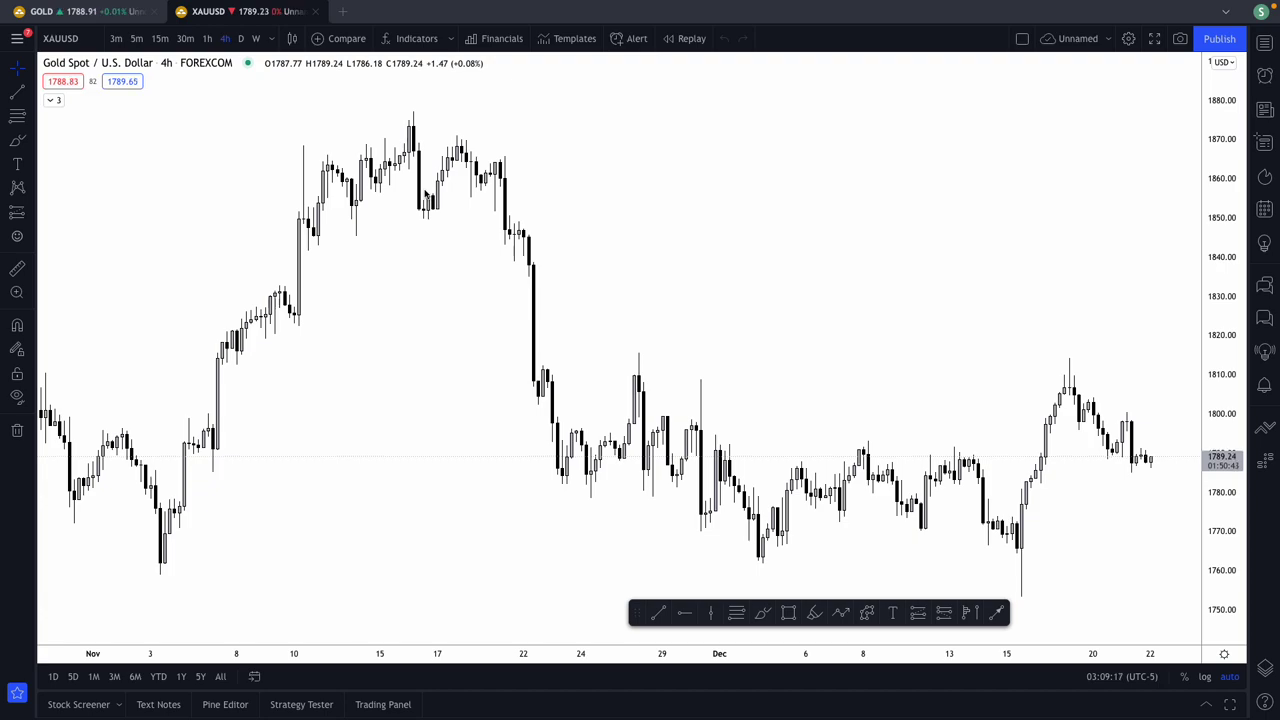
Step: Start a bar replay of the 4-hour gold chart from 17 Dec '21 05:00
click(791, 615)
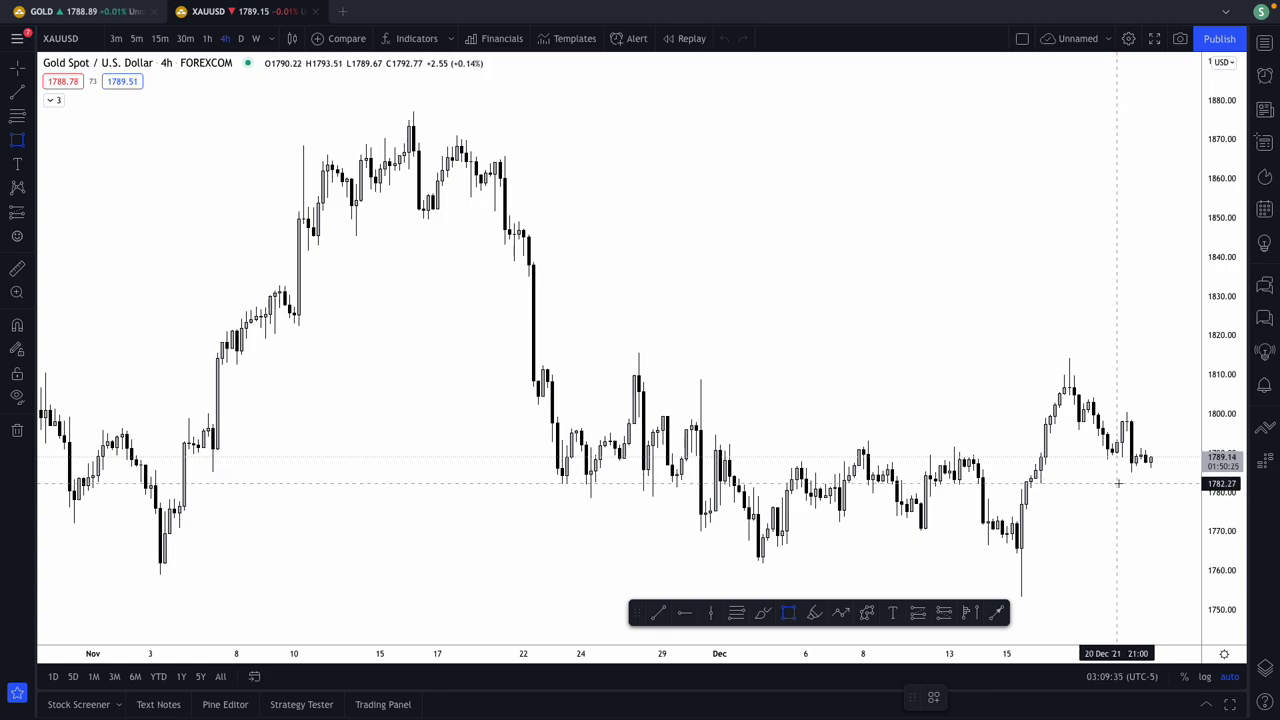
key(Escape)
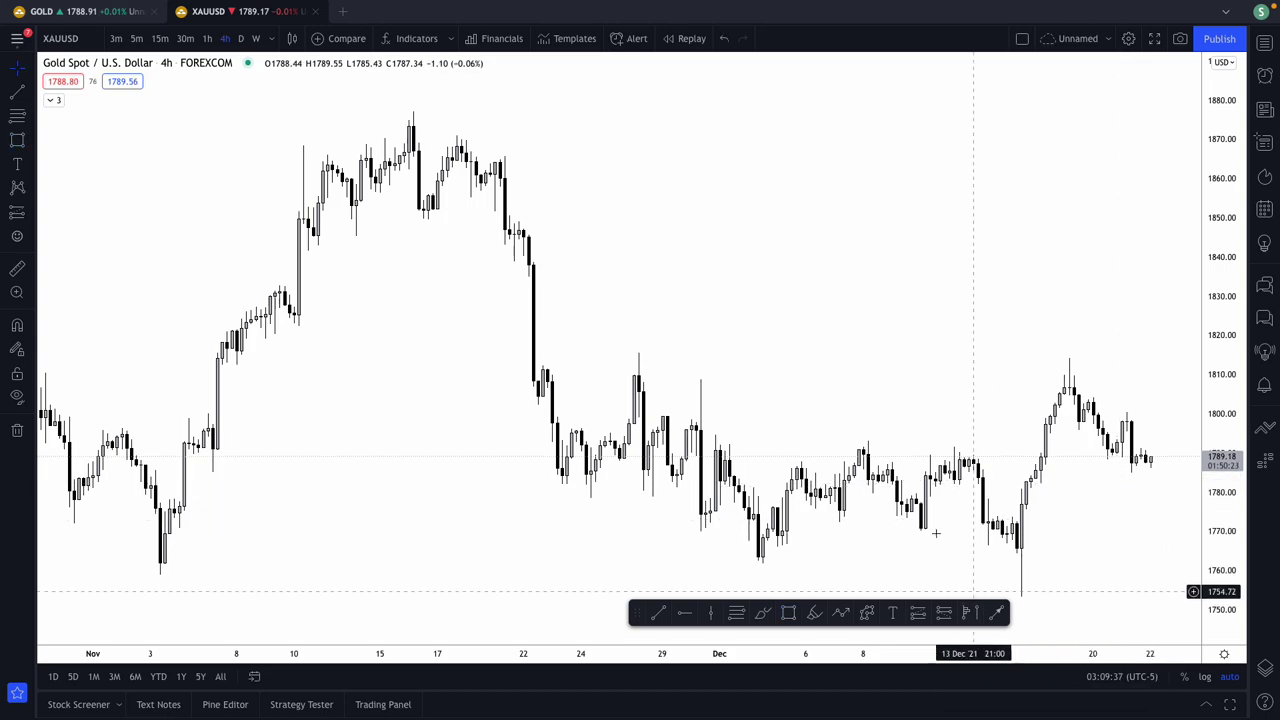
click(686, 39)
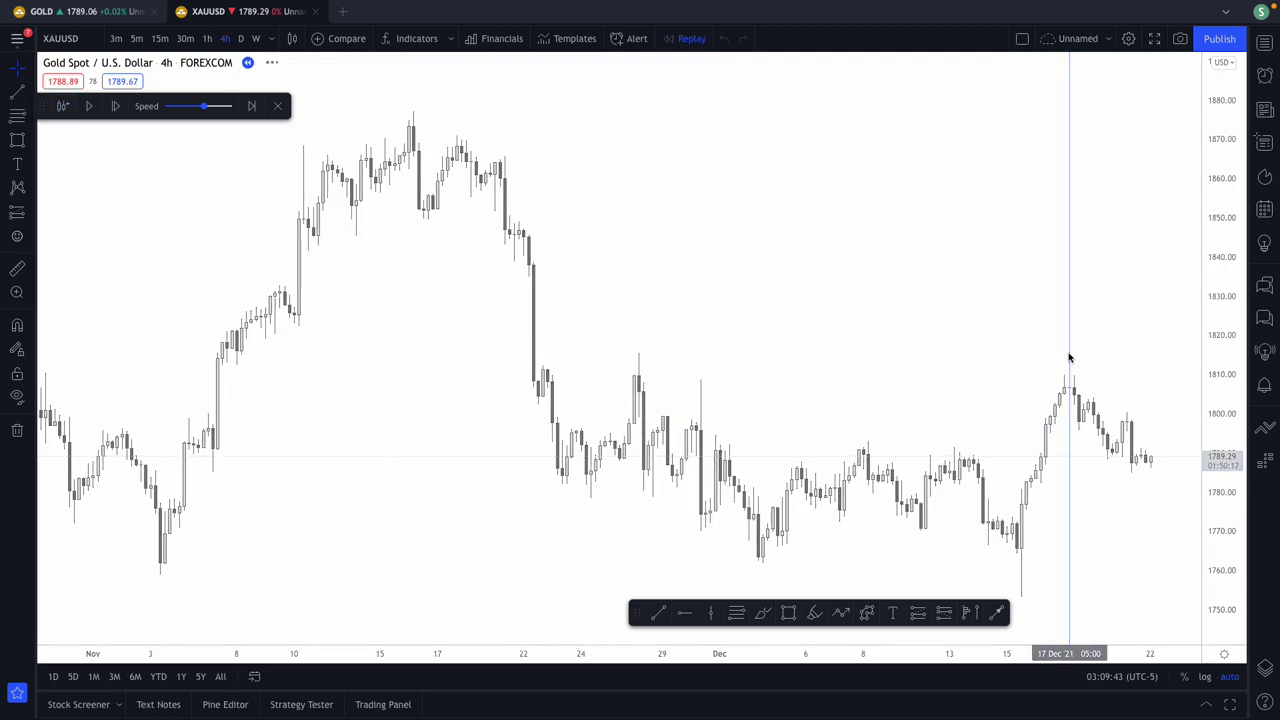
click(1069, 358)
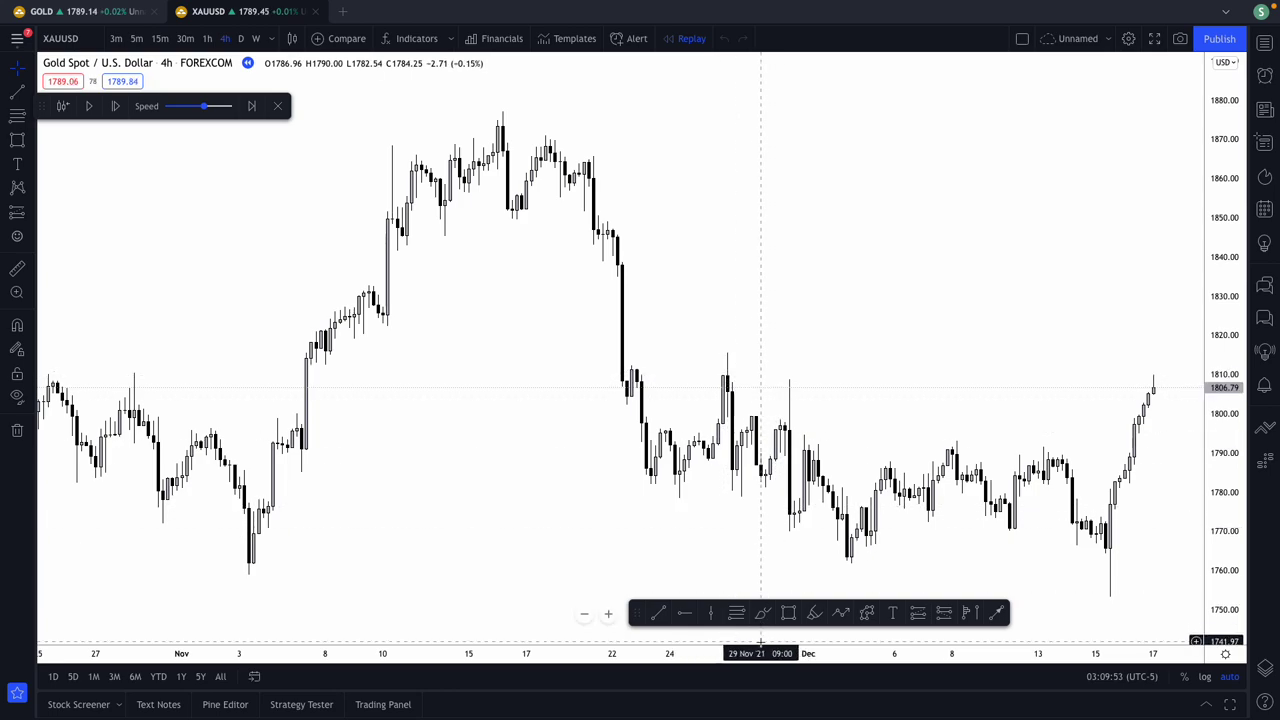
Step: Draw a rectangle zone from the 8 November candles to about 29 November, between about 1821 and 1815
click(788, 612)
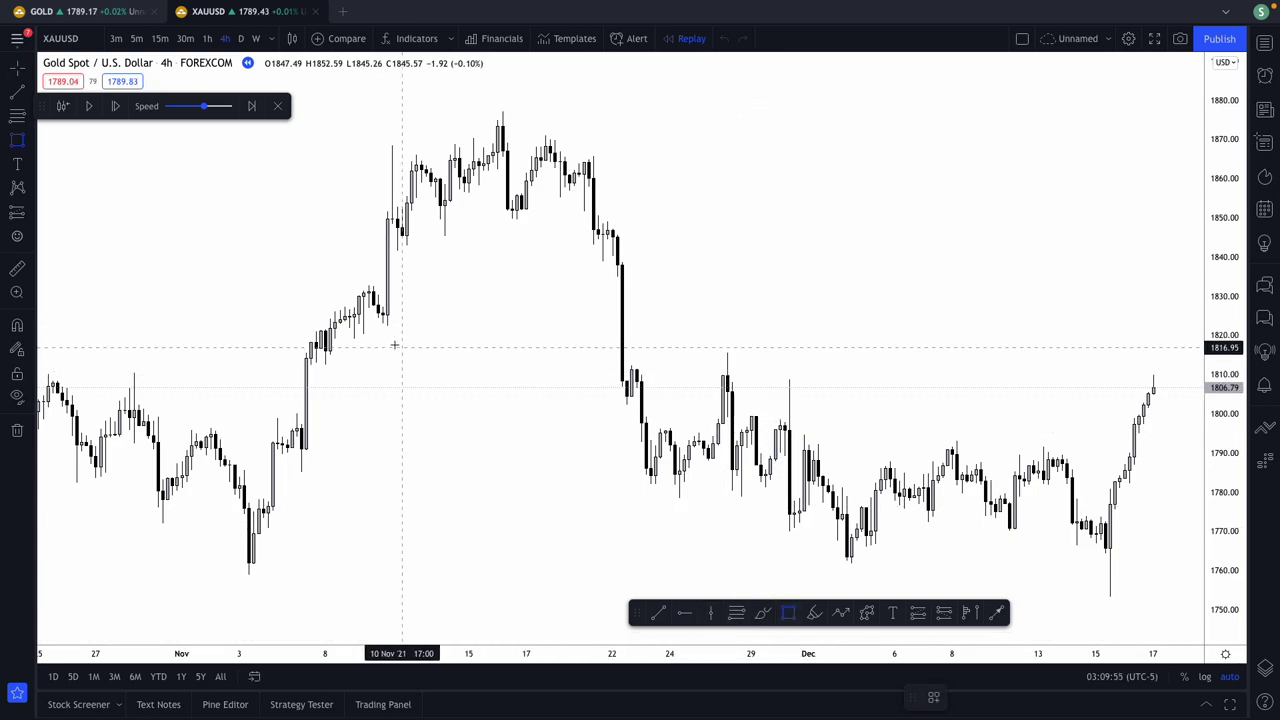
mouse_move(326, 331)
mouse_down()
mouse_move(371, 366)
mouse_move(751, 353)
mouse_up()
click(691, 303)
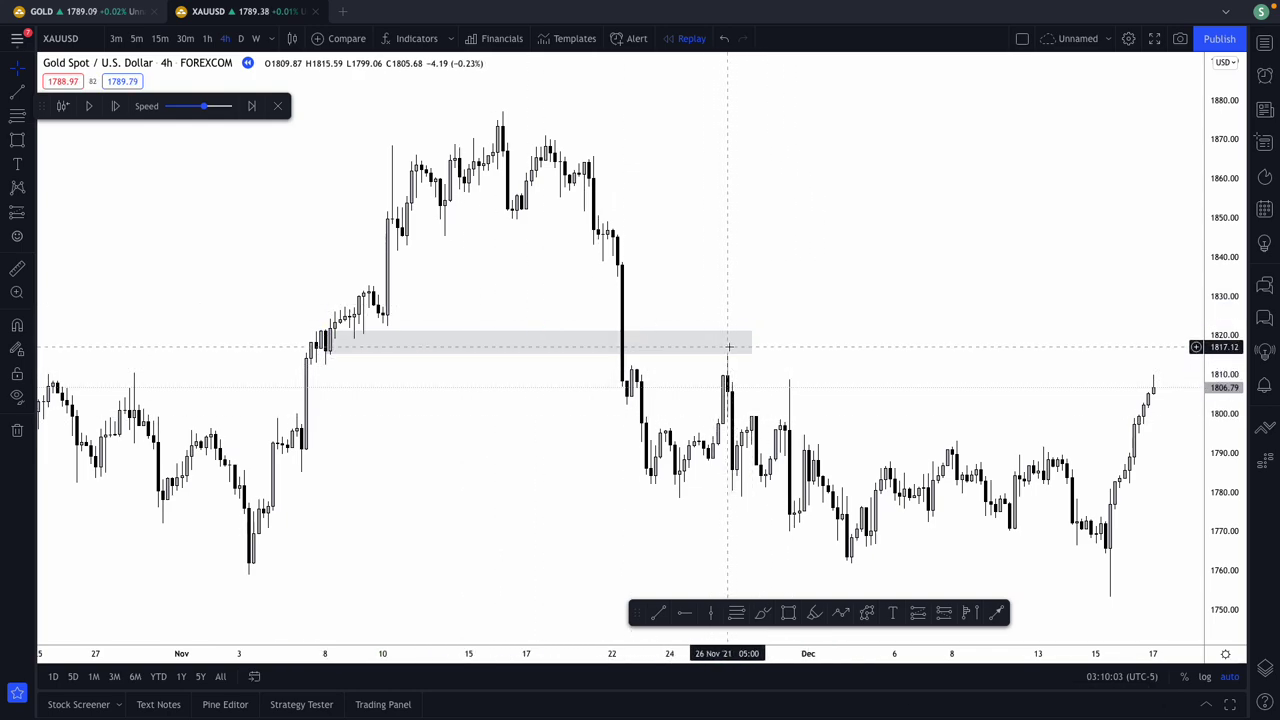
Step: Draw a horizontal trend line at 1812.36 from the 22 November swing high to just before the 26 November peak
click(658, 612)
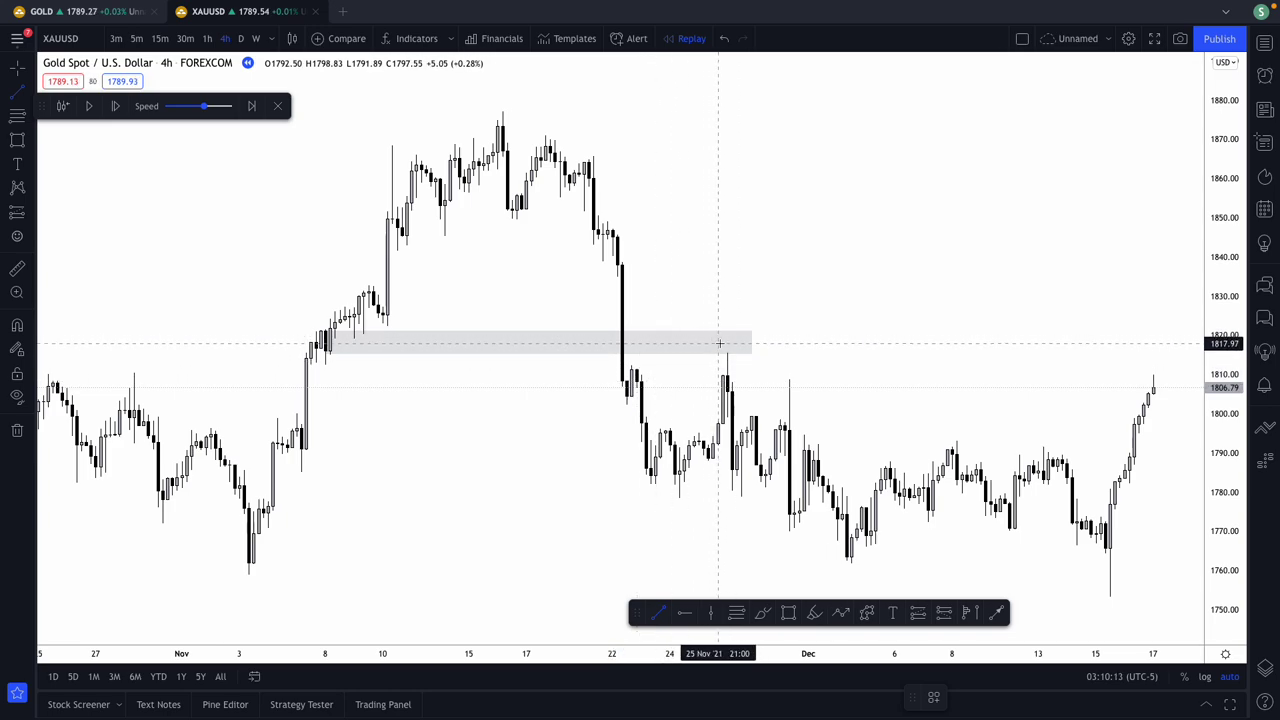
click(631, 366)
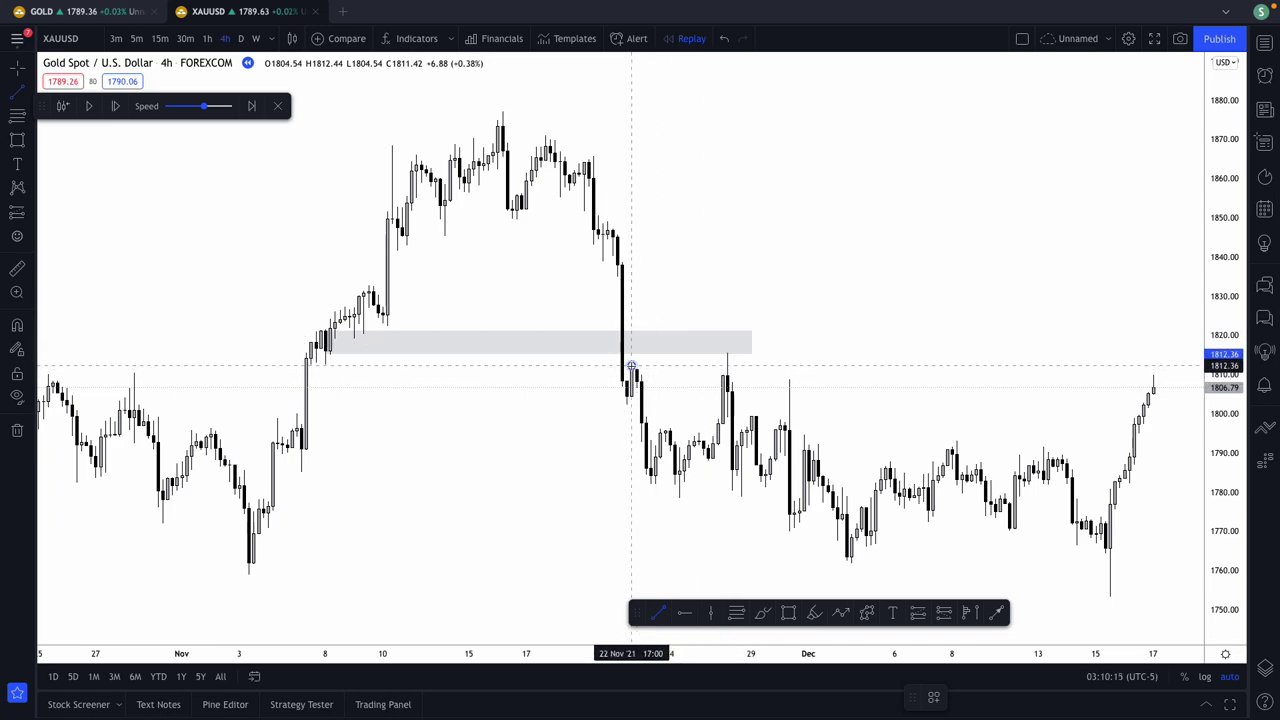
click(716, 366)
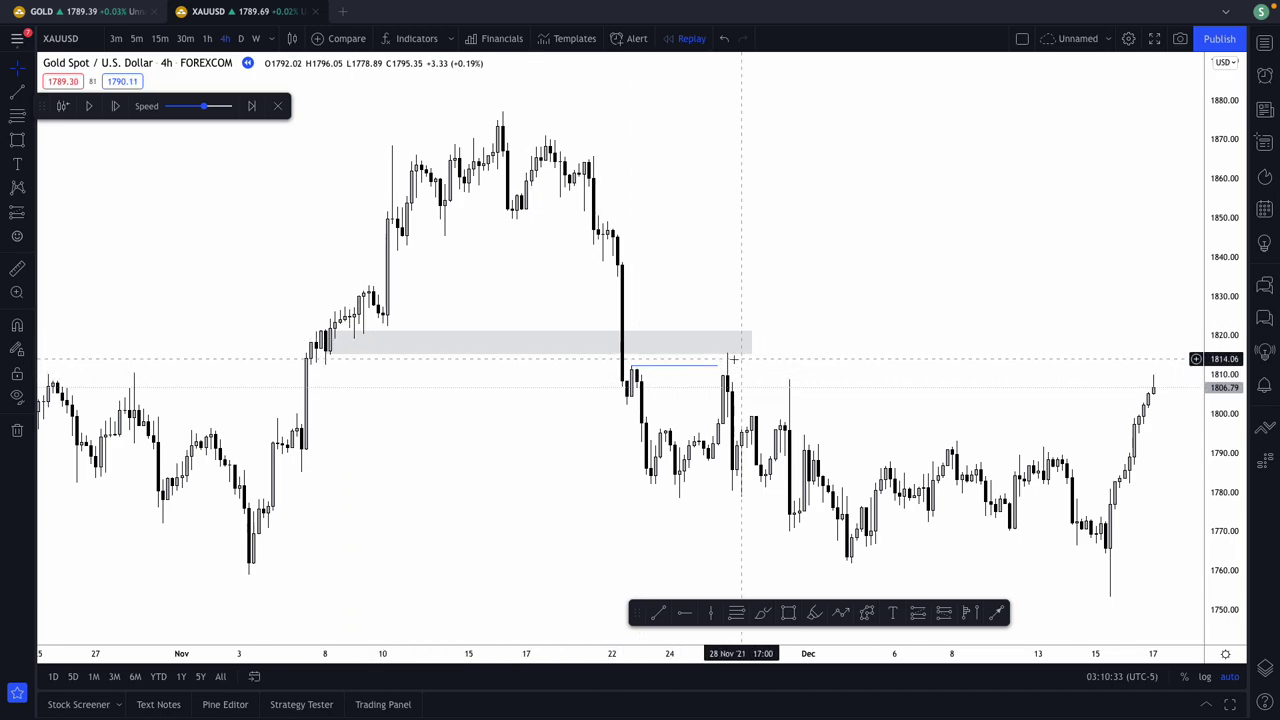
Step: Add the text label "LQ" near the start of the short trend line and place it just above the line
click(893, 612)
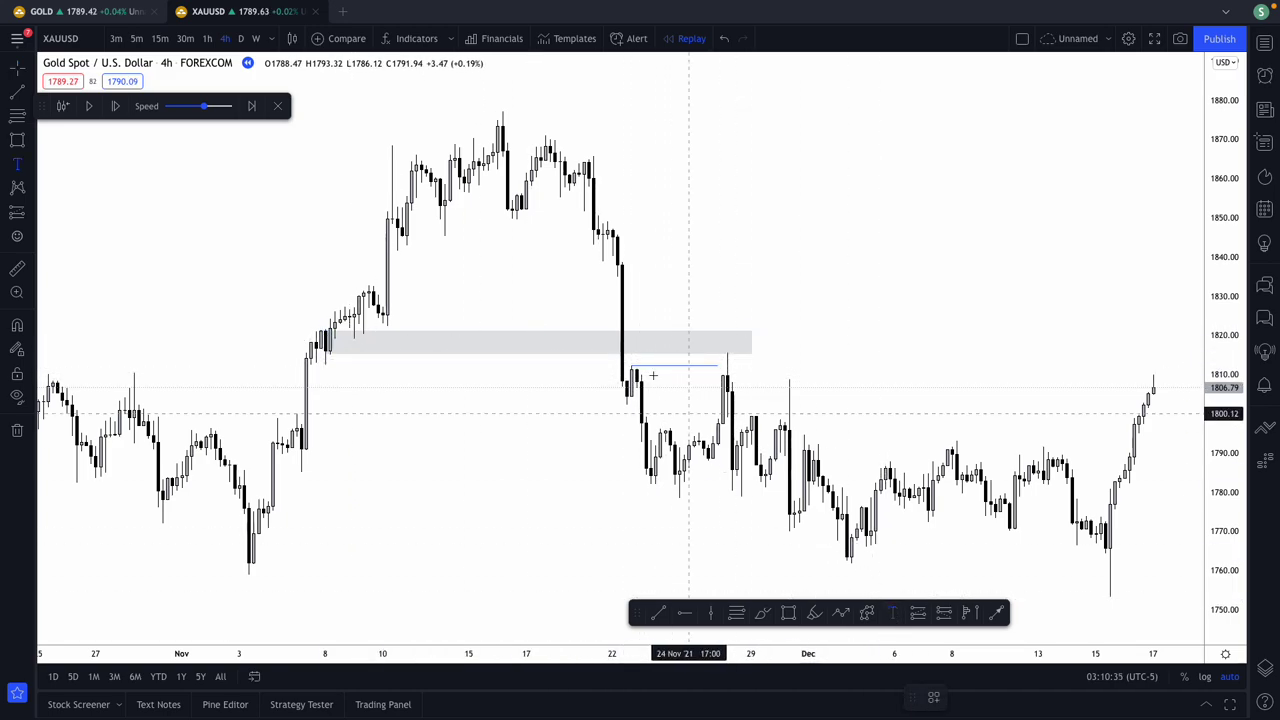
click(642, 360)
text(LQ)
click(735, 555)
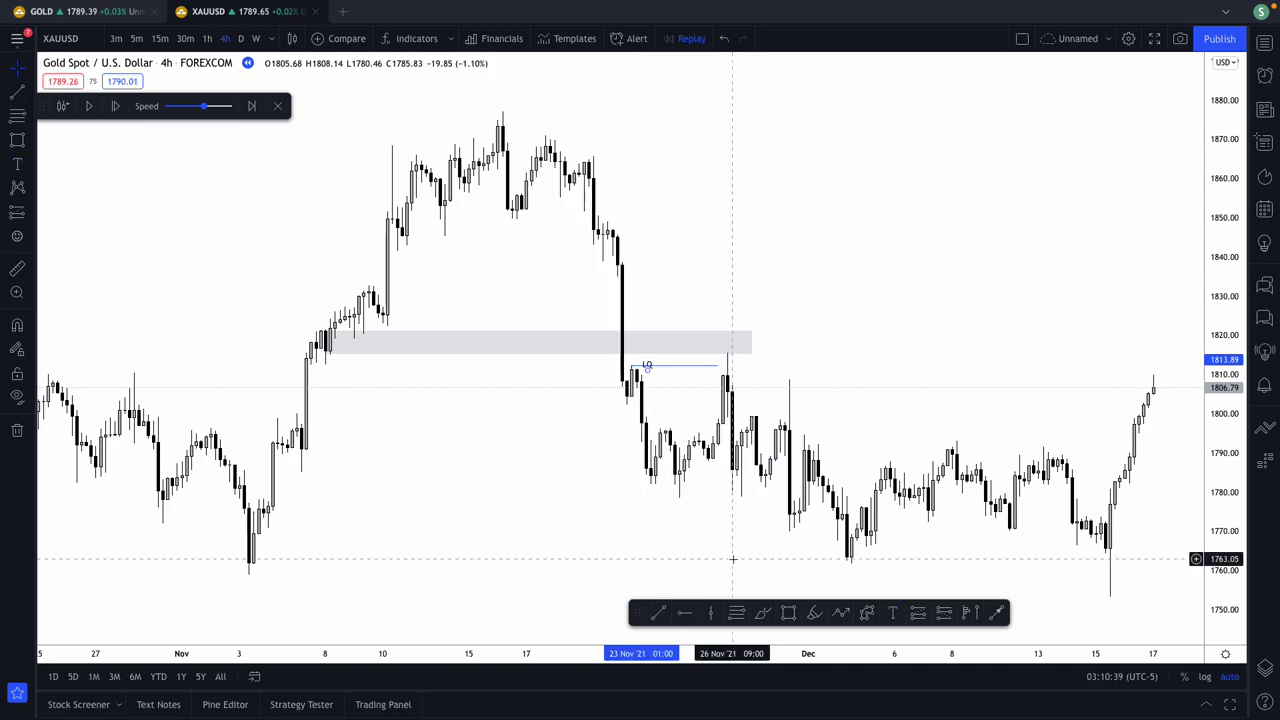
click(648, 366)
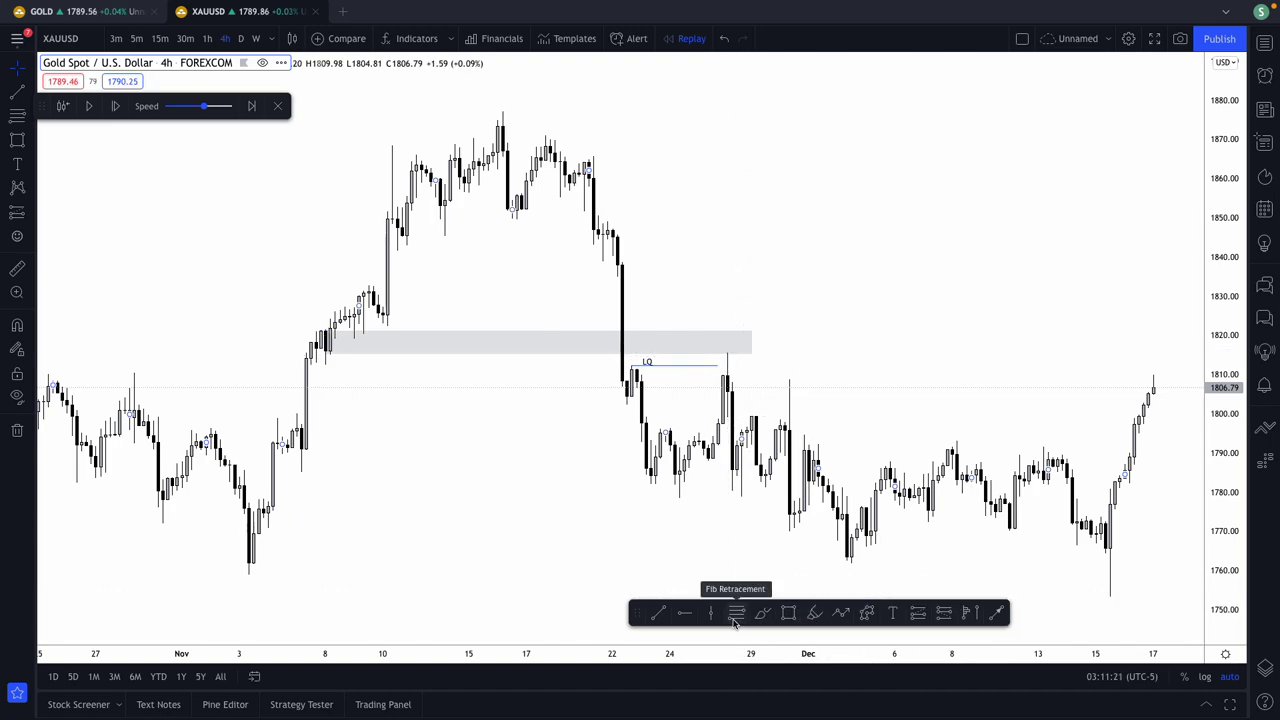
Step: Switch the chart to full screen and draw a Fib Retracement from 1810.04 at the 26 November candle to 1815.58 beyond the last candle
click(1154, 38)
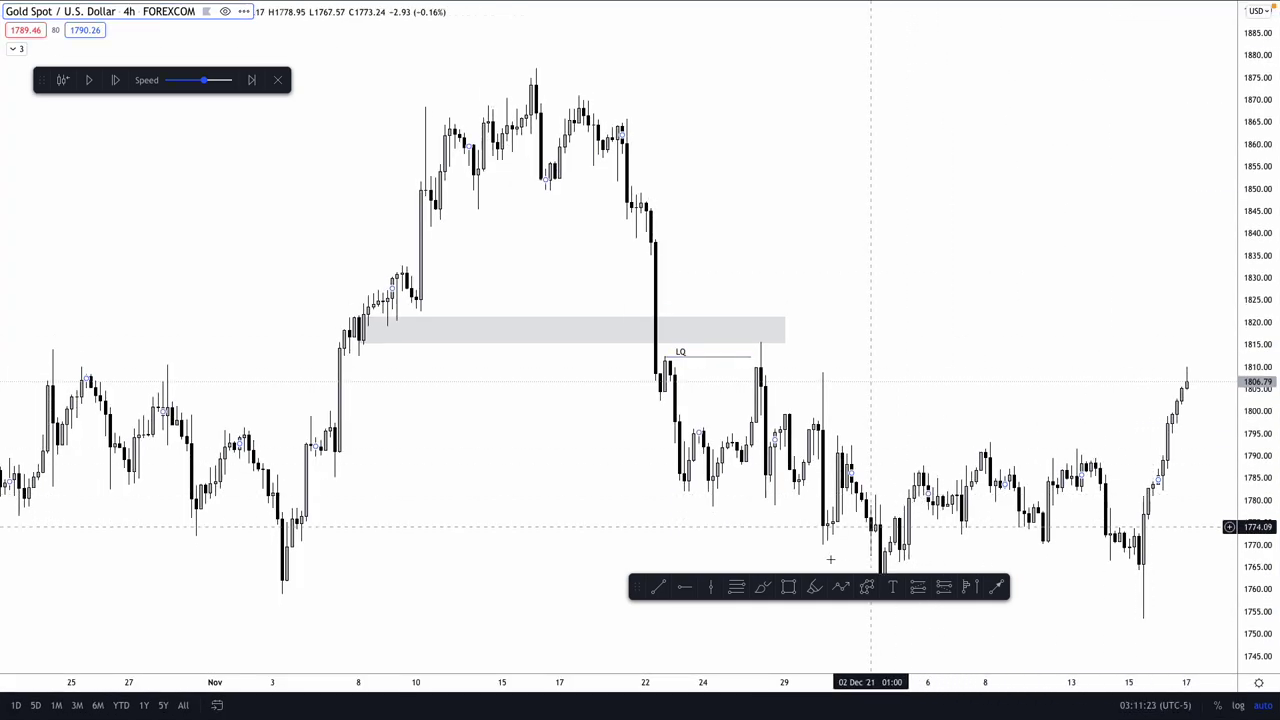
click(737, 587)
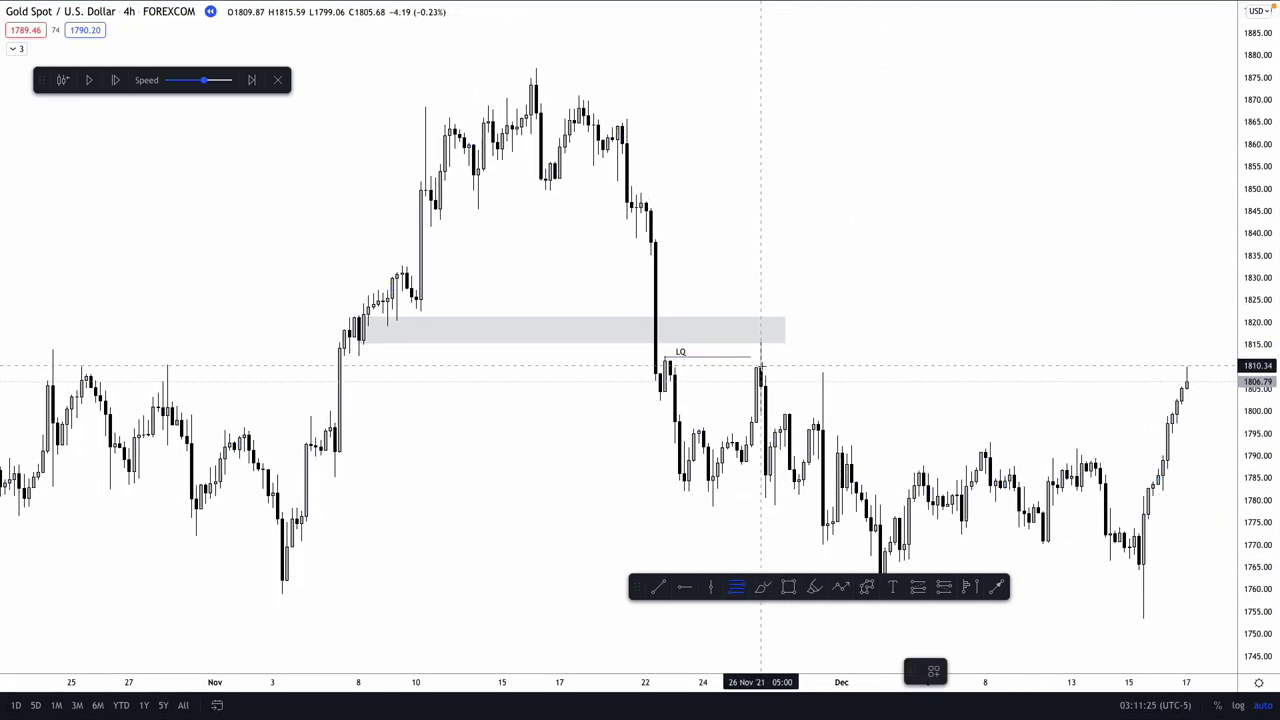
click(761, 367)
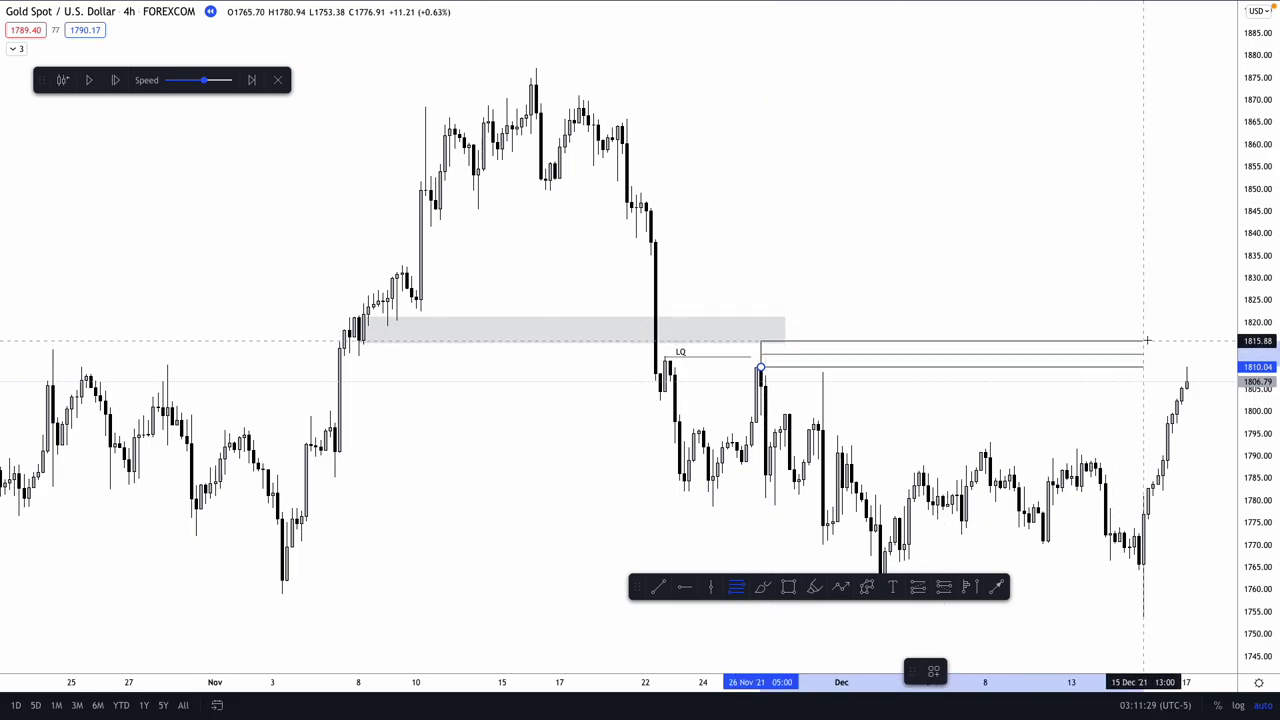
click(1208, 343)
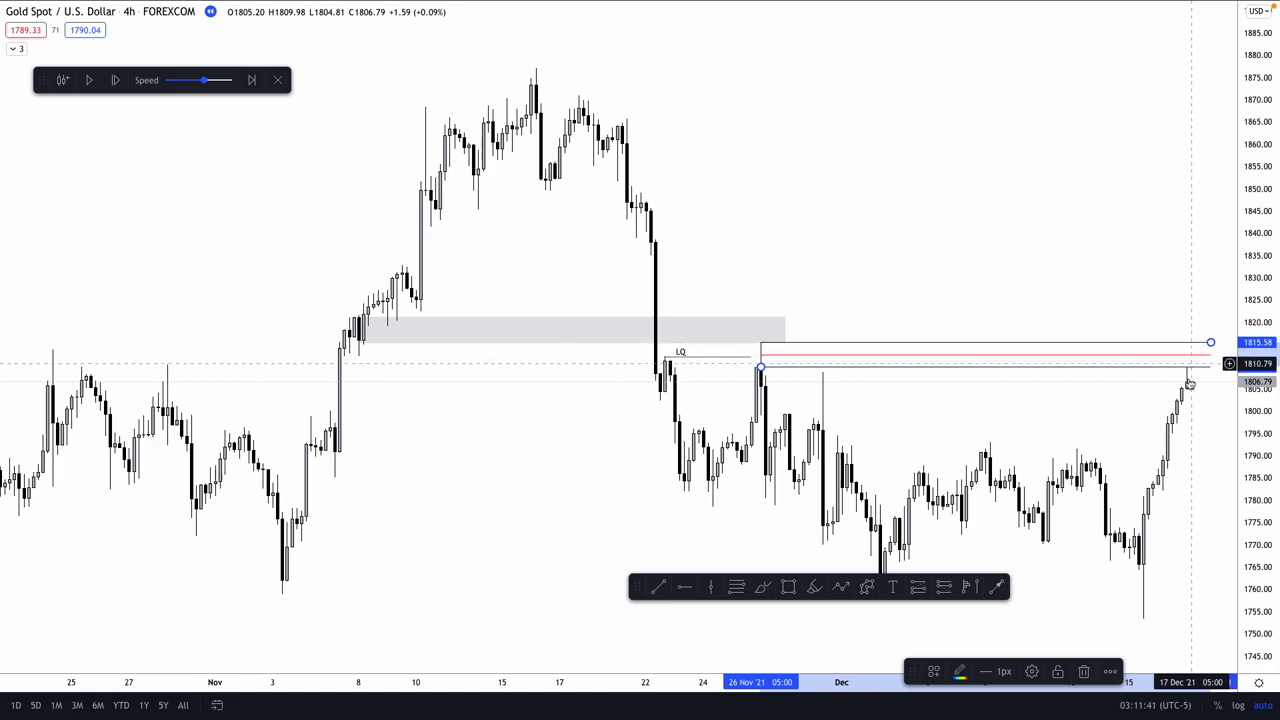
Step: Place a text note in the empty area above the December candles with the lines "H4 MACRO" and "M15 MICRO"
scroll(1114, 416, right, 5)
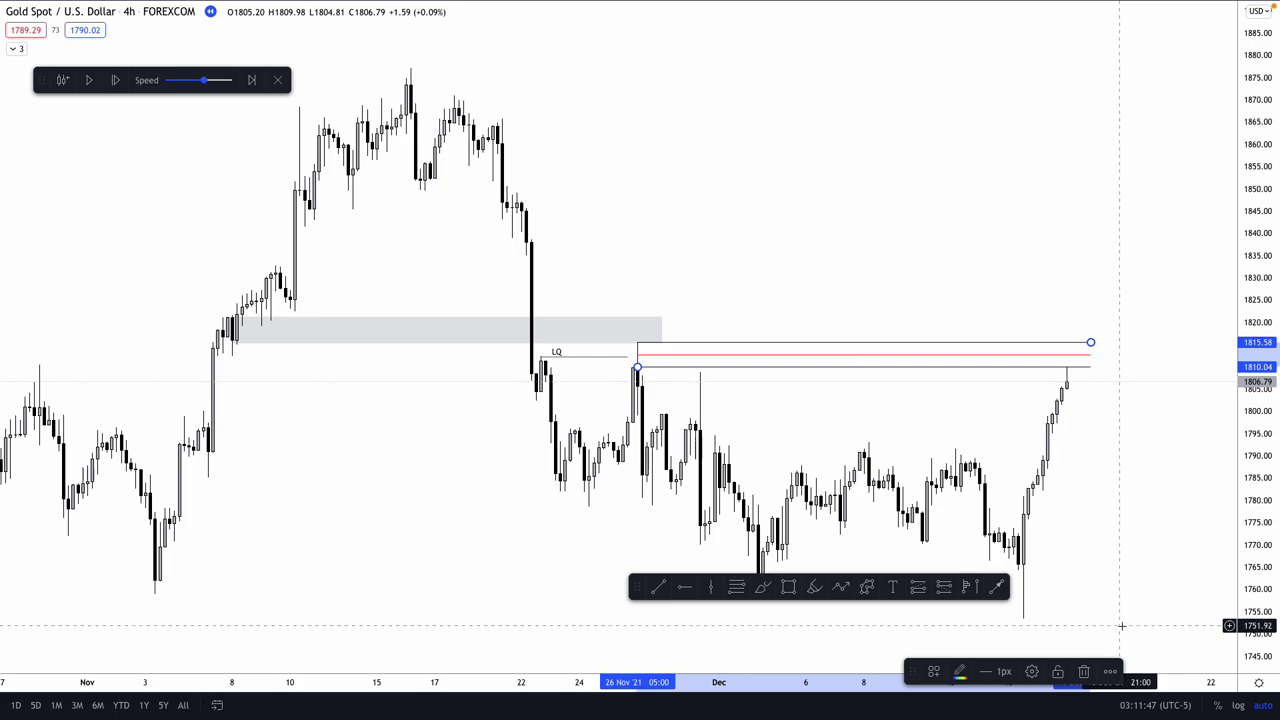
click(894, 589)
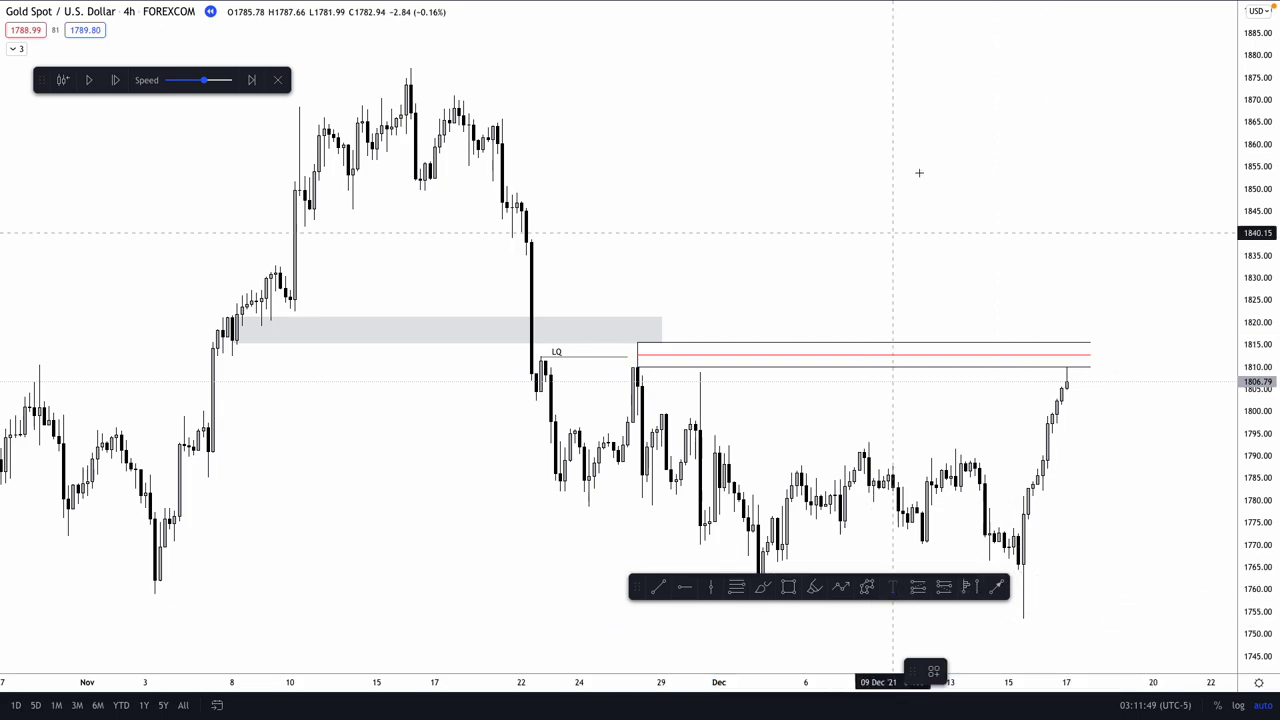
click(915, 177)
text(H4 MACRO )
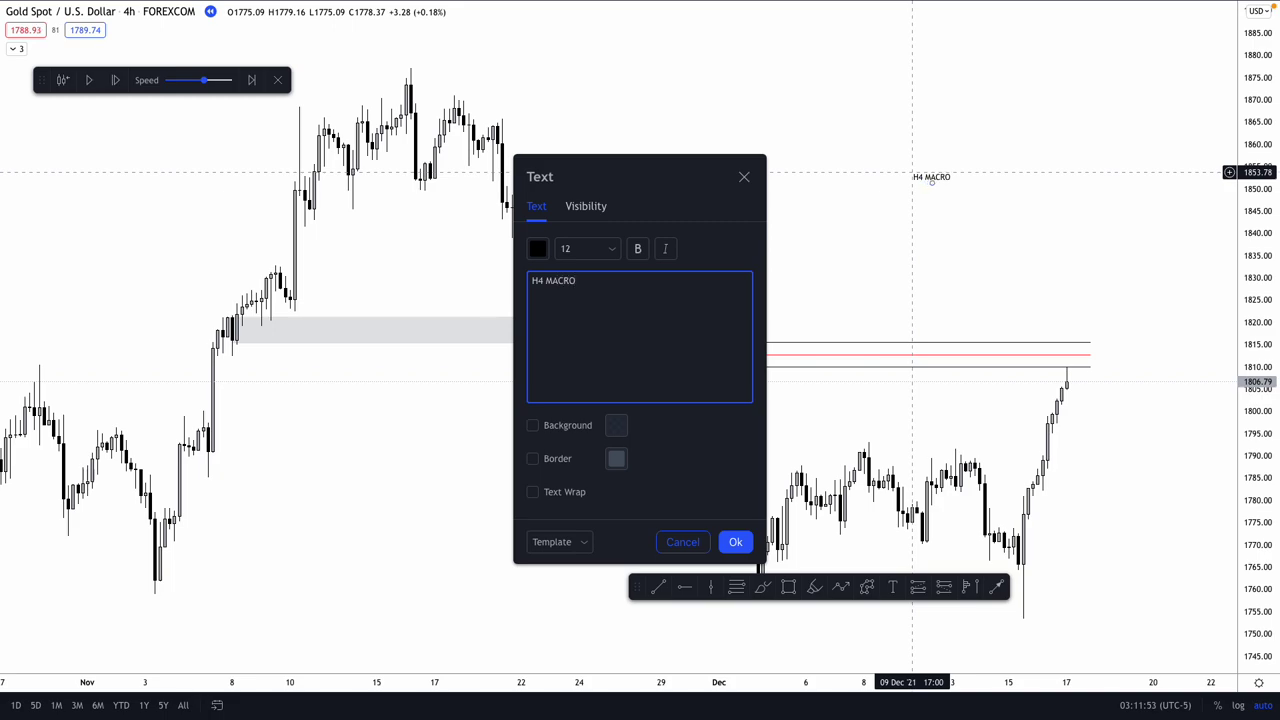
text(M15 MICRO)
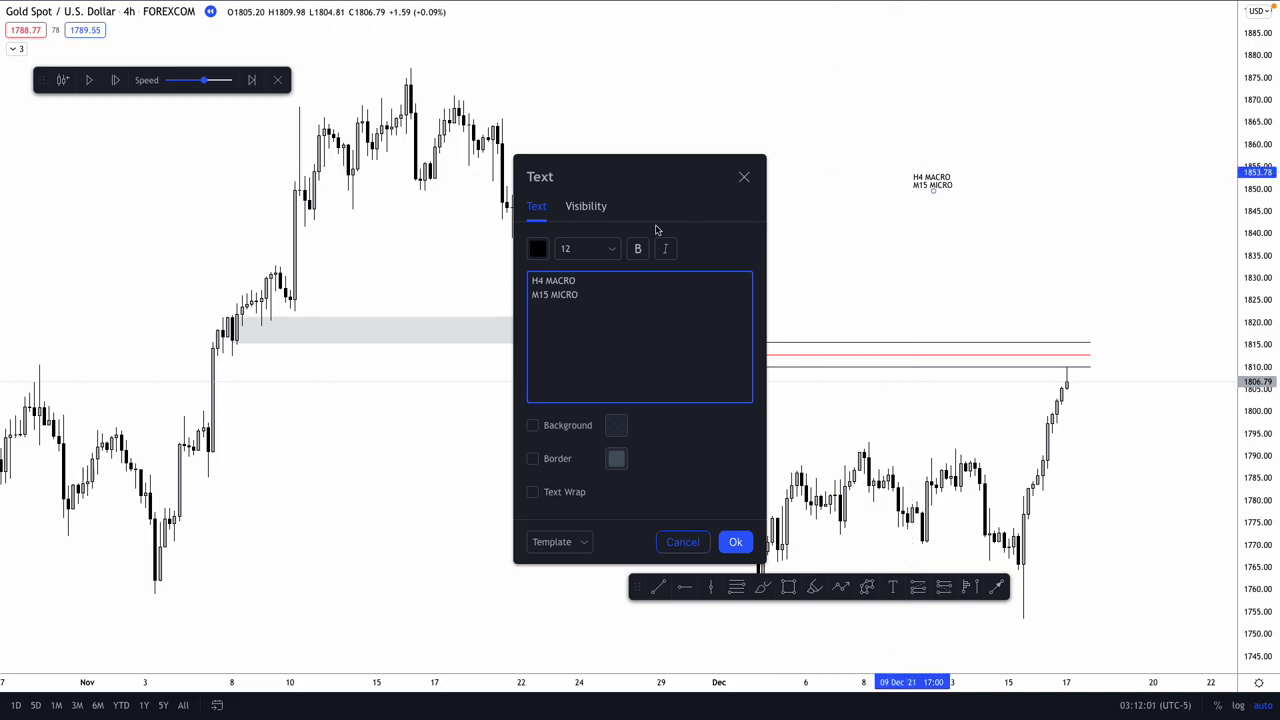
Step: Extend the note's second line to read "M15 MICRO SUPPLY OR DEMAND"
click(552, 294)
text(AND)
key(BackSpace)
key(BackSpace)
key(BackSpace)
click(584, 294)
text(SUPPLY OR DEMAND)
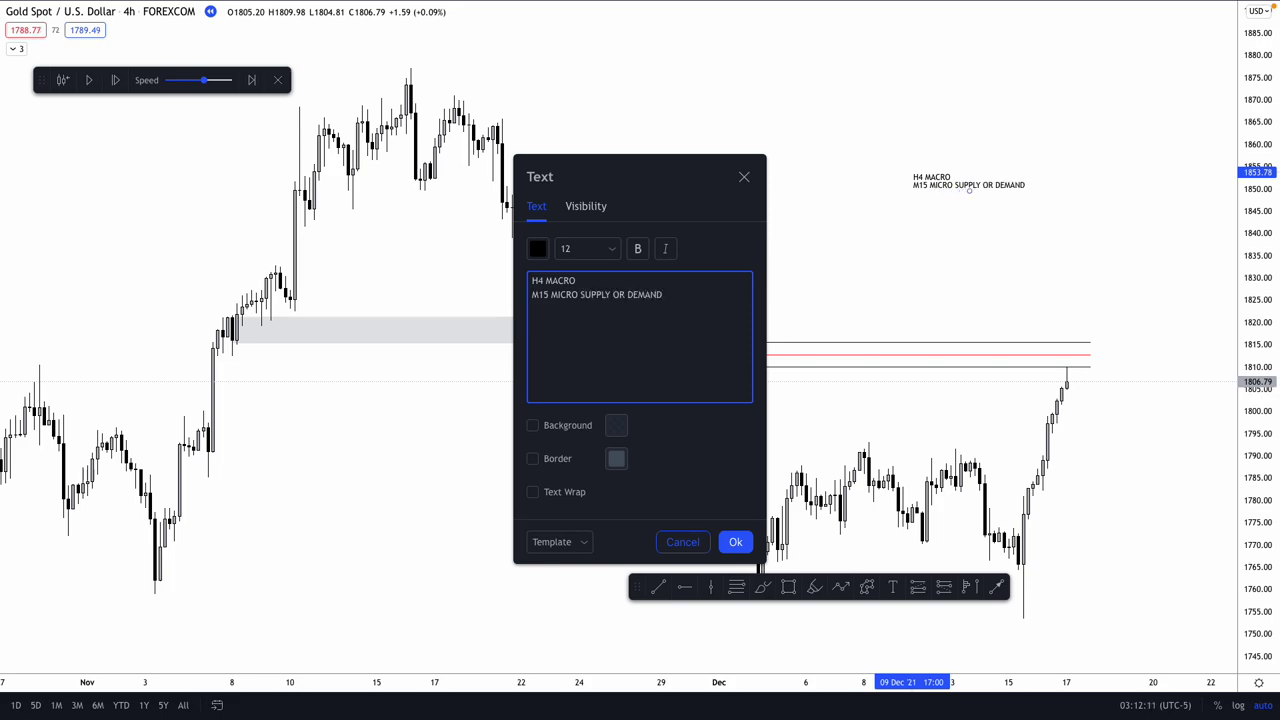
Step: Add a third line to the note reading "M5 AND M3 CHOCH BMS"
key(Return)
text(M5 AND M3 CHANGE OF)
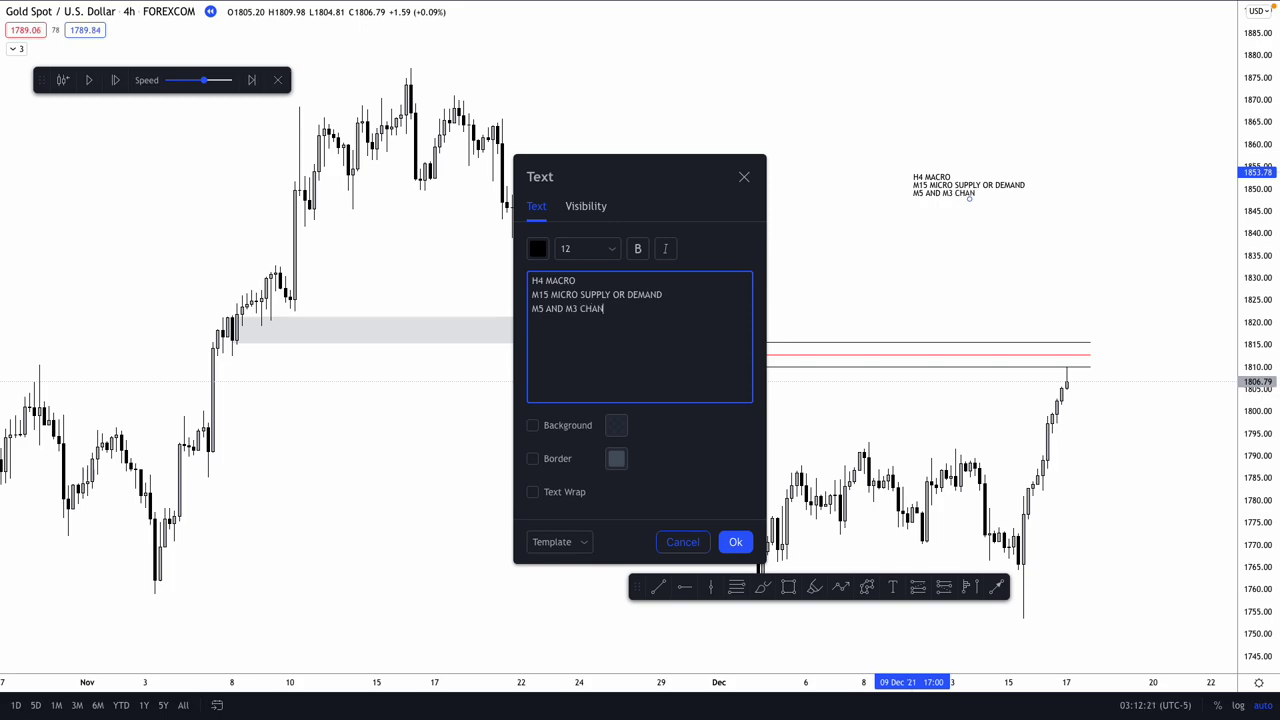
key(BackSpace)
key(BackSpace)
key(BackSpace)
key(BackSpace)
key(BackSpace)
key(BackSpace)
key(BackSpace)
text(OCH BMS)
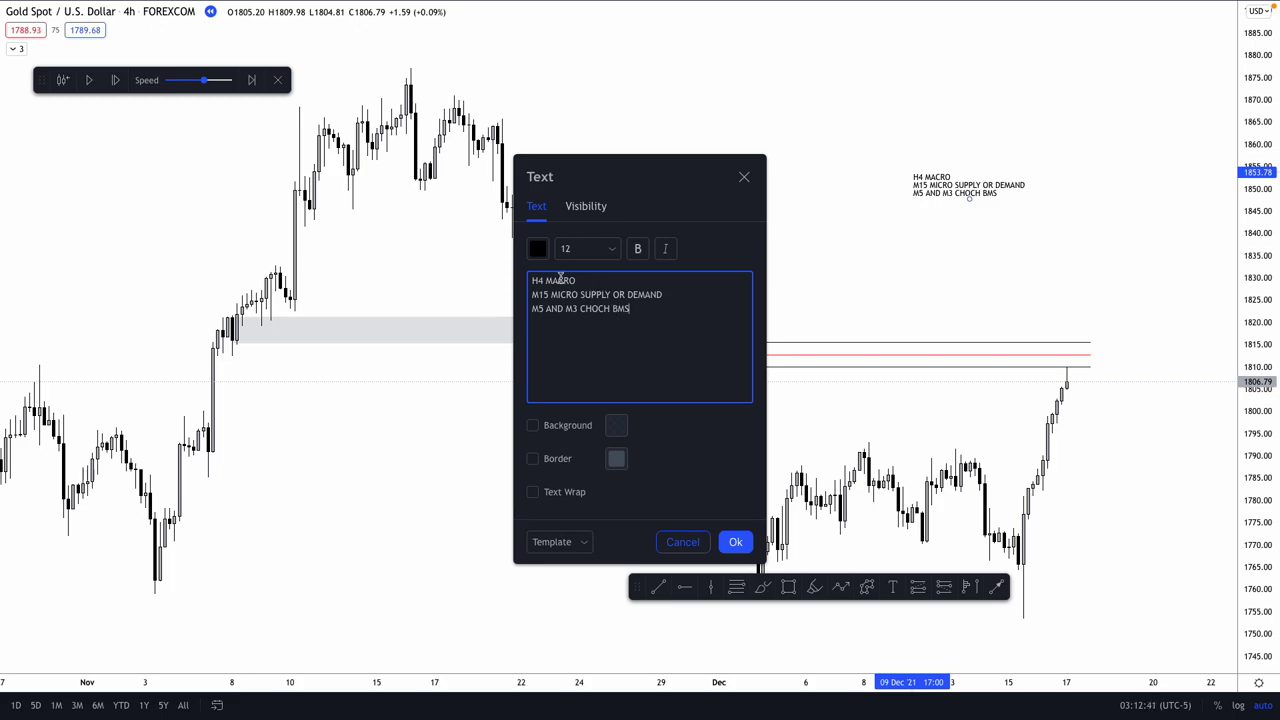
Step: Add a second block to the note with the lines "DAILY MACRO", "H1 MICRO" and "M15", separated by a blank line, and apply it
drag(532, 282, 603, 337)
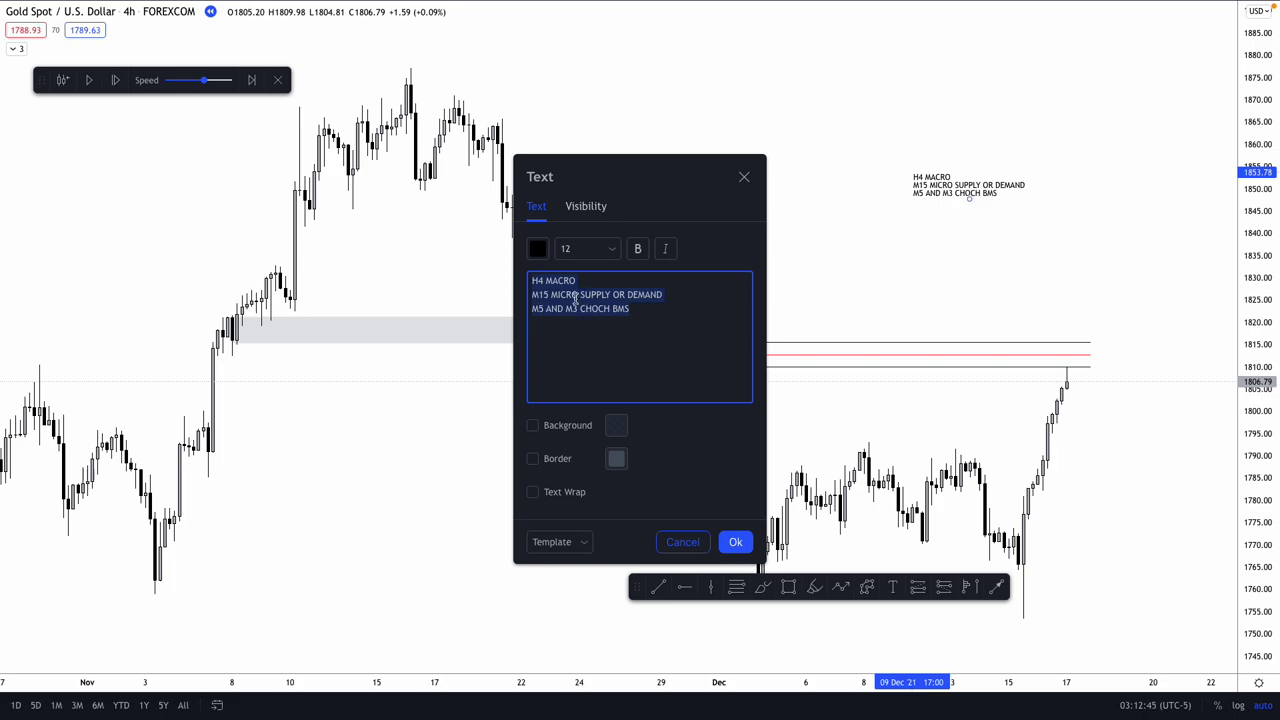
click(576, 337)
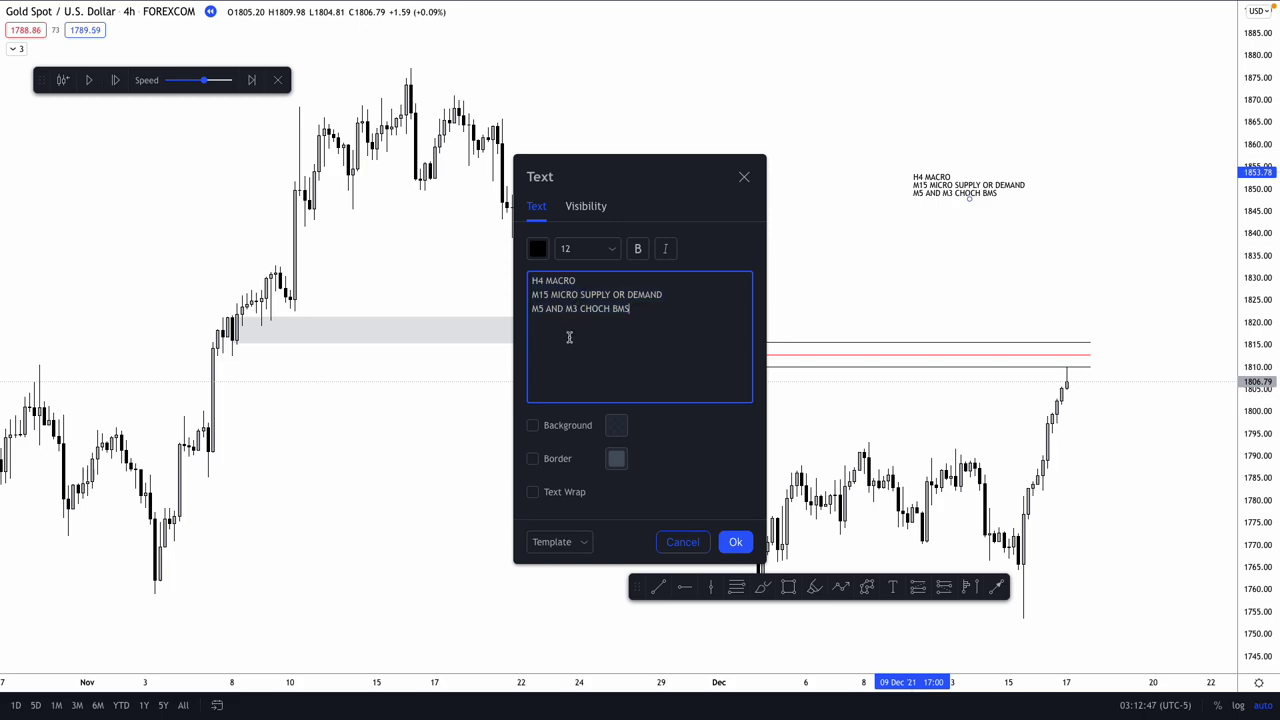
key(Return)
key(Return)
text(DAILY MACRO)
key(Return)
text(H)
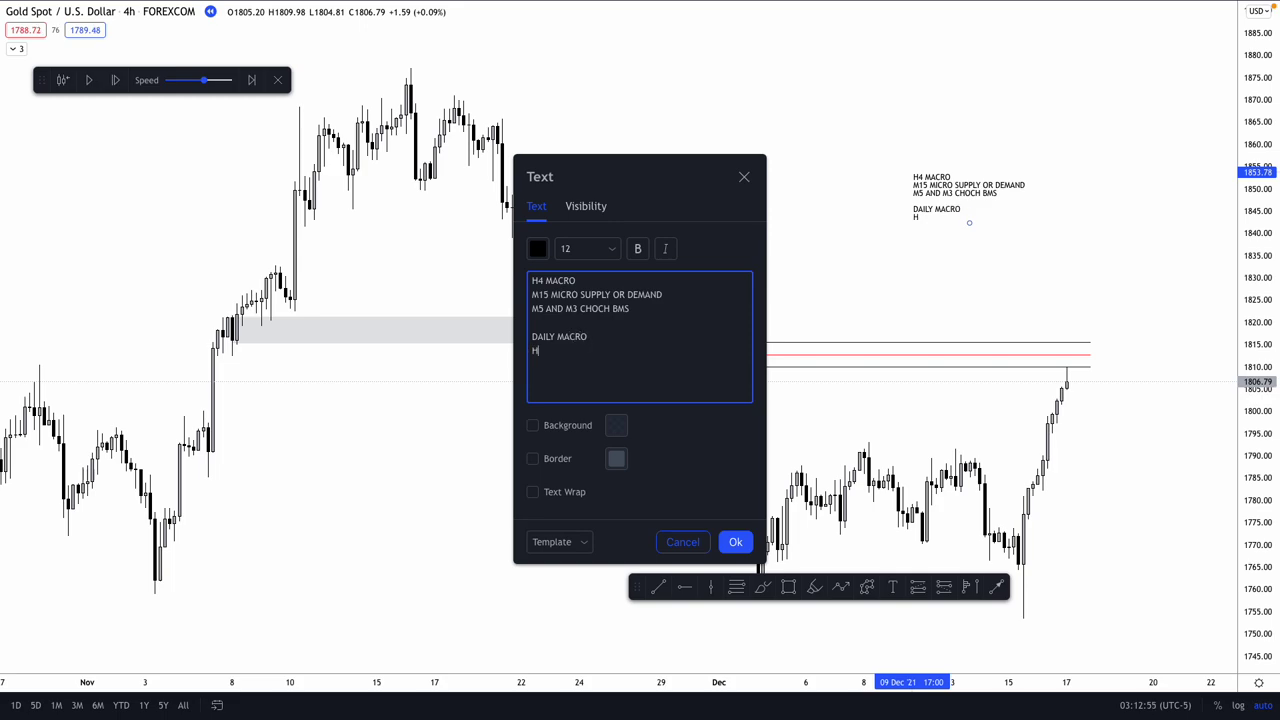
text(1 MICRO)
key(Return)
text(M15)
click(735, 543)
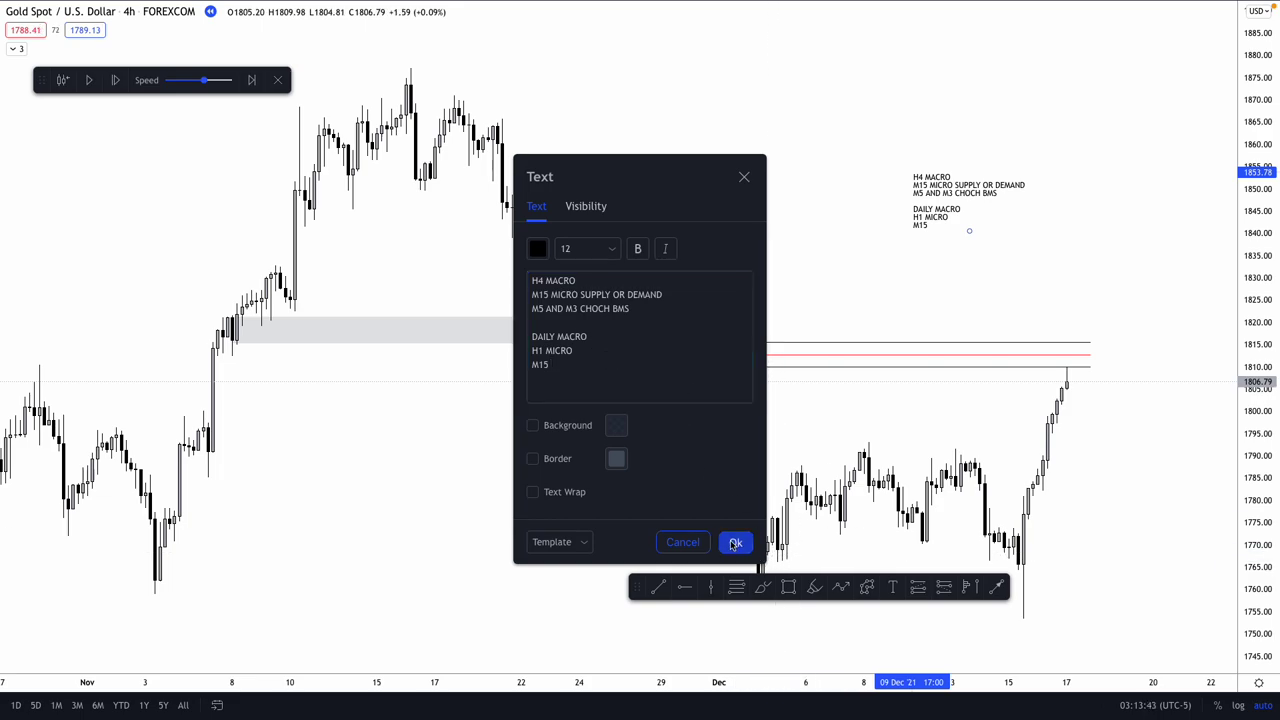
Step: Draw a rectangle zone from the 11 October low at 1757.32 across to the mid-December low, down to about 1751
drag(638, 591, 708, 659)
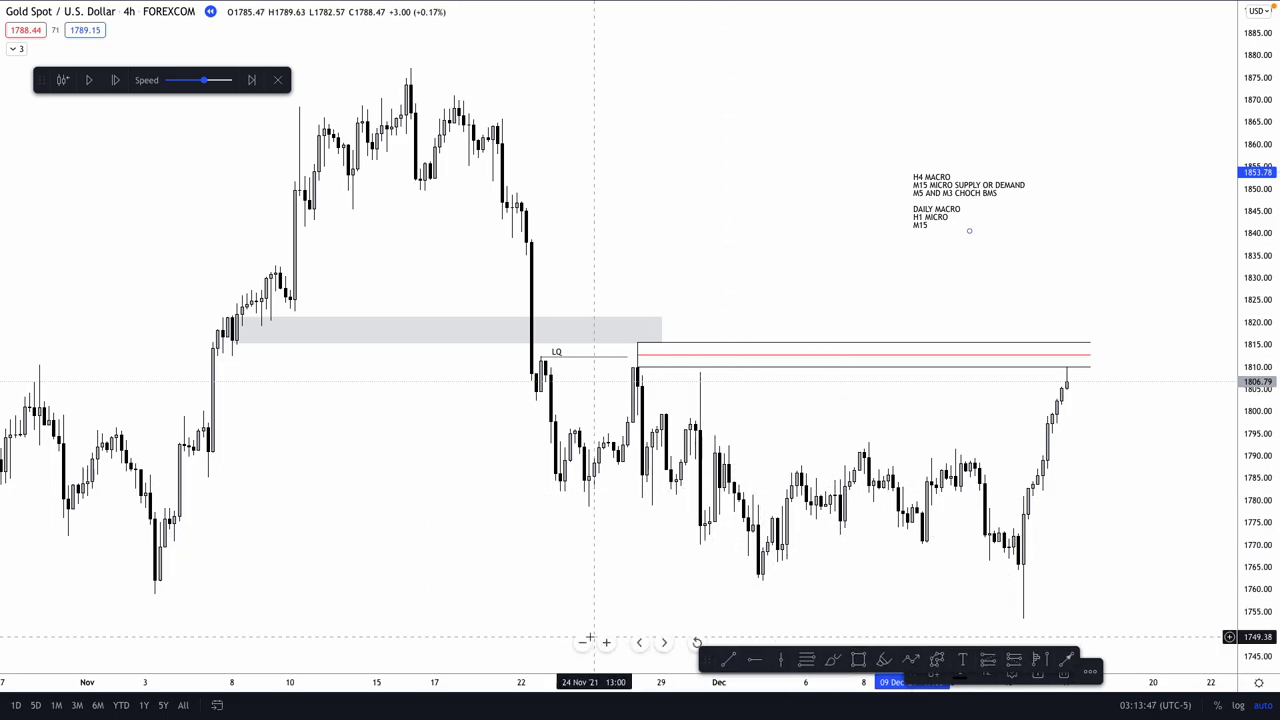
click(582, 643)
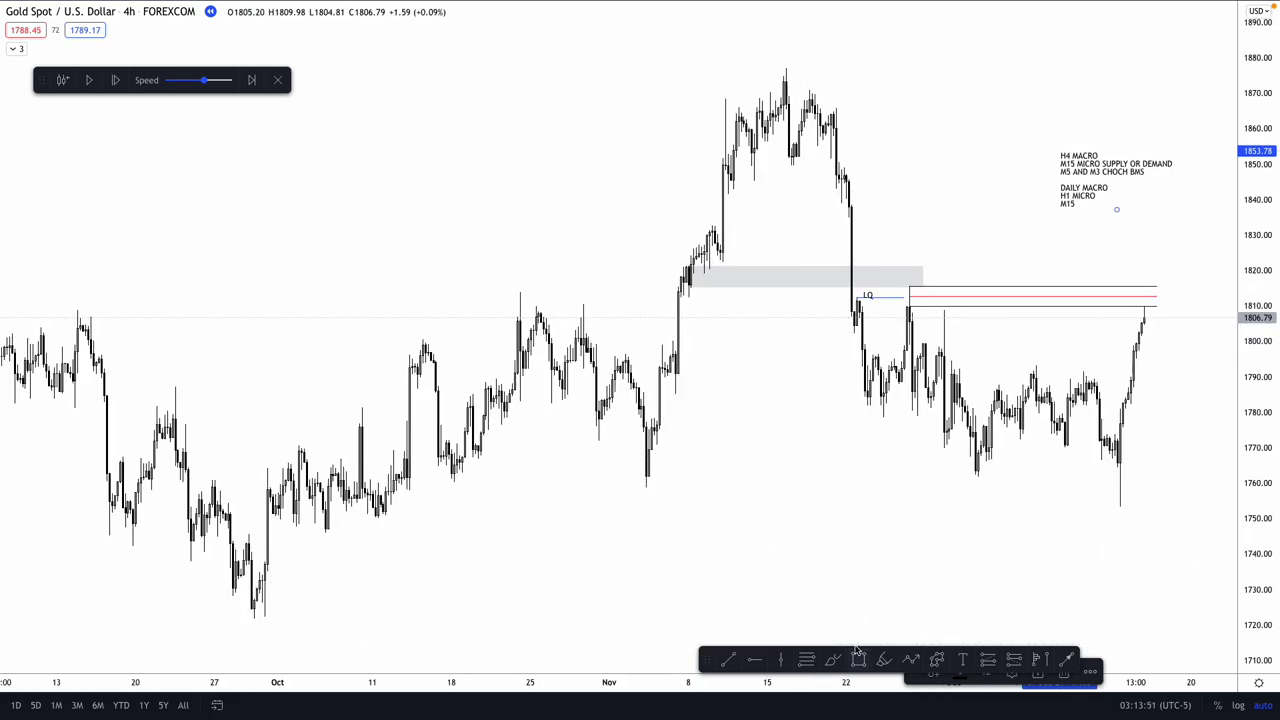
click(857, 657)
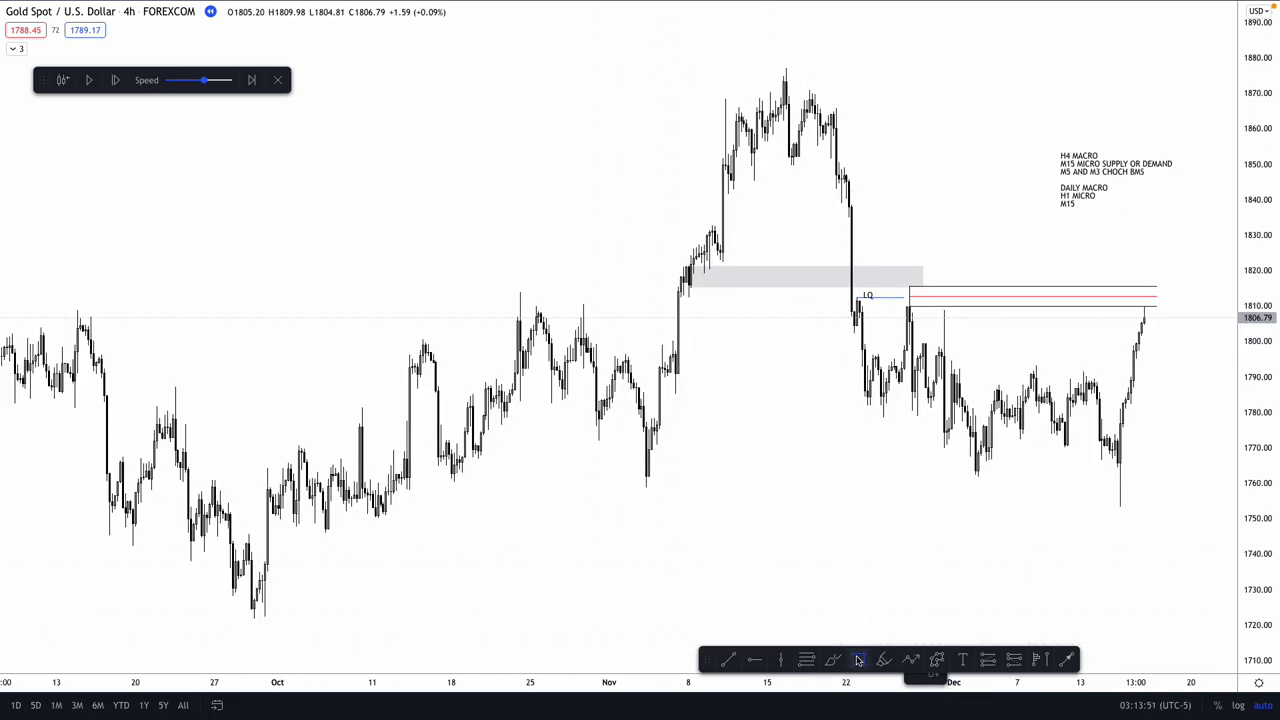
click(378, 494)
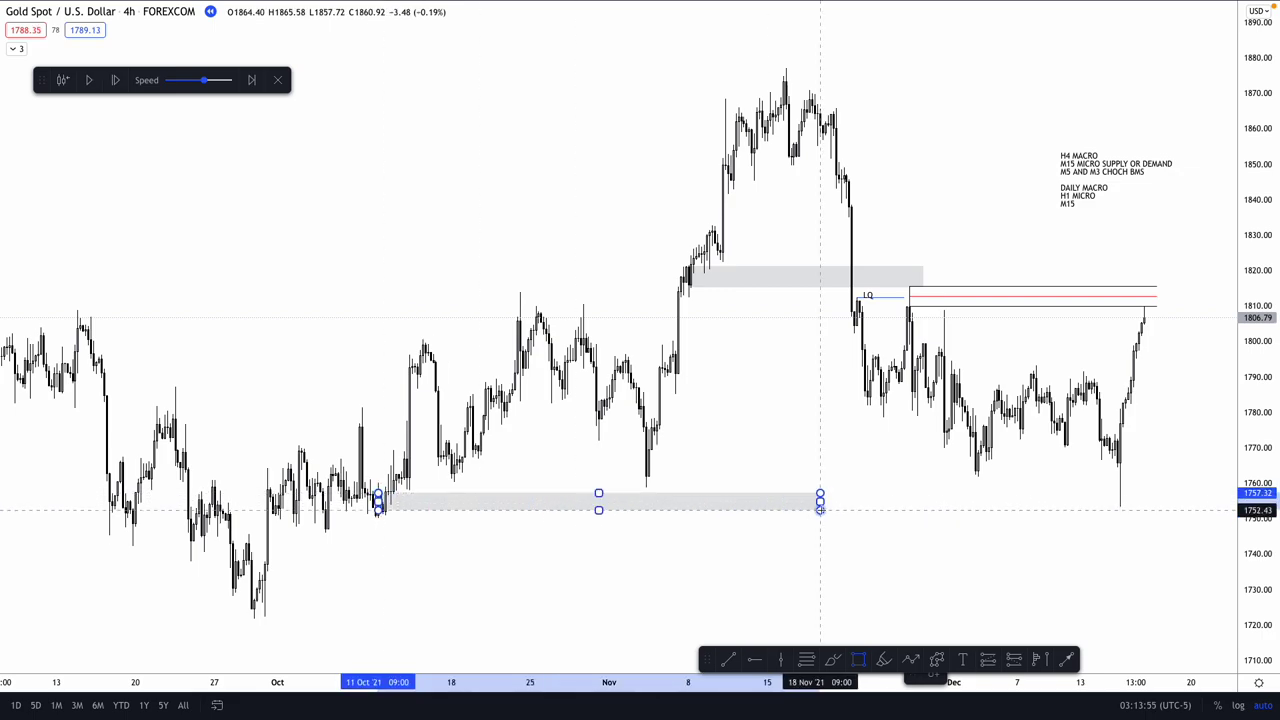
click(1136, 514)
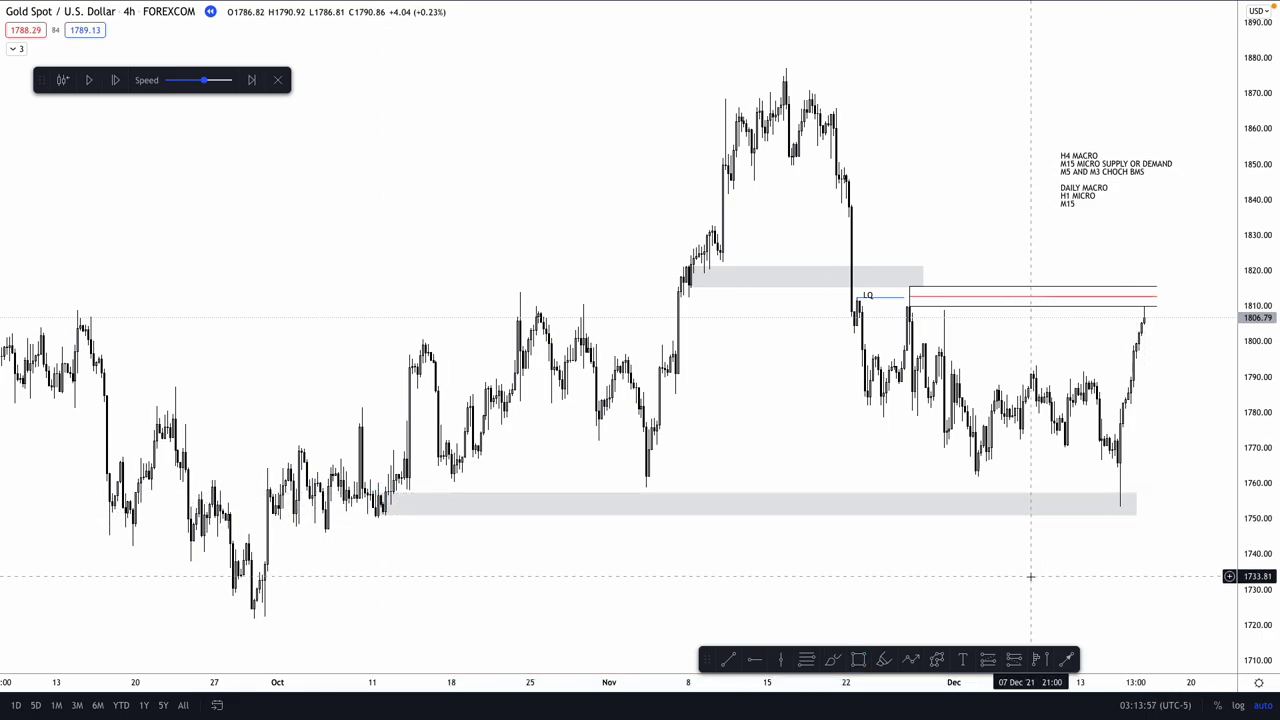
Step: Switch the chart to the 1D timeframe and check the lower rectangle zone against the daily candles
text(1G)
key(BackSpace)
text(D)
key(Return)
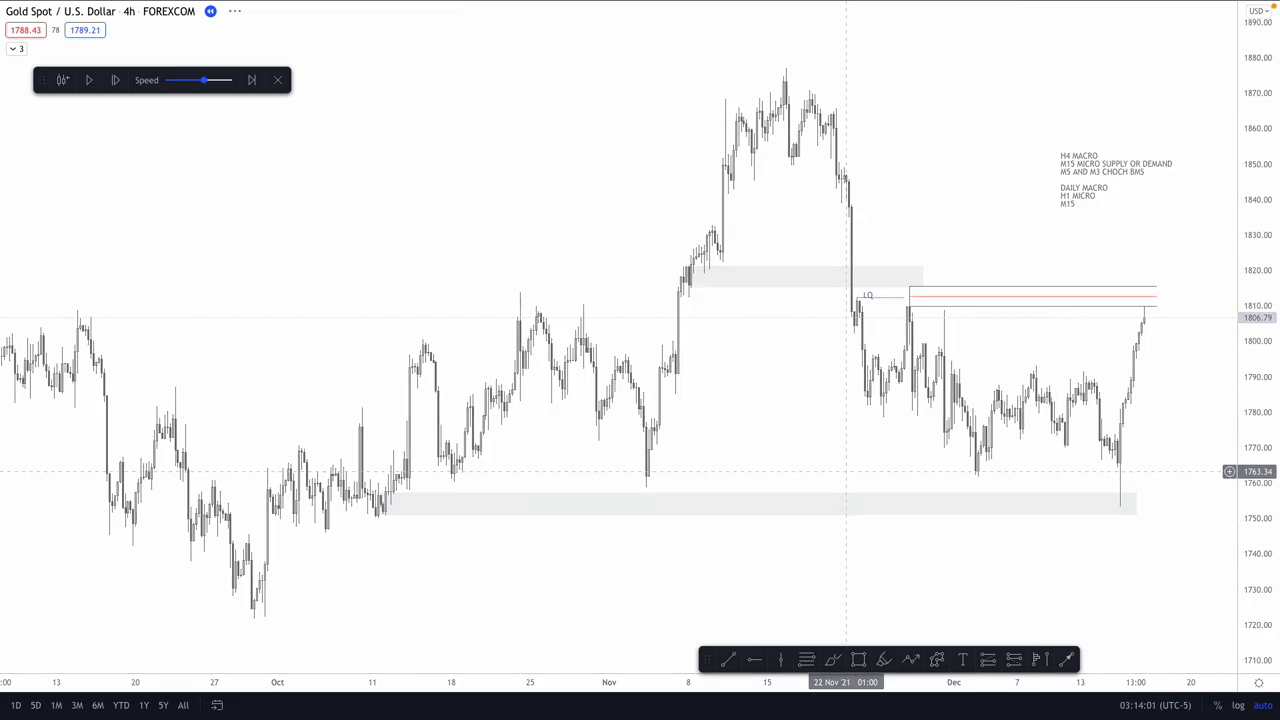
click(1020, 493)
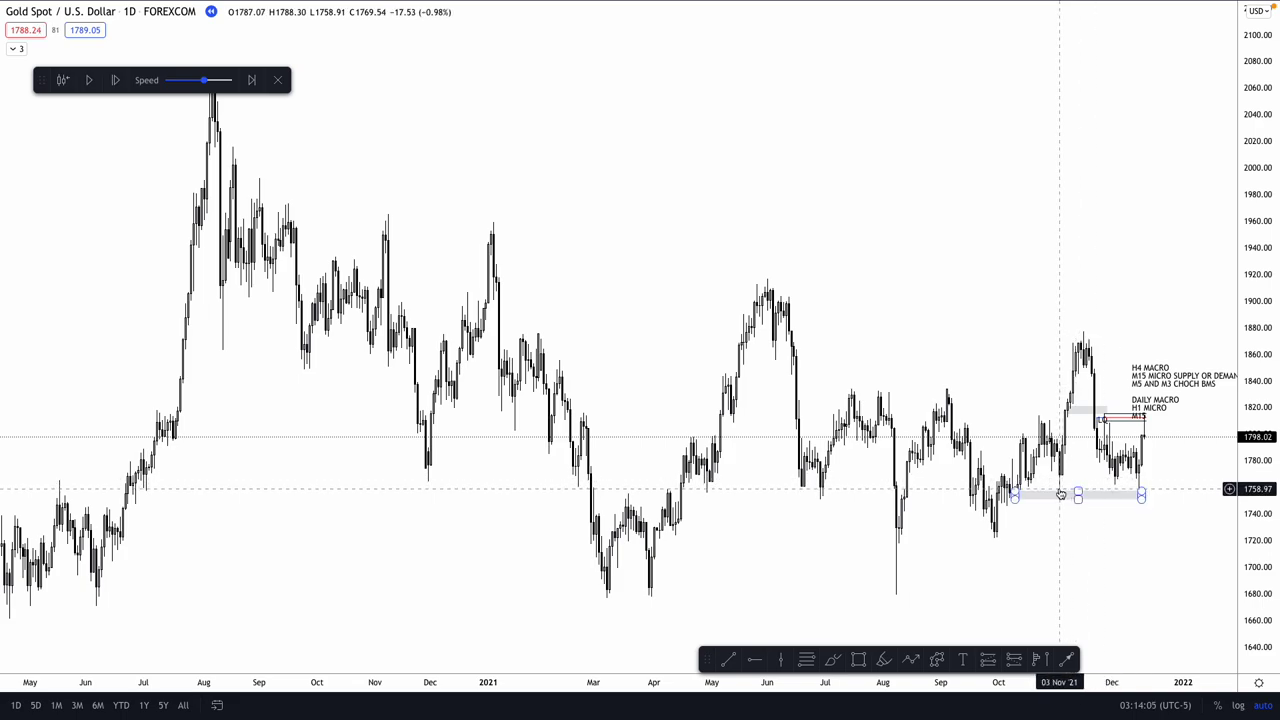
click(1140, 487)
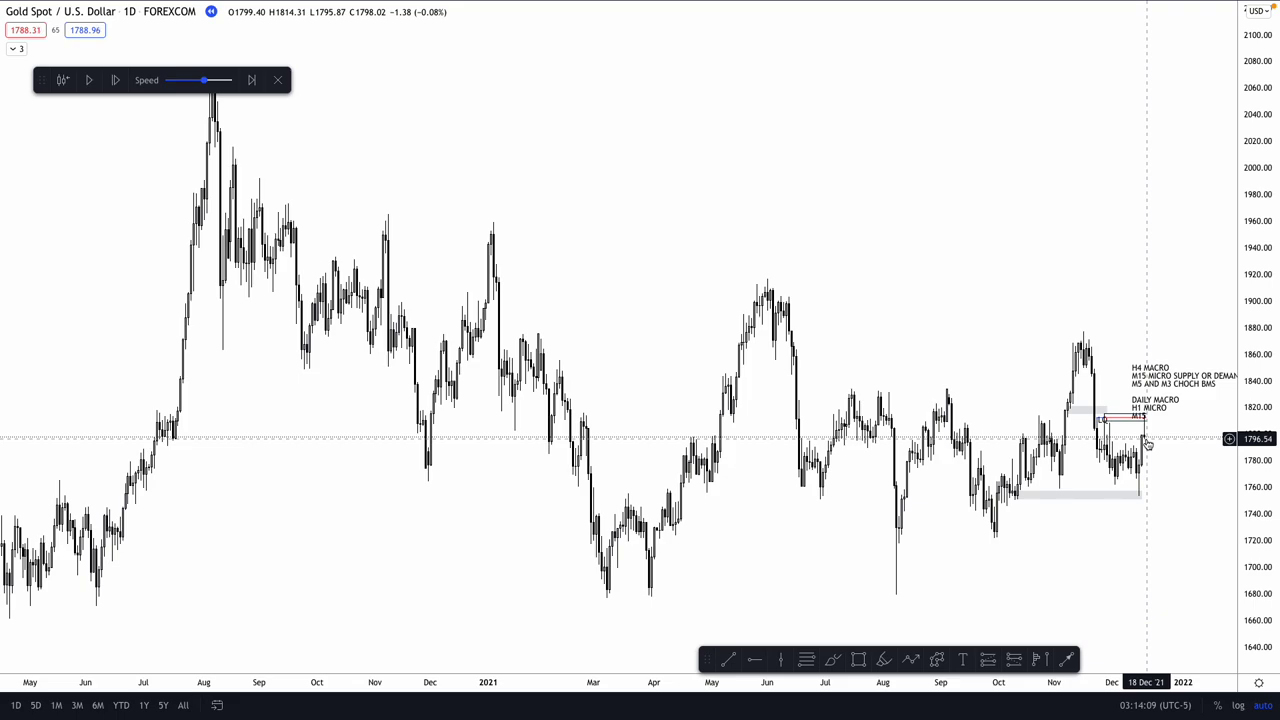
Step: Switch the chart to the 4h timeframe, framed on the November and December candles
text(4h)
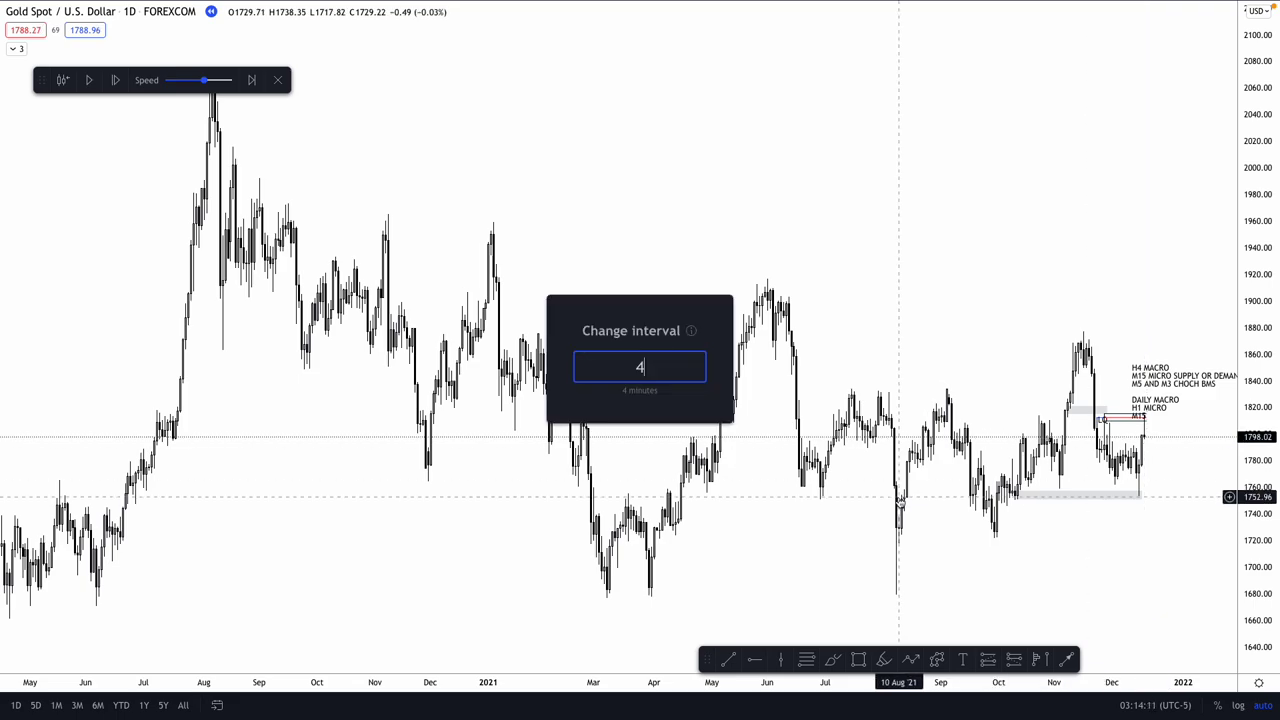
key(Return)
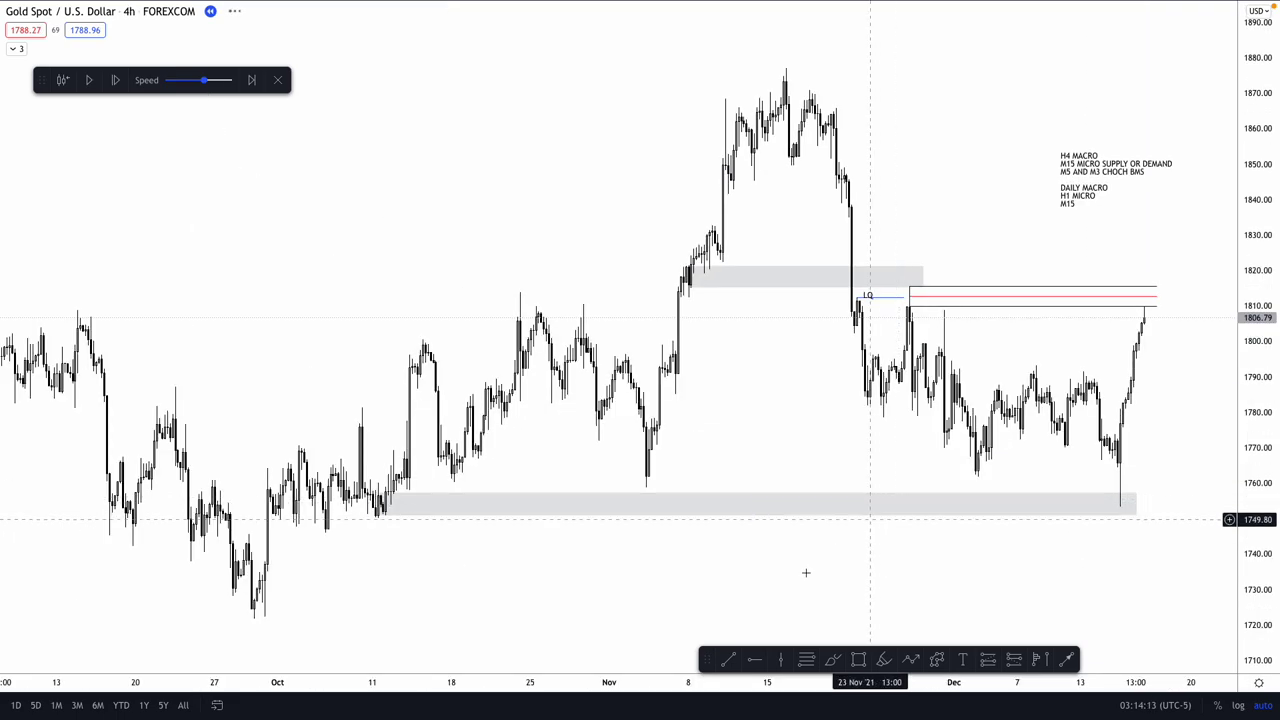
click(606, 643)
click(606, 643)
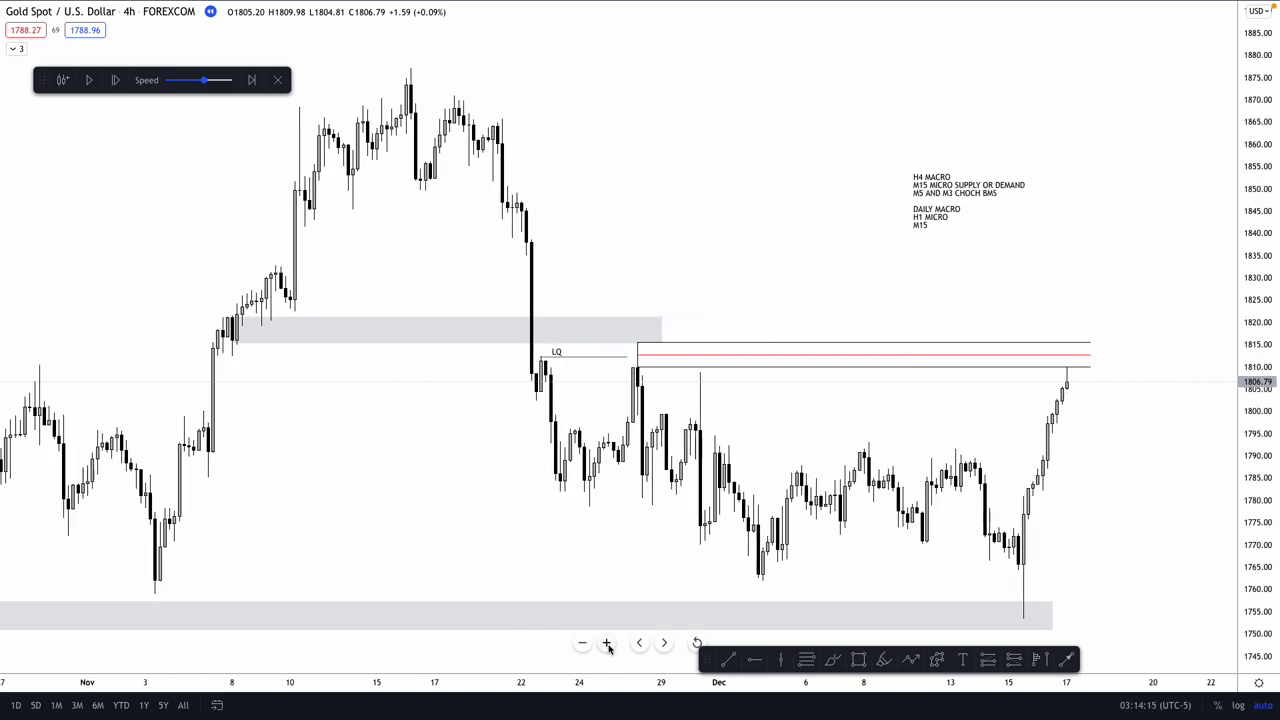
Step: Draw a horizontal line from the 8 December high at about 1793 across past the latest candle and align it with the wick
click(869, 443)
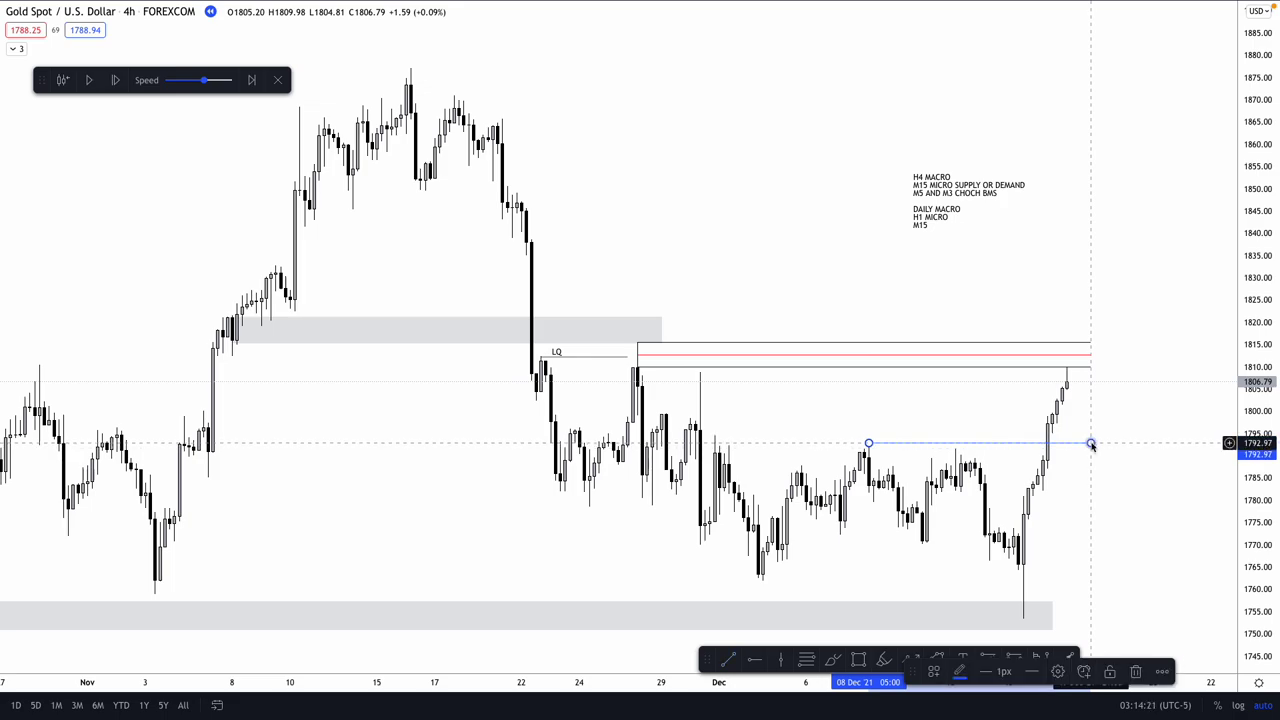
click(1091, 443)
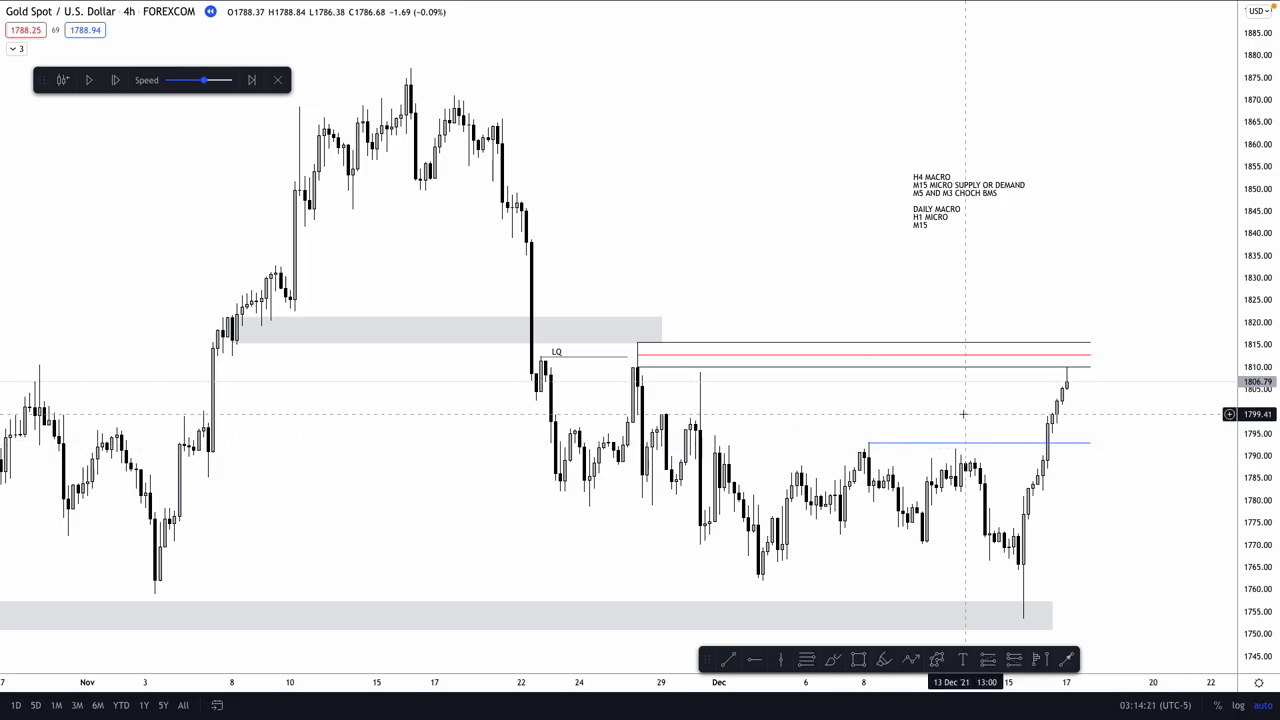
click(877, 444)
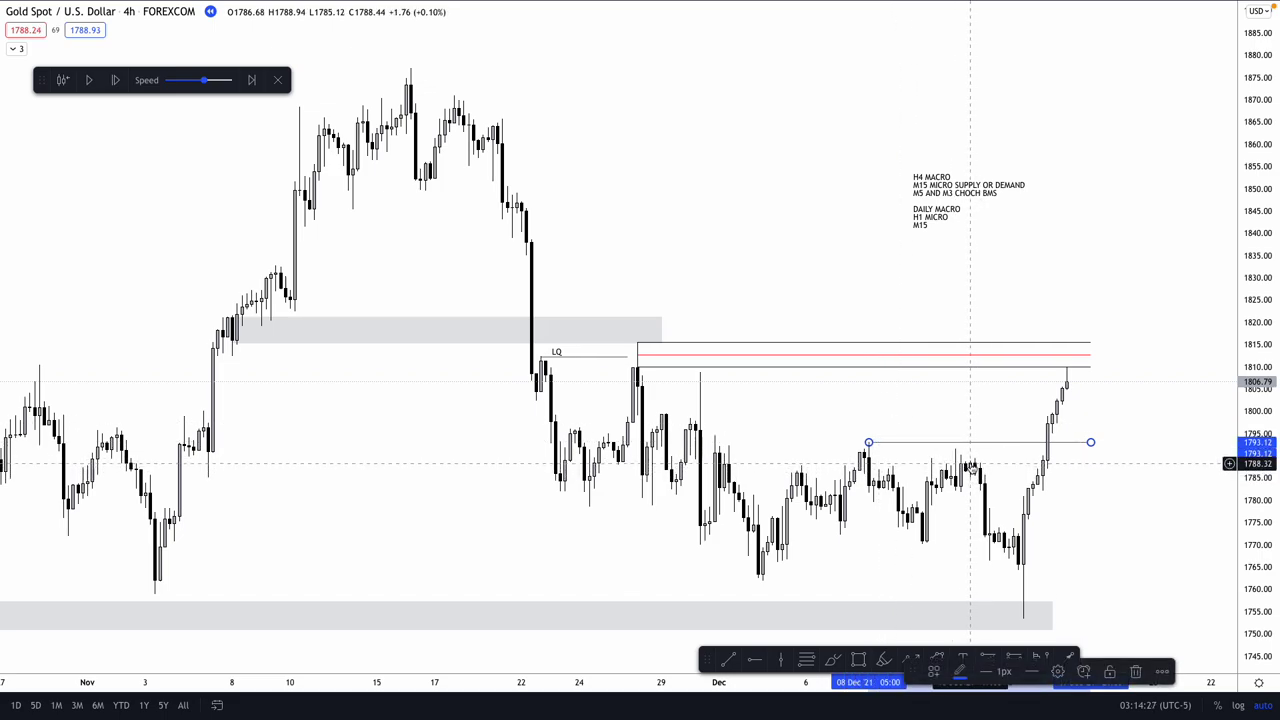
Step: Draw a rectangle zone from the 13 December candles to about 20 December, between about 1789.4 and 1785.3
click(858, 659)
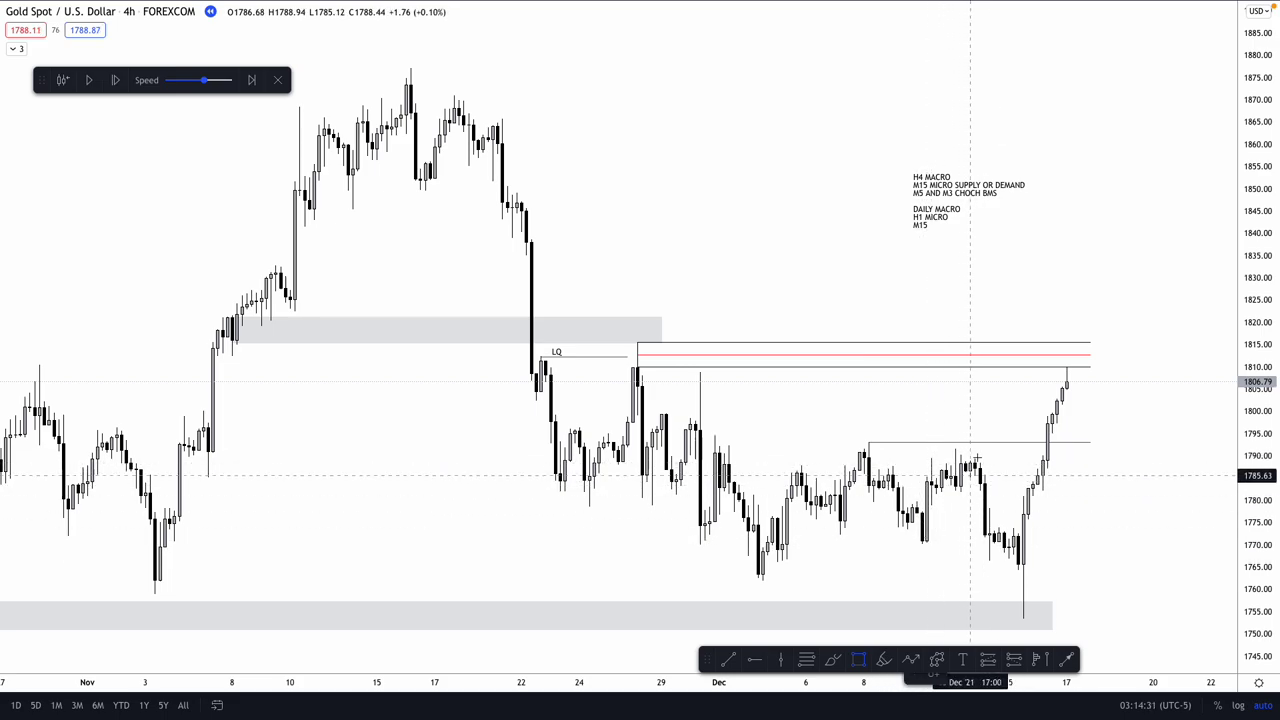
mouse_move(970, 465)
mouse_down()
mouse_move(1146, 490)
mouse_move(1168, 477)
mouse_up()
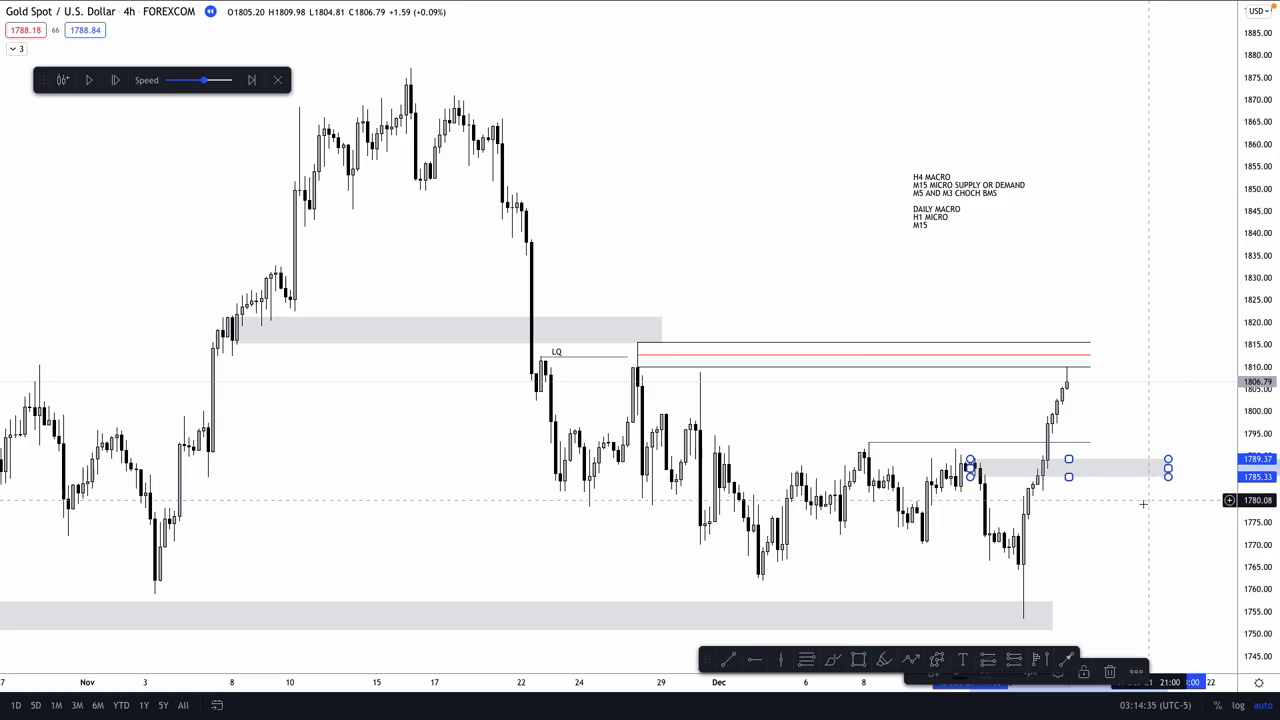
click(1171, 409)
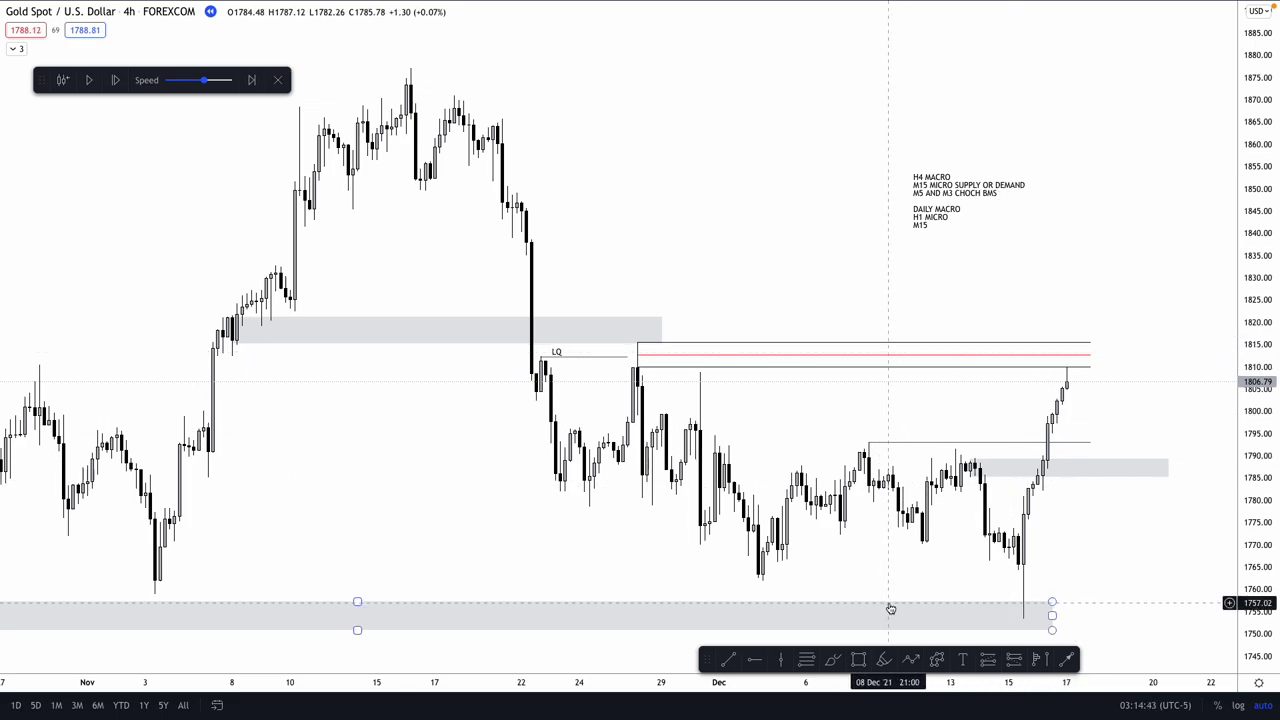
Step: Draw a horizontal line under the 10 December low from 8 to 14 December and settle it at about 1770.4
click(727, 660)
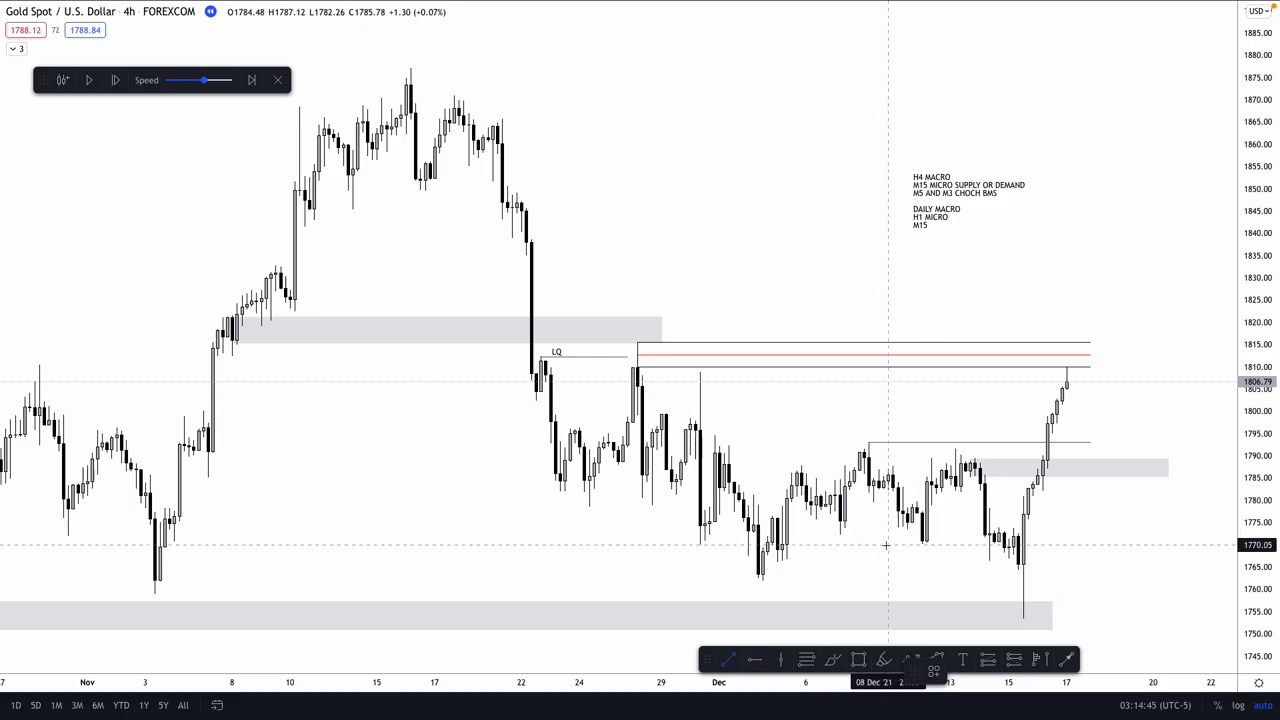
click(884, 543)
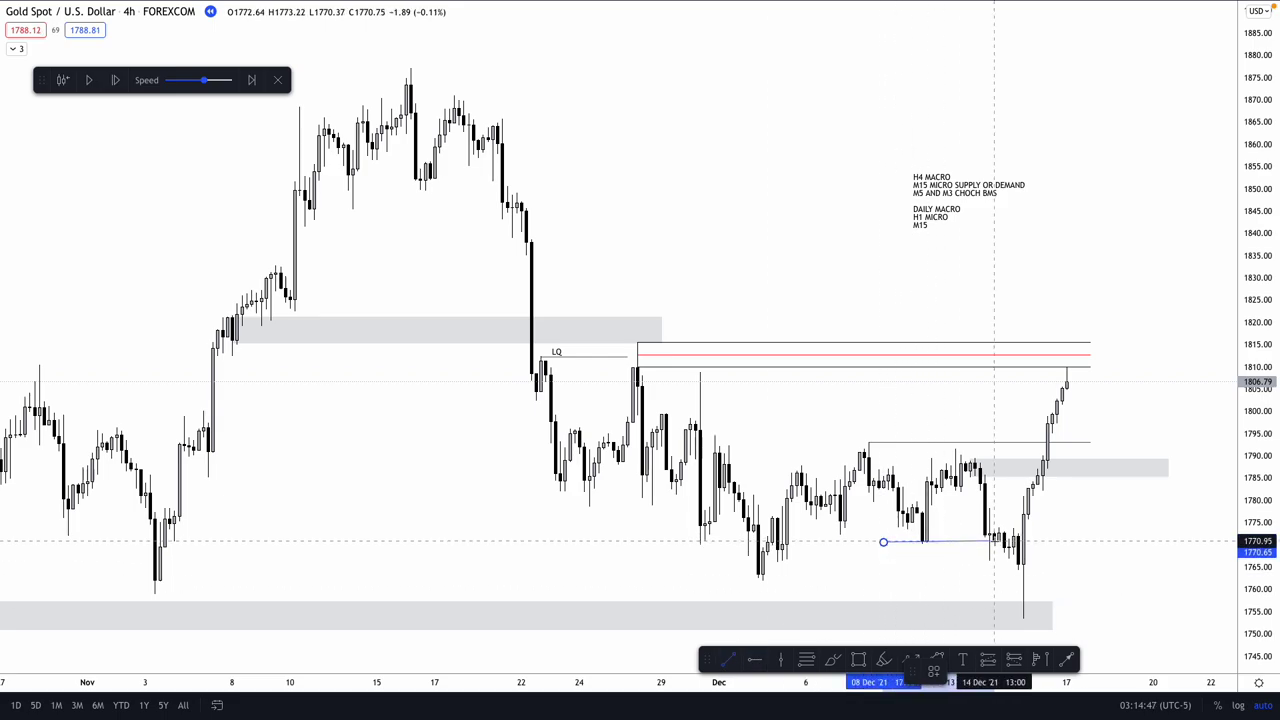
click(994, 542)
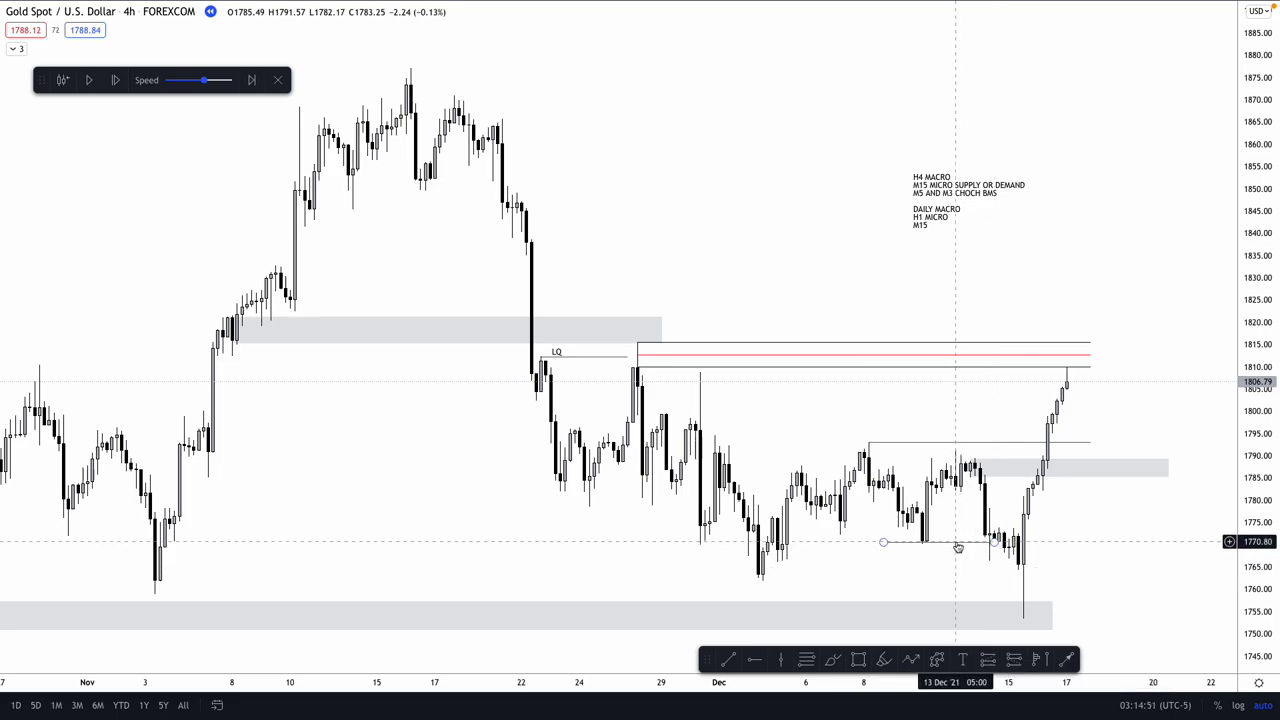
click(957, 545)
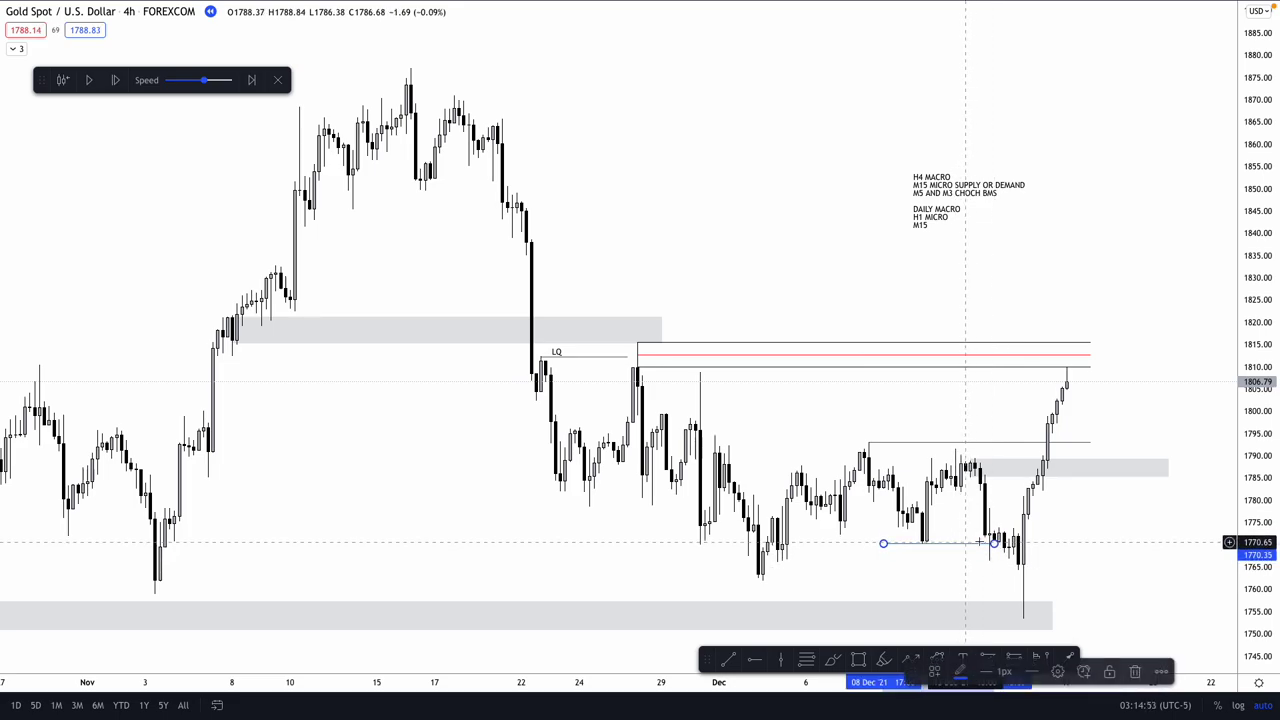
Step: Draw a rectangle zone from the 14 December candles to about 20 December, between about 1774 and 1770
click(1018, 540)
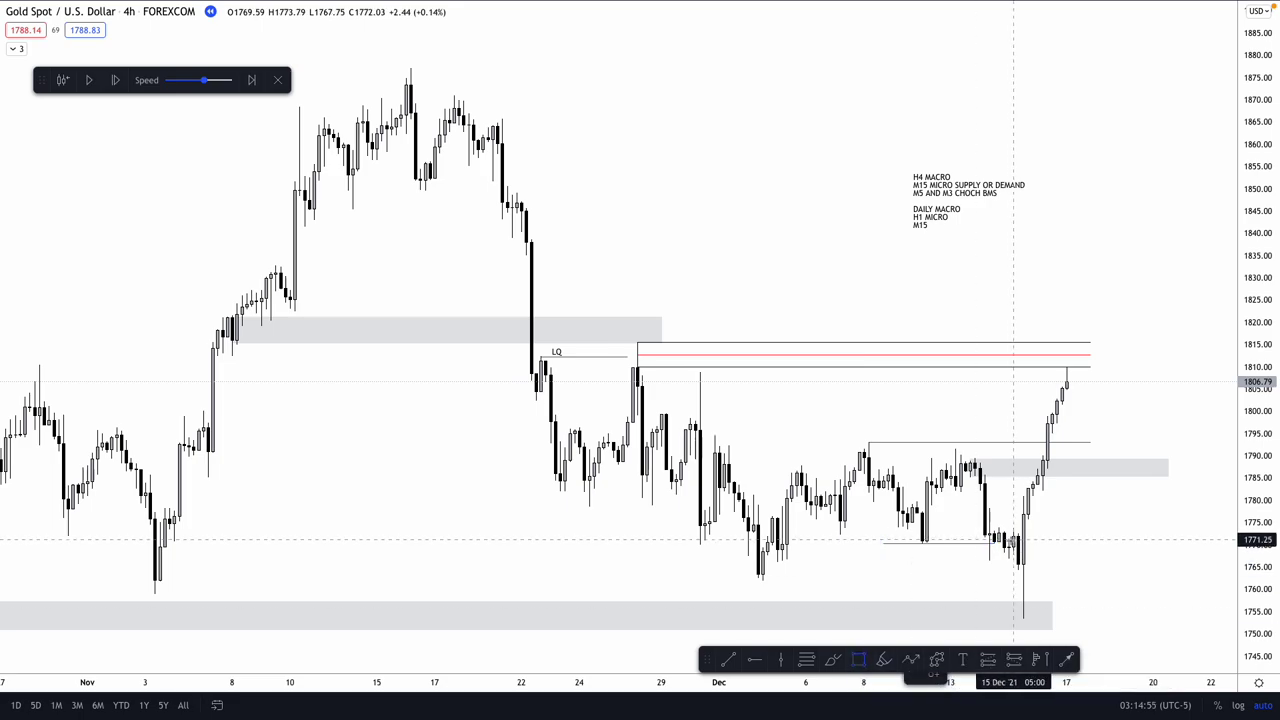
mouse_move(998, 528)
mouse_down()
mouse_move(1010, 540)
mouse_move(1172, 546)
mouse_up()
click(1015, 537)
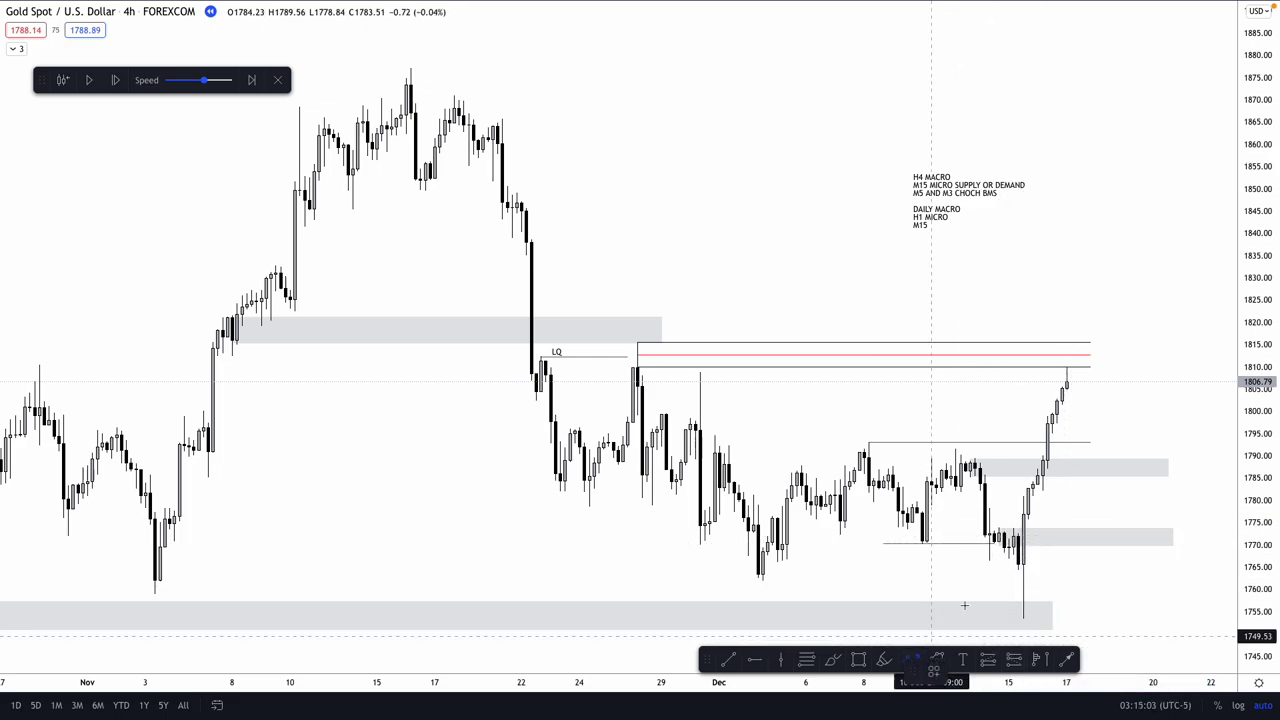
Step: Draw a path arrow from the mid-December low up into the 1774–1770 zone and down to about 1750
click(1023, 615)
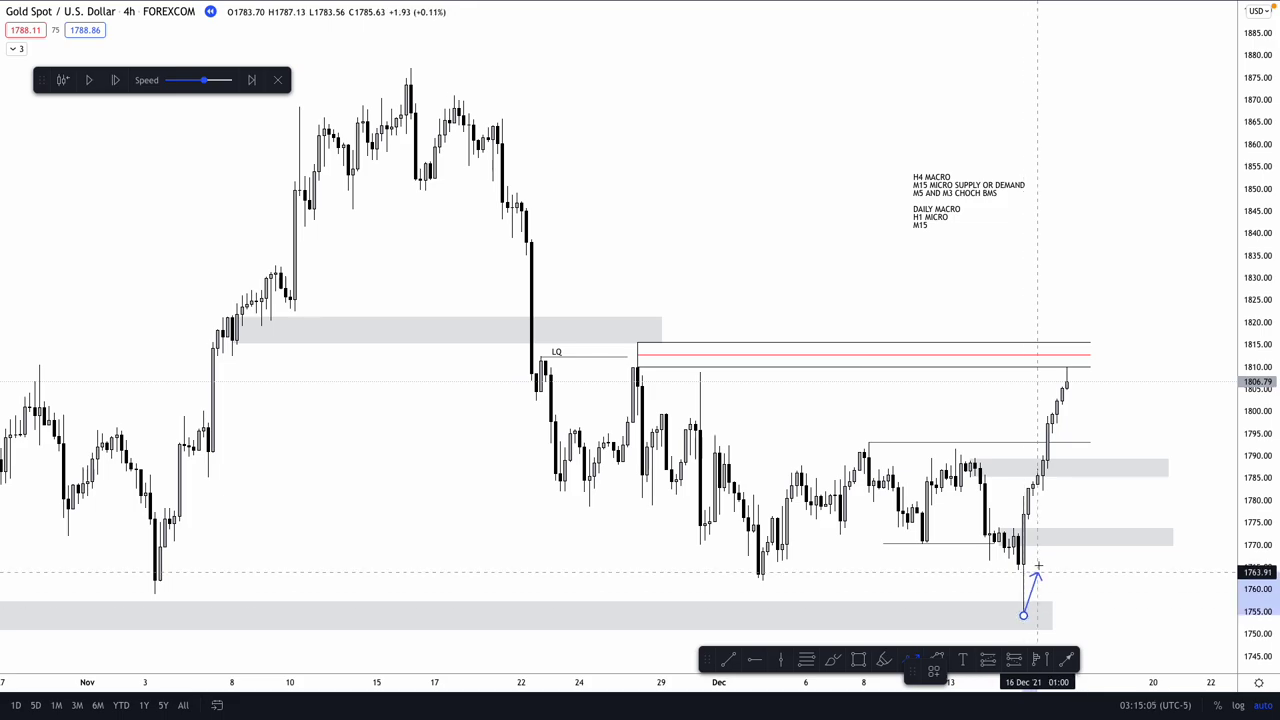
click(1043, 532)
click(1080, 632)
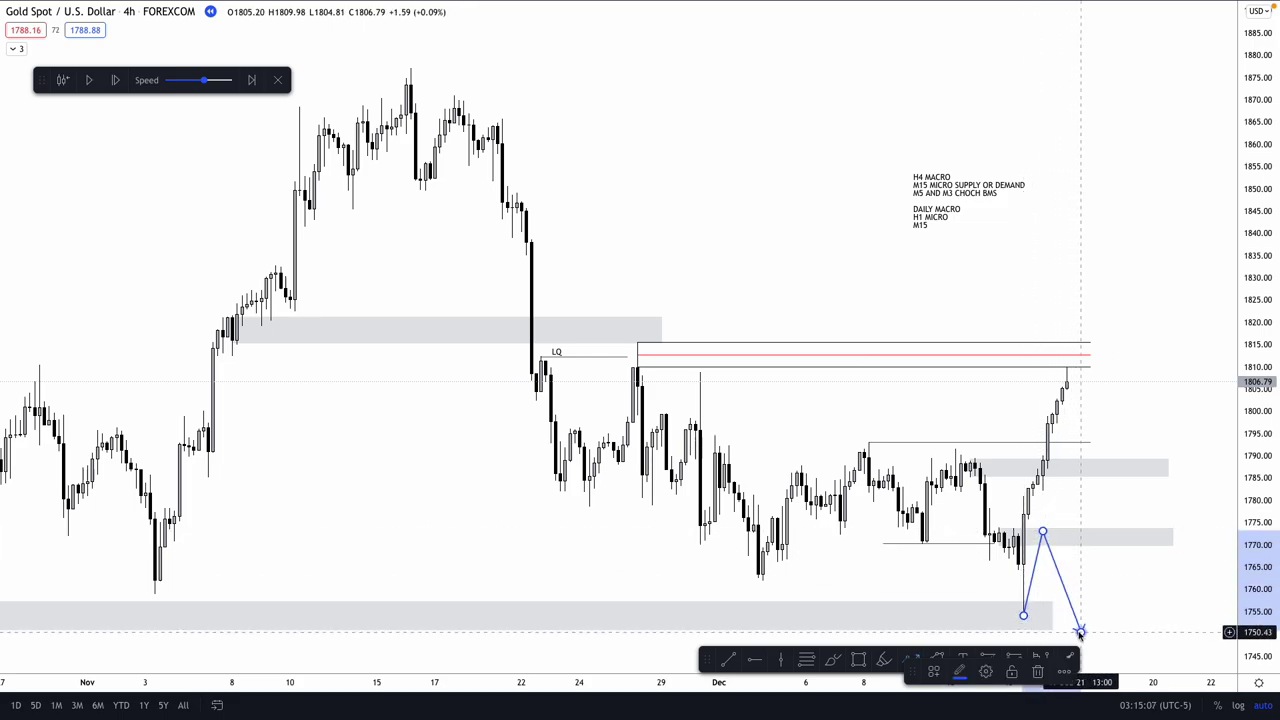
double_click(1080, 632)
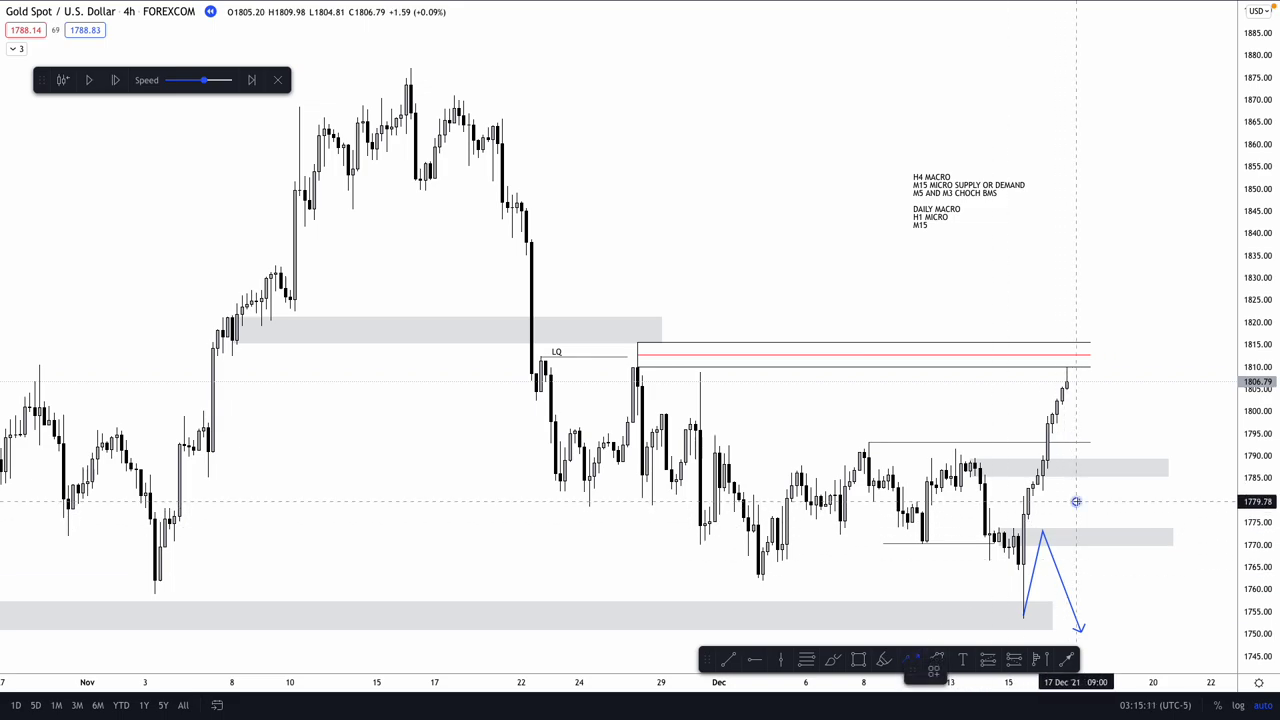
Step: Draw a second path arrow from about 1780 up into the 1789–1785 zone and down to about 1770
click(1076, 501)
click(1095, 467)
double_click(1138, 545)
click(970, 467)
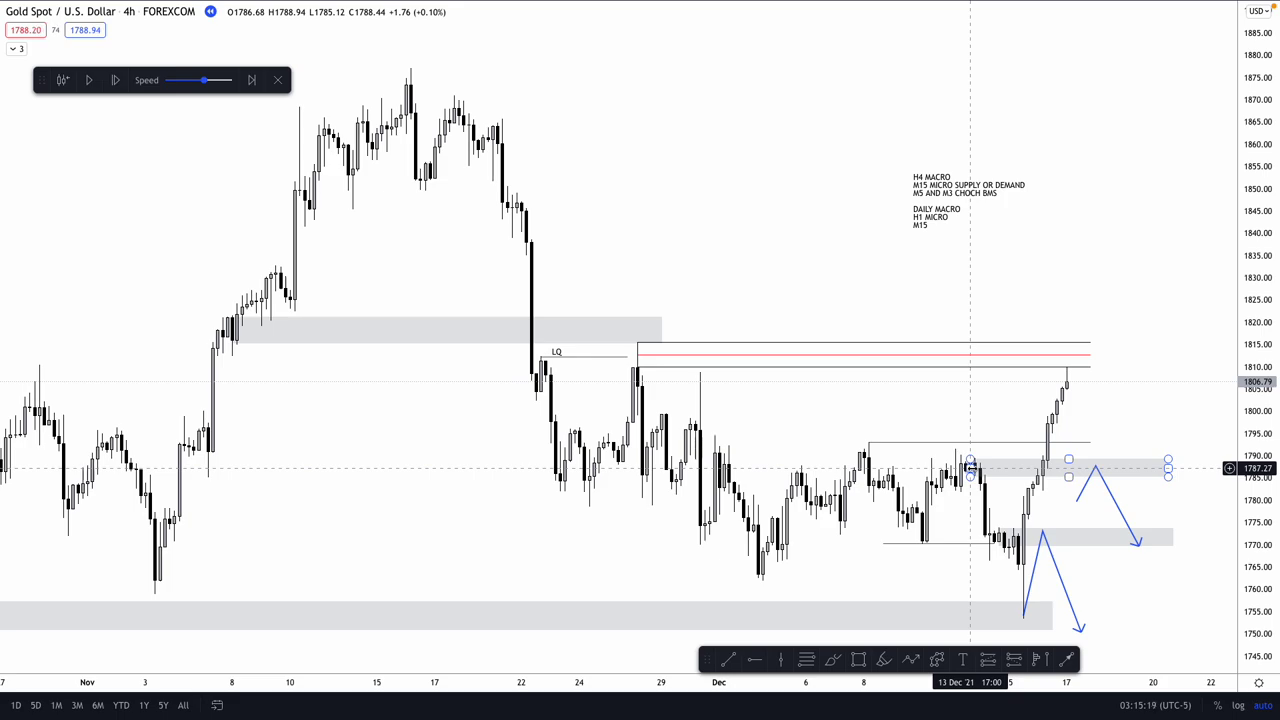
click(958, 487)
click(927, 543)
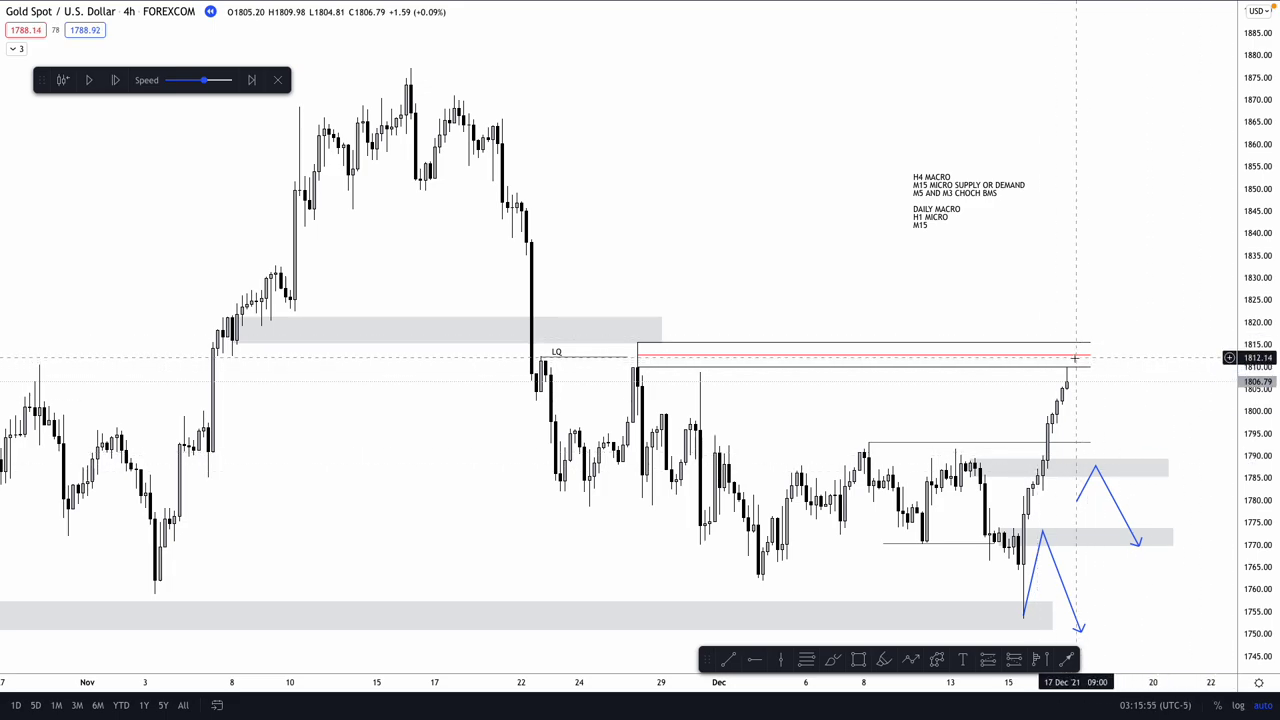
Step: Draw a rectangle over the red-centred supply zone from 26 November to 20 December, between about 1810.2 and 1815.7
click(858, 659)
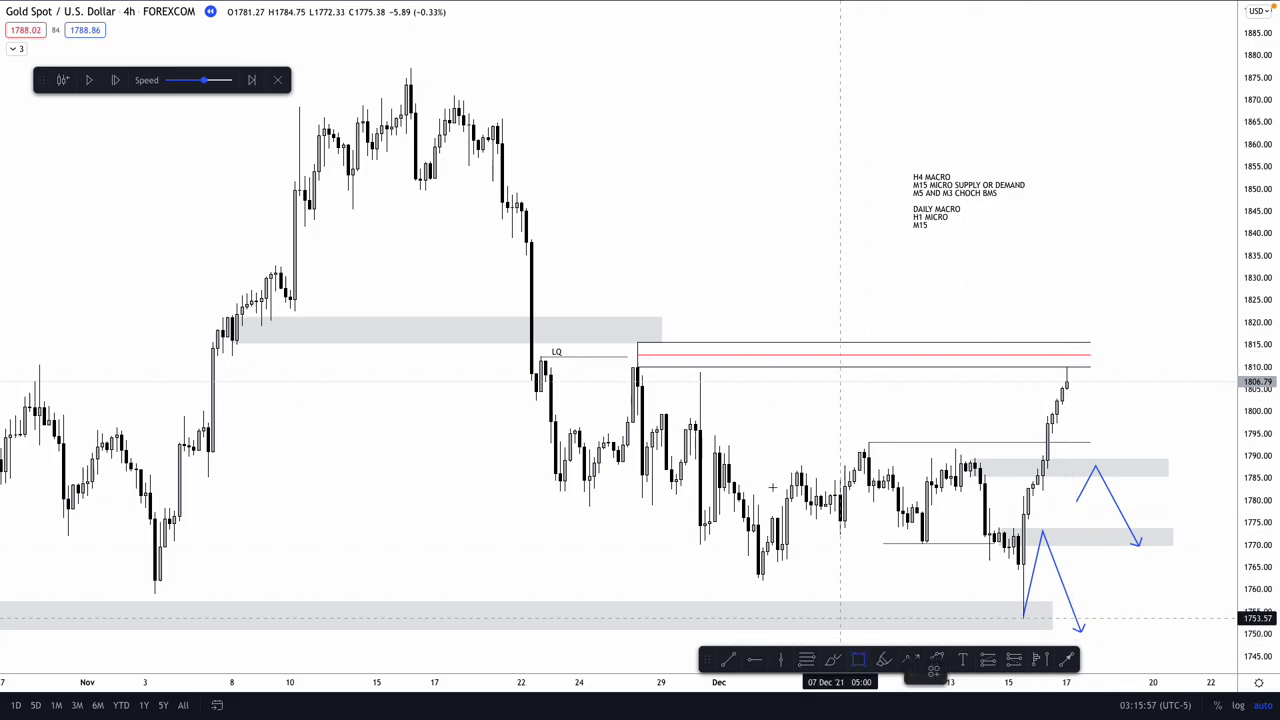
click(637, 366)
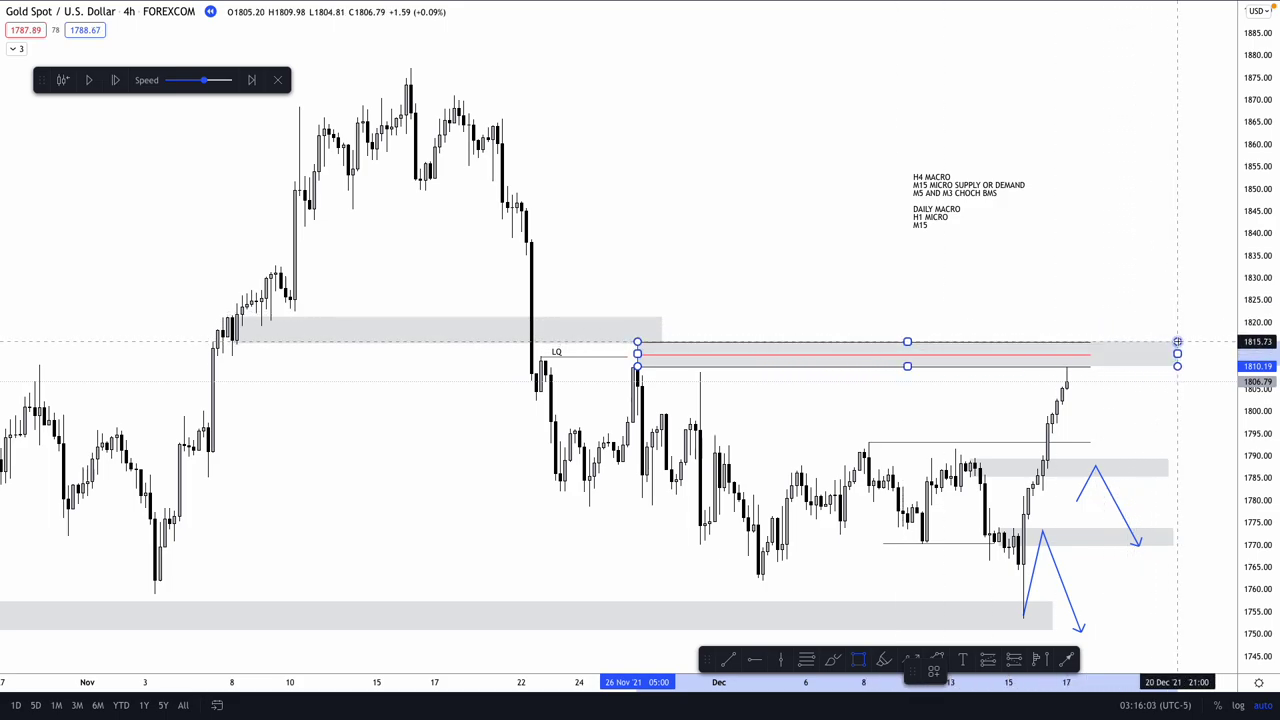
click(1177, 341)
click(932, 585)
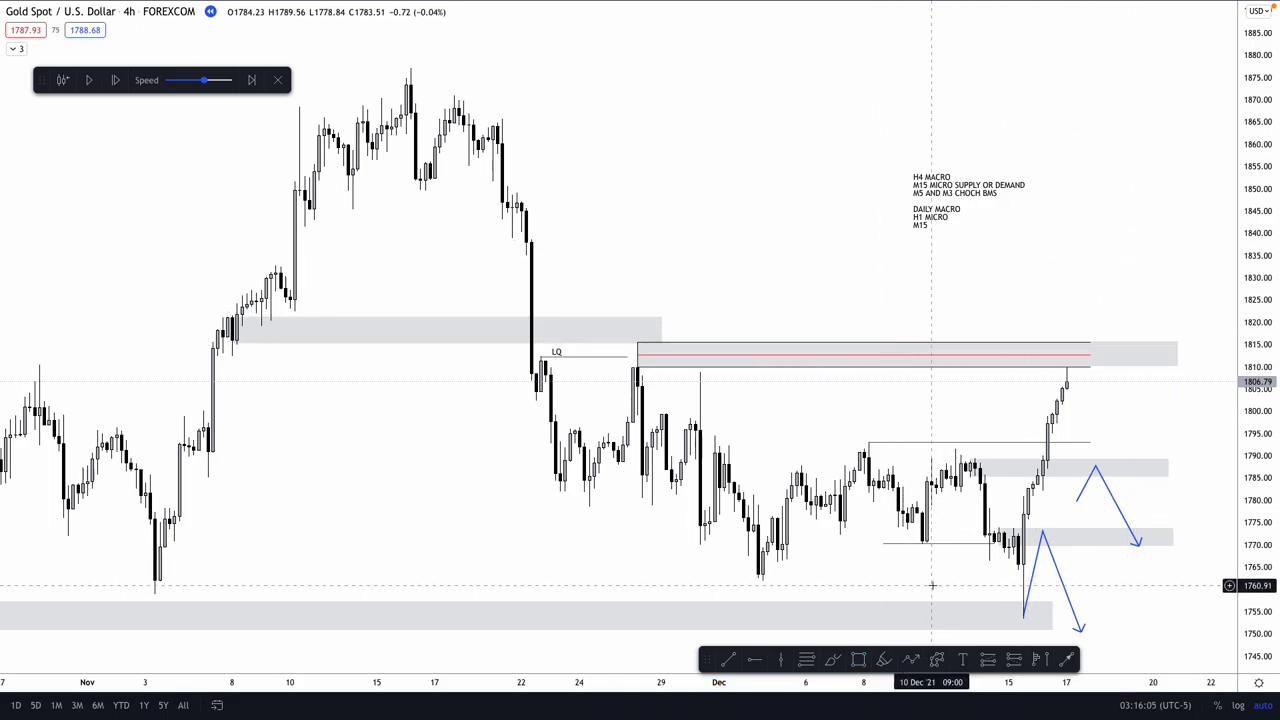
Step: Add a text label reading "H4 MACRO ZONE" inside the new supply rectangle, beyond the latest candle
click(962, 659)
click(1119, 358)
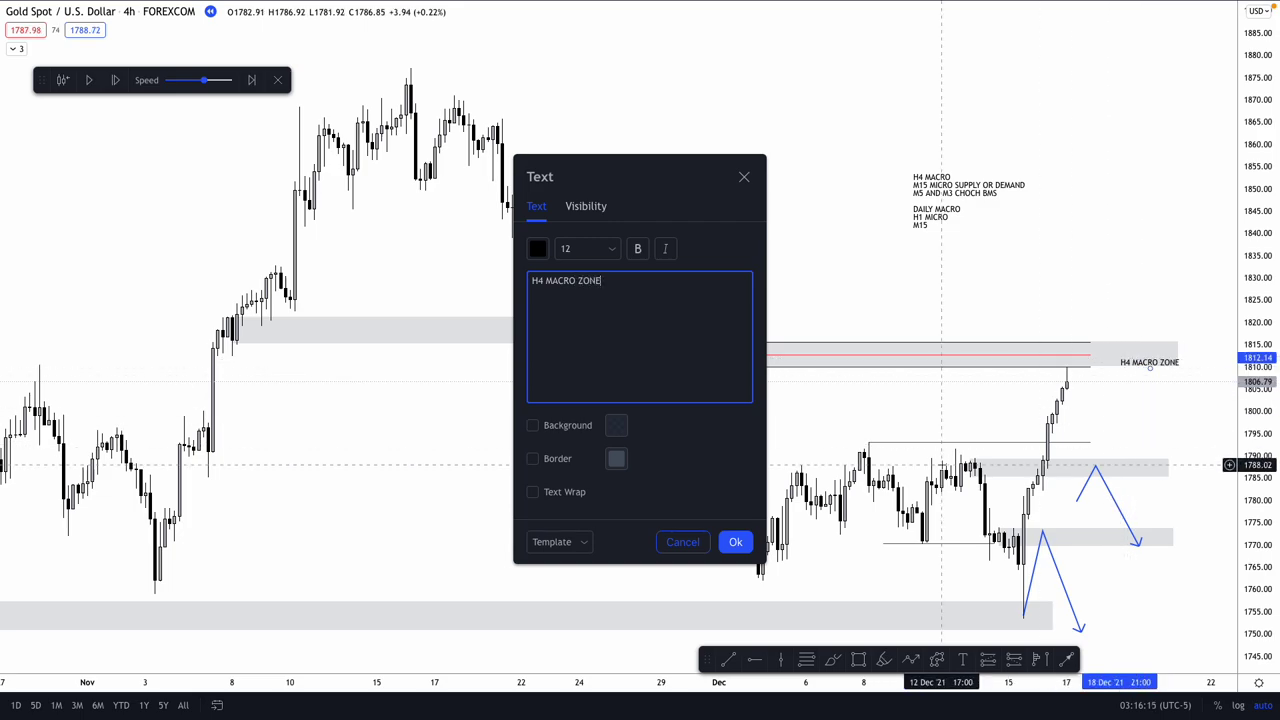
click(699, 549)
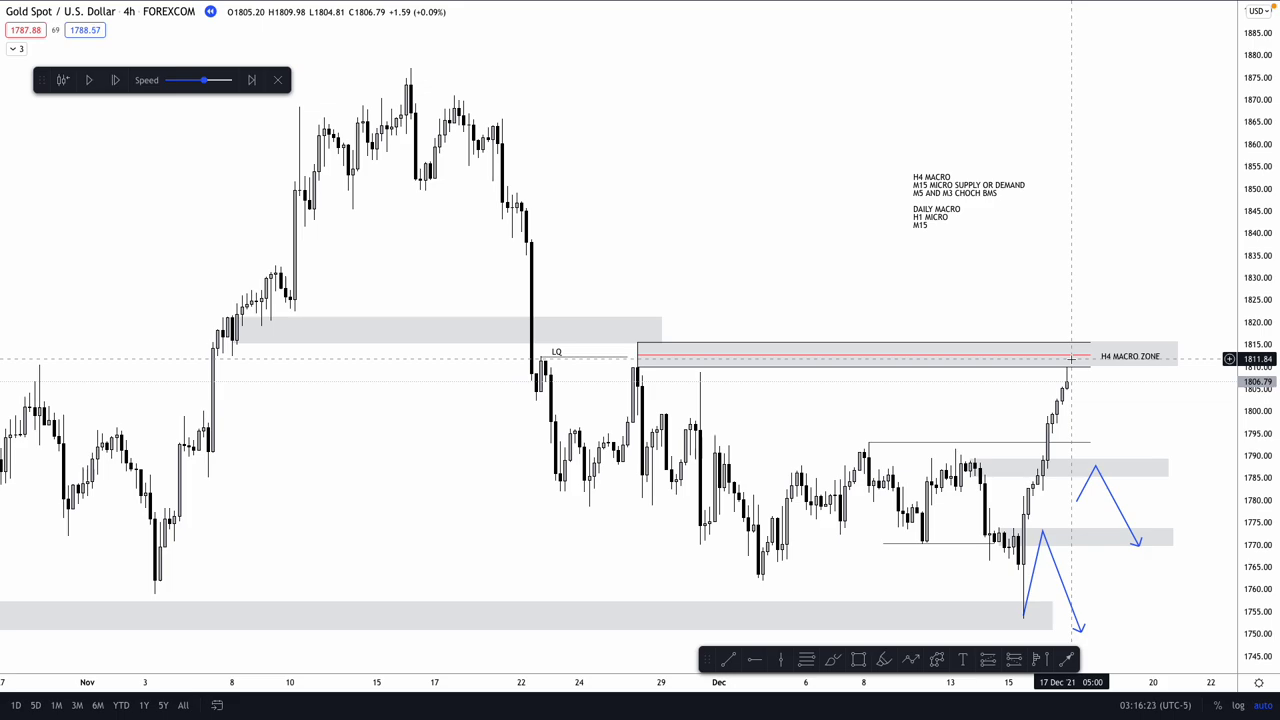
Step: Switch the chart to the 15-minute timeframe and examine the rally from the mid-December low into the H4 macro zone
click(632, 322)
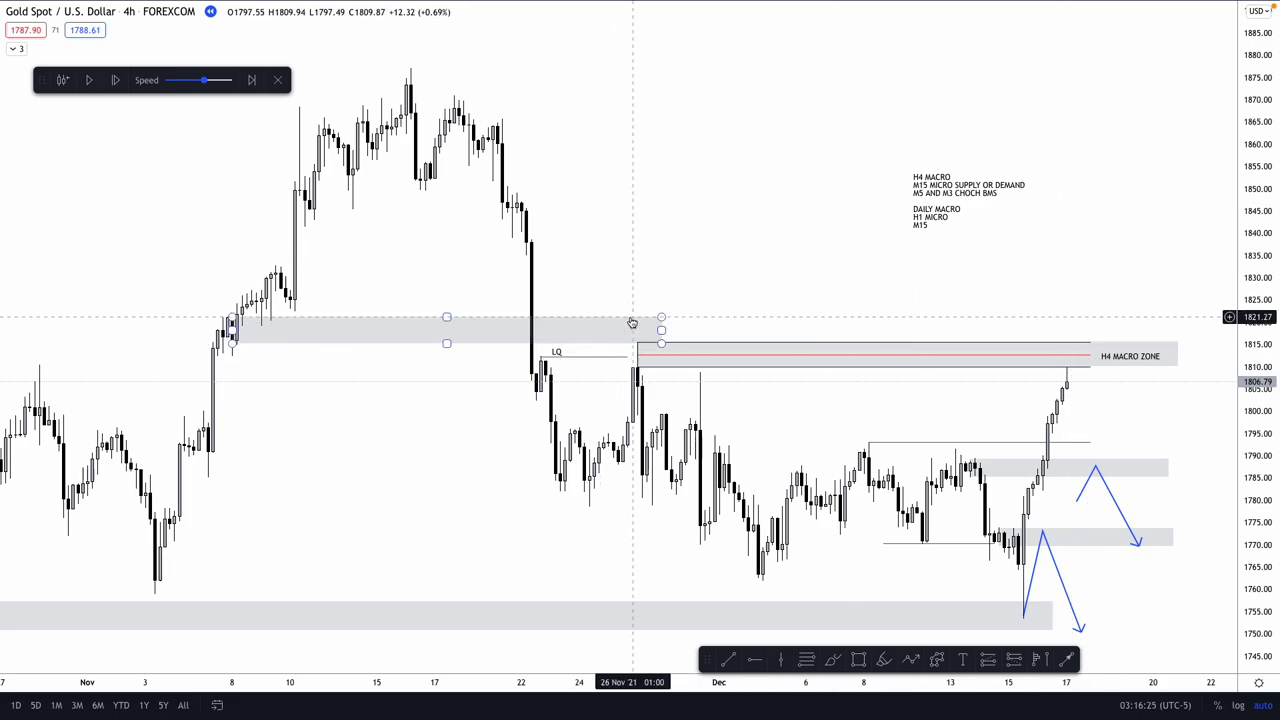
text(15)
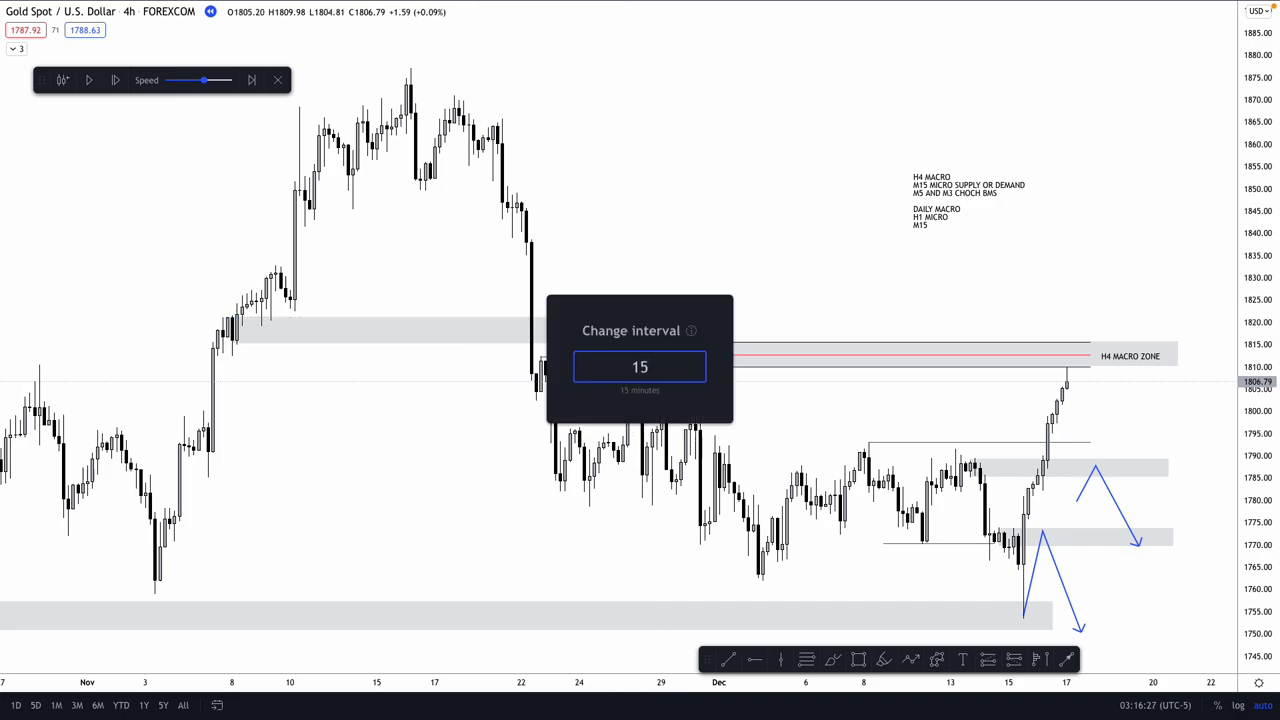
key(Return)
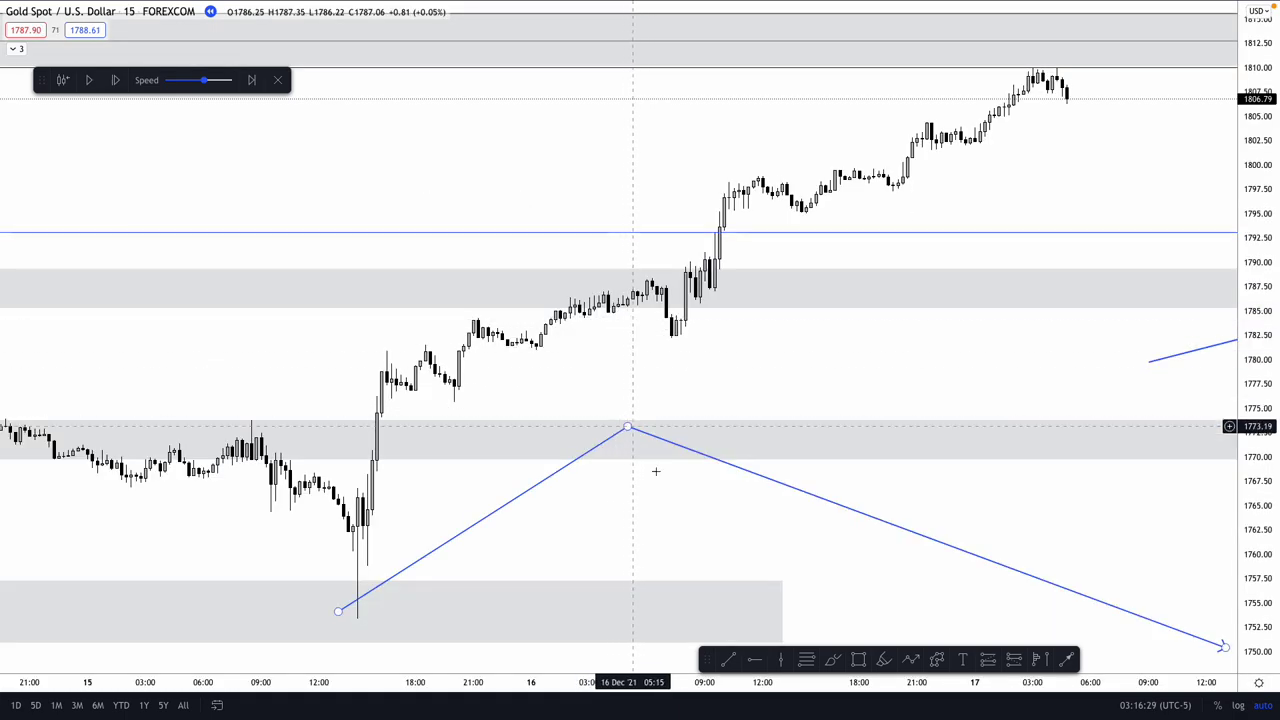
click(581, 641)
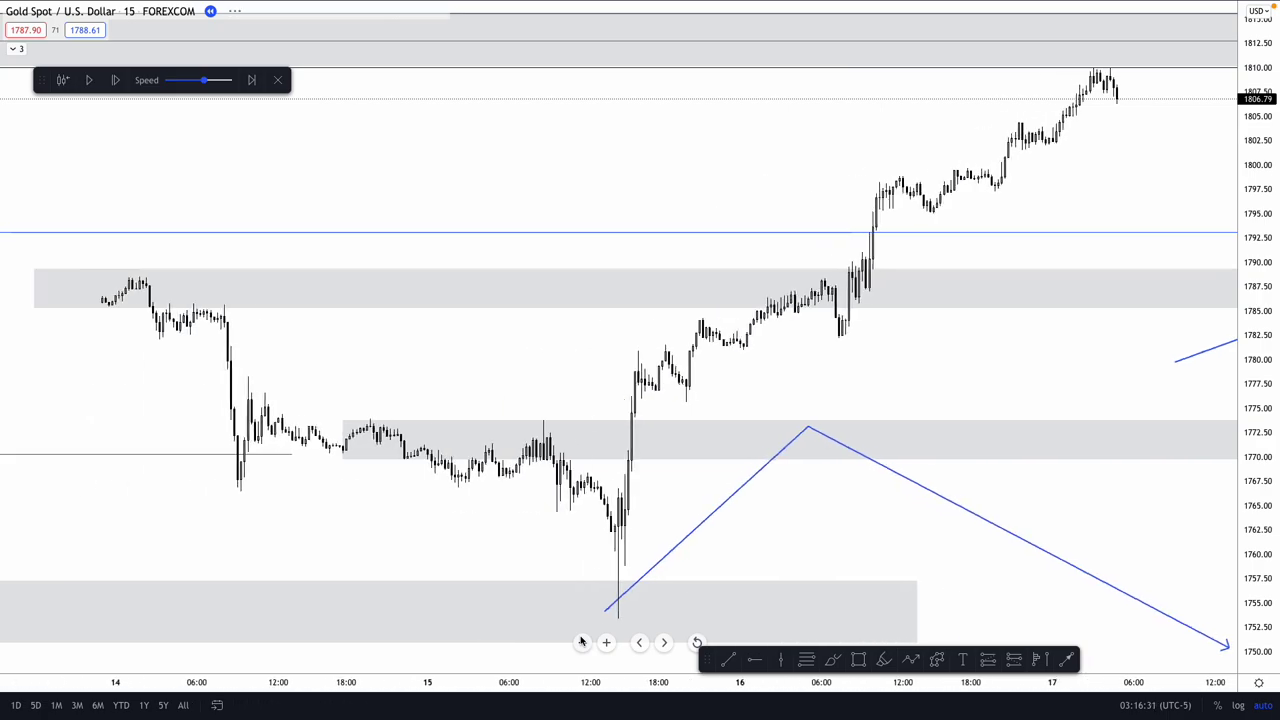
click(581, 641)
click(583, 641)
click(606, 642)
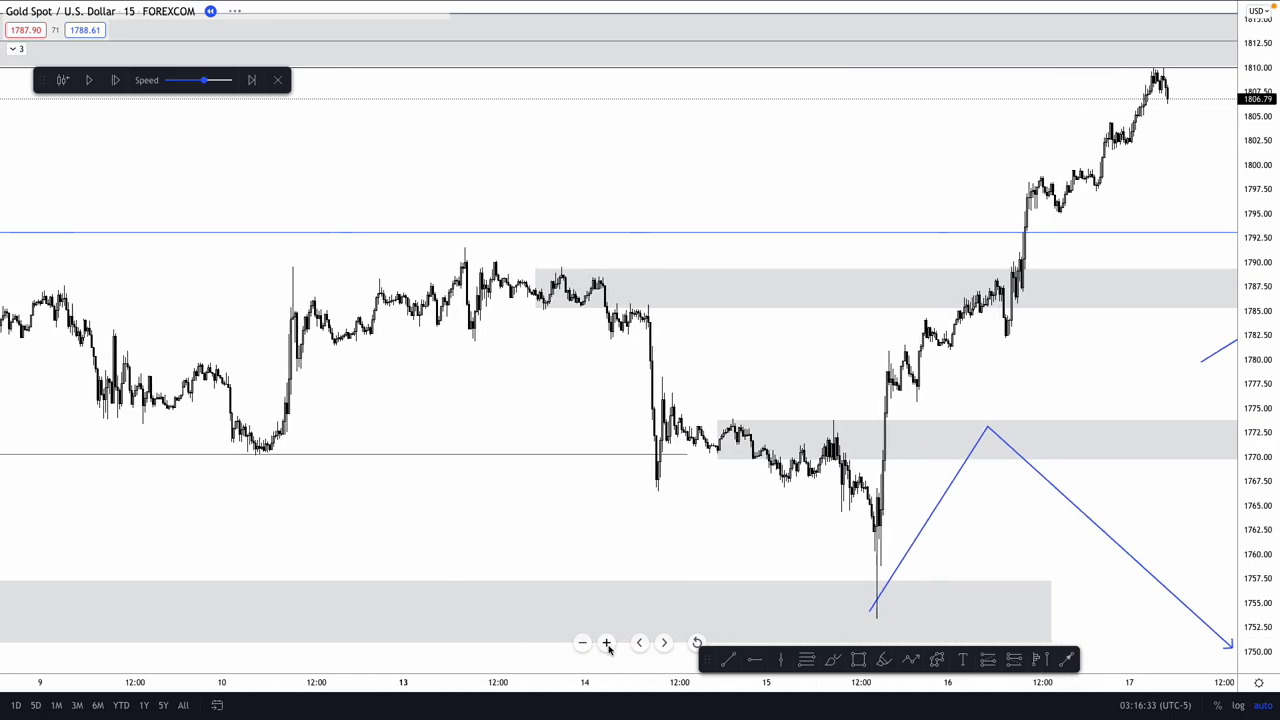
click(606, 642)
scroll(961, 368, up, 2)
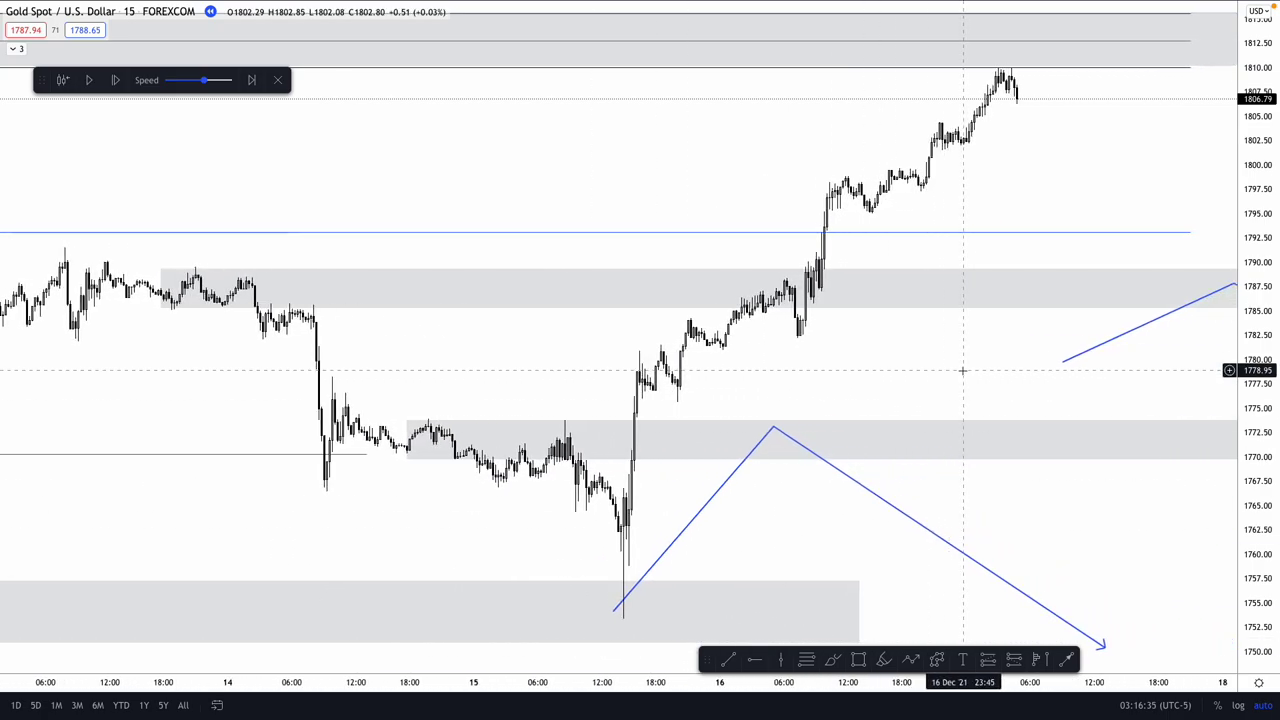
scroll(959, 368, right, 1)
Step: Return the chart to the 4h timeframe, framed on the December zones and path arrows
text(4H)
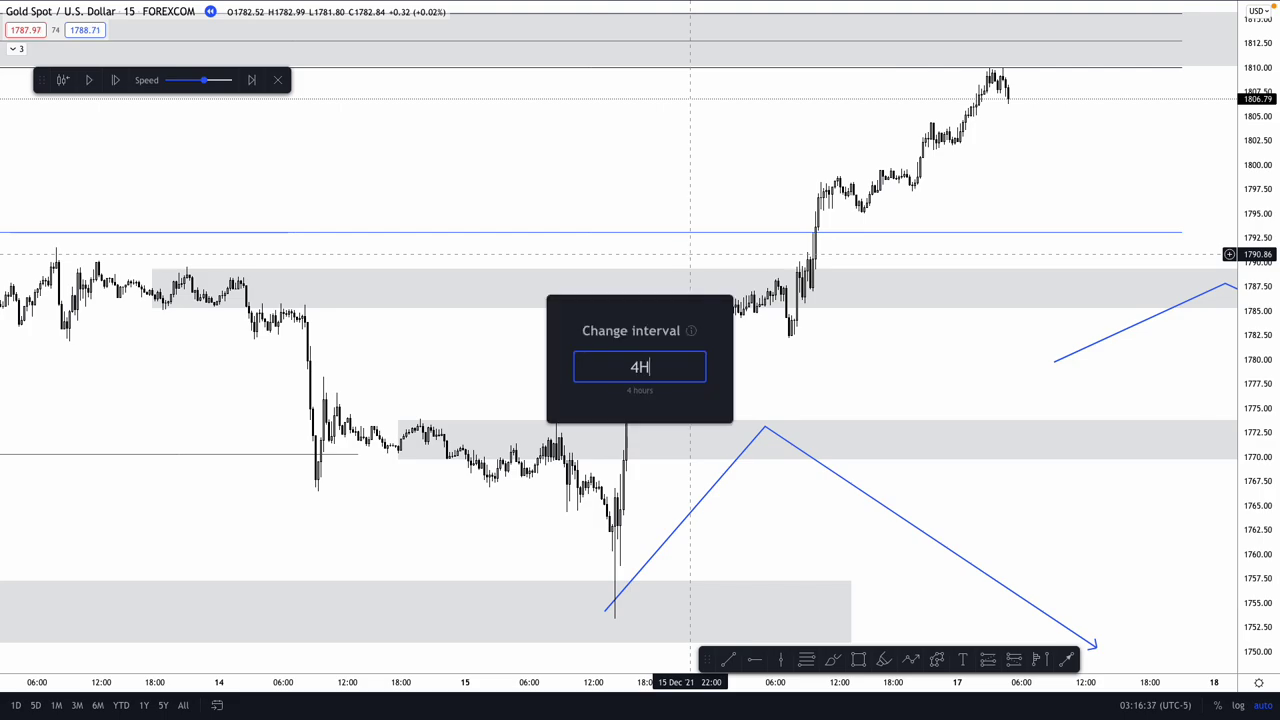
key(Return)
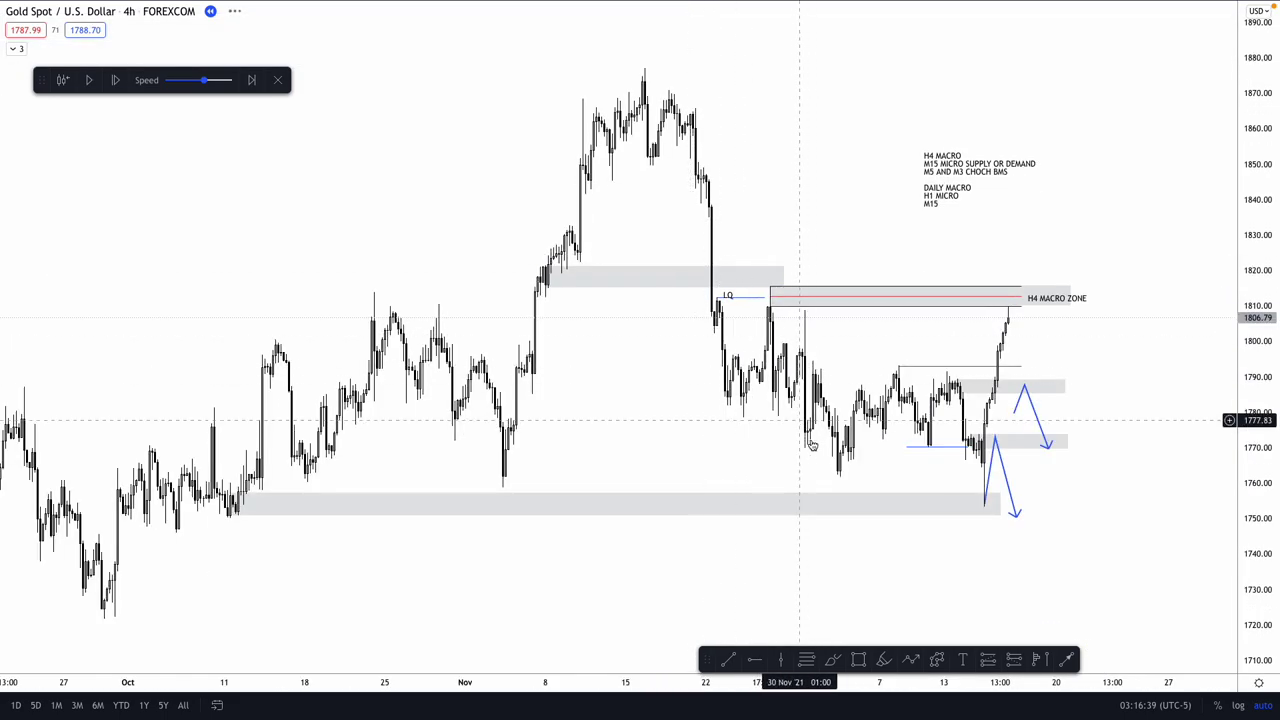
click(607, 643)
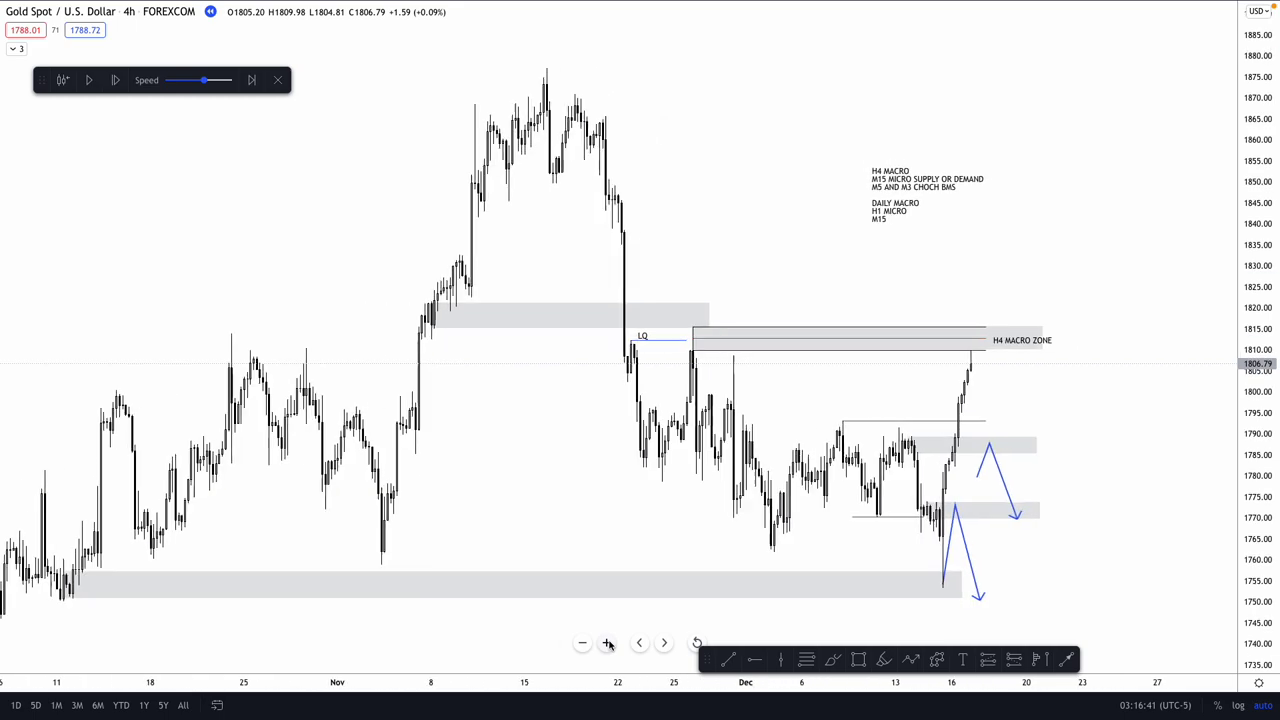
click(607, 643)
click(607, 643)
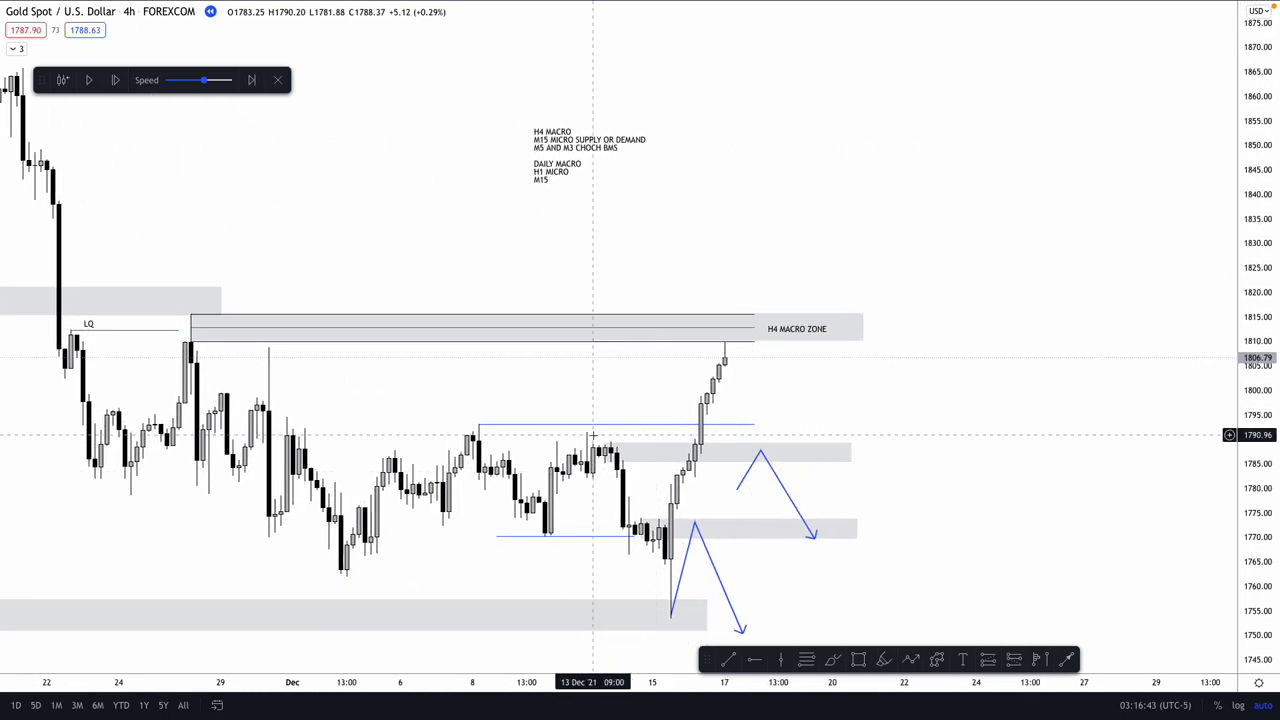
Step: Draw two horizontal rays from the 16 December 09:00 candle, at 1790.28 and 1787.02, around the demand beneath the rally
click(706, 449)
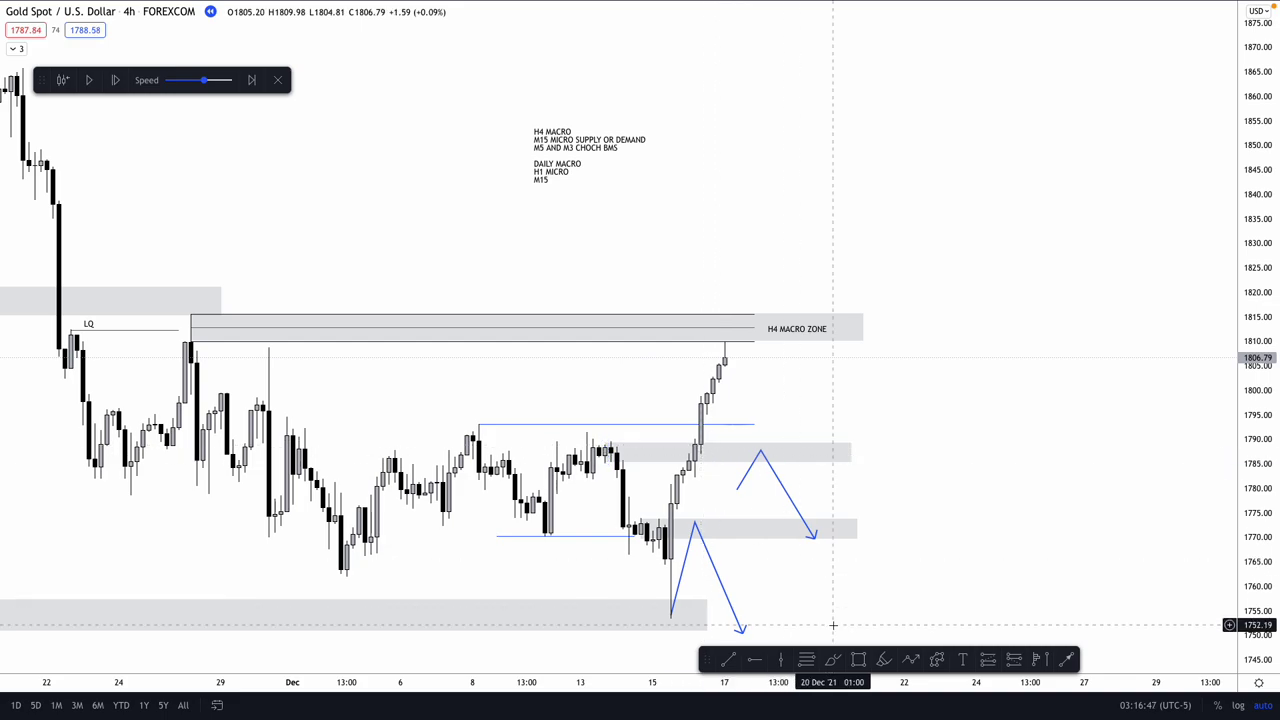
click(755, 659)
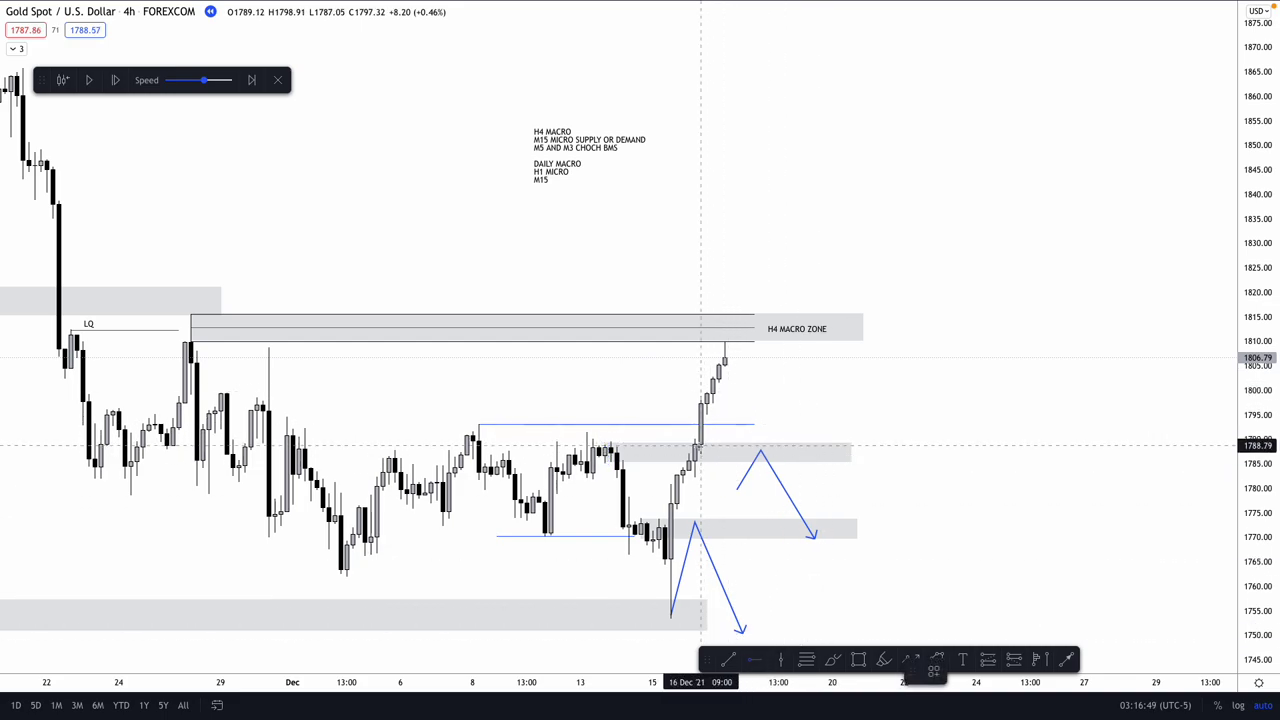
click(700, 443)
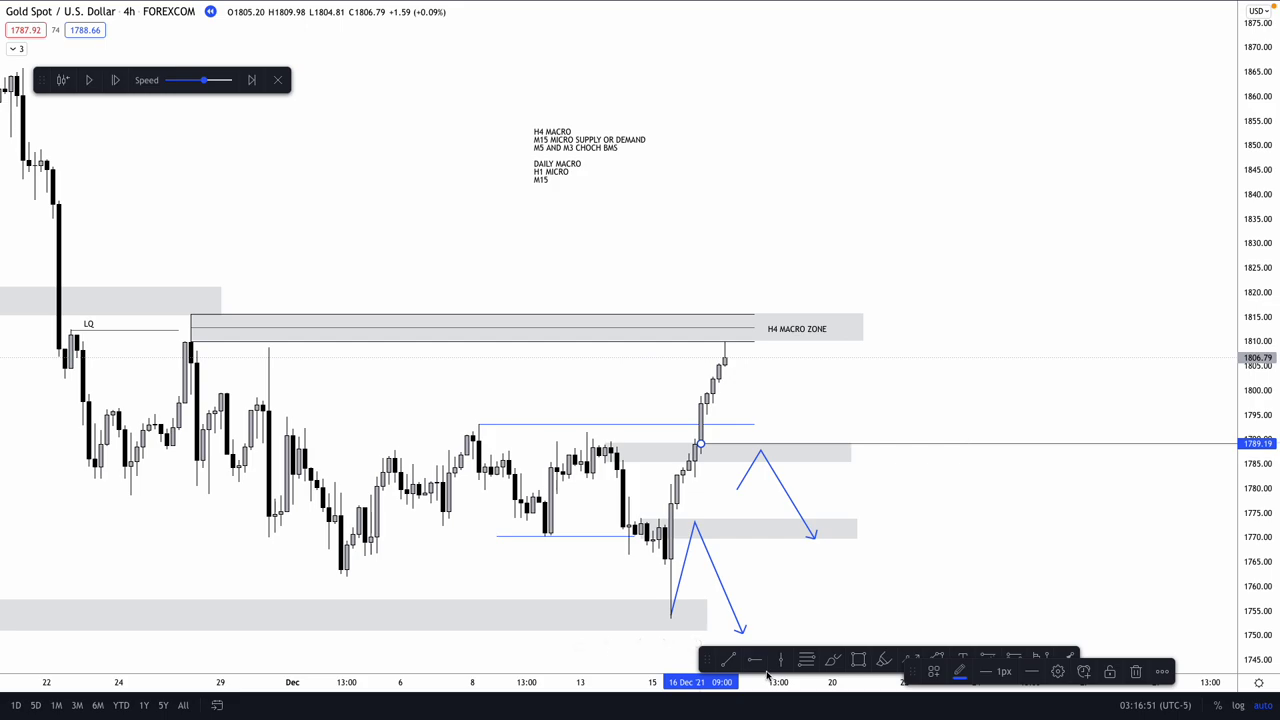
click(706, 456)
click(700, 453)
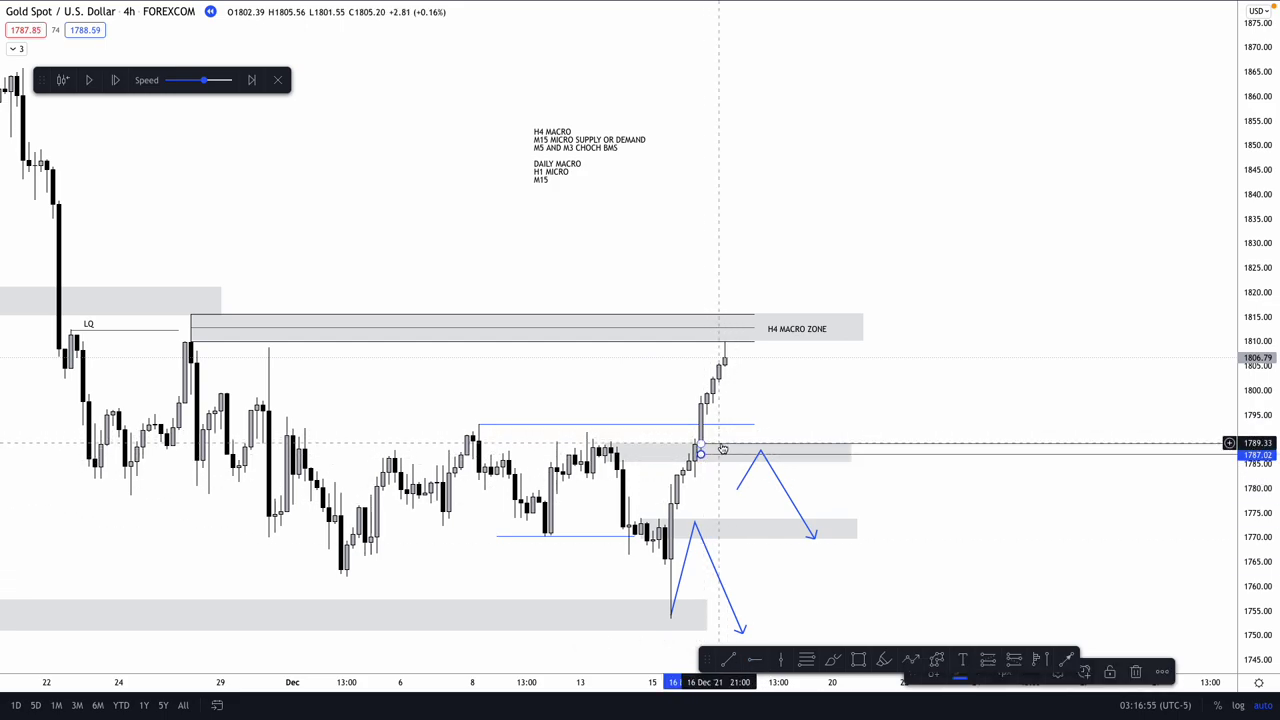
drag(718, 443, 714, 437)
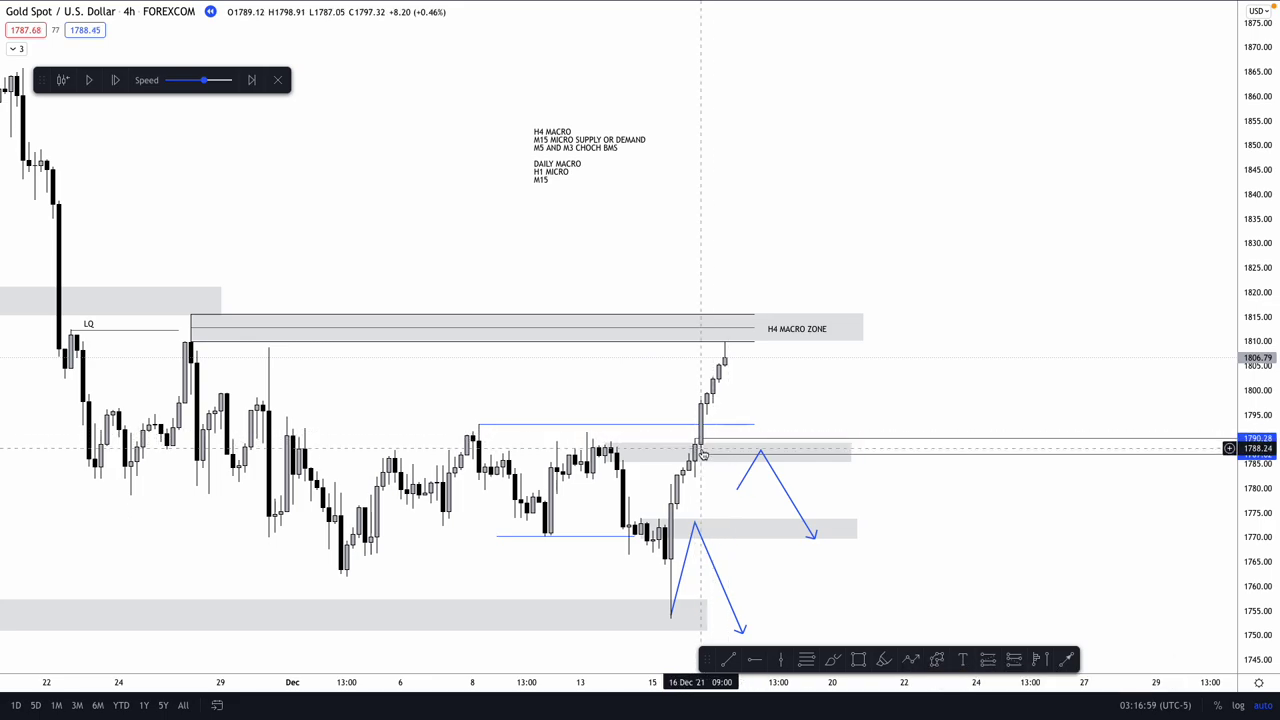
click(850, 443)
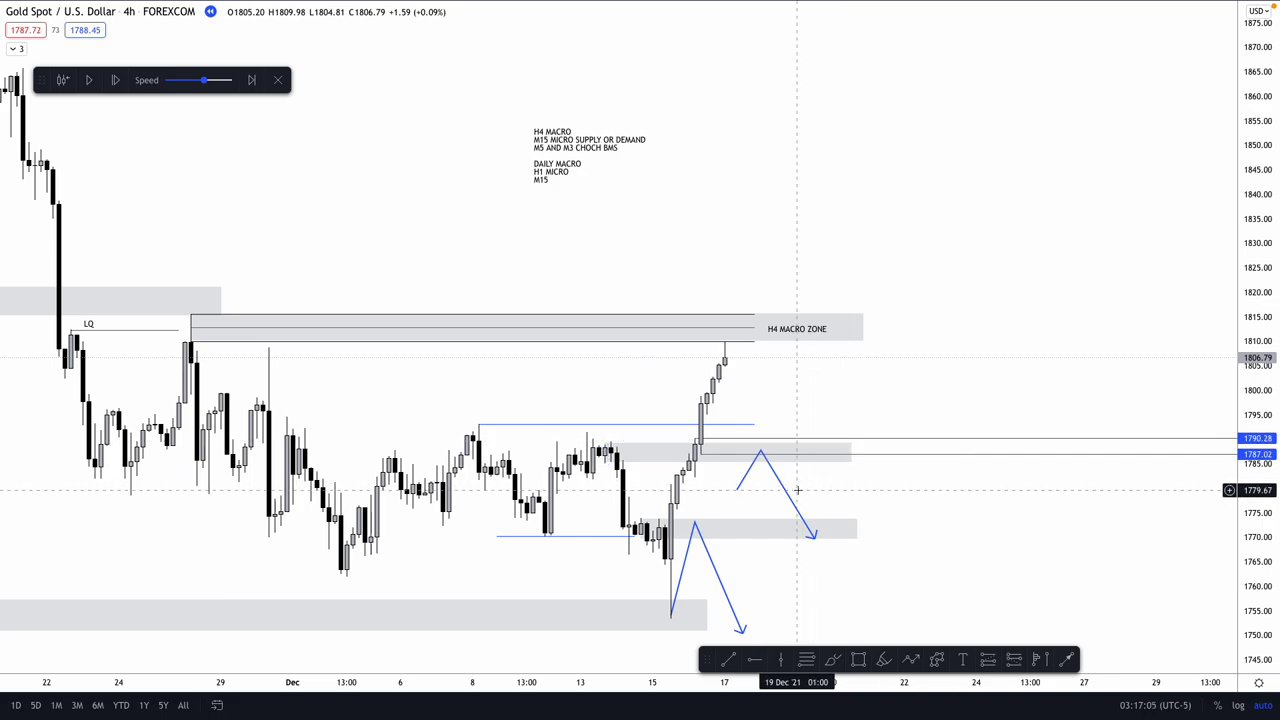
Step: Switch the chart to the 15-minute timeframe, framed on the rally from the 15 December low up to the H4 macro zone
text(1)
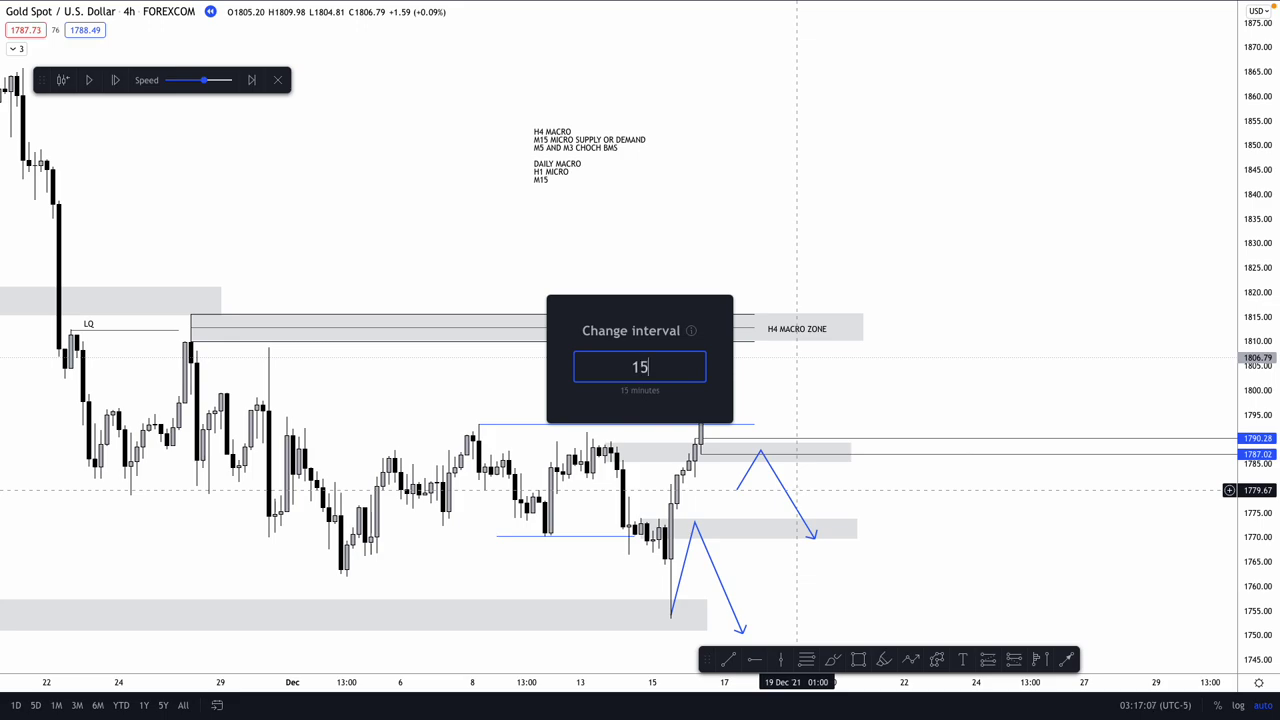
text(5)
key(Return)
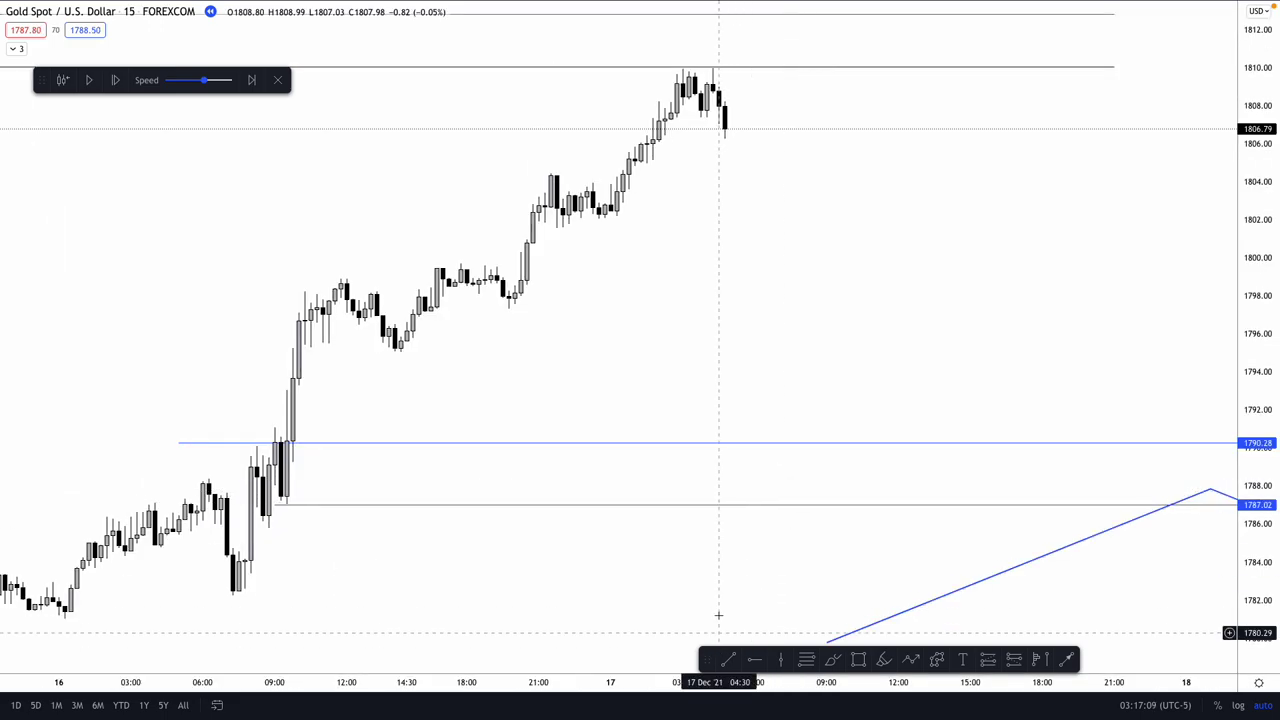
click(582, 643)
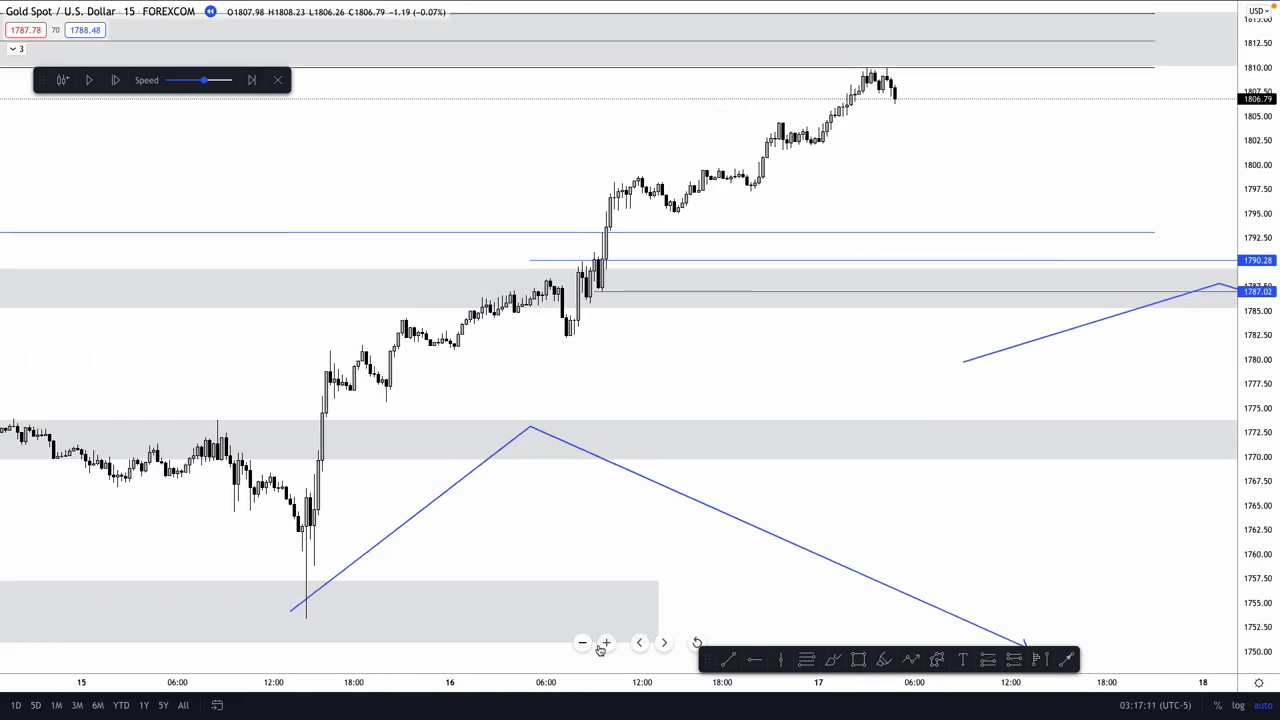
click(606, 644)
click(606, 644)
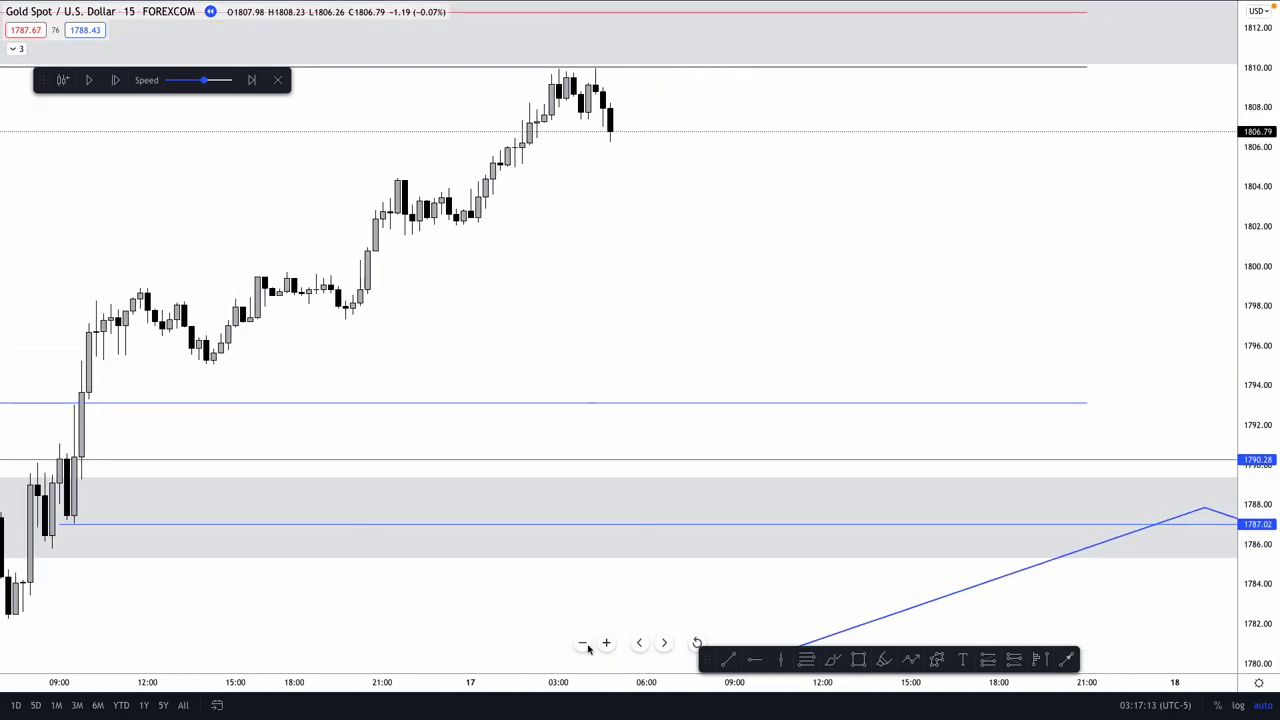
click(584, 644)
click(584, 644)
click(584, 644)
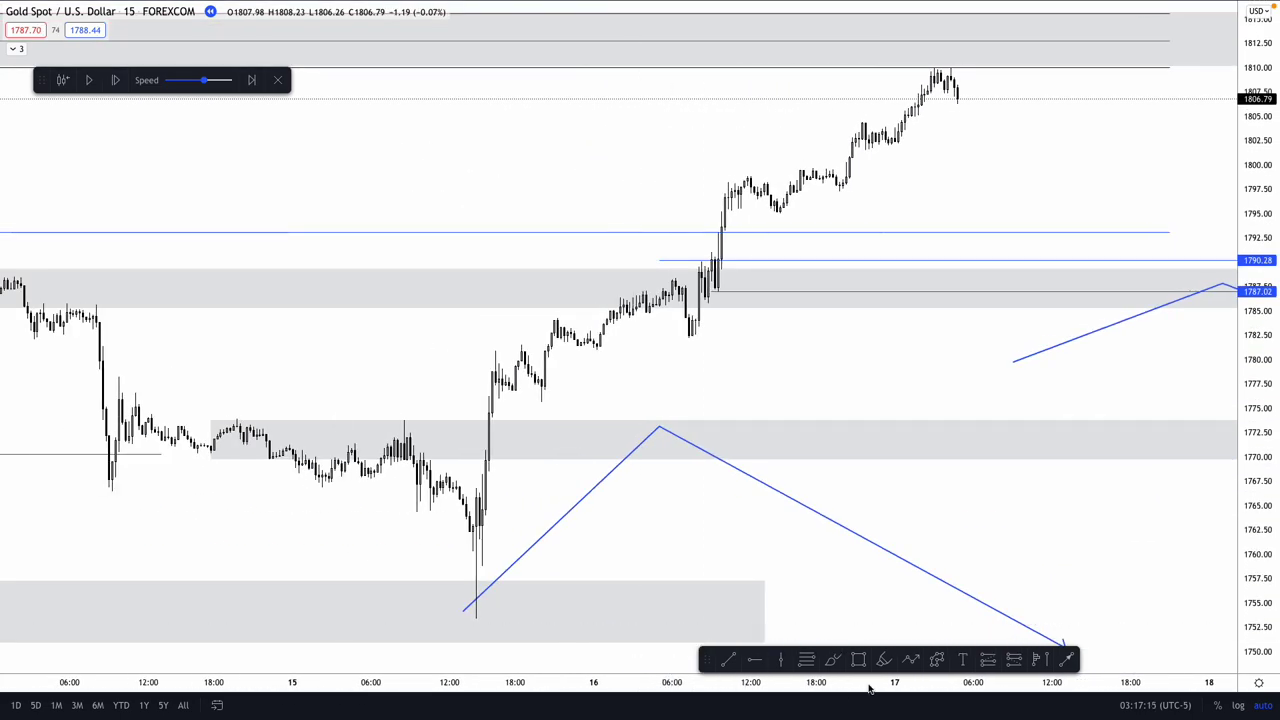
Step: Place a narrow short position beyond the latest candle with entry at 1812.71, stop at 1815.63 and target at 1788.03
click(1014, 661)
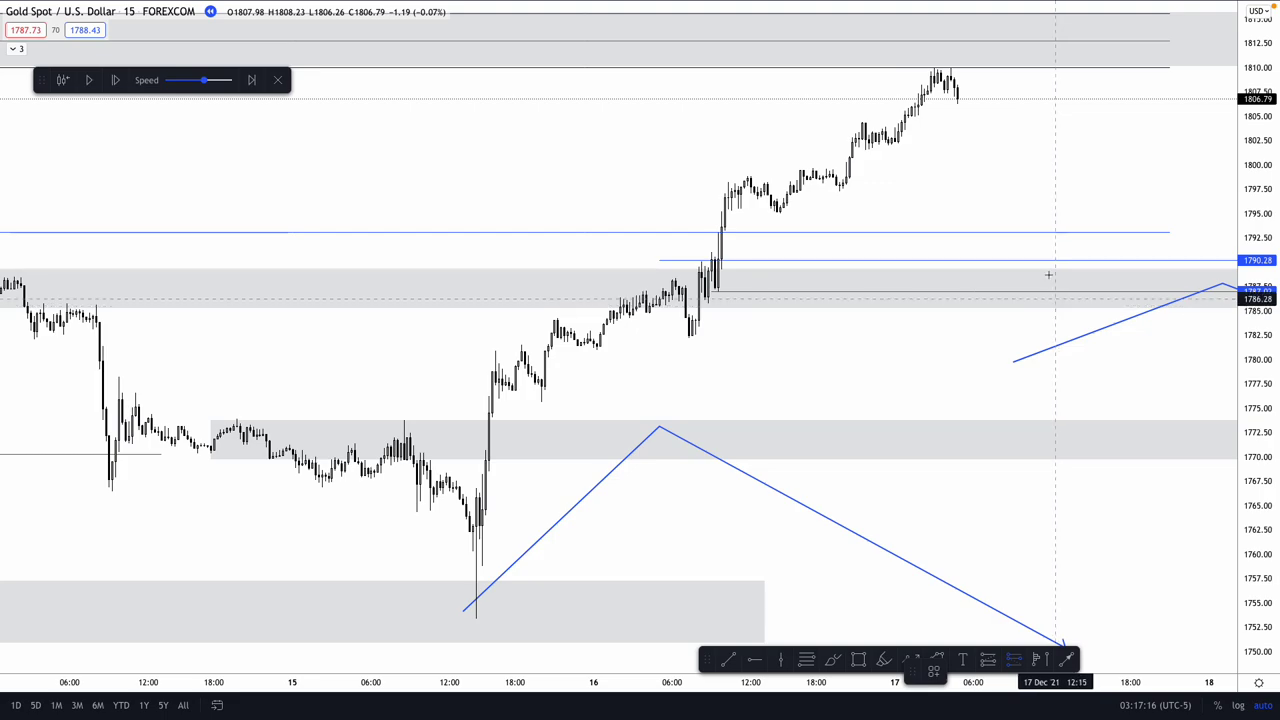
click(1032, 42)
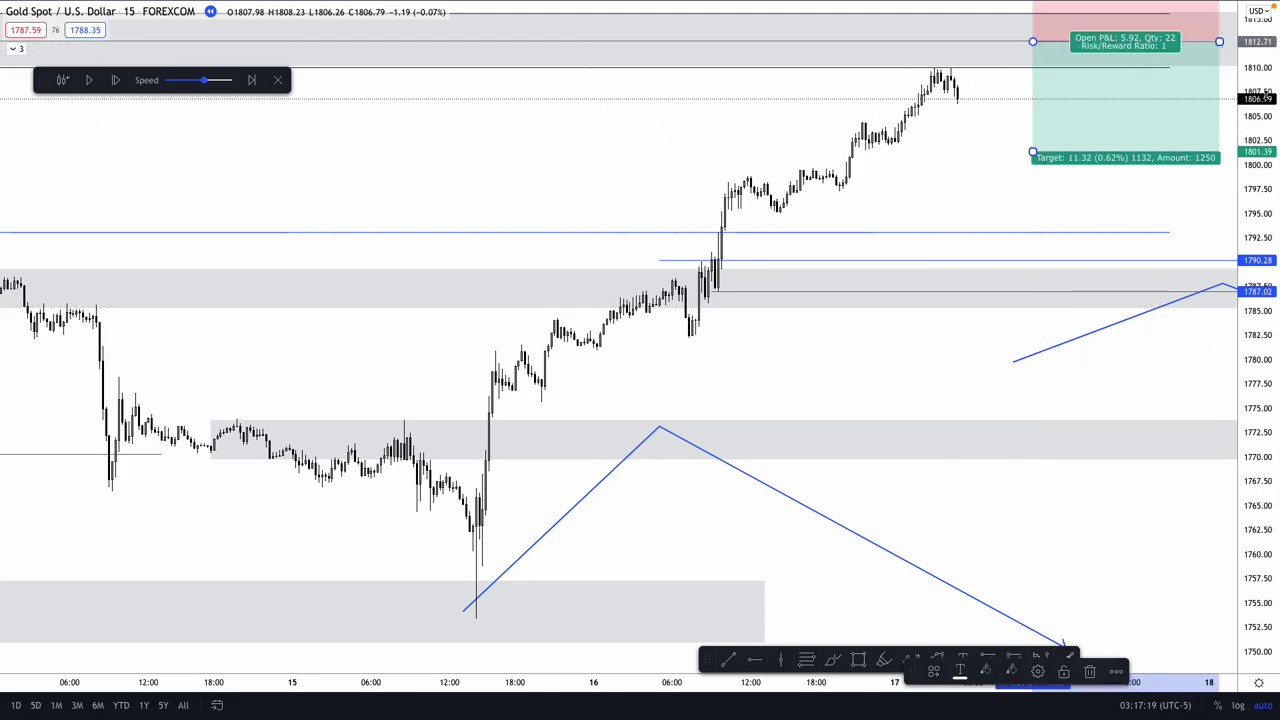
drag(1032, 8, 1034, 72)
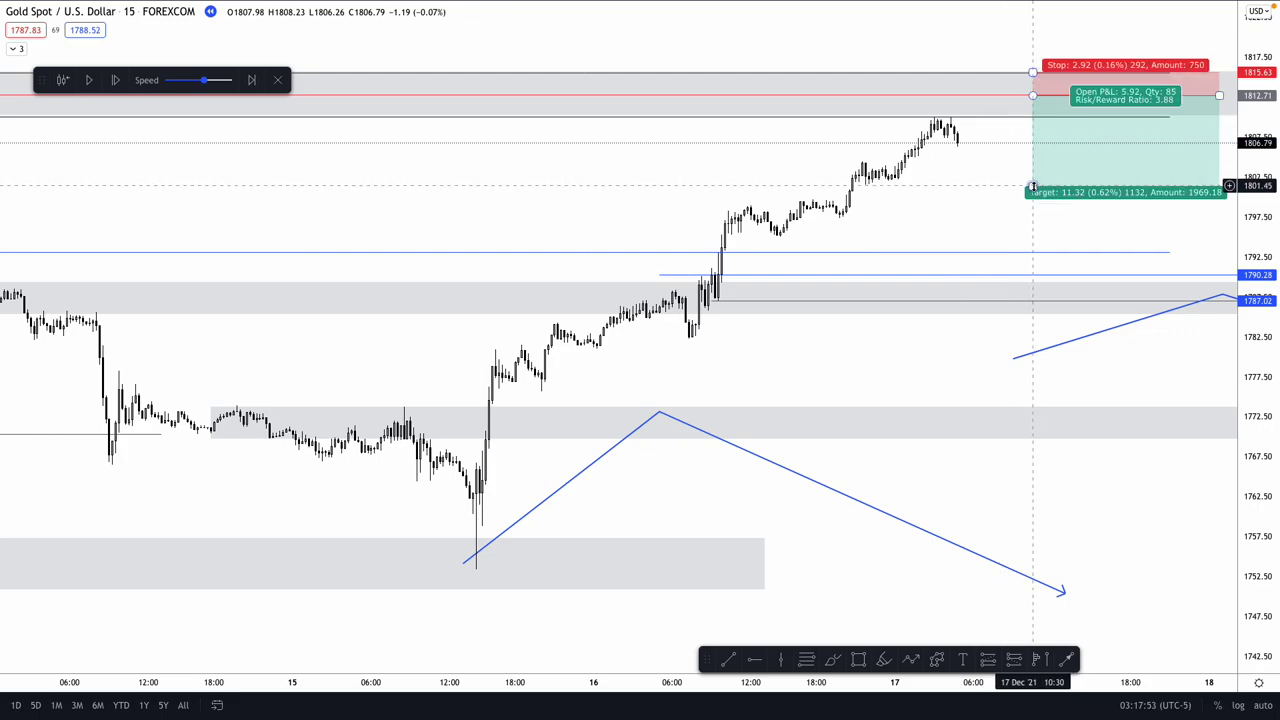
drag(1032, 188, 1032, 296)
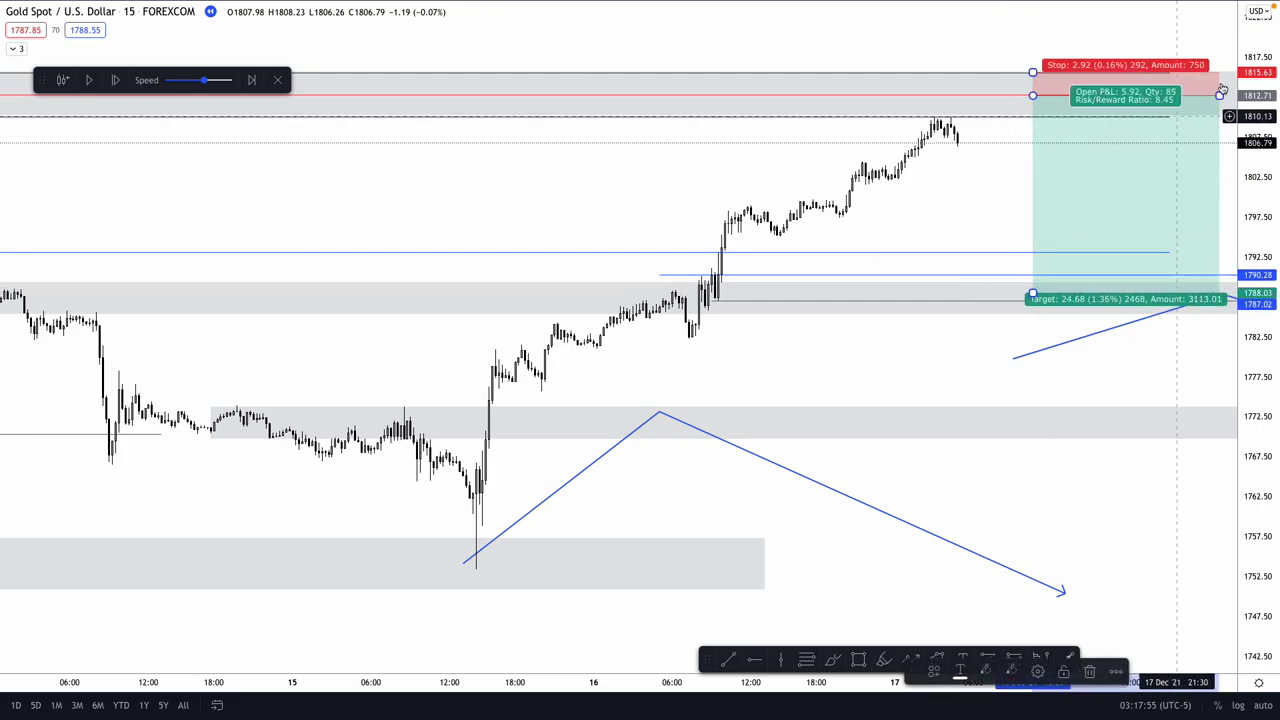
drag(1228, 95, 1066, 96)
click(1116, 149)
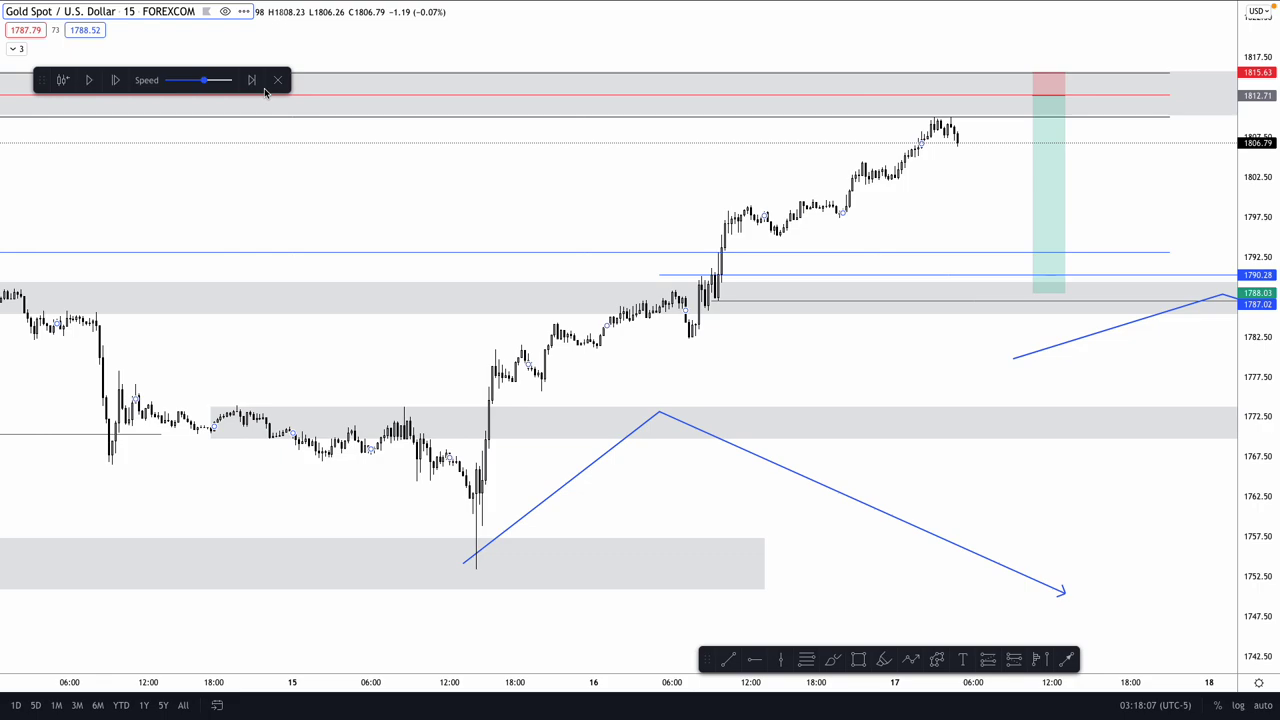
Step: Advance the replay candle by candle until price enters the H4 macro zone and reaches the short position's 1812.71 entry
click(114, 85)
click(114, 85)
click(114, 85)
click(114, 85)
click(114, 85)
click(114, 85)
click(114, 85)
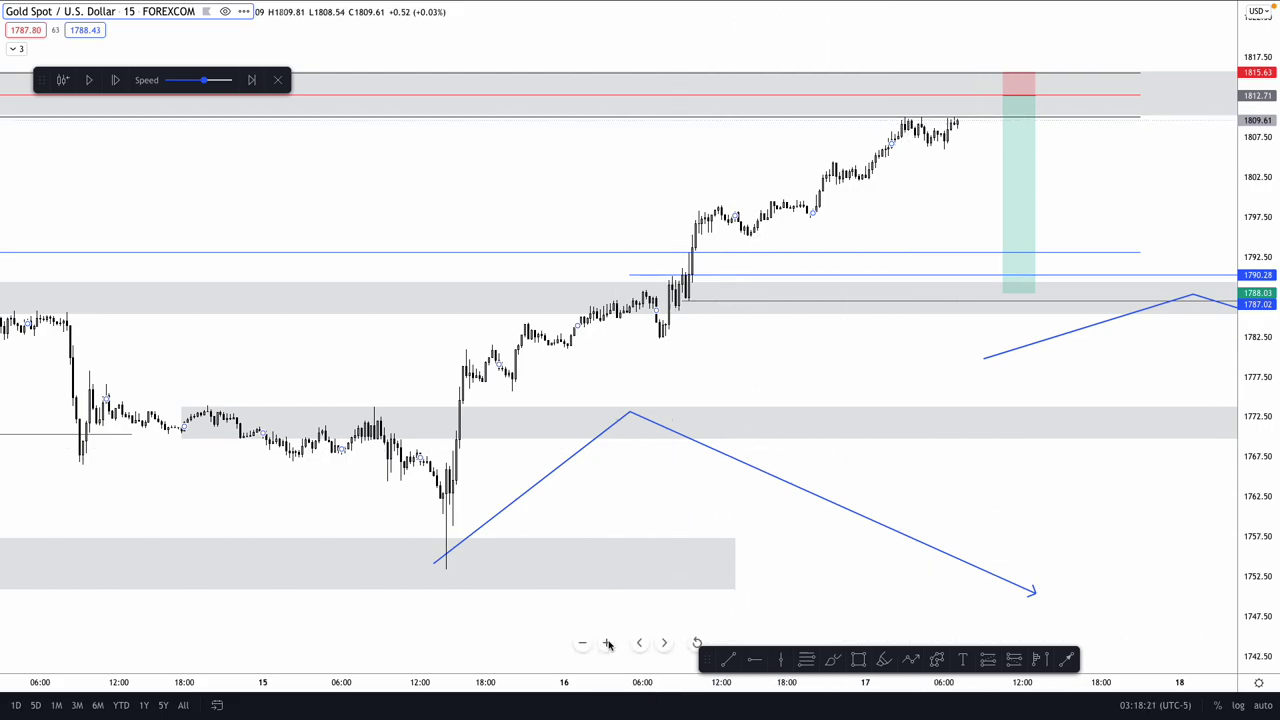
click(584, 644)
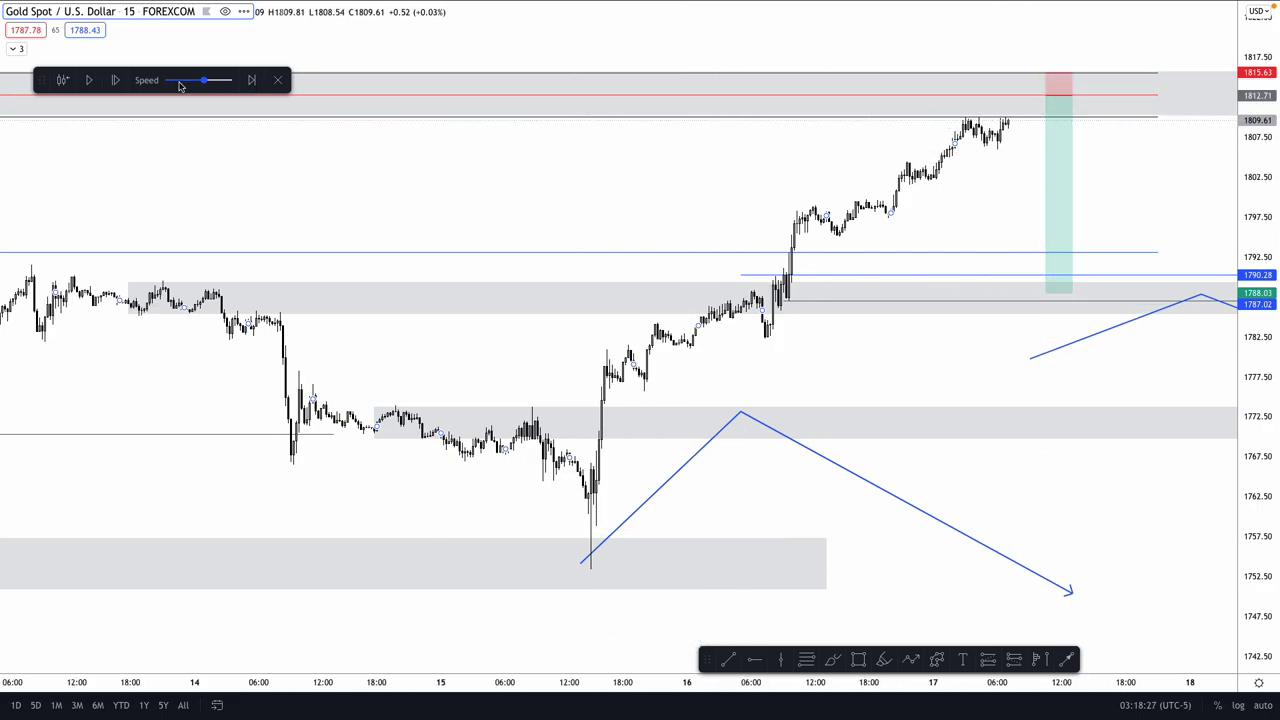
click(115, 81)
click(115, 81)
click(115, 81)
click(115, 81)
click(115, 81)
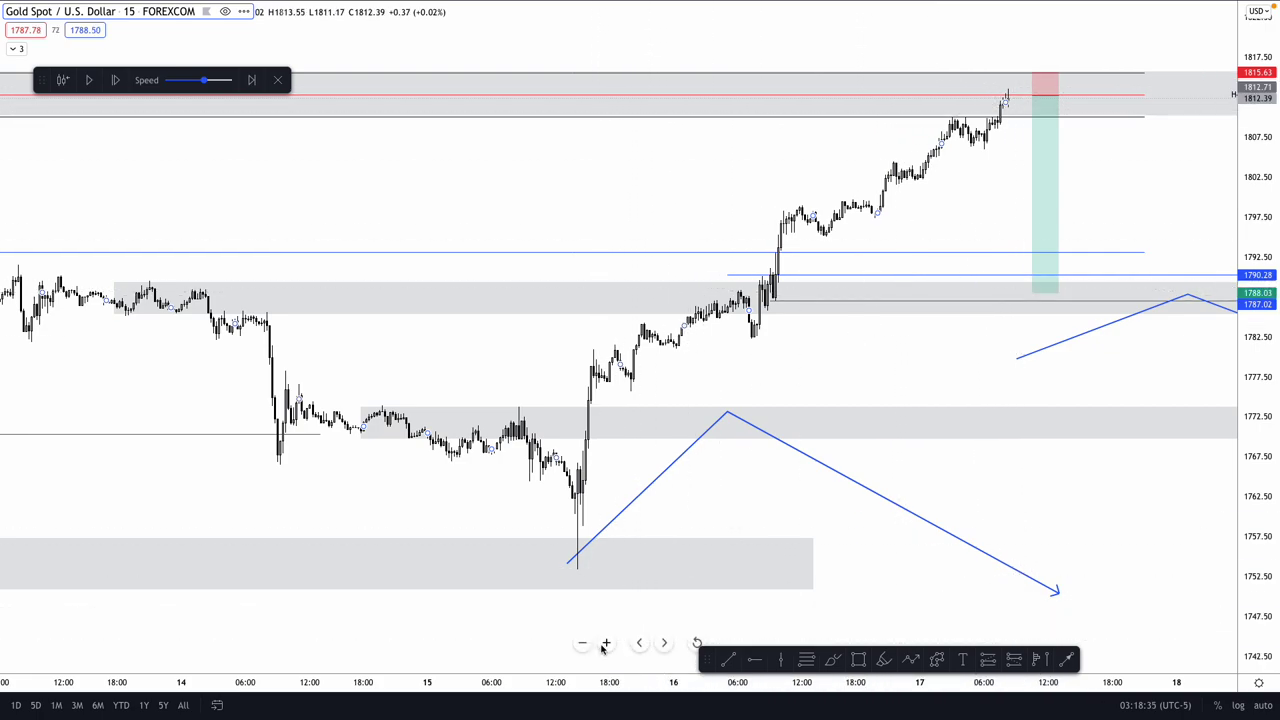
Step: Mark the 16 December swing highs and lows of the 15-minute rally with pink highlighter dots, up to the high near 1804.3
click(605, 643)
click(605, 643)
click(605, 643)
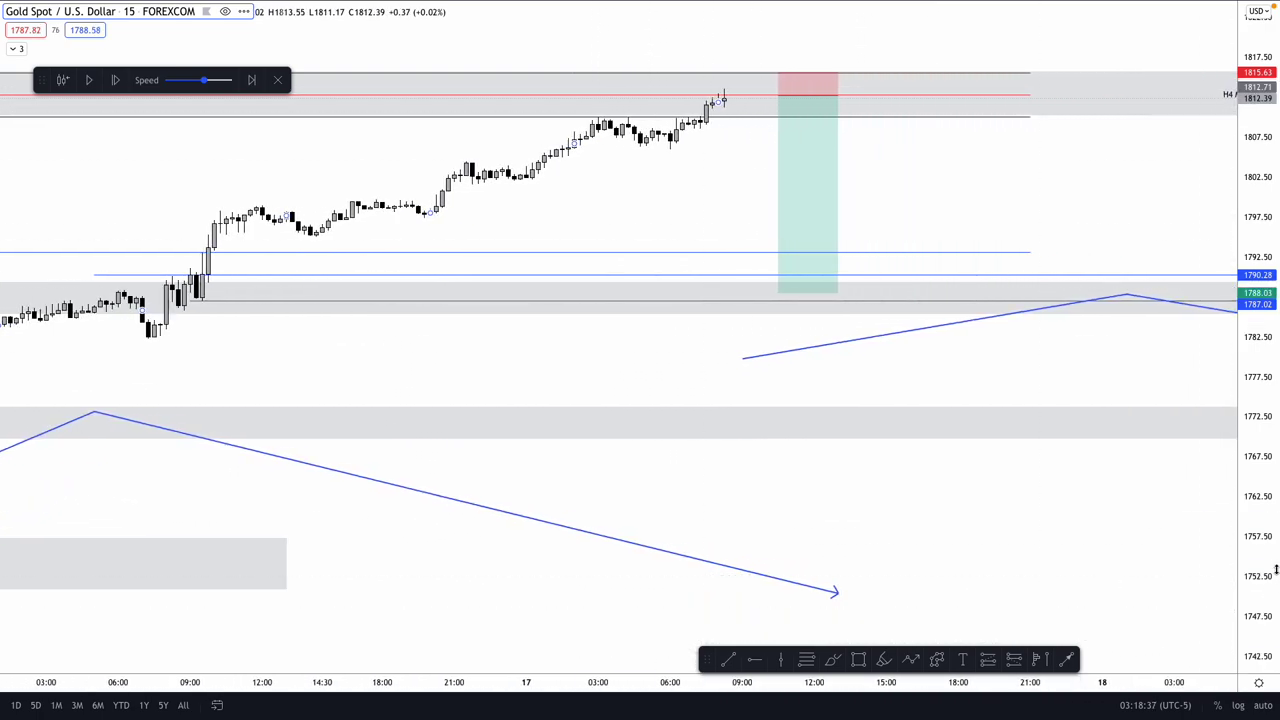
drag(1262, 570, 1253, 394)
drag(1046, 420, 1074, 458)
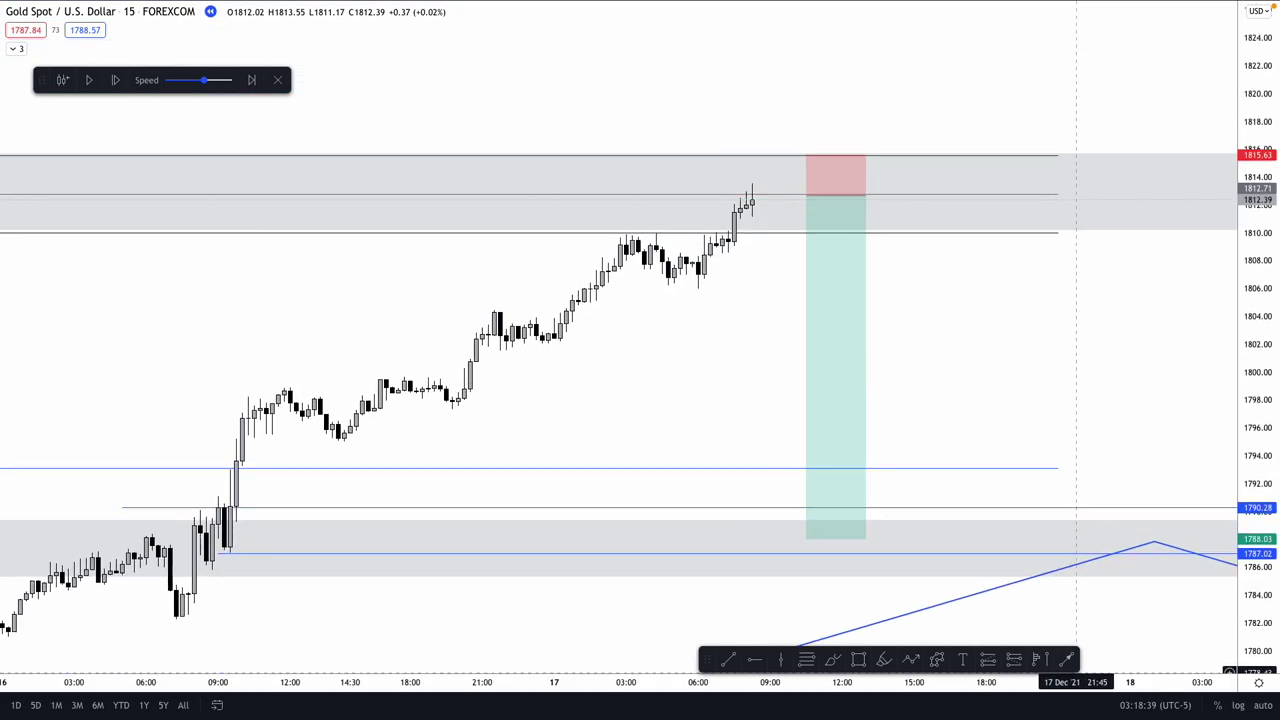
drag(1252, 597, 1267, 480)
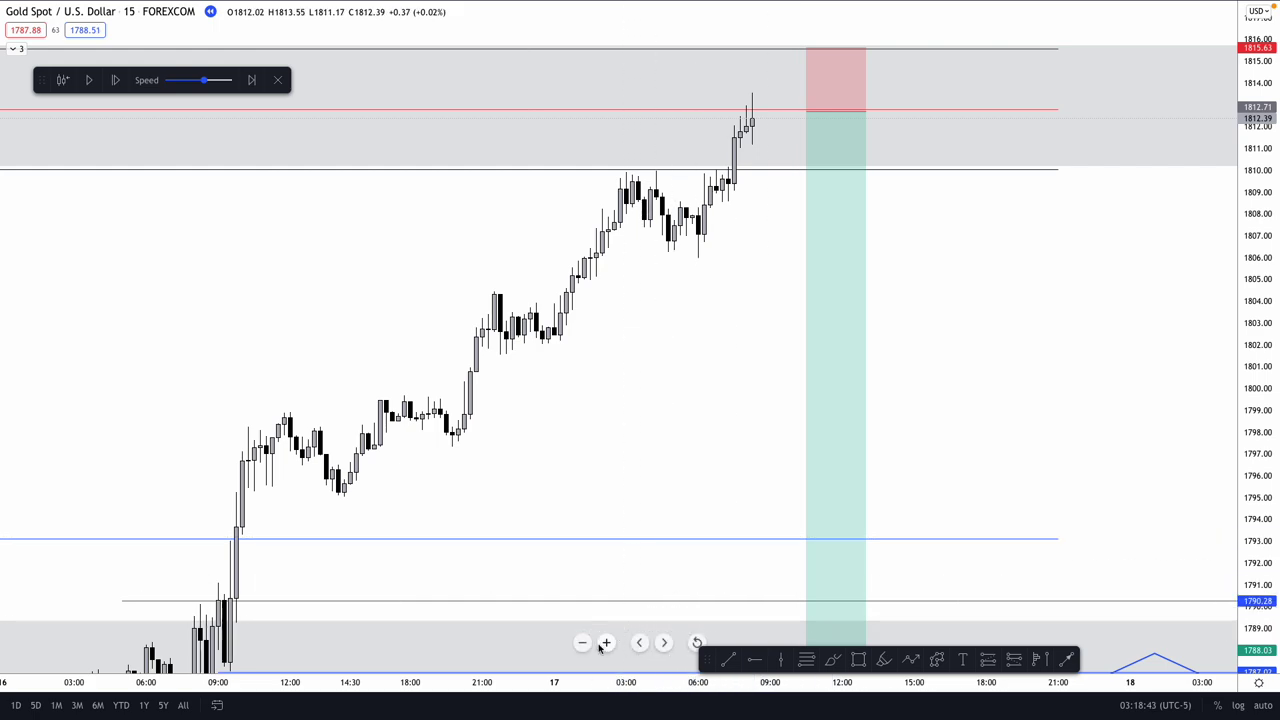
click(583, 643)
click(583, 643)
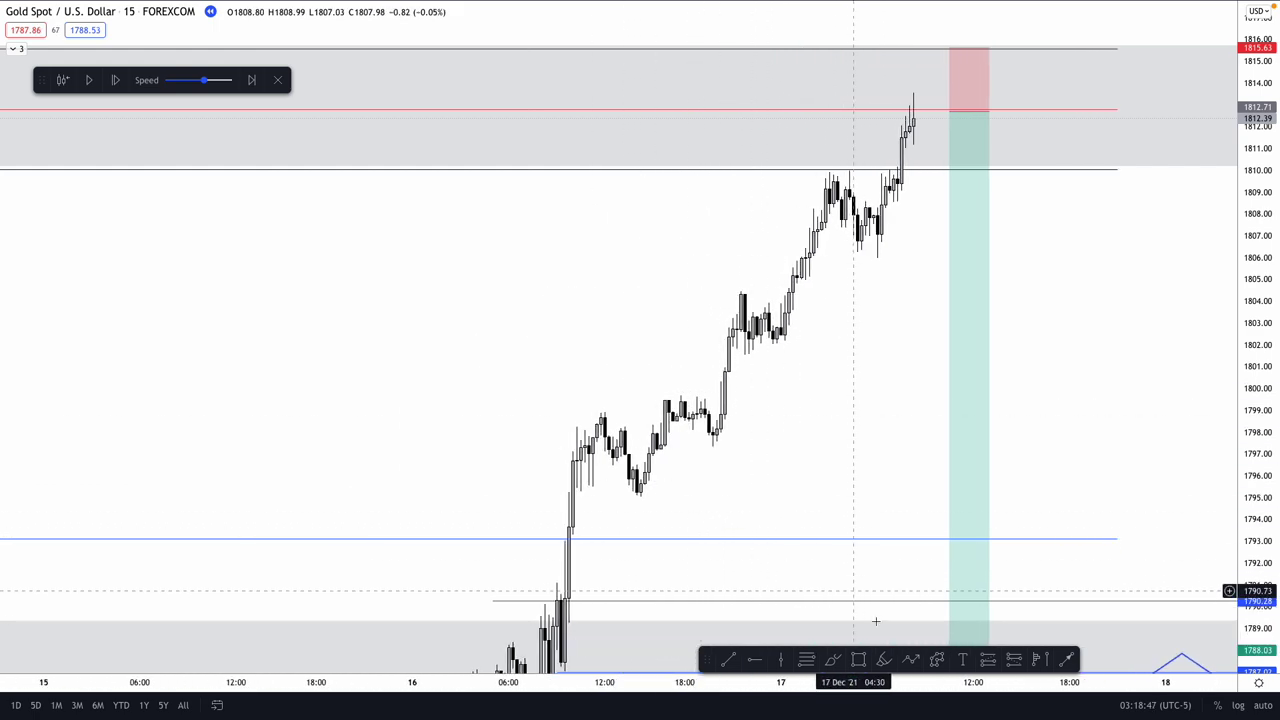
click(884, 661)
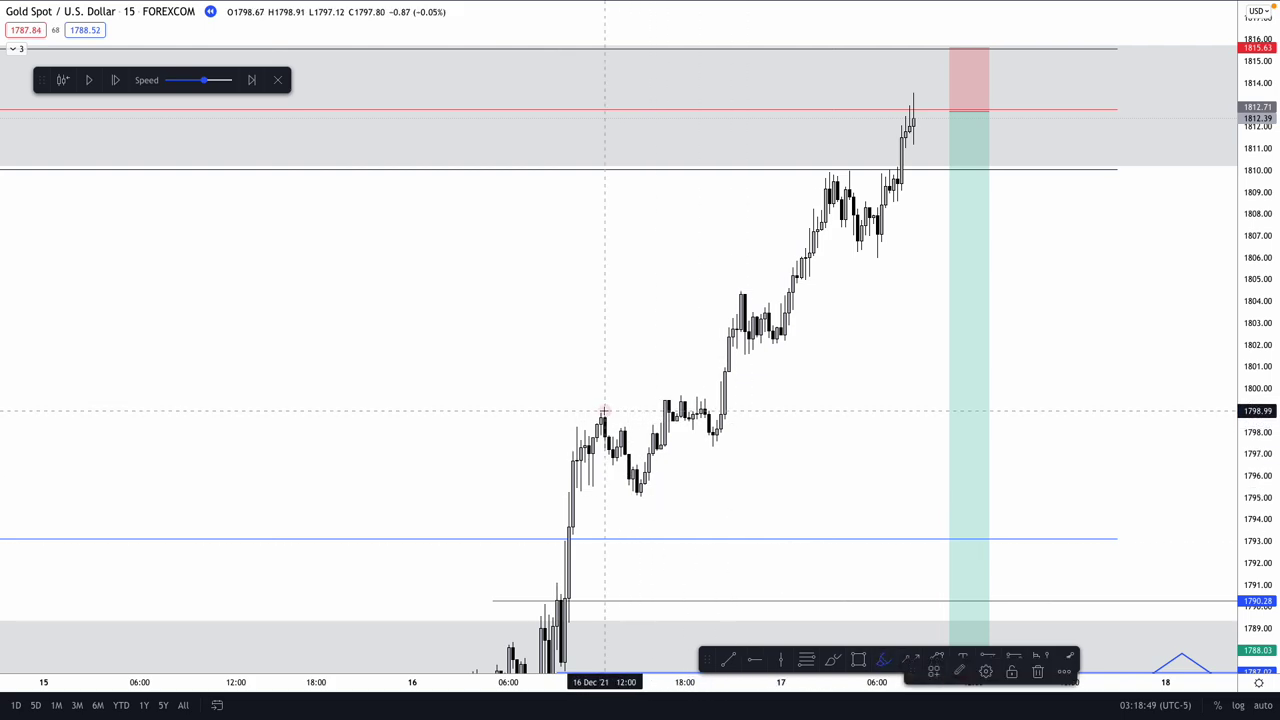
click(736, 294)
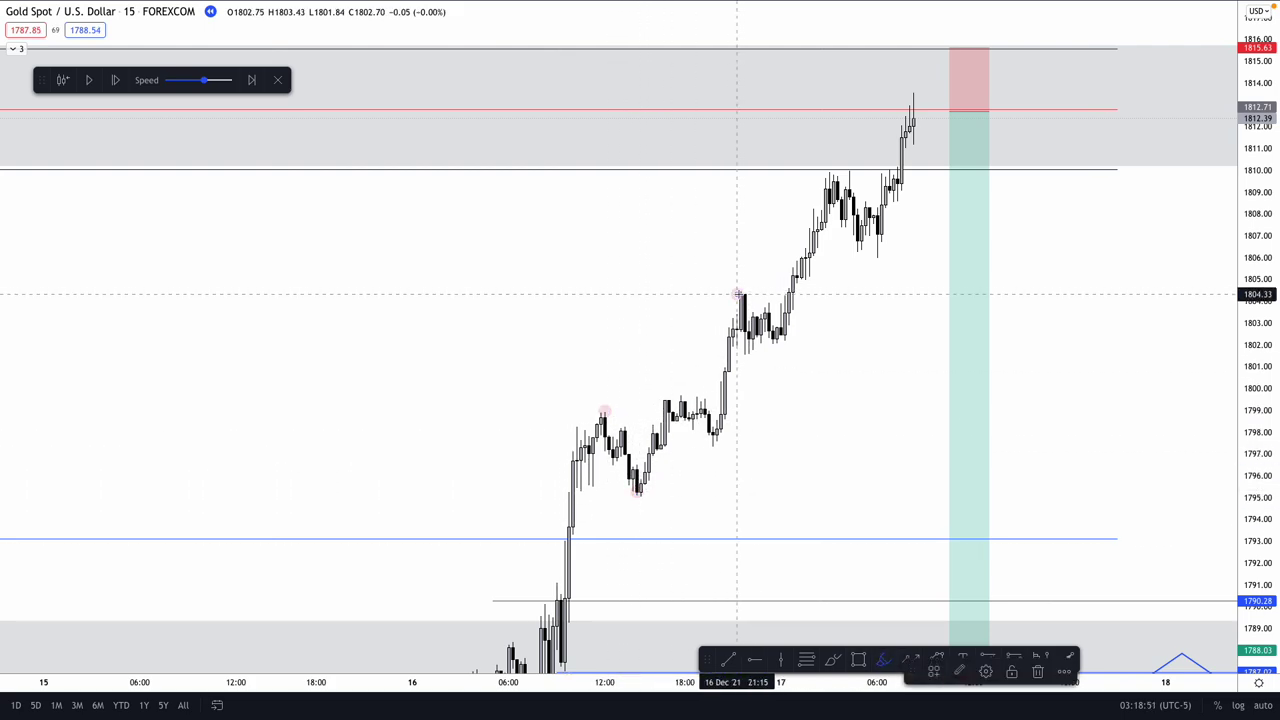
click(681, 394)
click(716, 446)
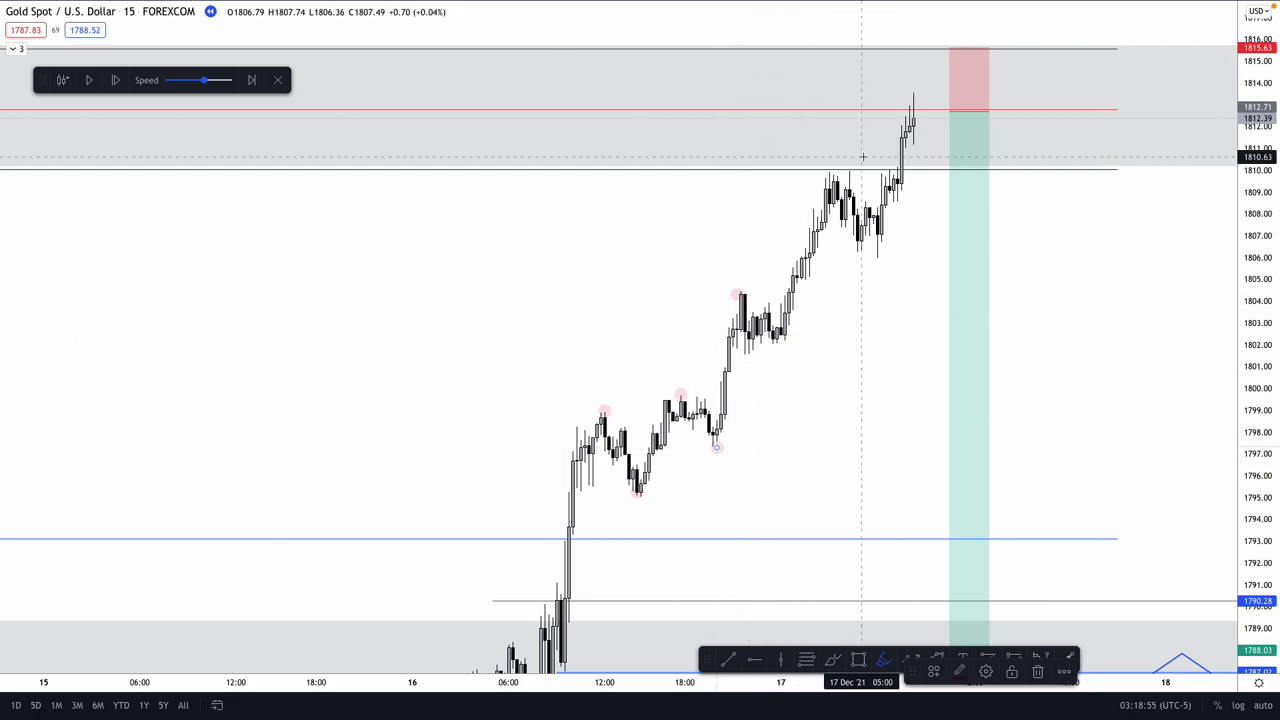
Step: Add dots at the 17 December high near 1810.1 and low near 1806, and draw a horizontal trend line forward from that low at 1806.04
click(829, 168)
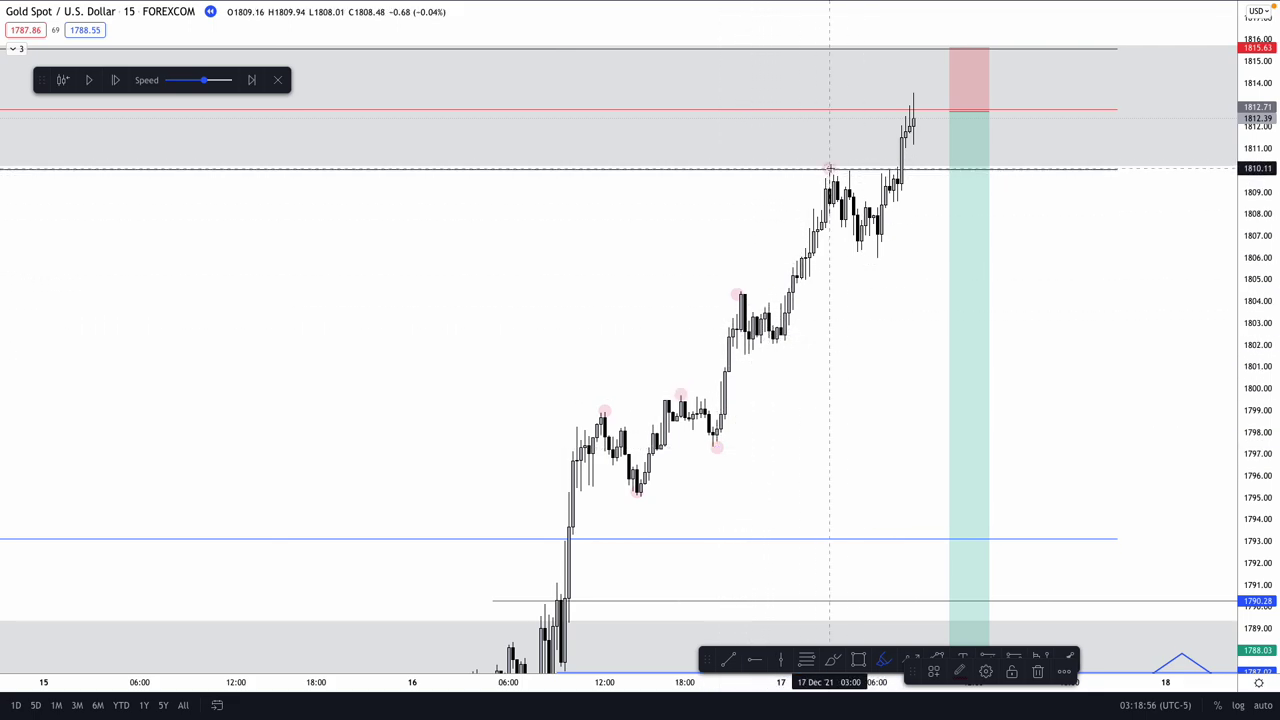
click(877, 257)
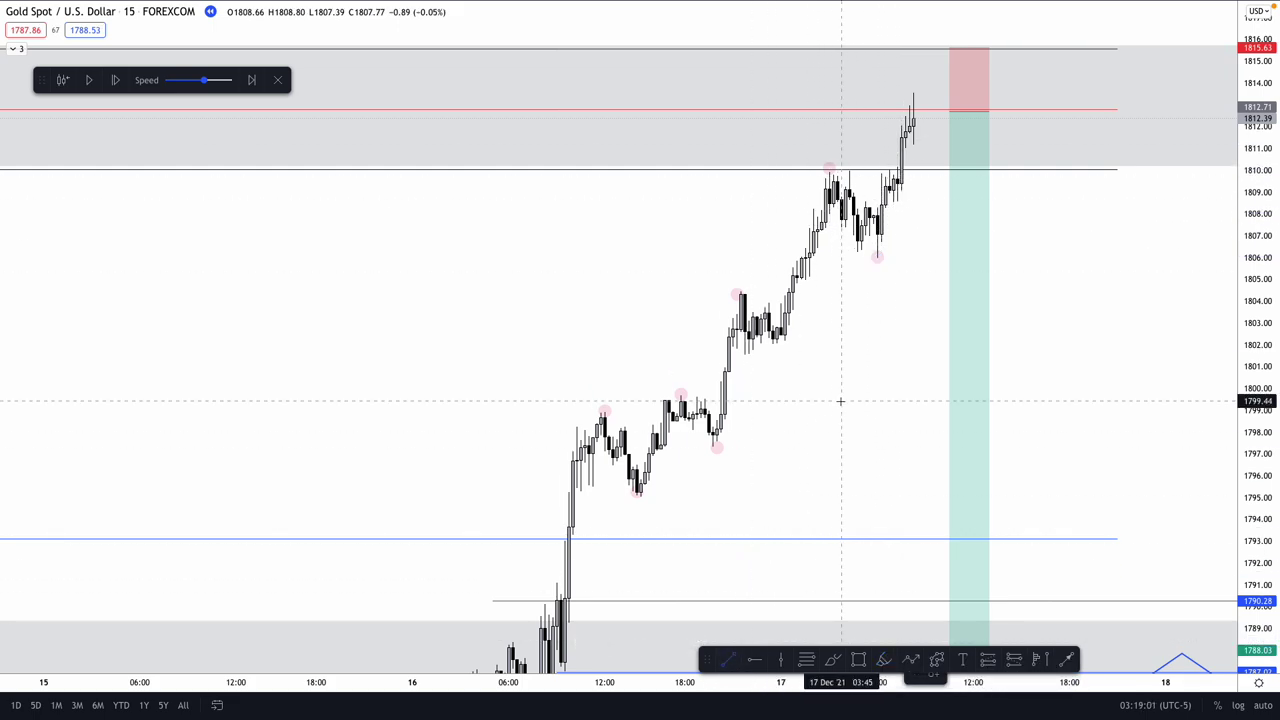
drag(877, 257, 1001, 257)
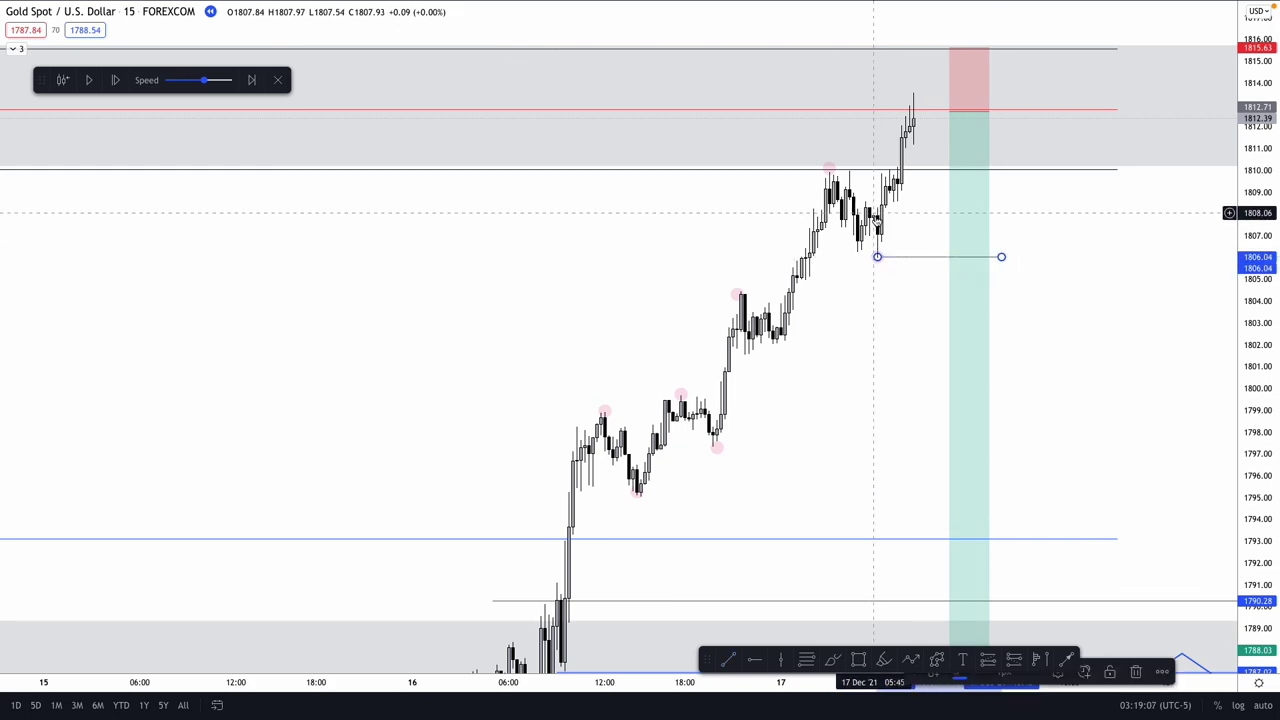
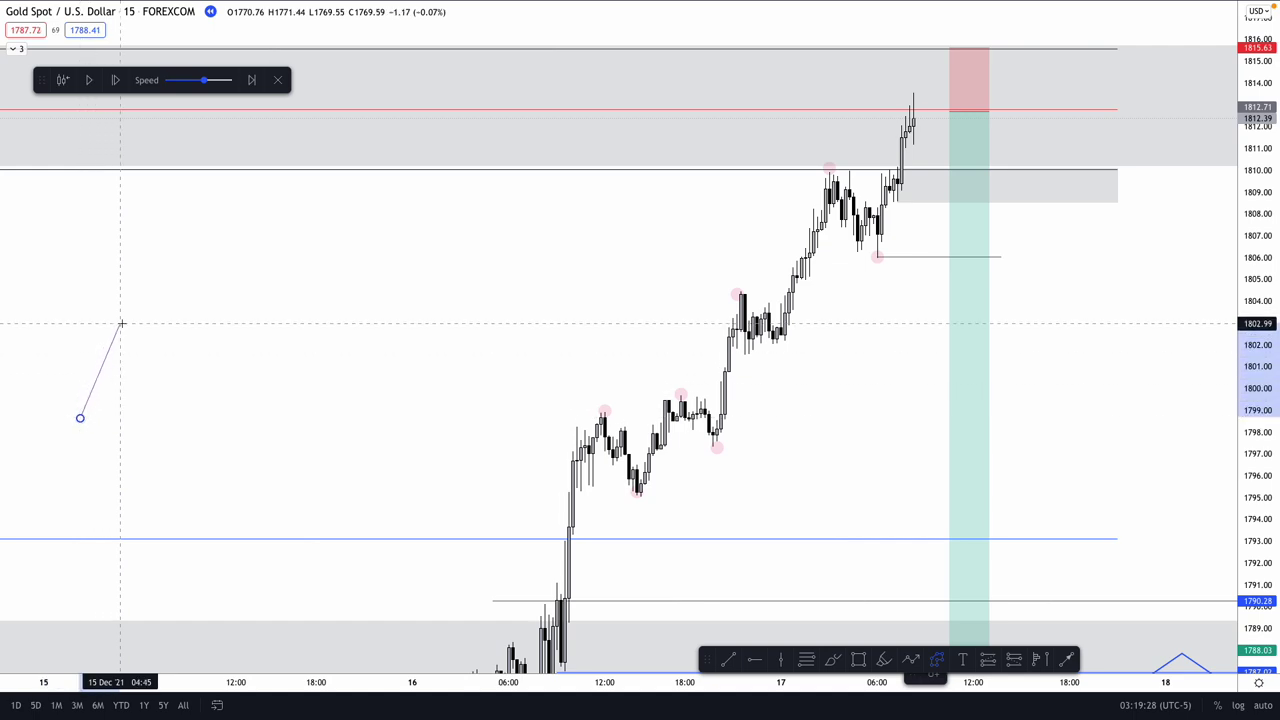
Step: Sketch the 15 December path up to about 1803, down to 1798.8, through a consolidation near 1802.9, up to 1807, back to 1802.8, then up again
click(120, 323)
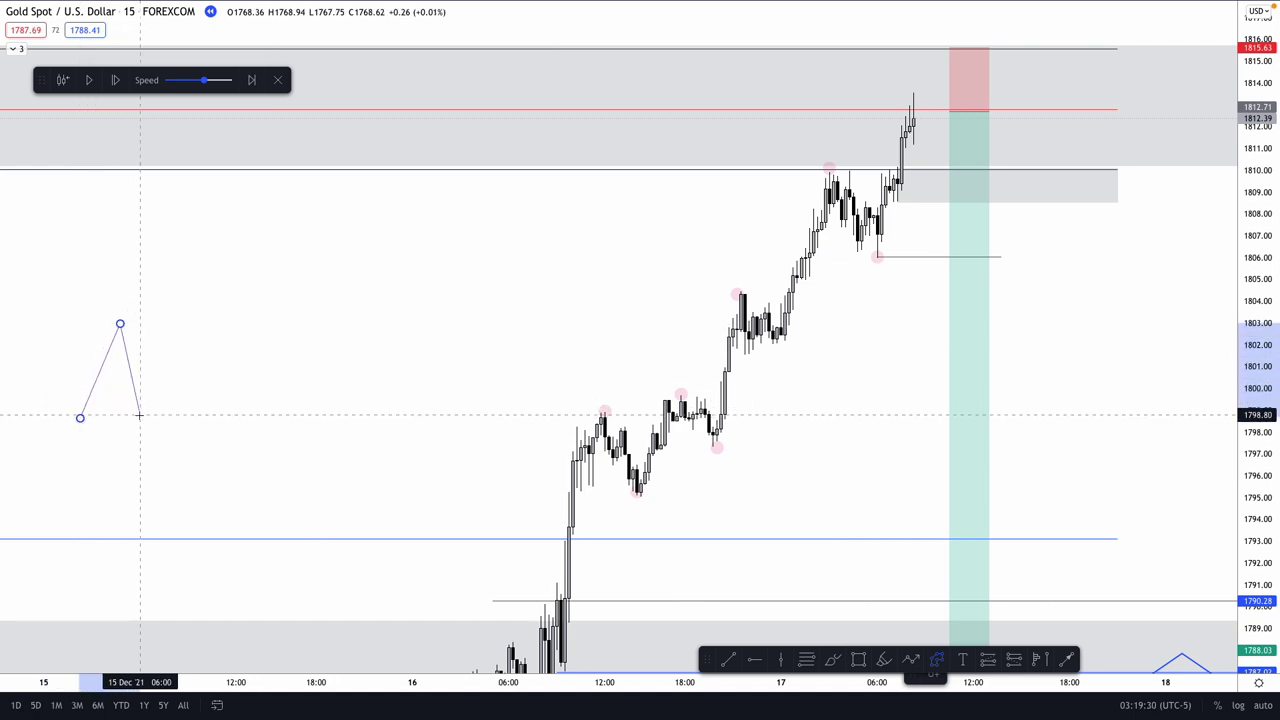
click(140, 414)
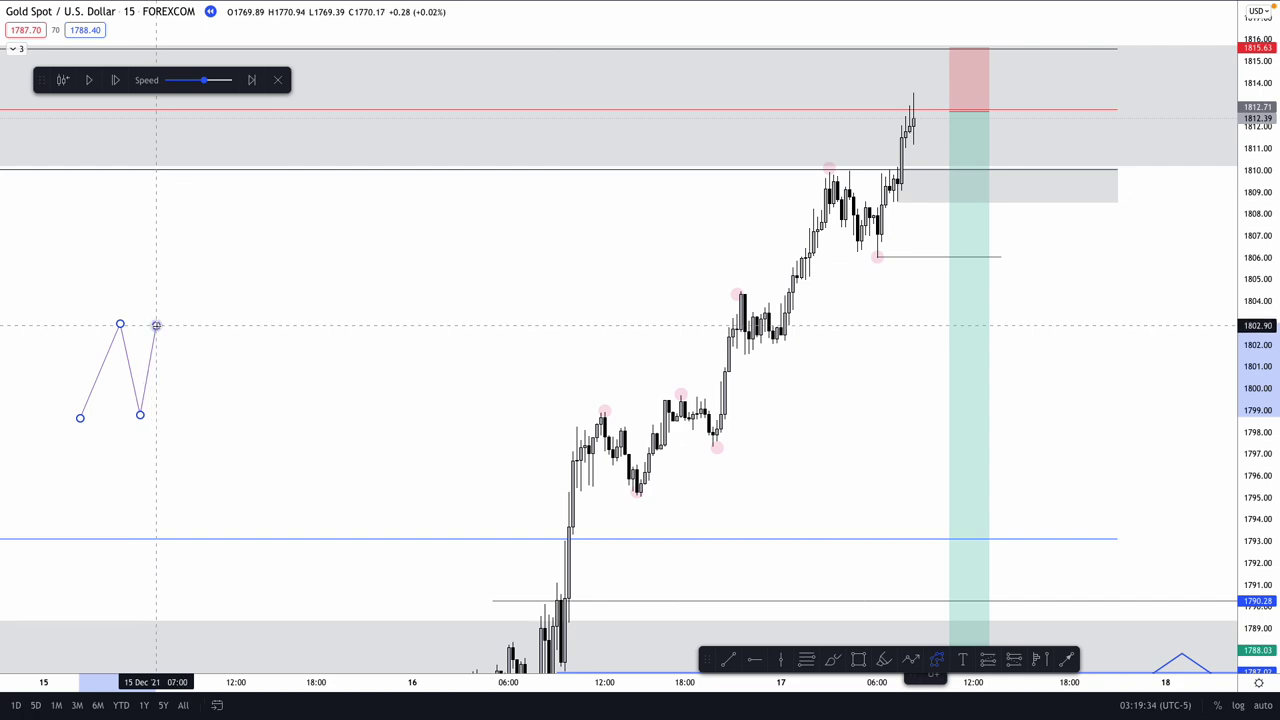
click(156, 325)
click(159, 337)
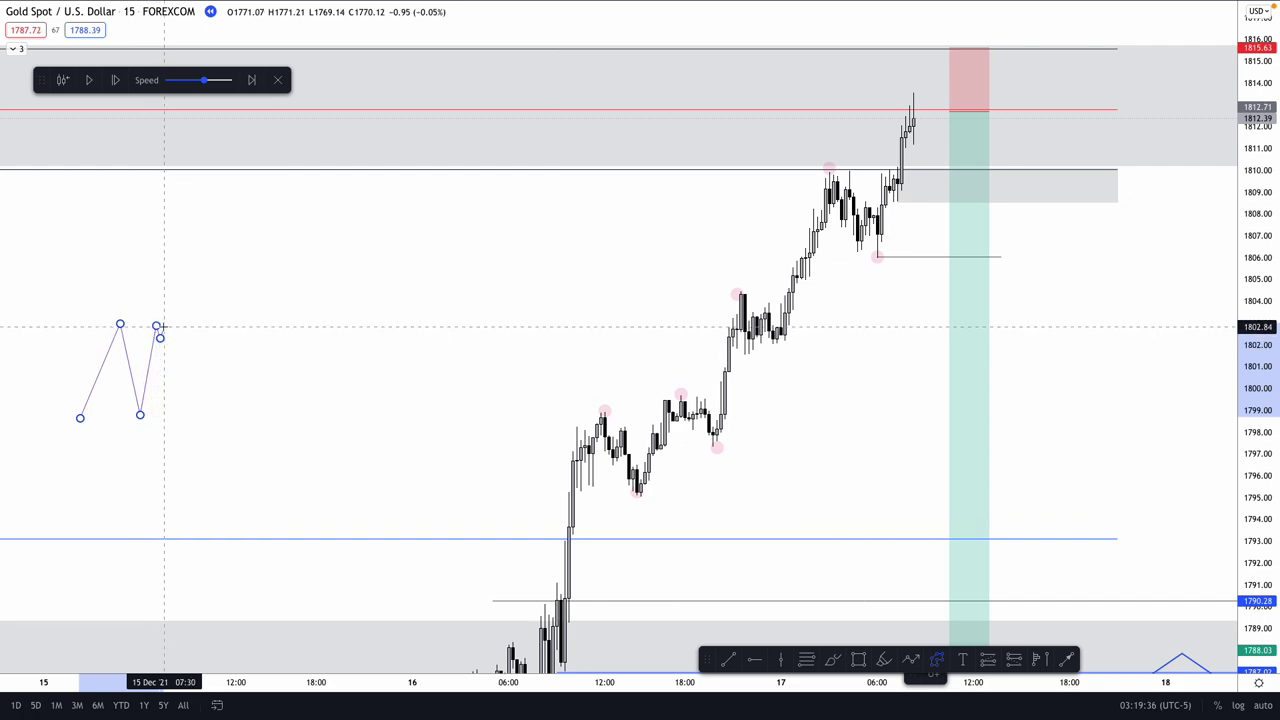
click(167, 333)
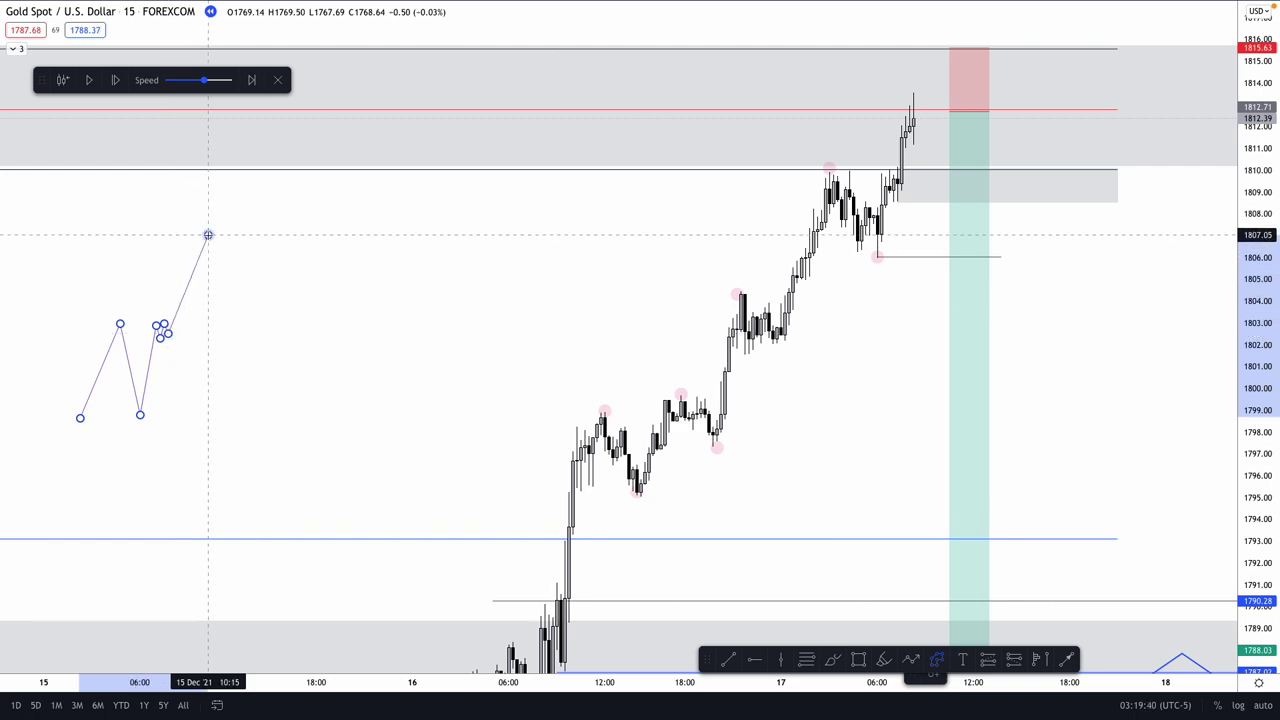
click(208, 235)
click(223, 328)
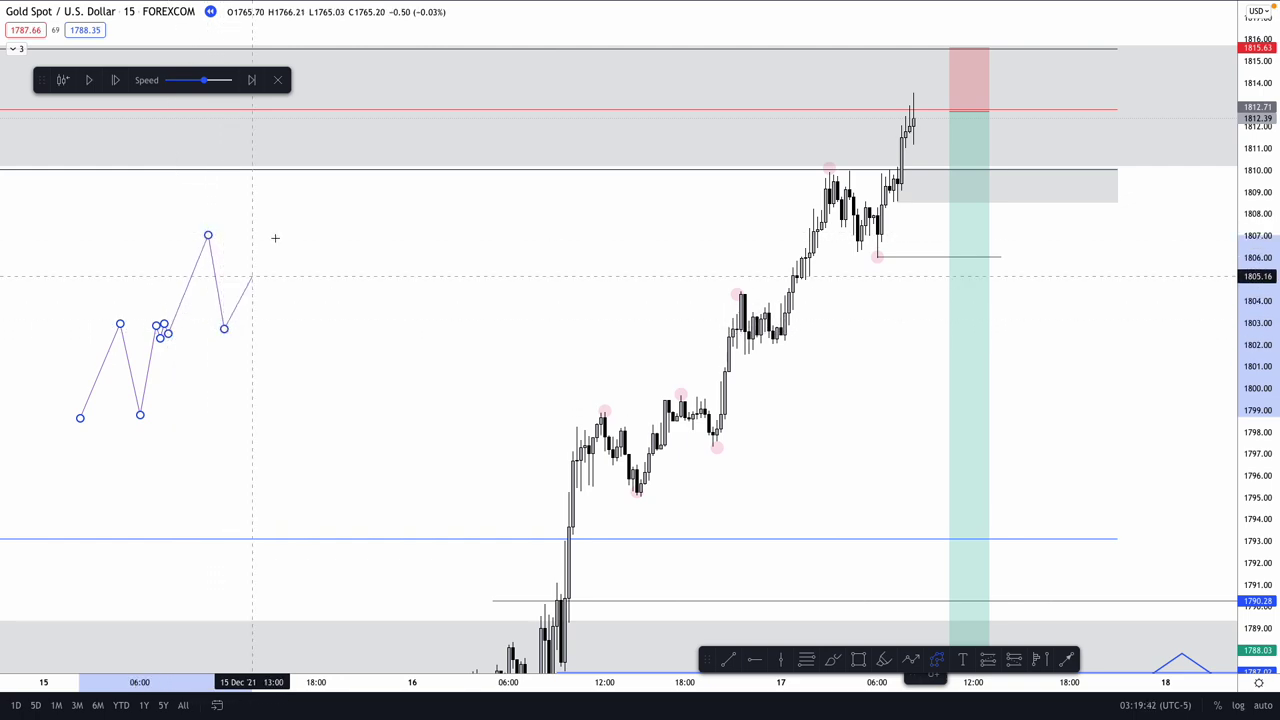
click(307, 180)
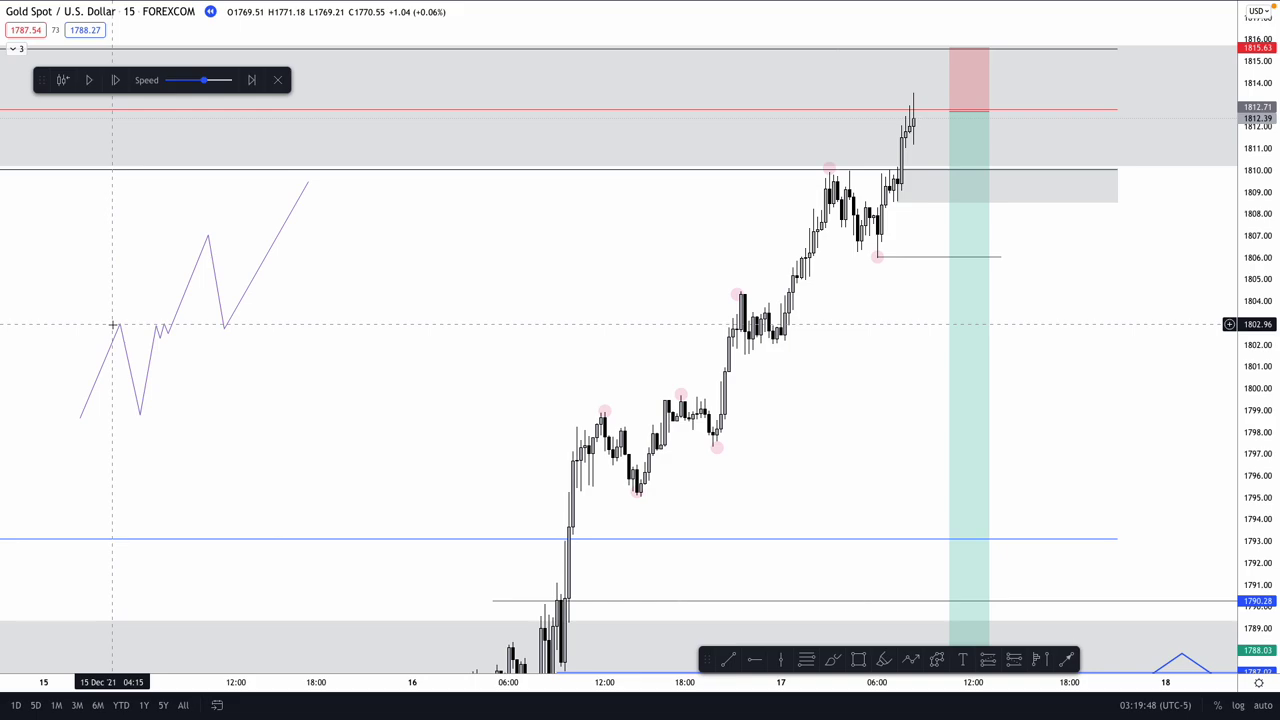
Step: Draw a thin grey zone over the sketch's consolidation, from its first peak down to about 1802.29, and move the path's end down to about 1793.82
click(860, 660)
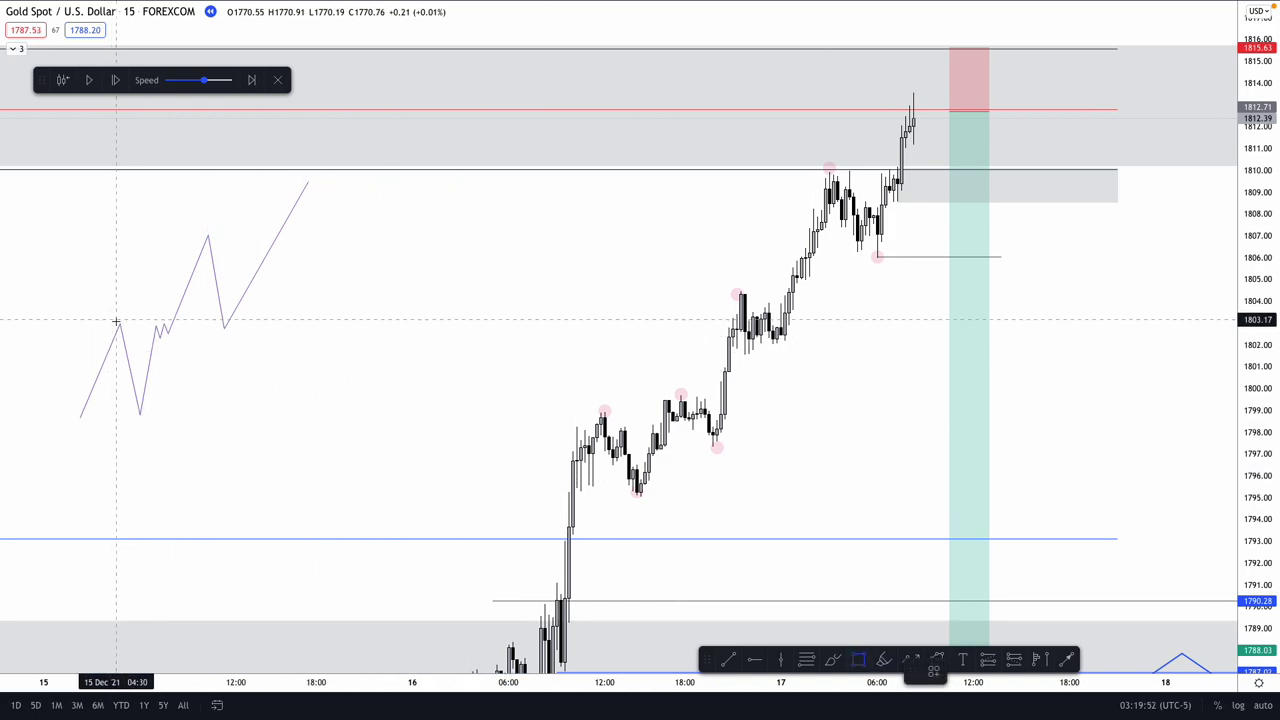
drag(116, 324, 268, 338)
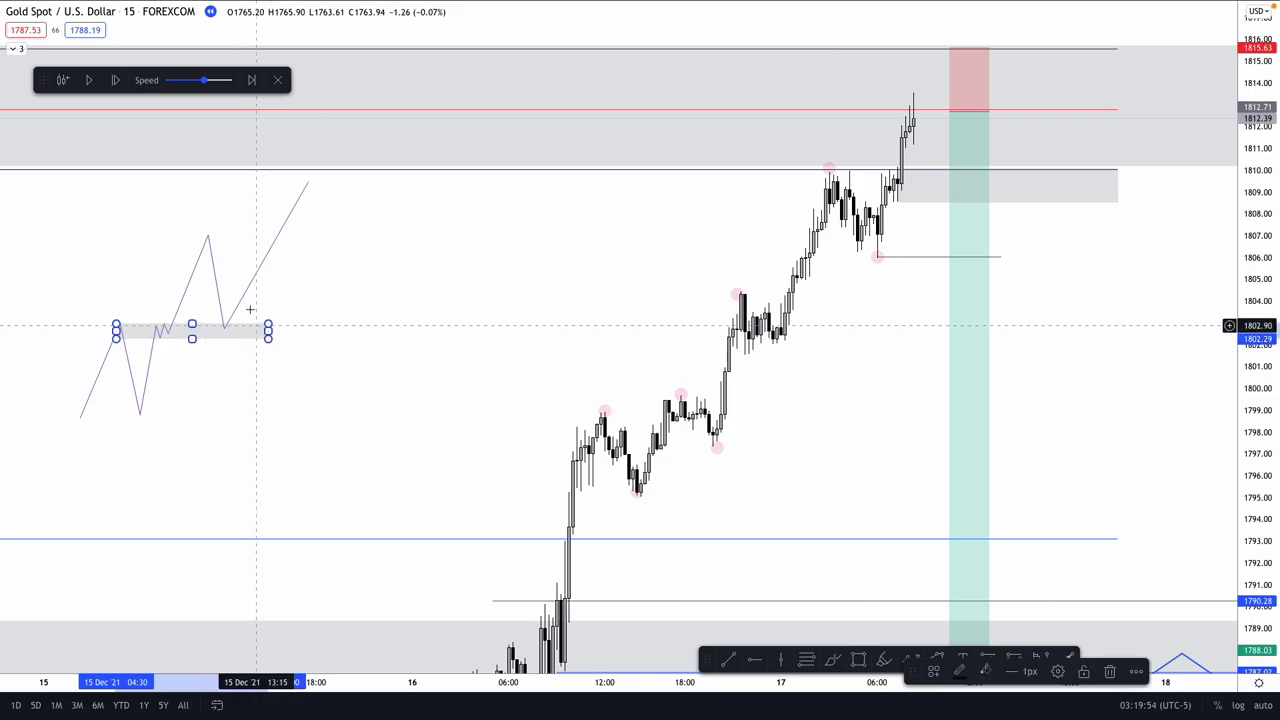
click(309, 185)
drag(309, 184, 252, 532)
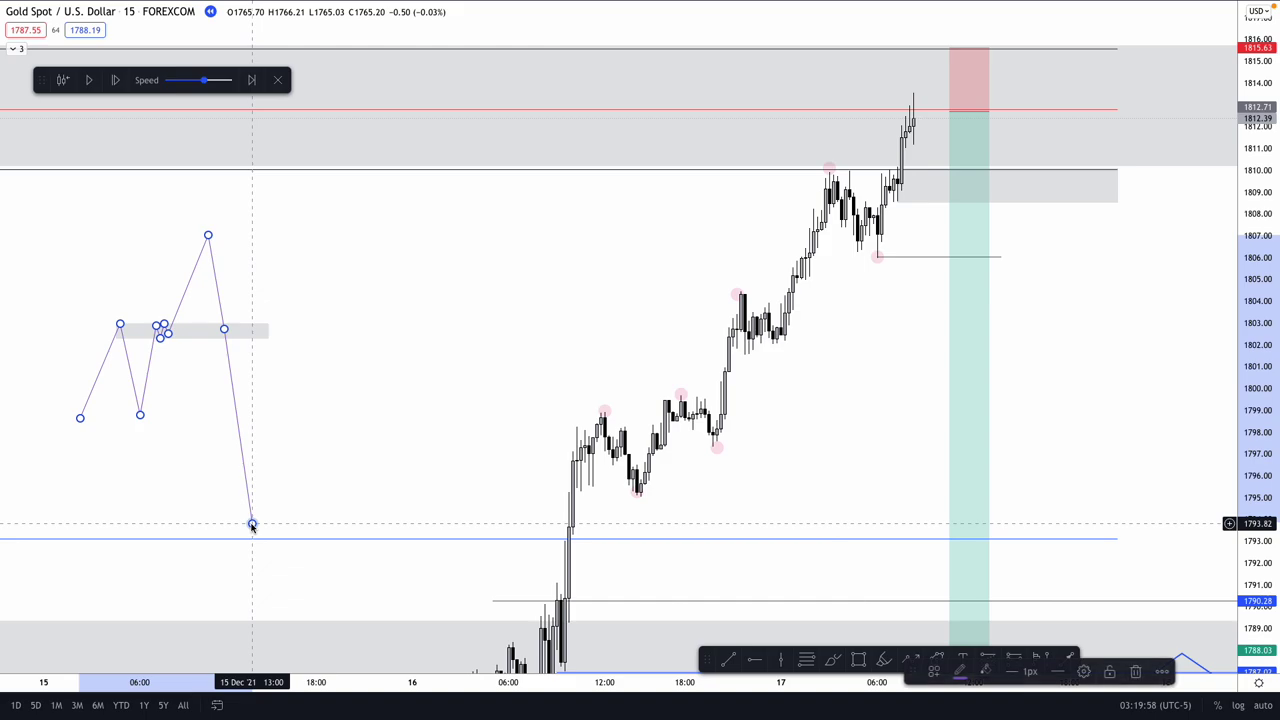
click(317, 466)
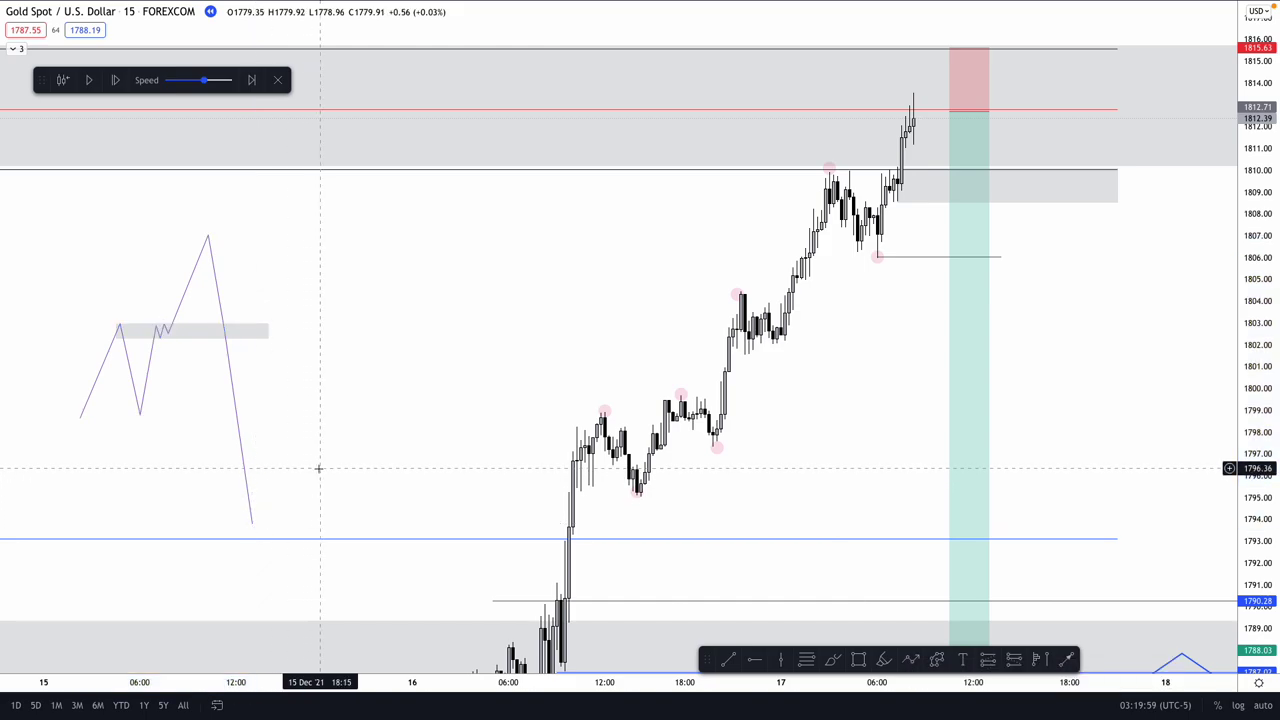
Step: Draw a horizontal trend line from the sketch's swing low at 1798.86 across the falling leg, to about 15:45 on 15 December
click(729, 660)
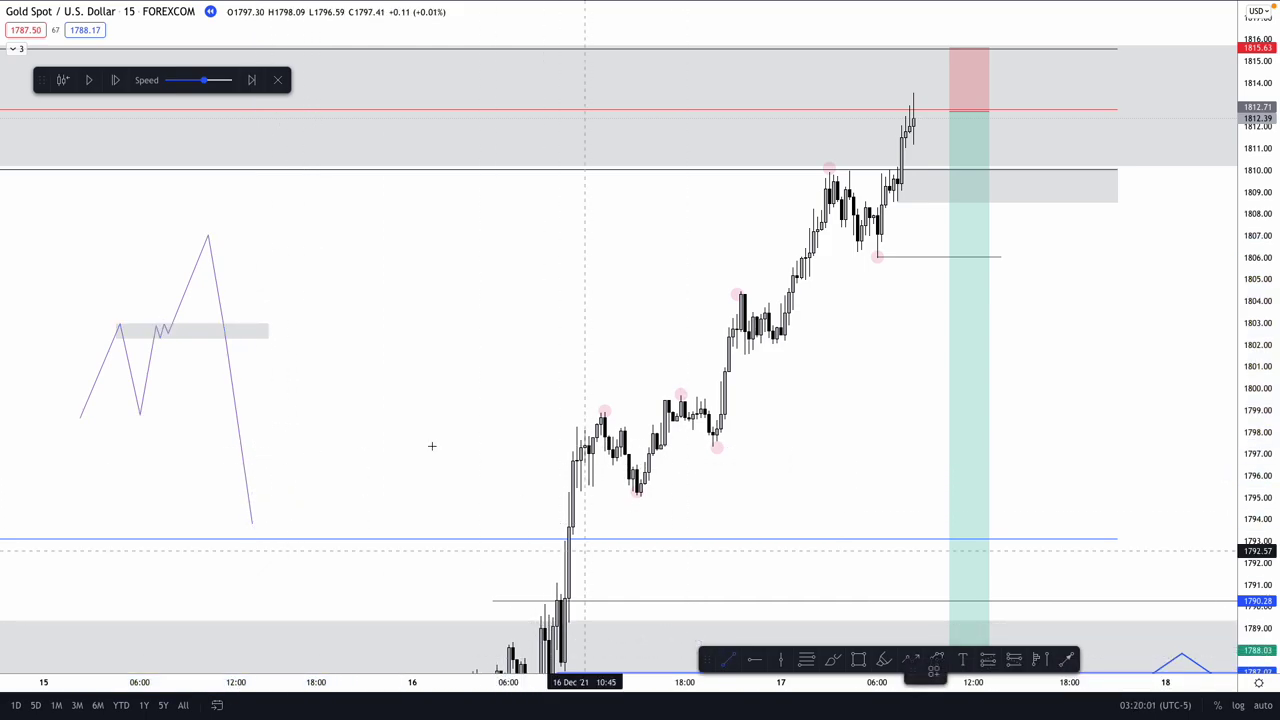
click(128, 413)
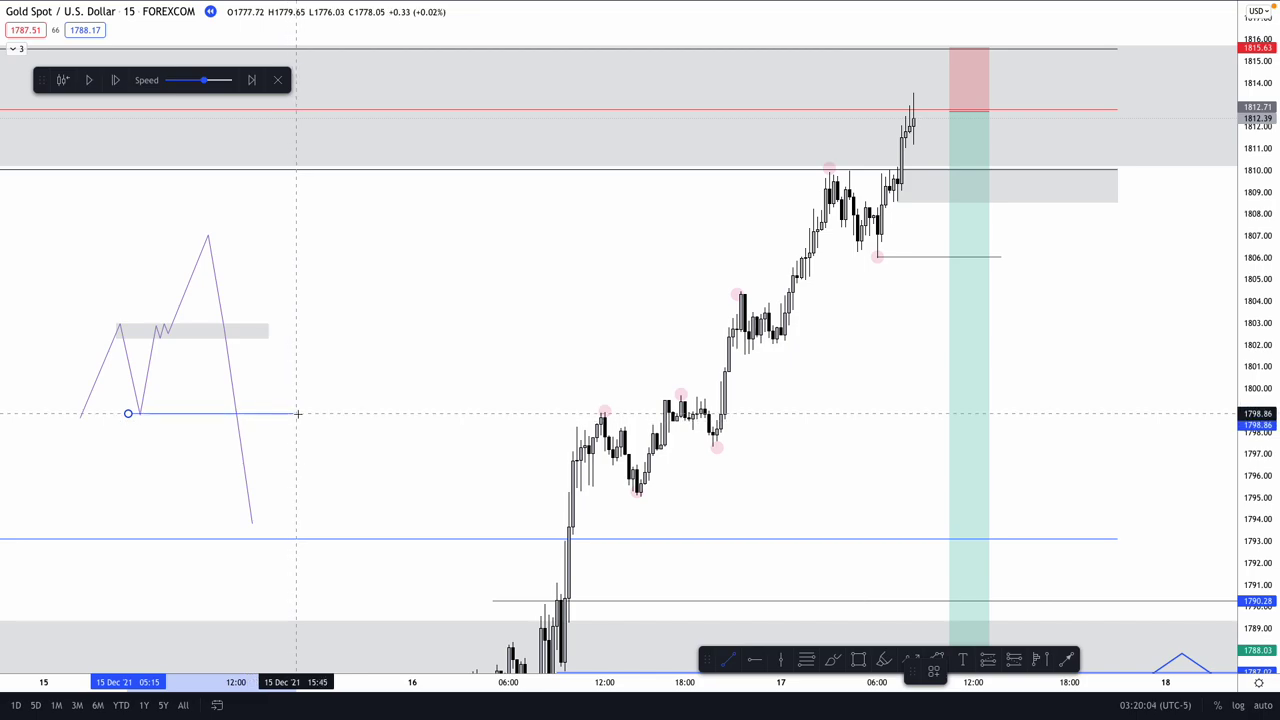
click(297, 413)
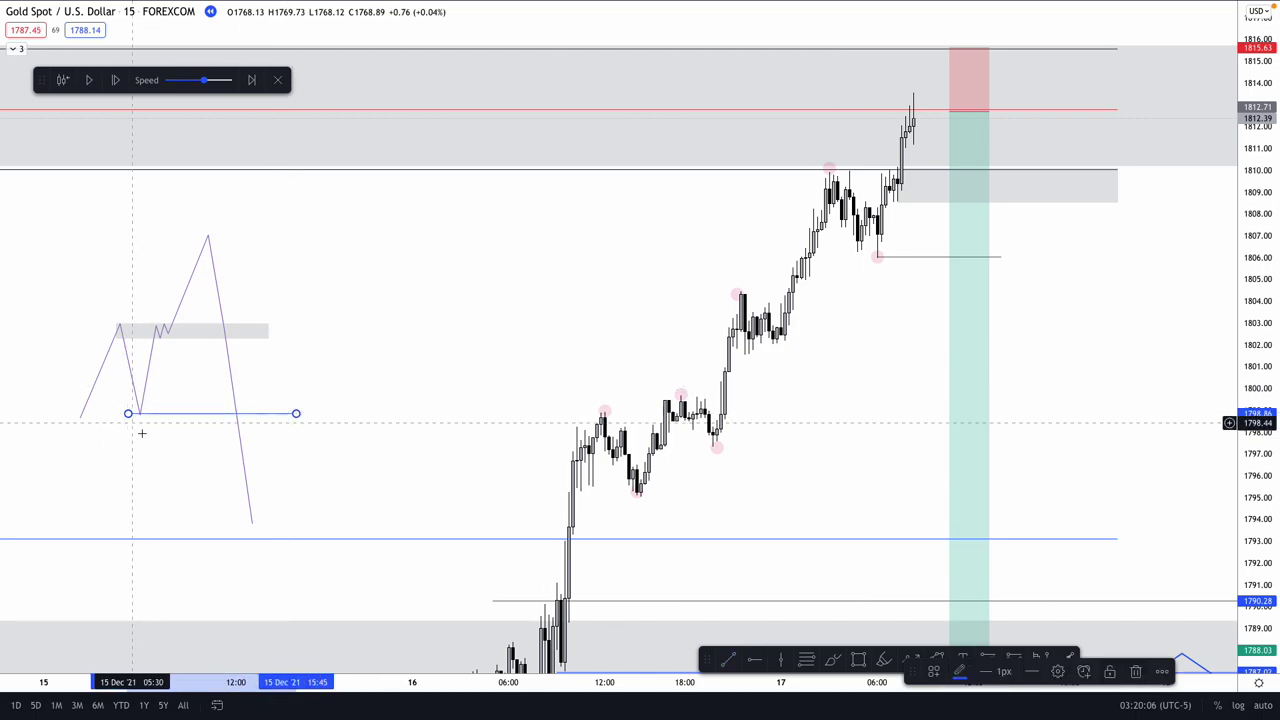
Step: Add a second path from the sketch's low up through the blue line, down for a small pullback, up to about 1802.81, and down again
click(937, 659)
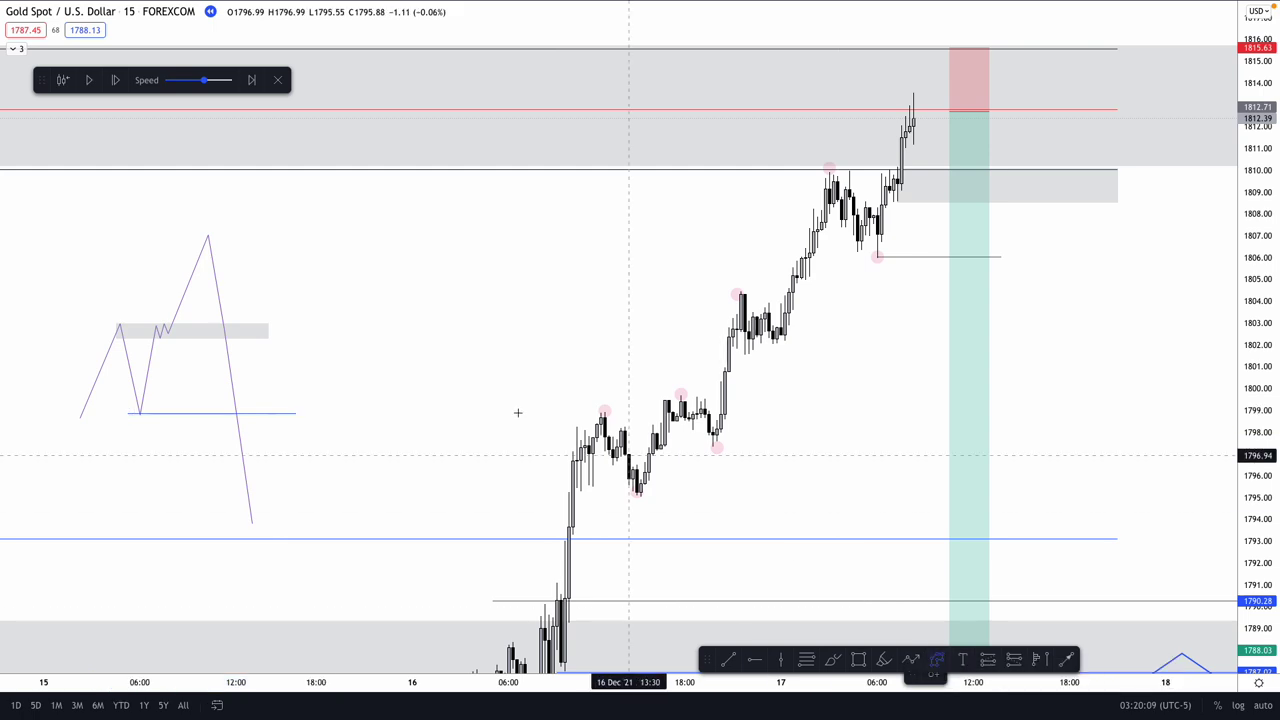
click(252, 522)
click(271, 397)
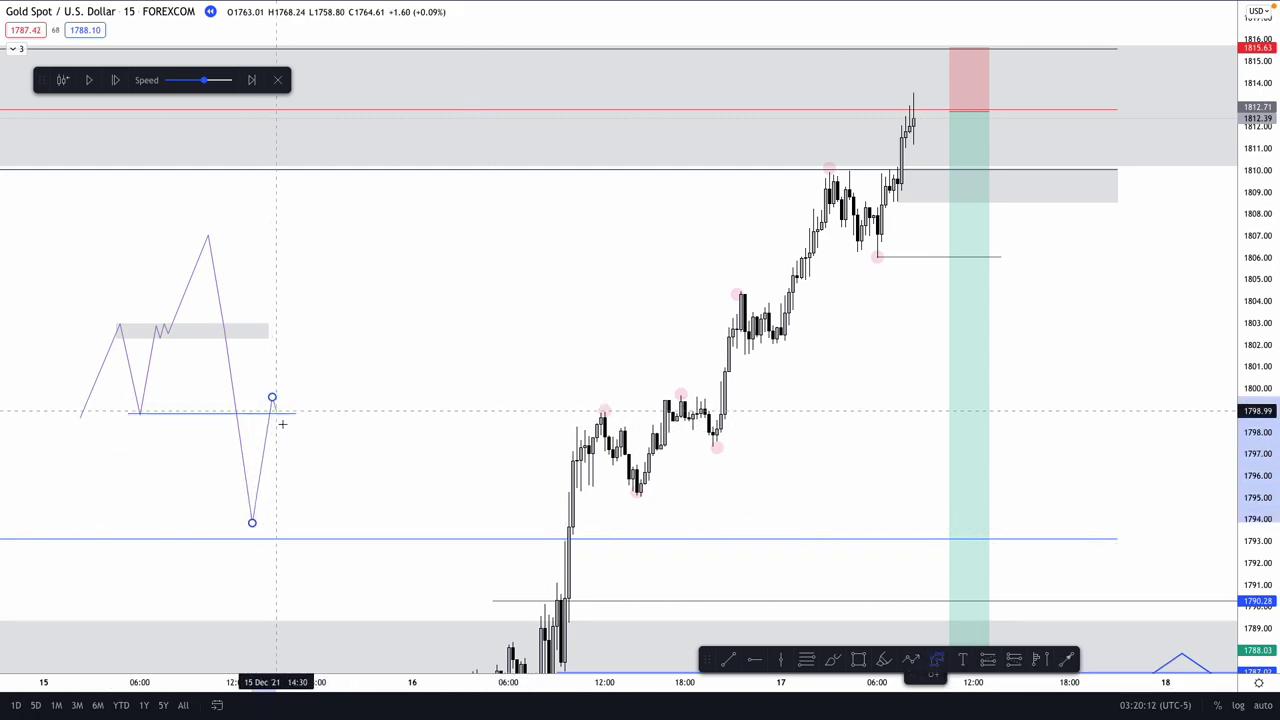
click(288, 436)
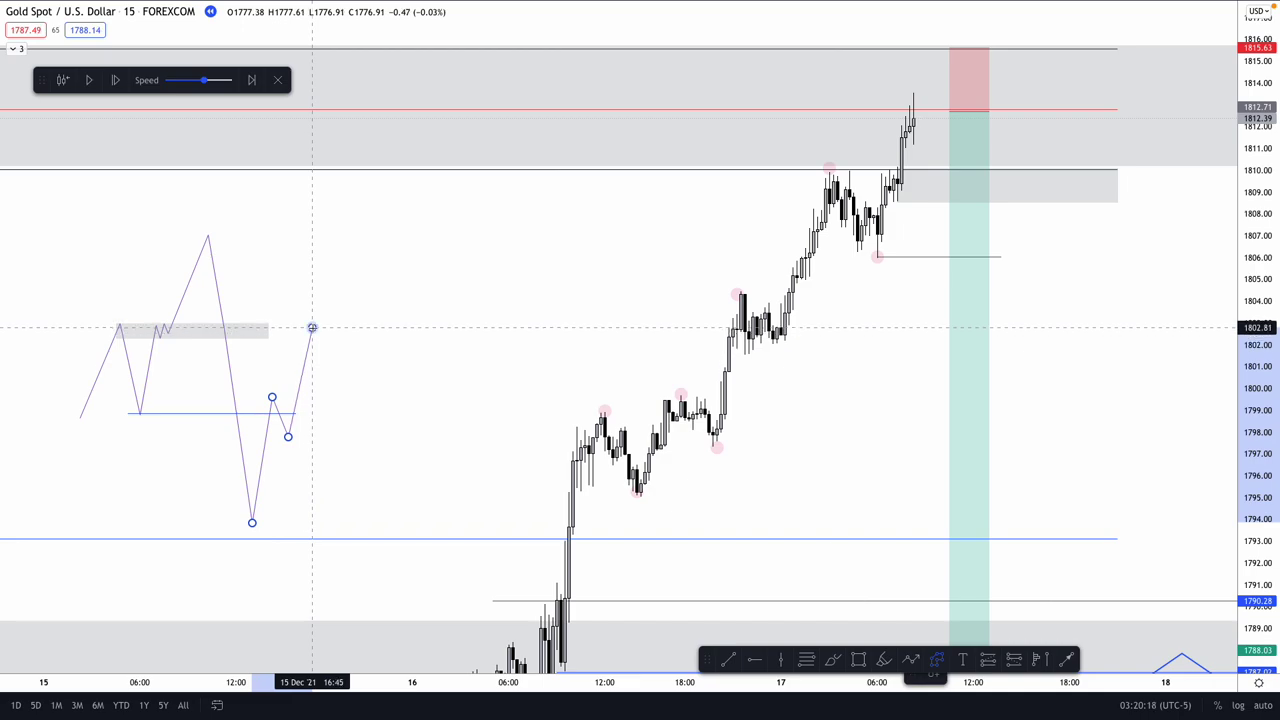
click(312, 327)
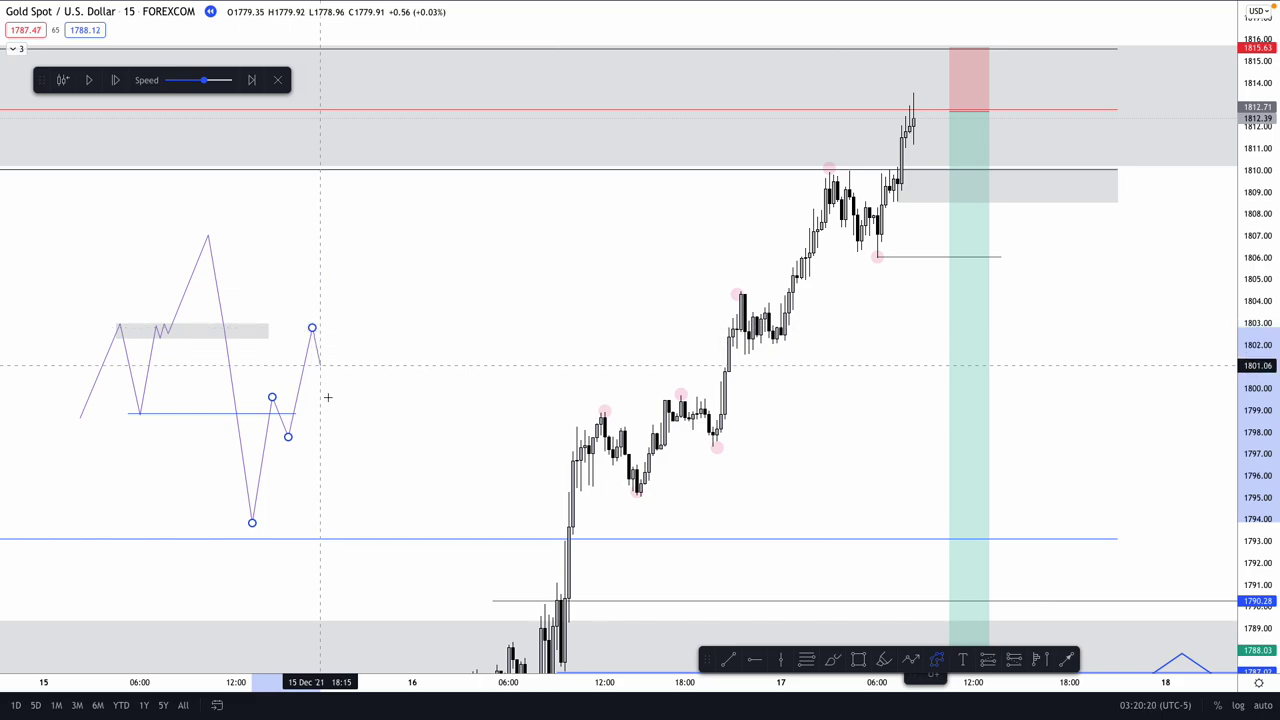
click(360, 514)
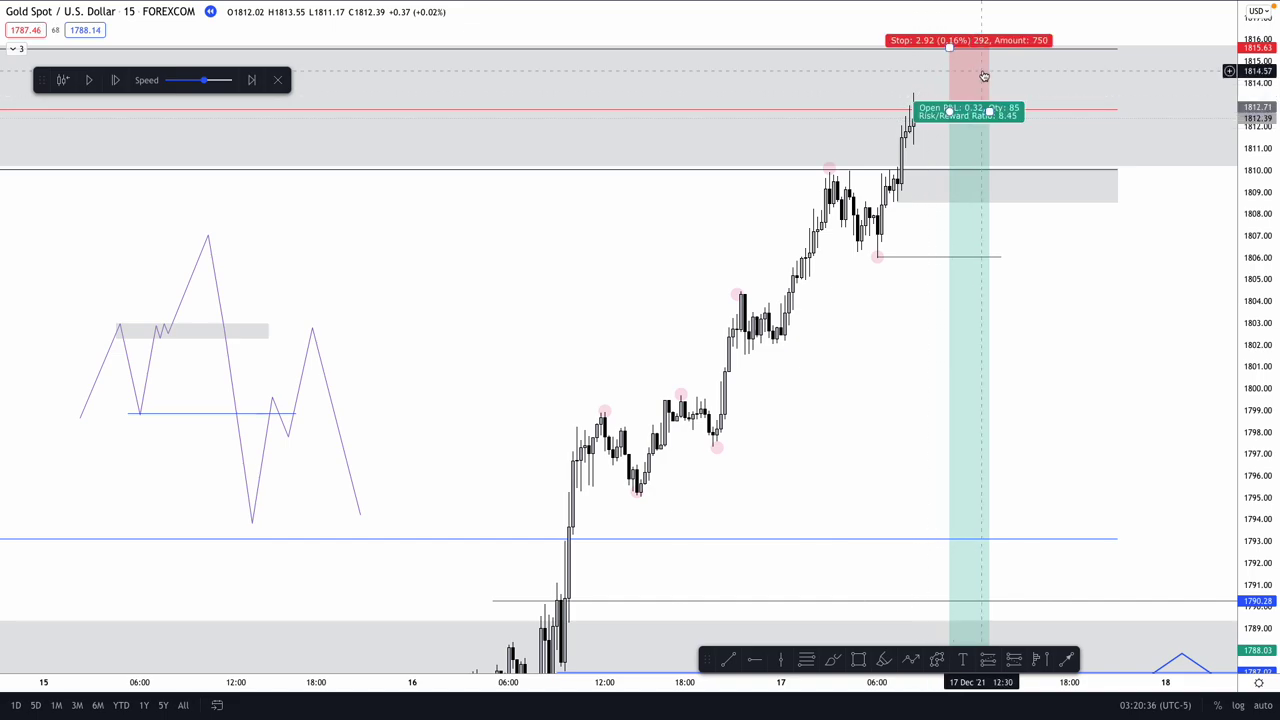
Step: Adjust the short position to entry 1812.68 and stop 1815.64, and extend its start back to the latest candles
click(950, 47)
drag(950, 47, 950, 44)
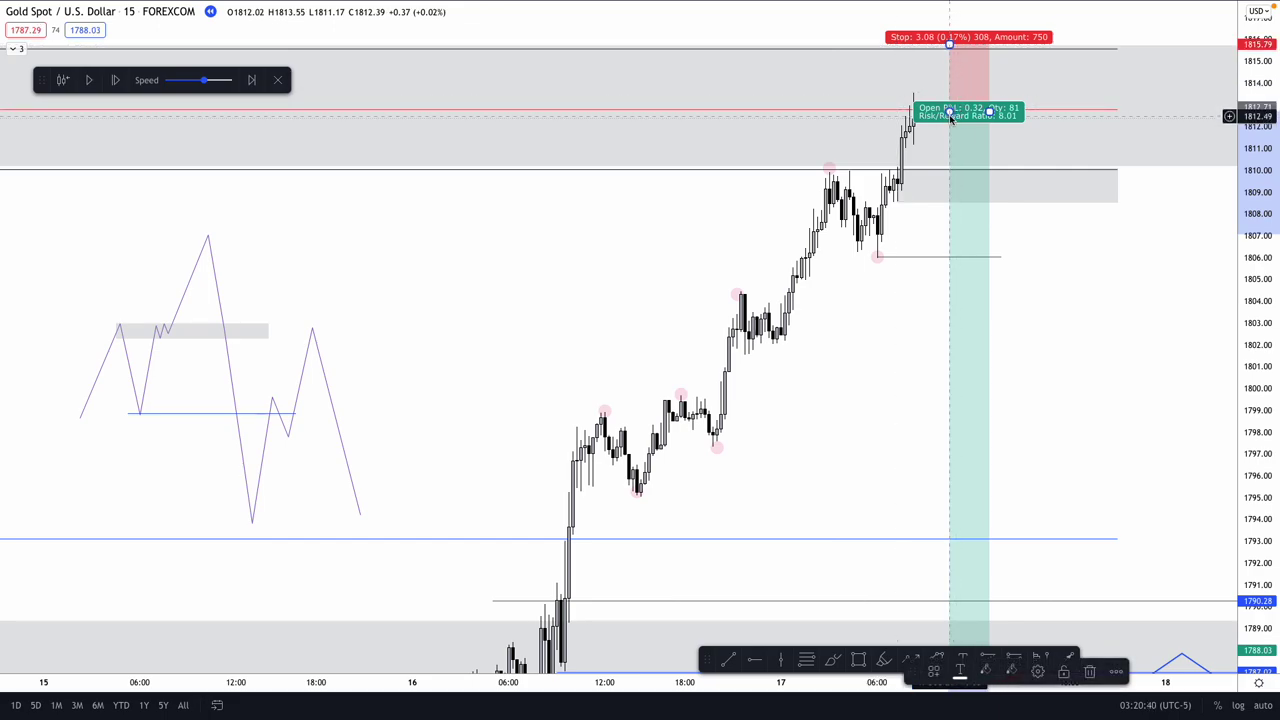
drag(949, 113, 905, 47)
click(723, 204)
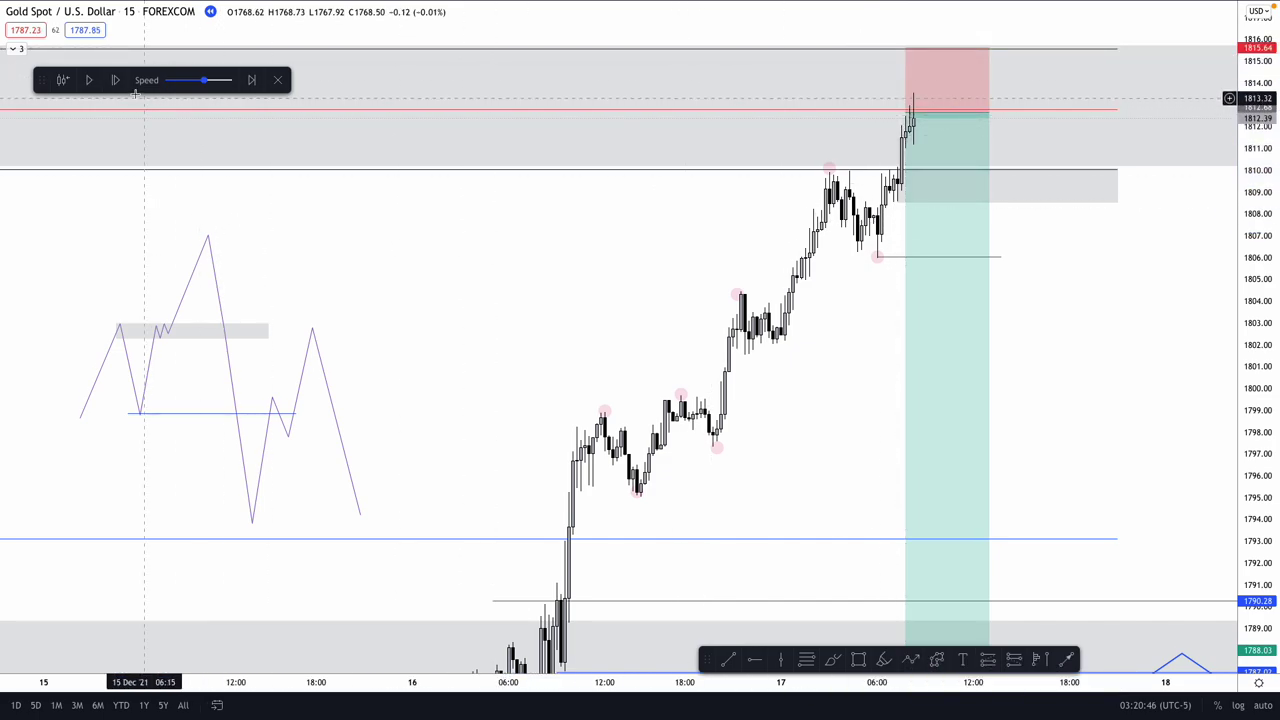
Step: Advance the replay candle by candle until price drops from the macro zone through the 1806 structure line
click(115, 80)
click(115, 80)
click(115, 80)
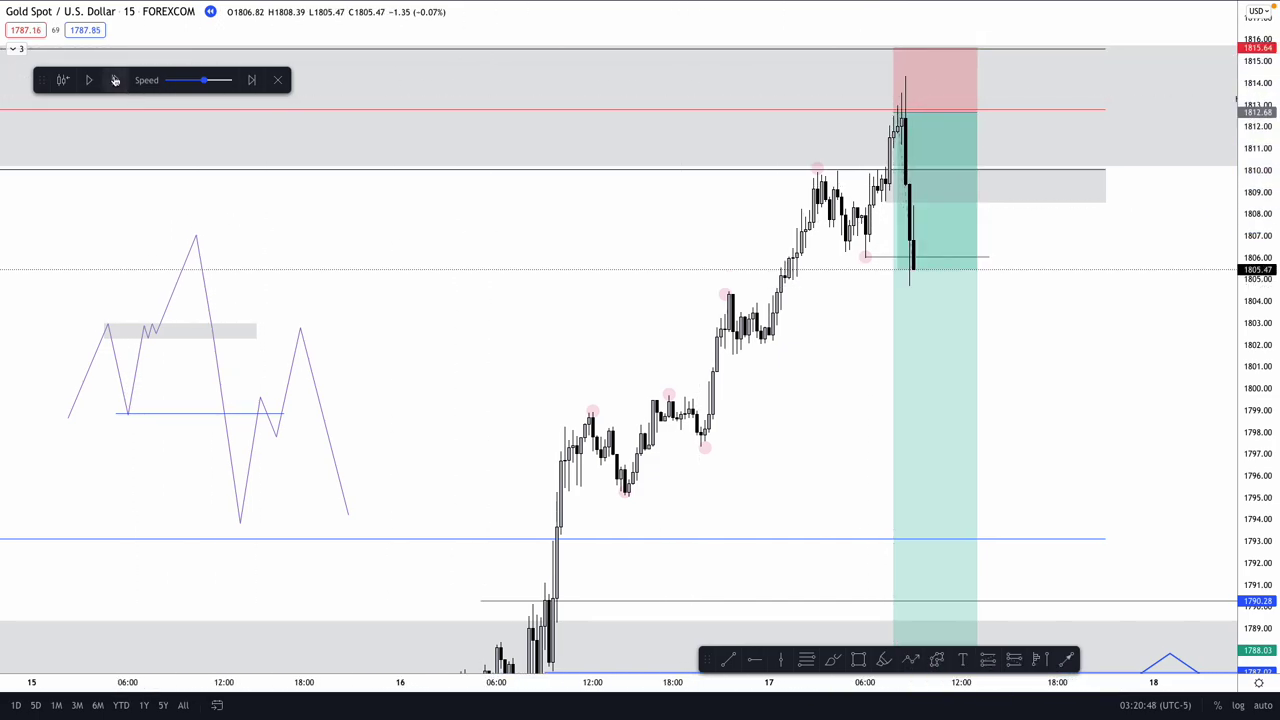
click(115, 80)
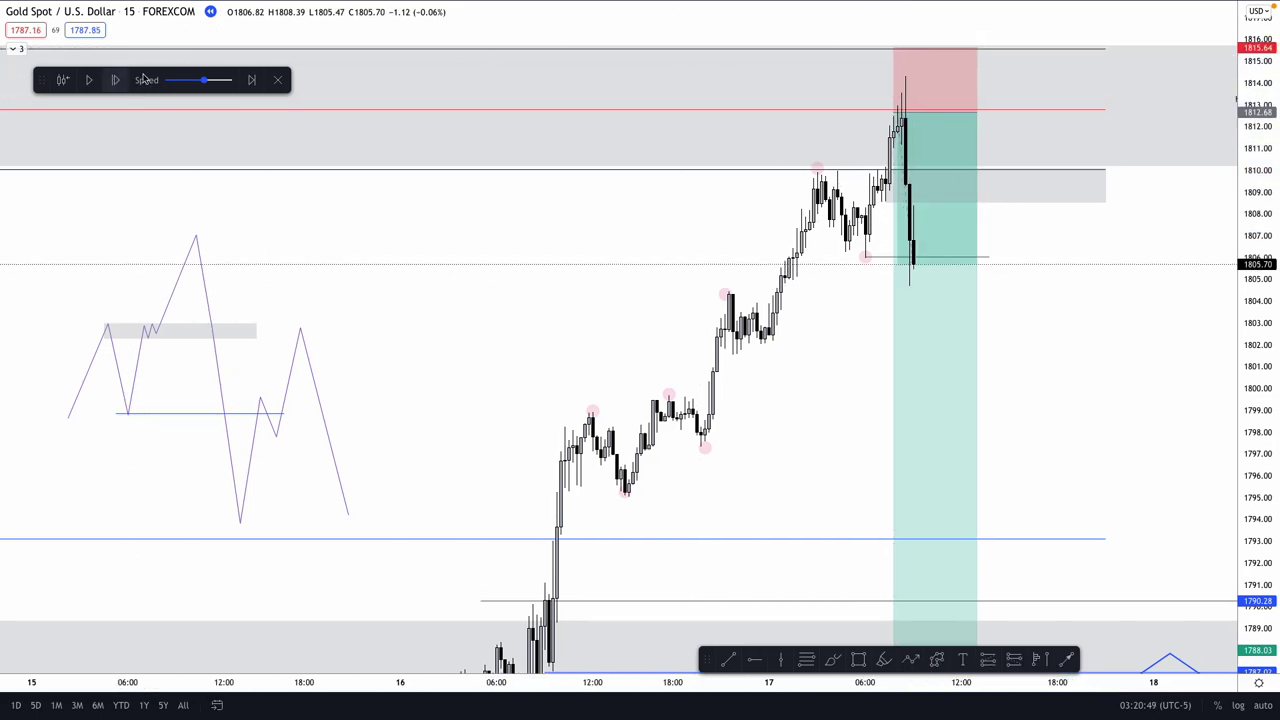
click(884, 184)
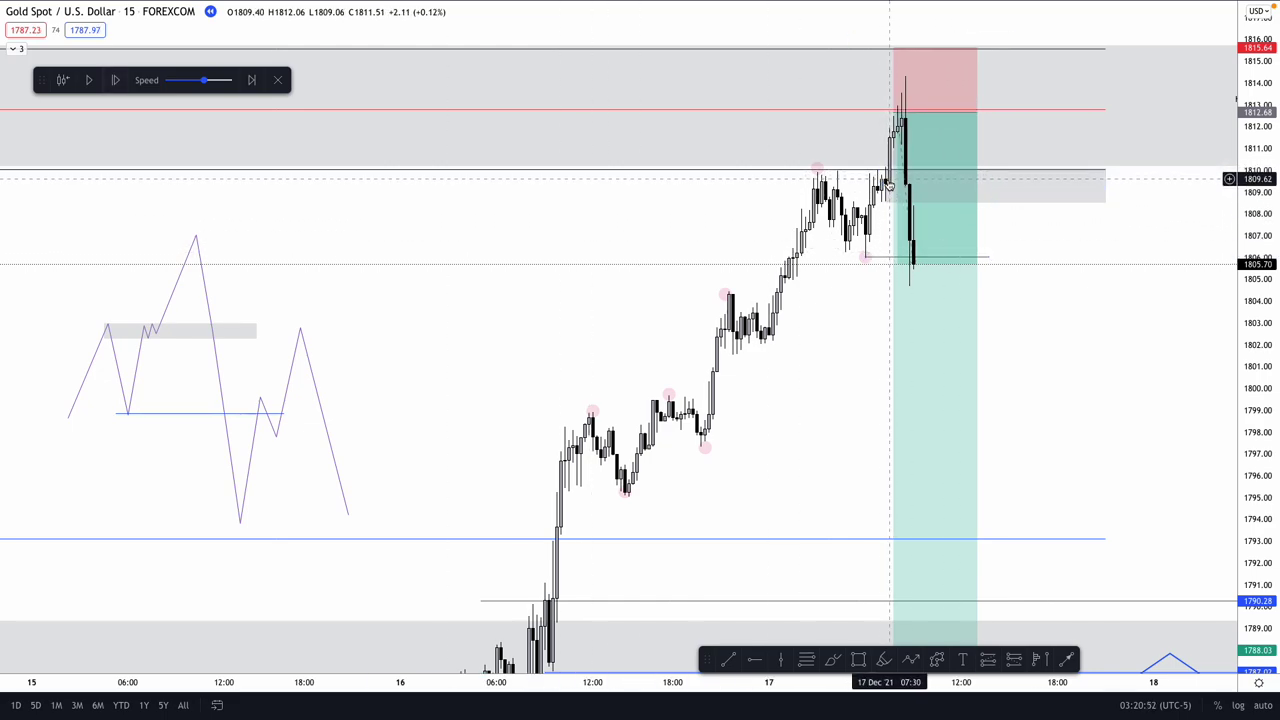
click(898, 192)
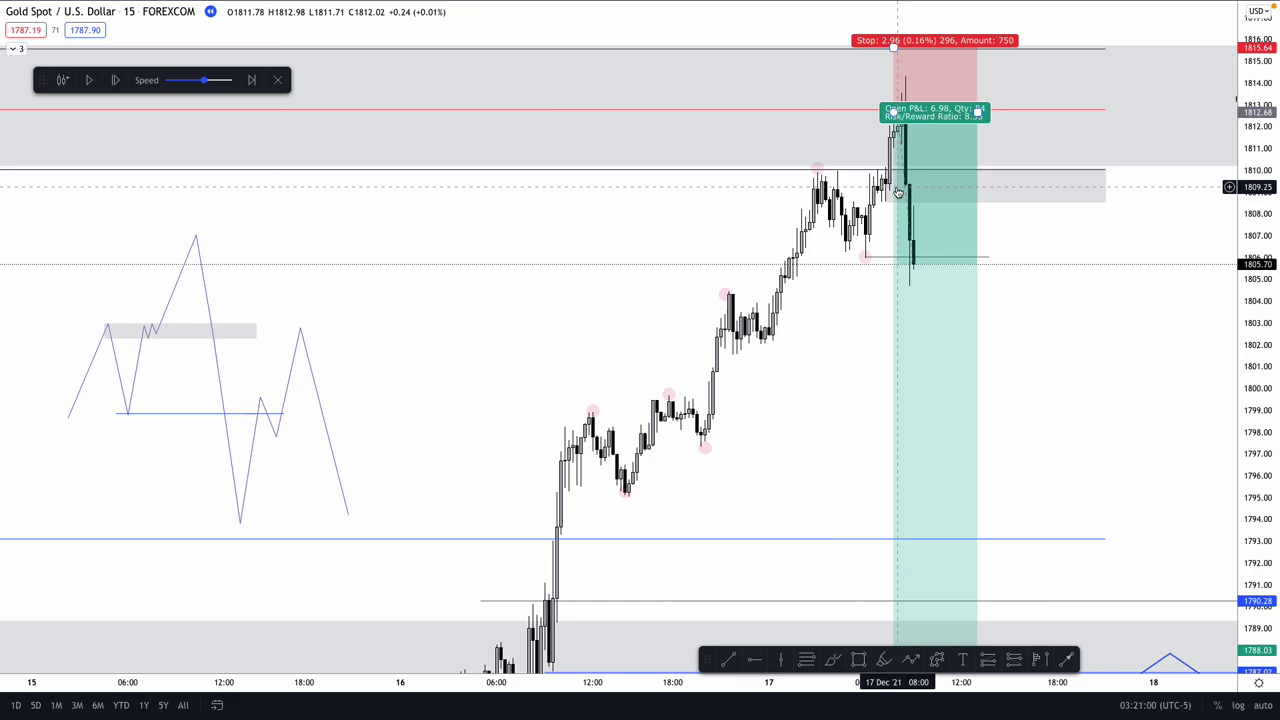
click(866, 258)
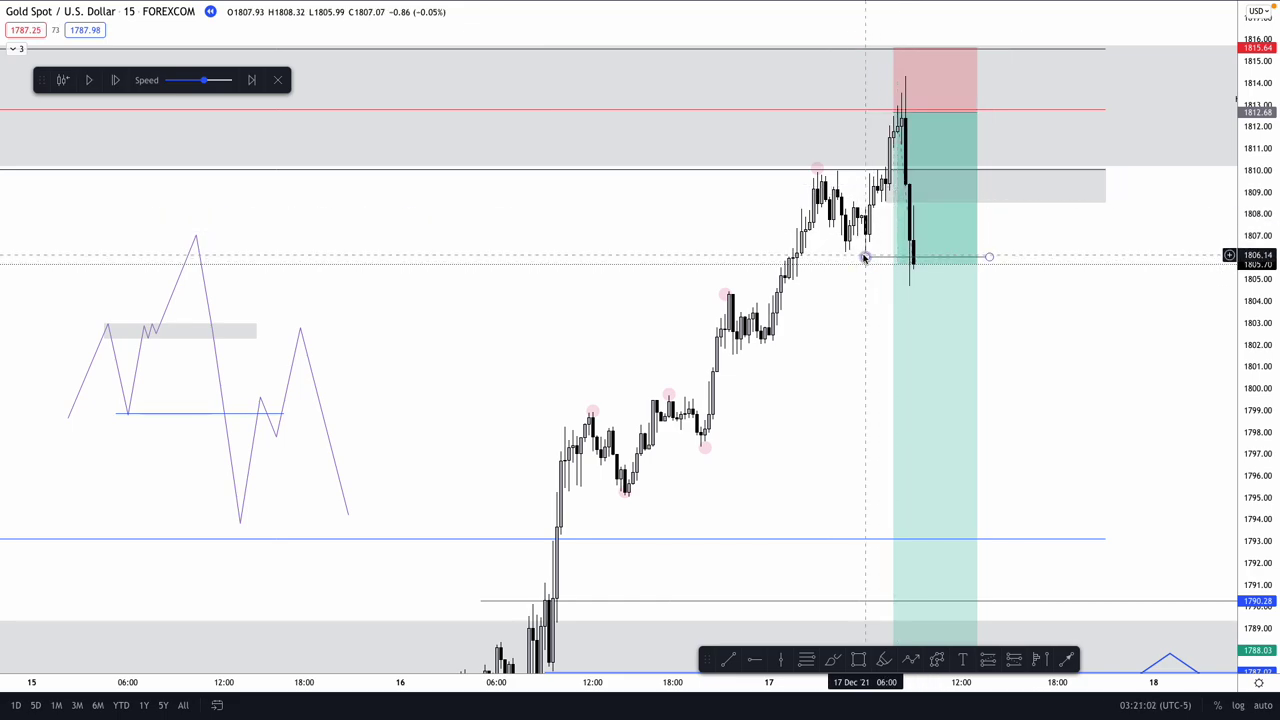
drag(866, 258, 863, 258)
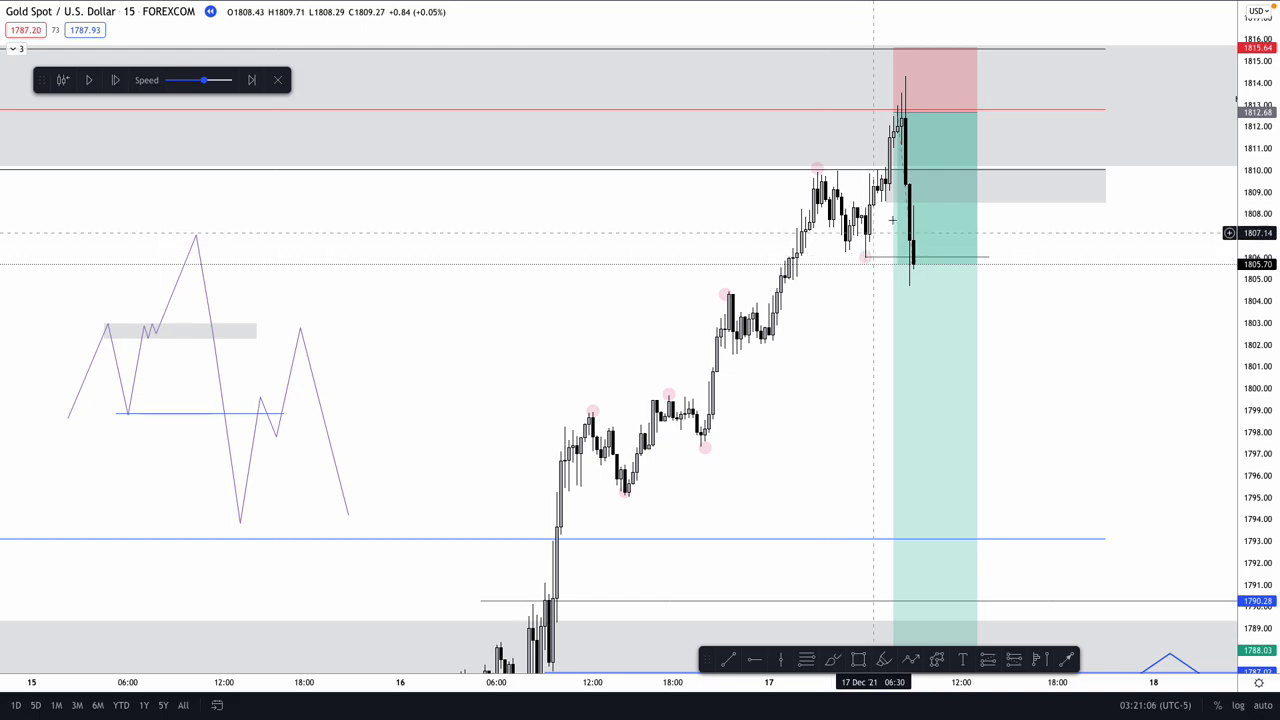
Step: Fine-tune the small grey zone's lower edge to 1808.58 and switch the chart to the 5-minute interval
click(885, 185)
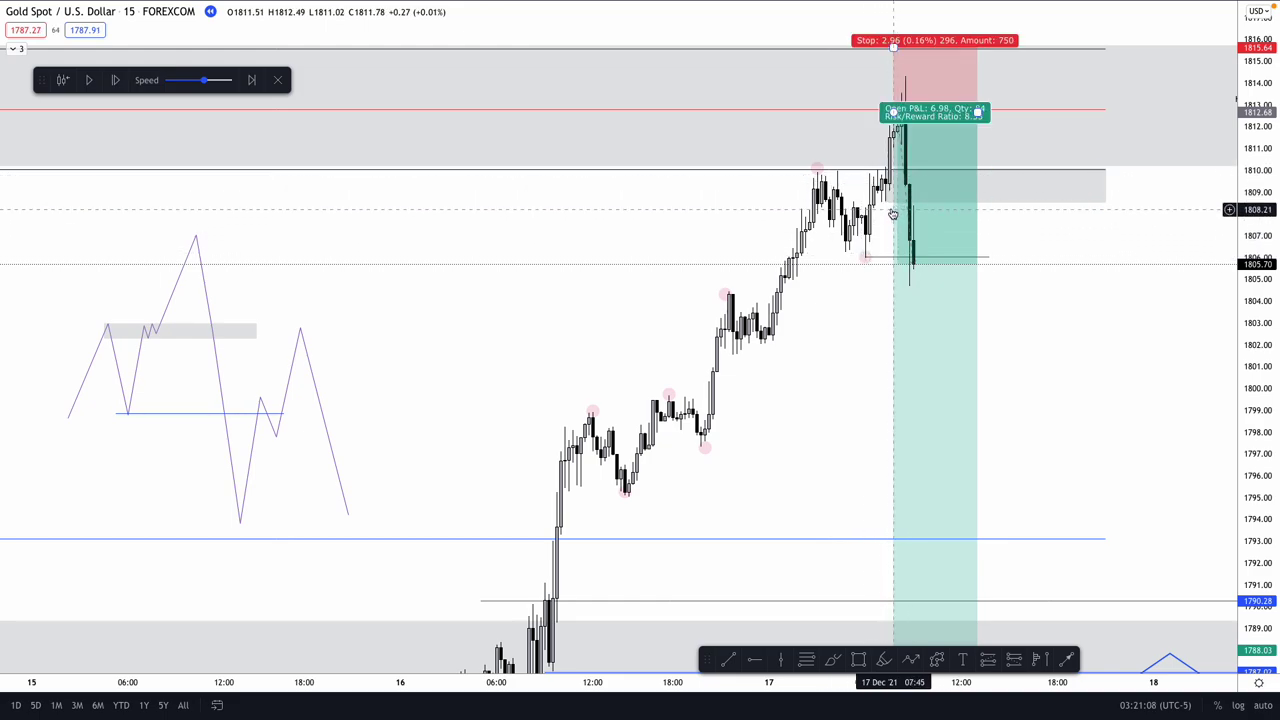
mouse_move(885, 202)
mouse_down()
mouse_move(877, 187)
mouse_move(885, 201)
mouse_up()
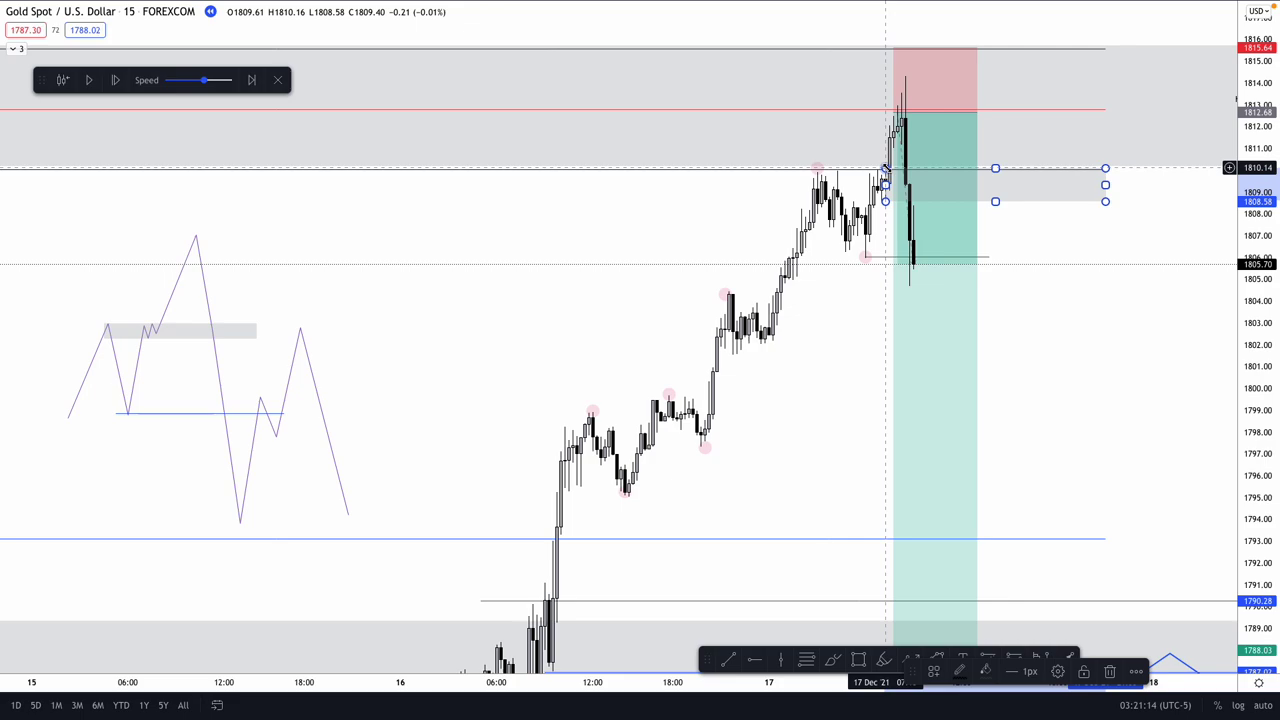
key(5)
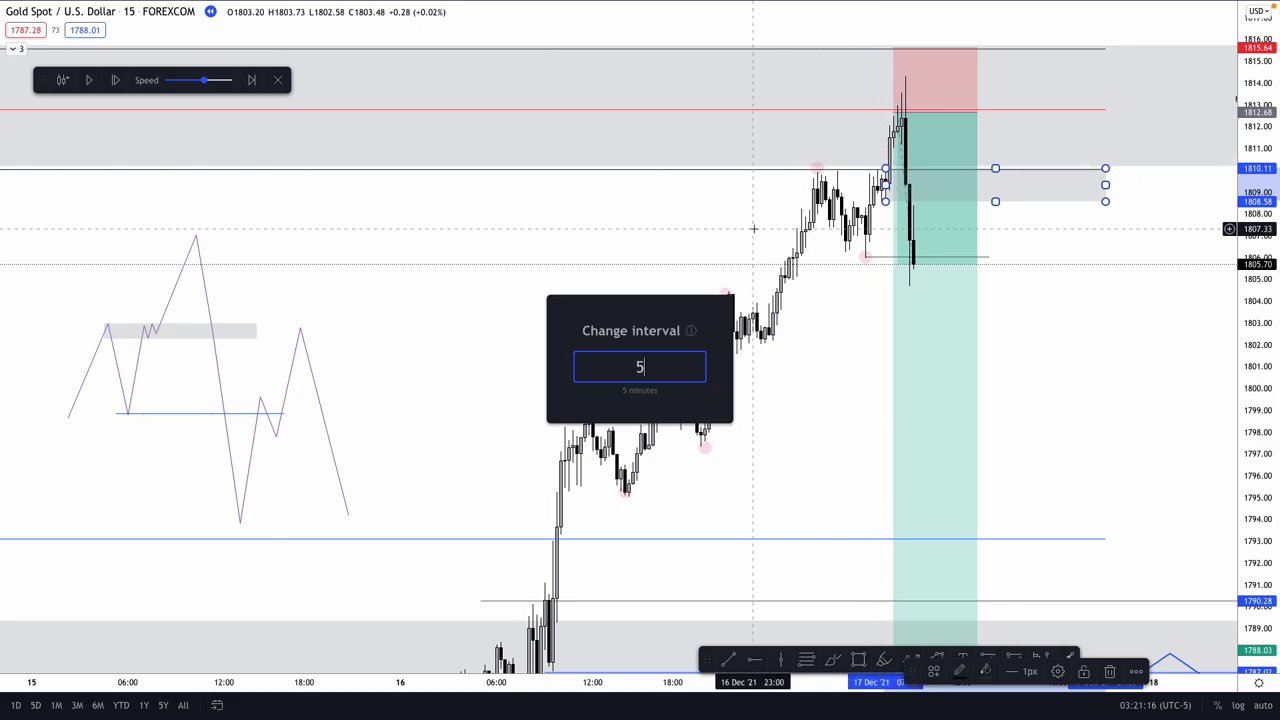
key(Return)
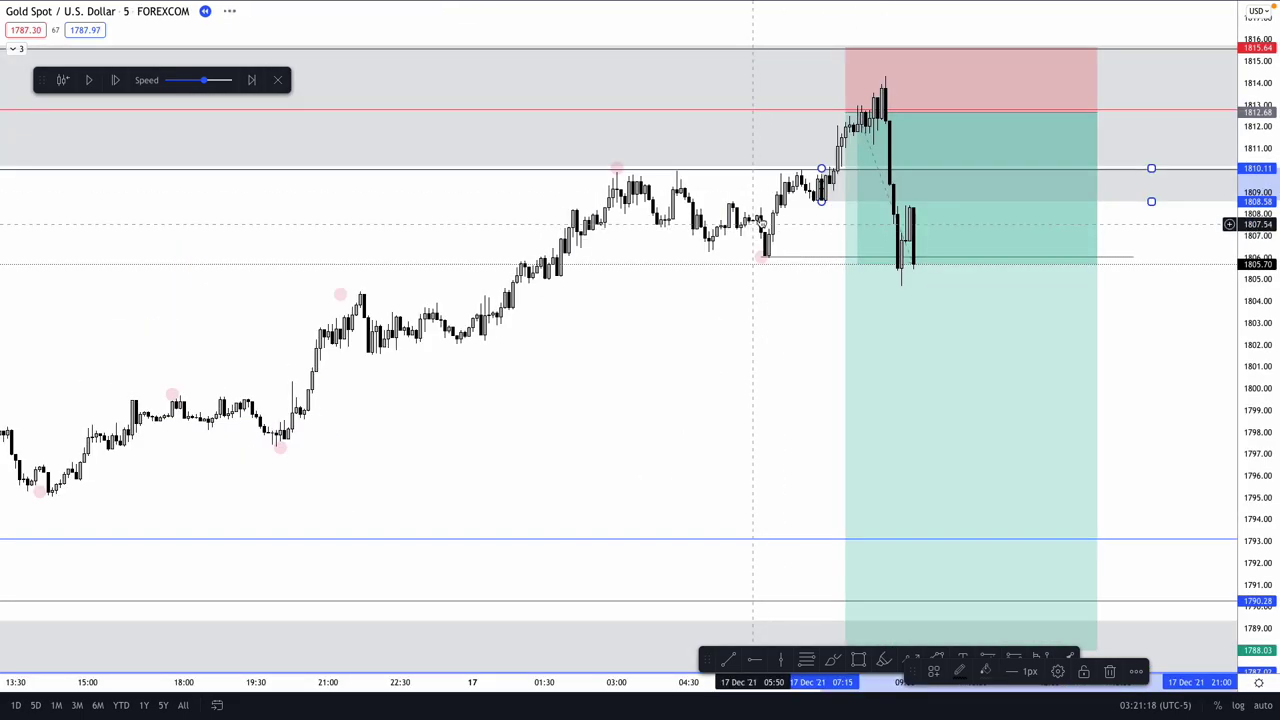
Step: Draw a refined rectangle inside the small grey zone from 1809.83 to 1809.13, running from 07:25 to 13:50 on 17 December
click(822, 198)
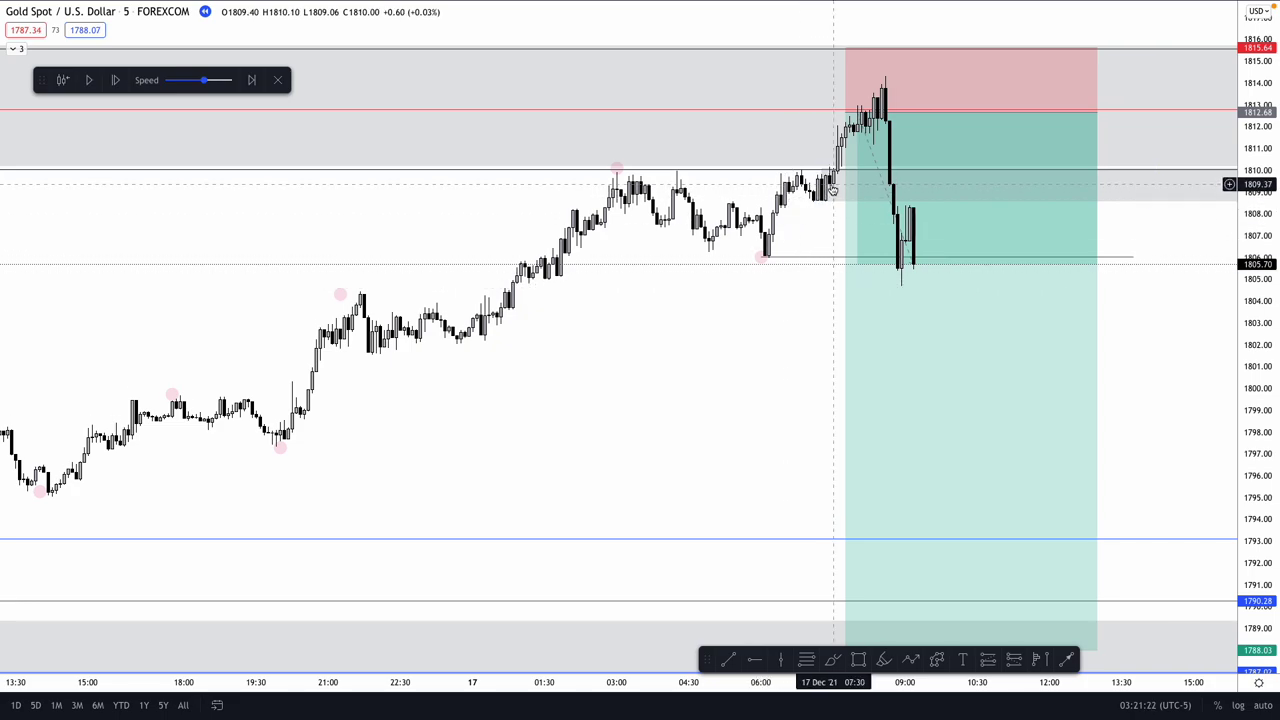
click(858, 660)
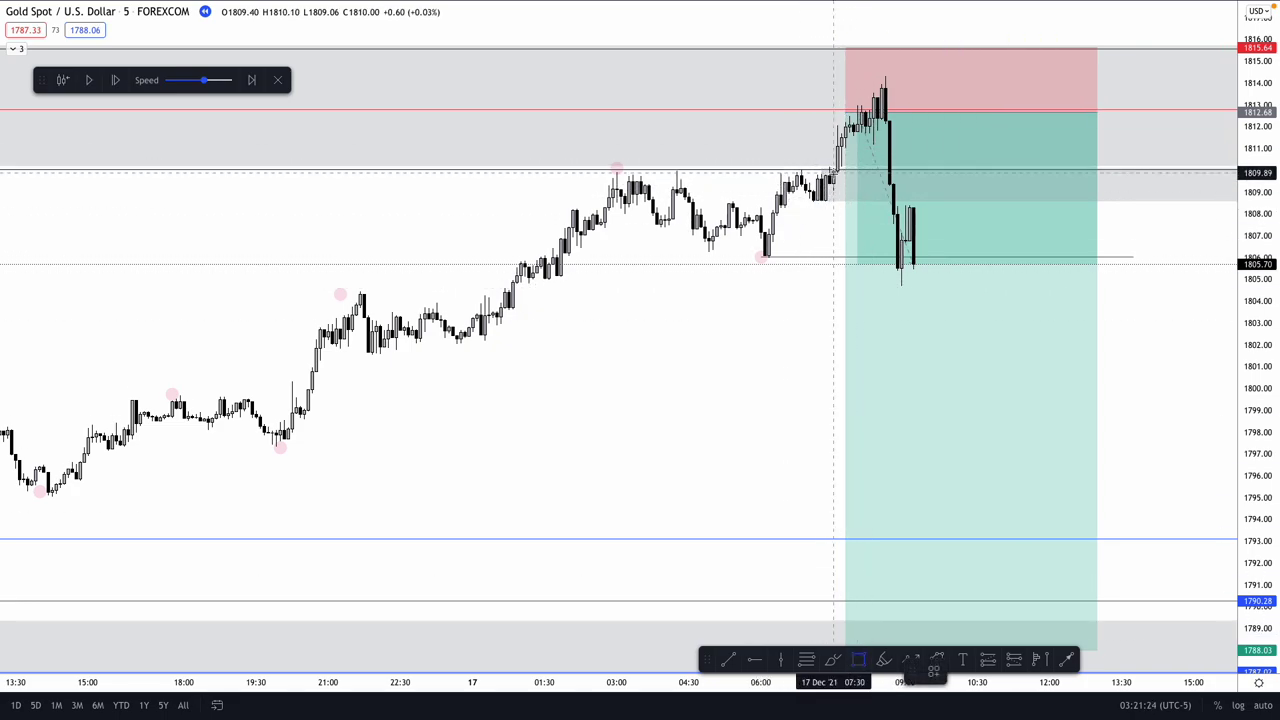
mouse_move(829, 174)
mouse_down()
mouse_move(1063, 231)
mouse_move(1137, 187)
mouse_up()
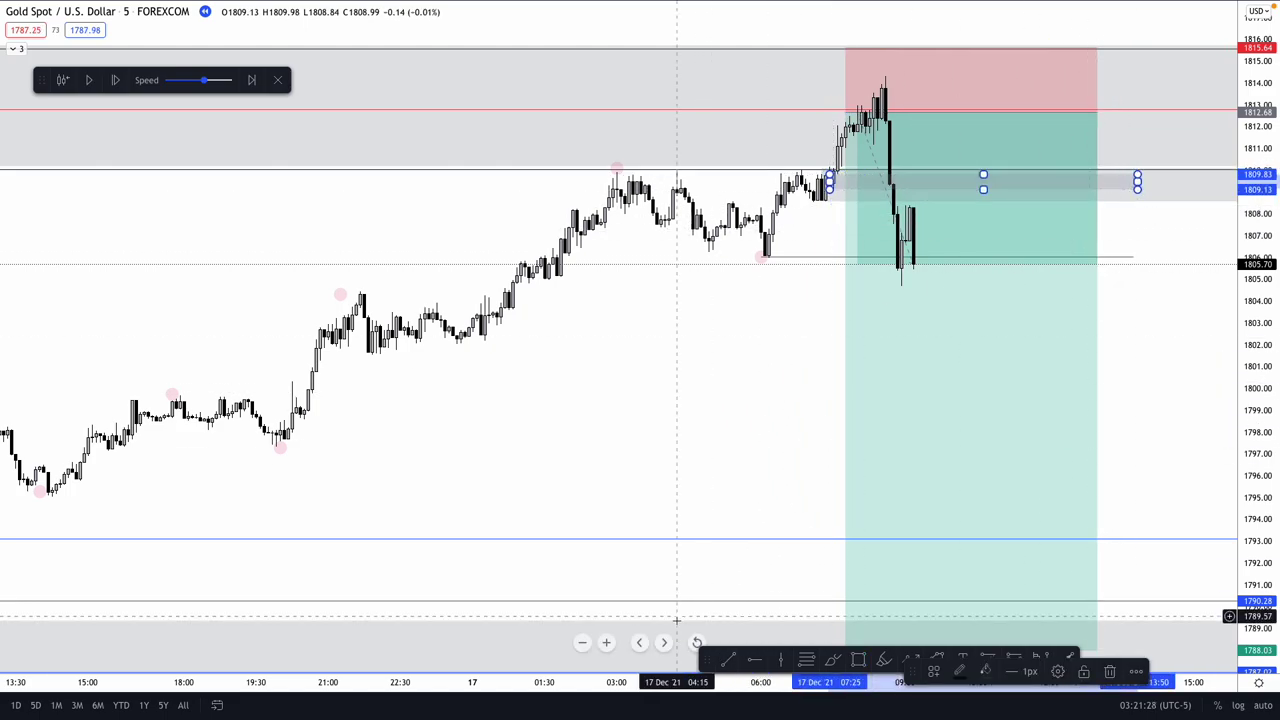
click(583, 645)
scroll(689, 506, left, 2)
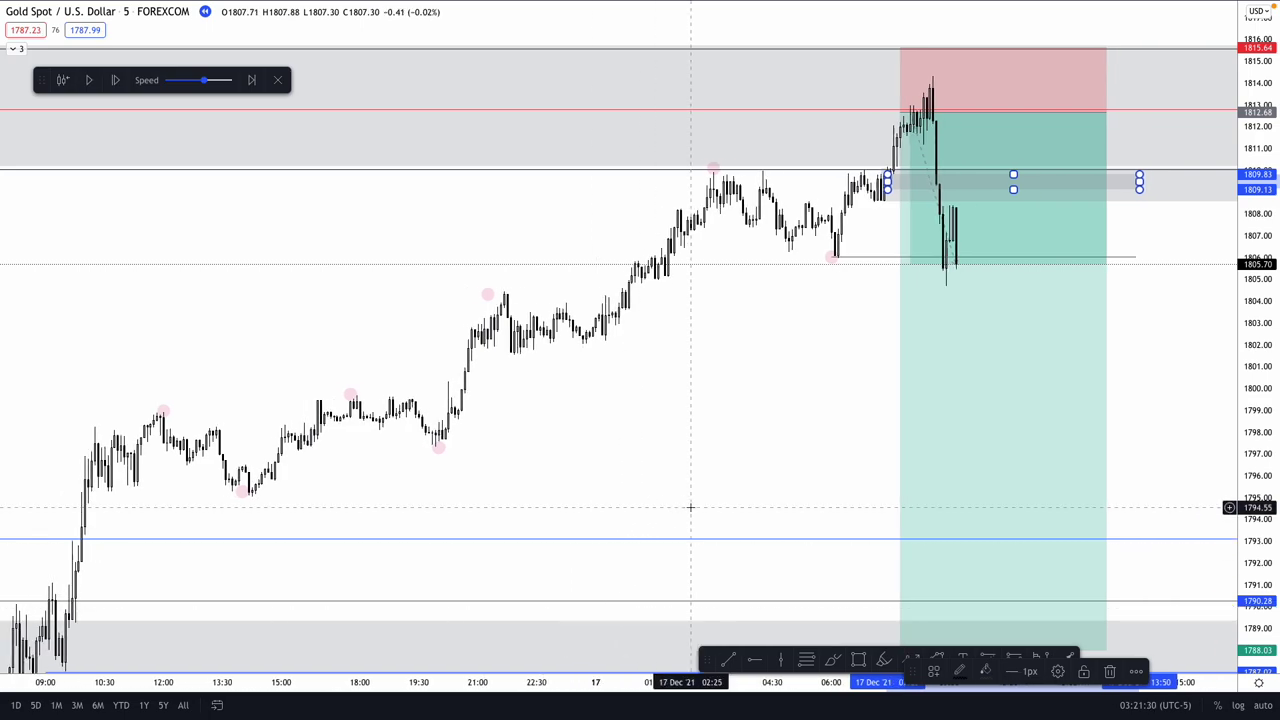
scroll(689, 506, right, 5)
scroll(690, 508, right, 1)
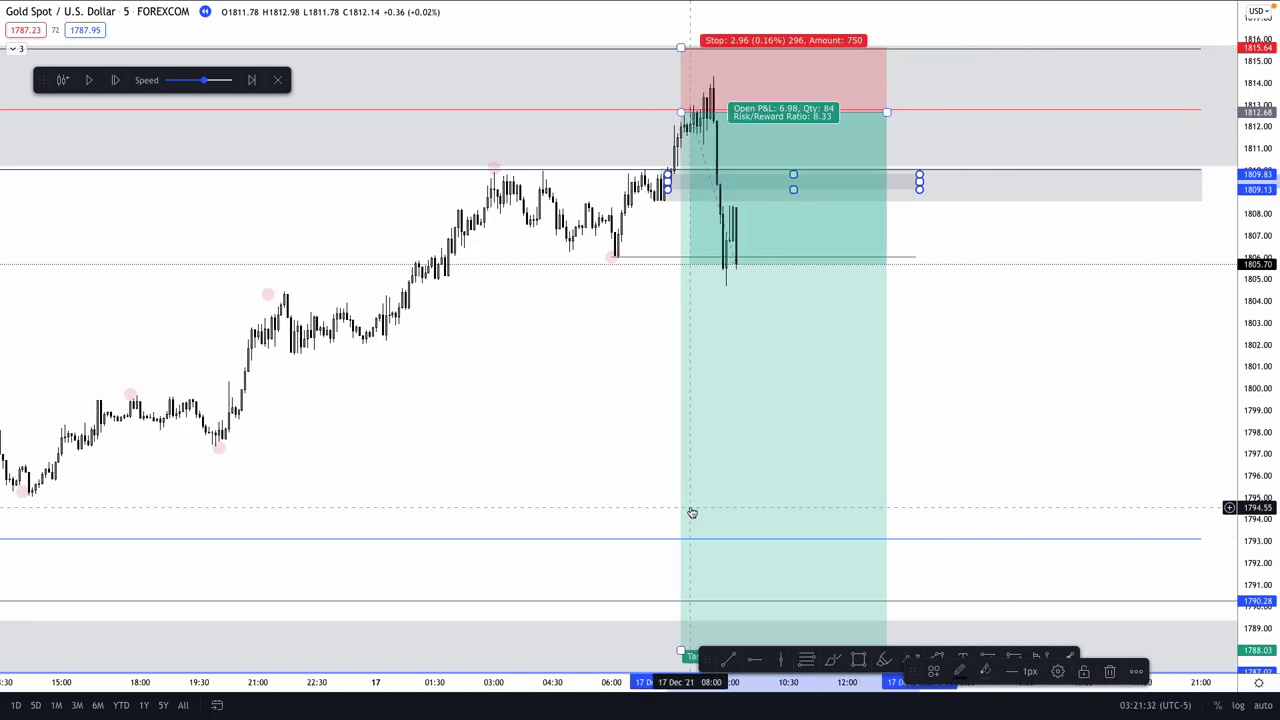
Step: Place two short positions at the small grey zone: entry 1808.61 with stop 1810.54, and entry 1809.16 with stop 1810.51
click(1069, 430)
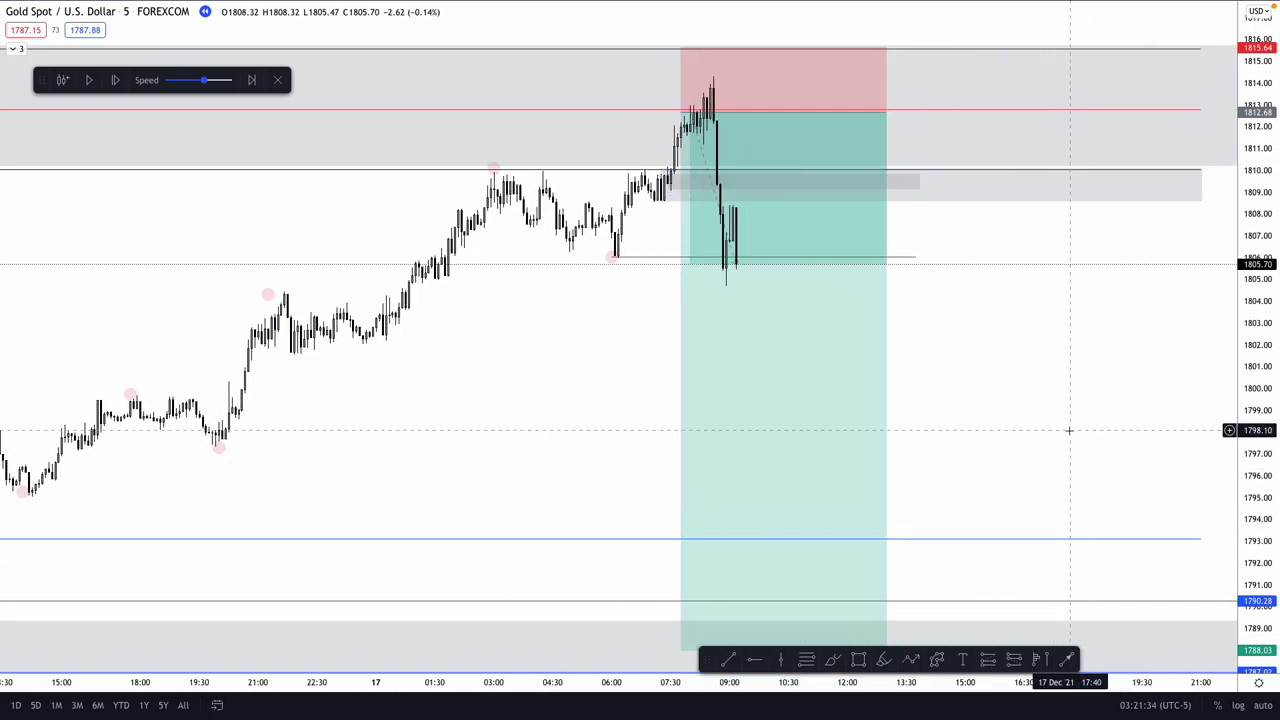
click(1012, 662)
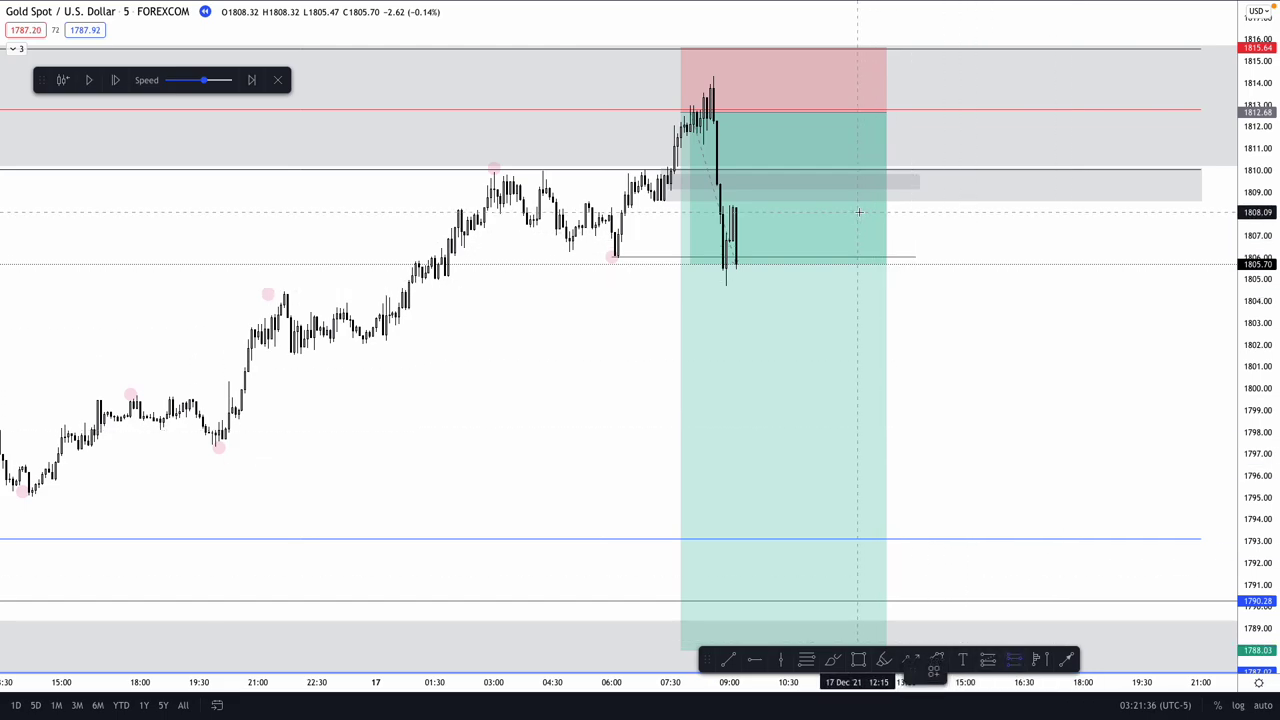
click(746, 201)
drag(746, 114, 739, 159)
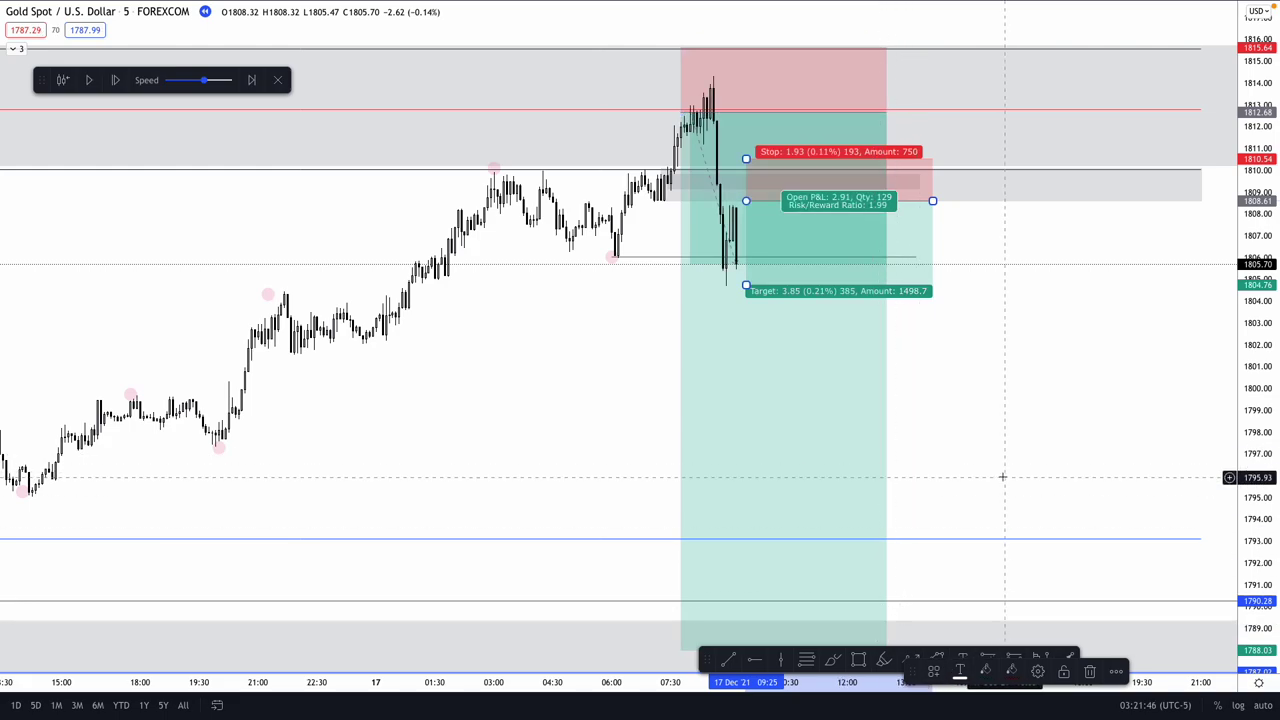
click(1080, 474)
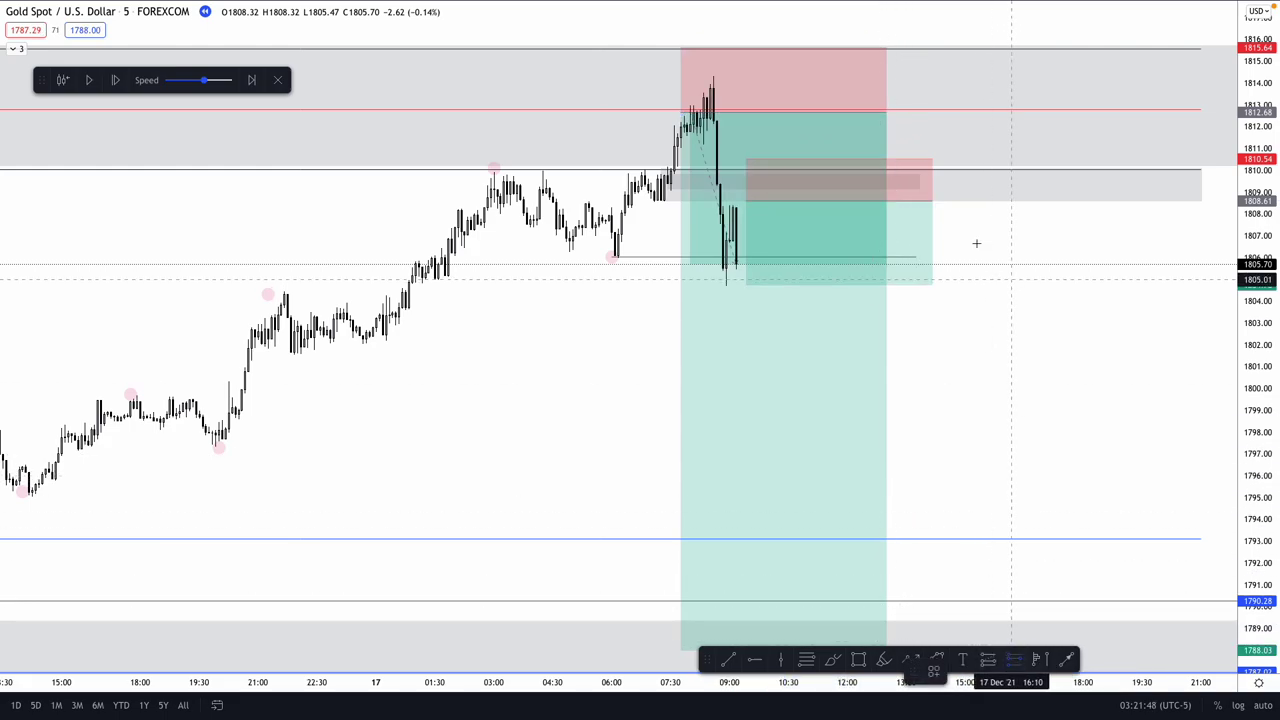
click(890, 188)
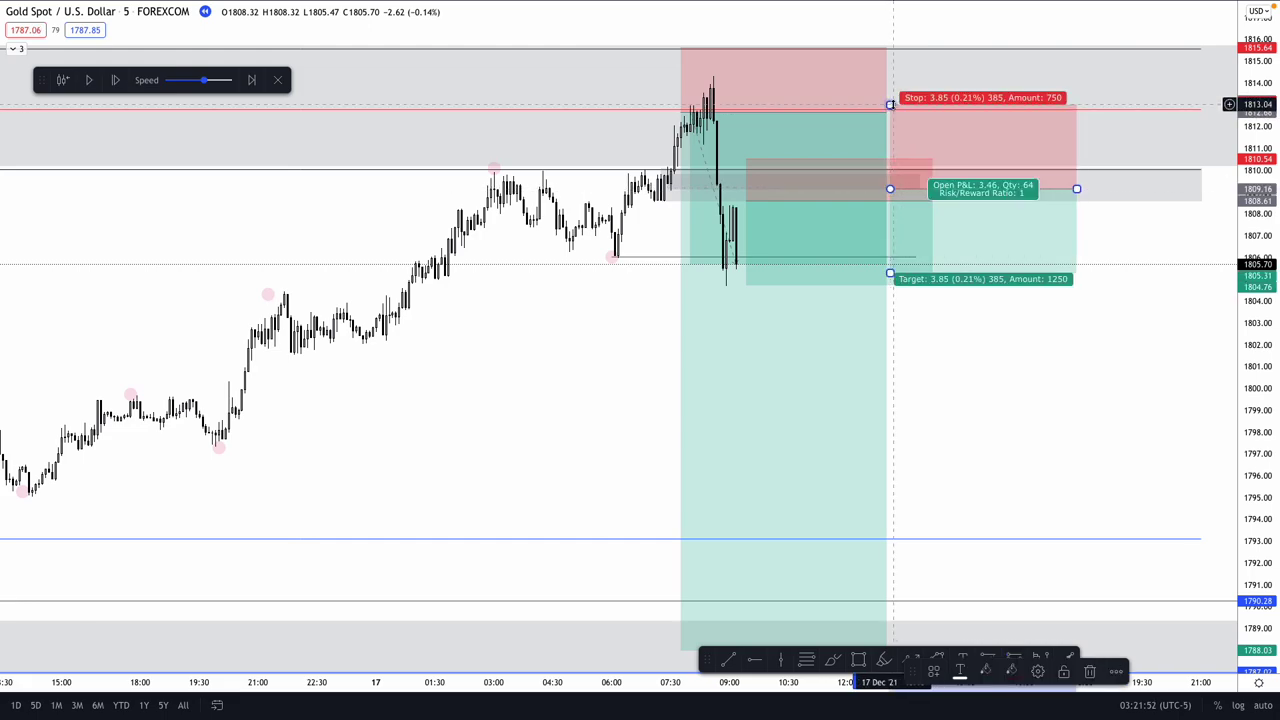
drag(890, 104, 746, 200)
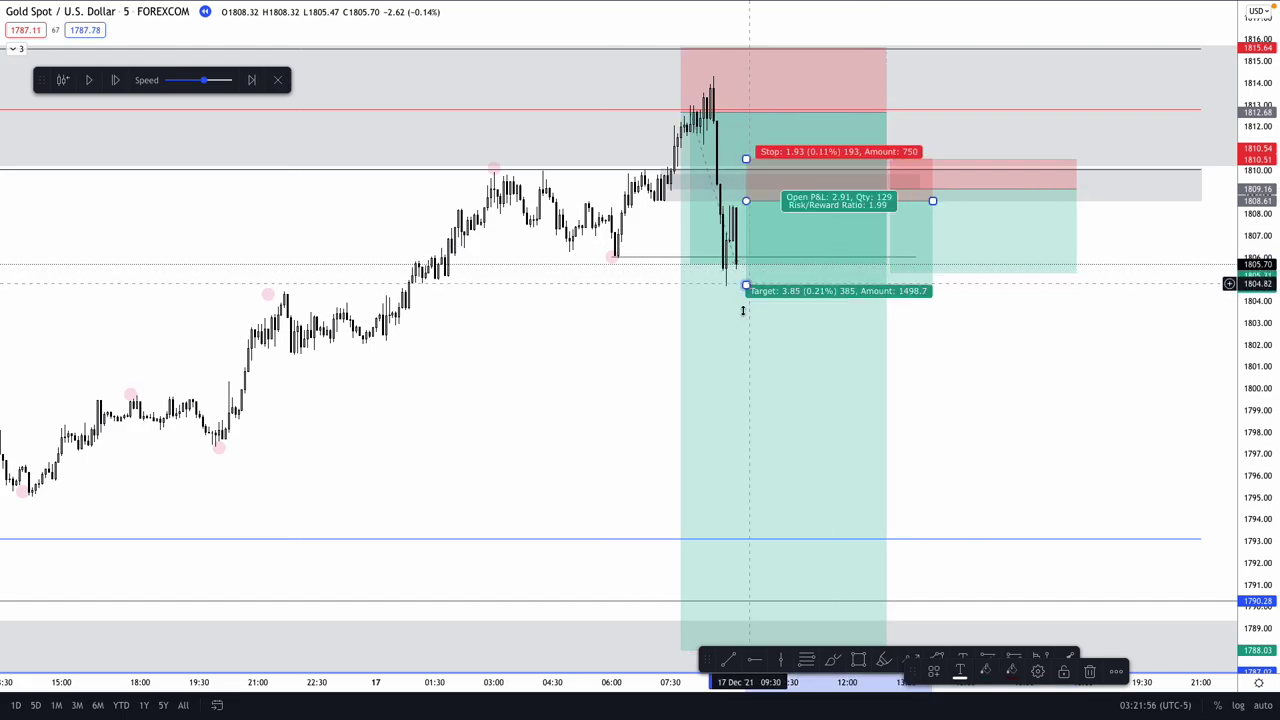
Step: Extend the targets of the two new short positions to 1790.70 for the 1808.61 entry and 1790.80 for the 1809.16 entry
drag(743, 310, 698, 533)
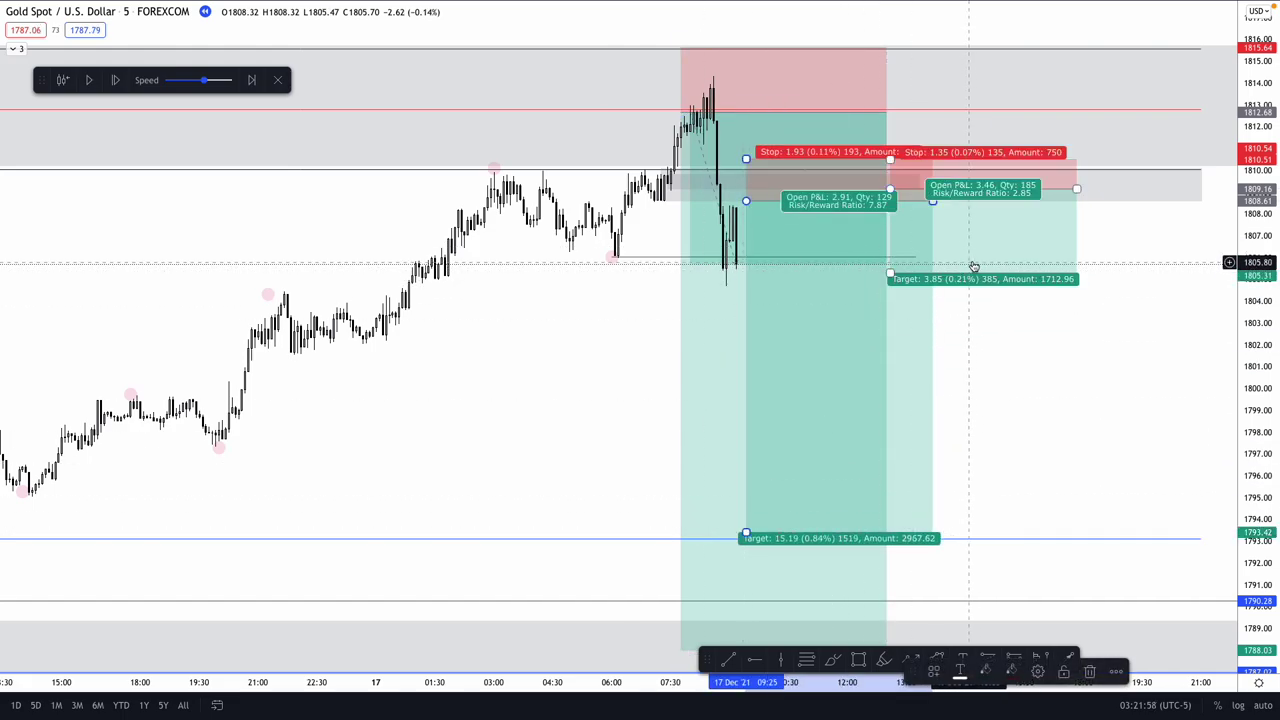
drag(973, 267, 937, 594)
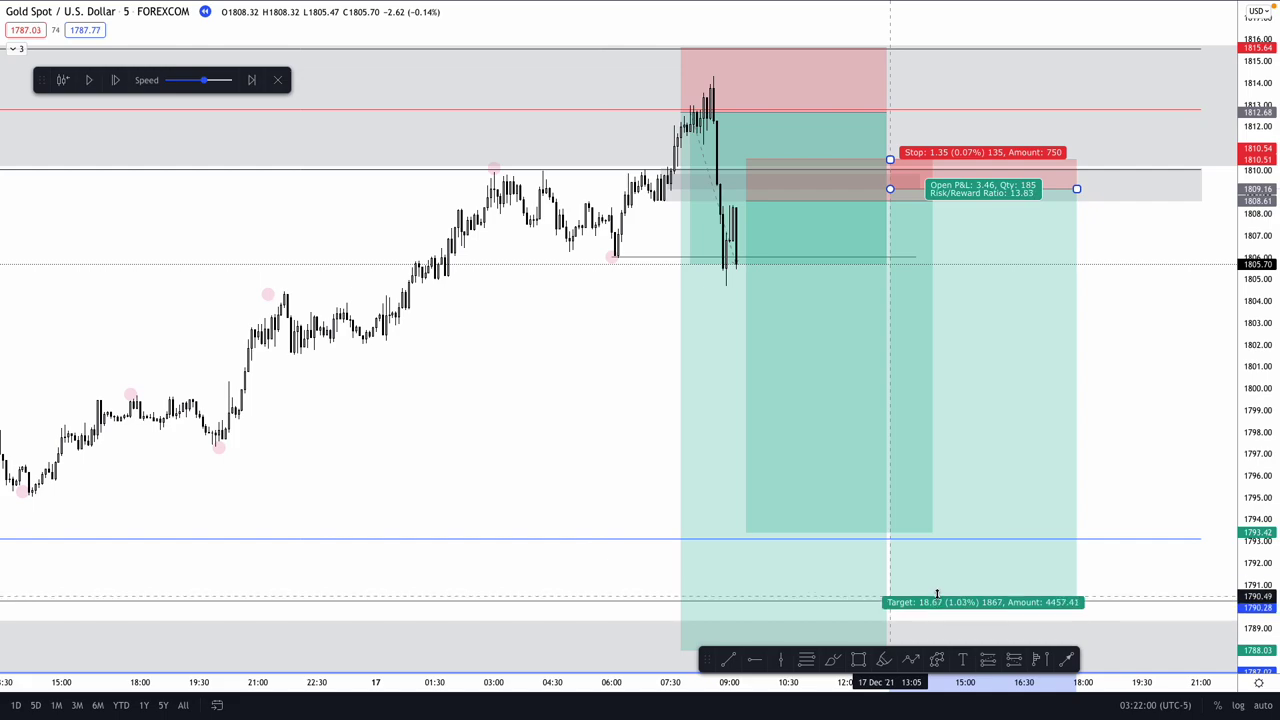
drag(746, 531, 746, 597)
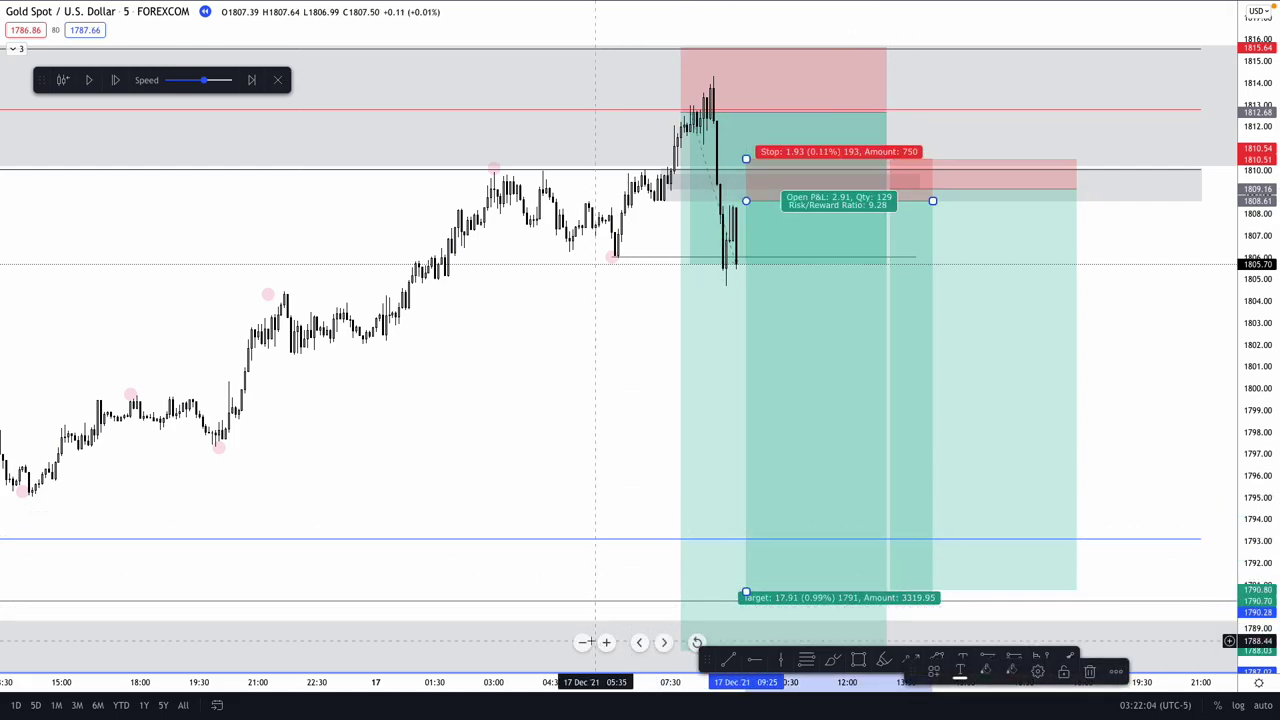
Step: Draw a rectangle around the overnight upswing from 1804.67 to 1797.34, spanning 19:00 on 16 December to 00:00 on 17 December
click(584, 642)
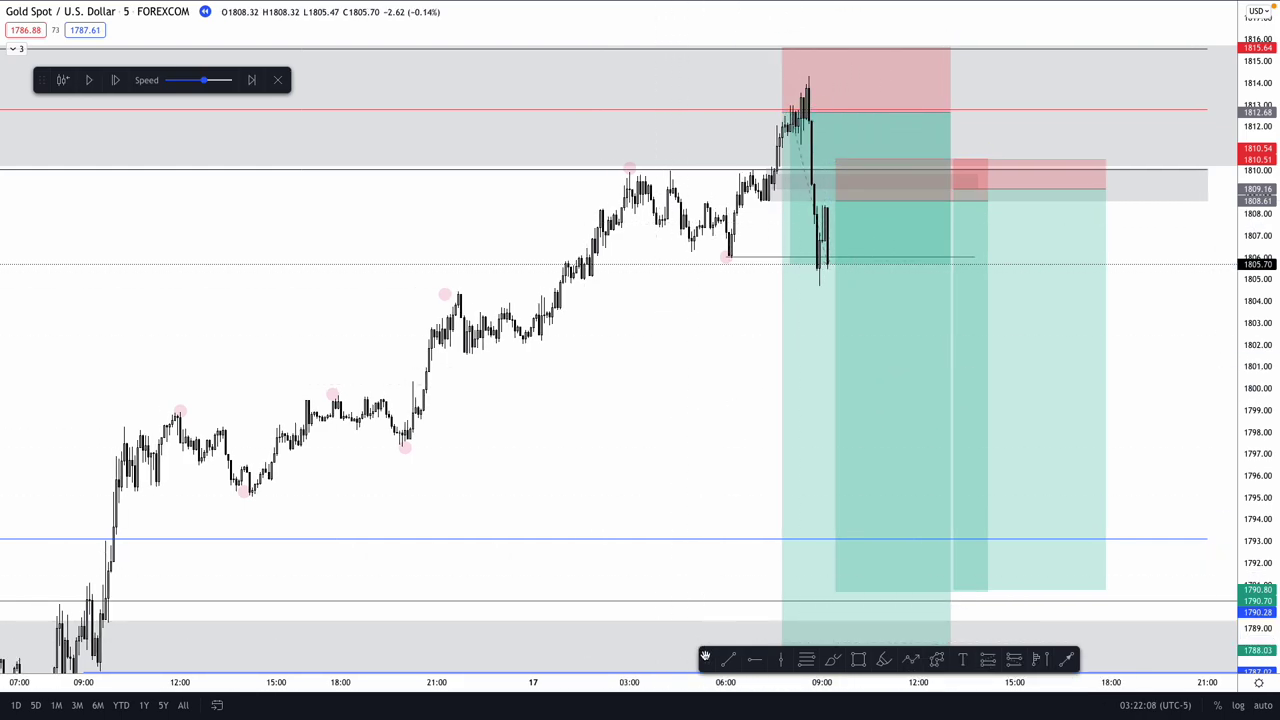
drag(705, 668, 108, 628)
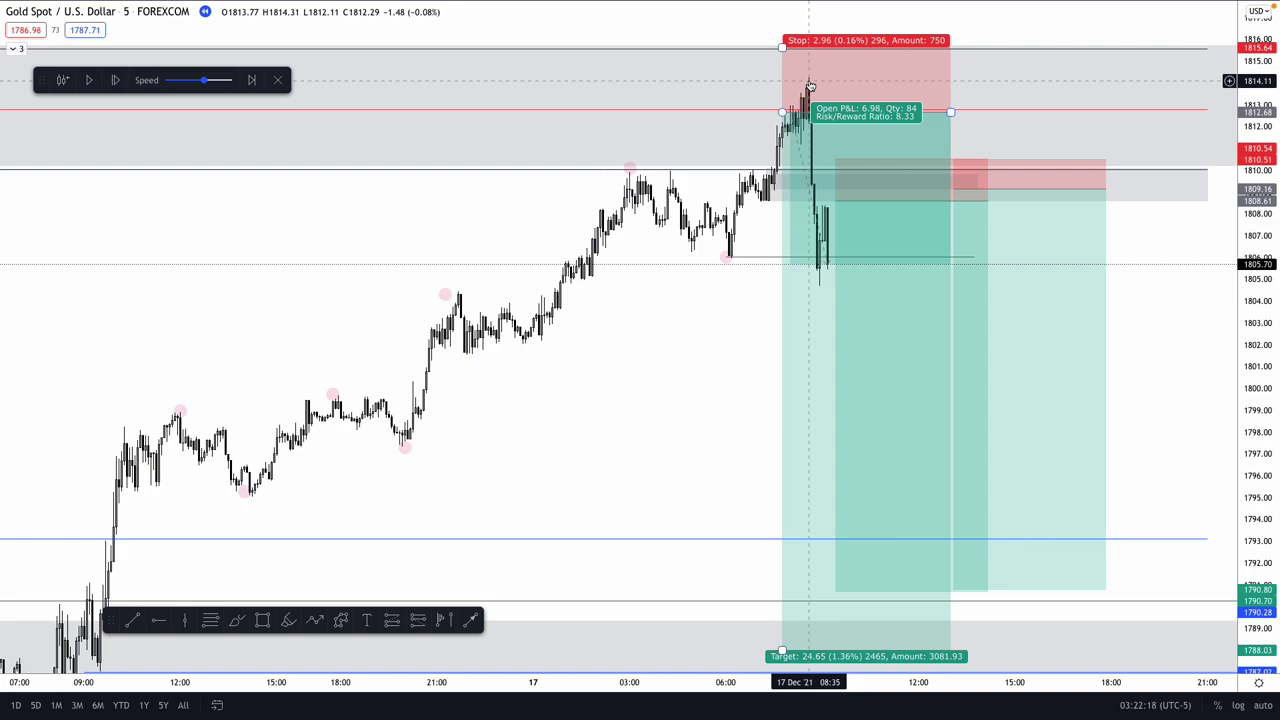
click(263, 621)
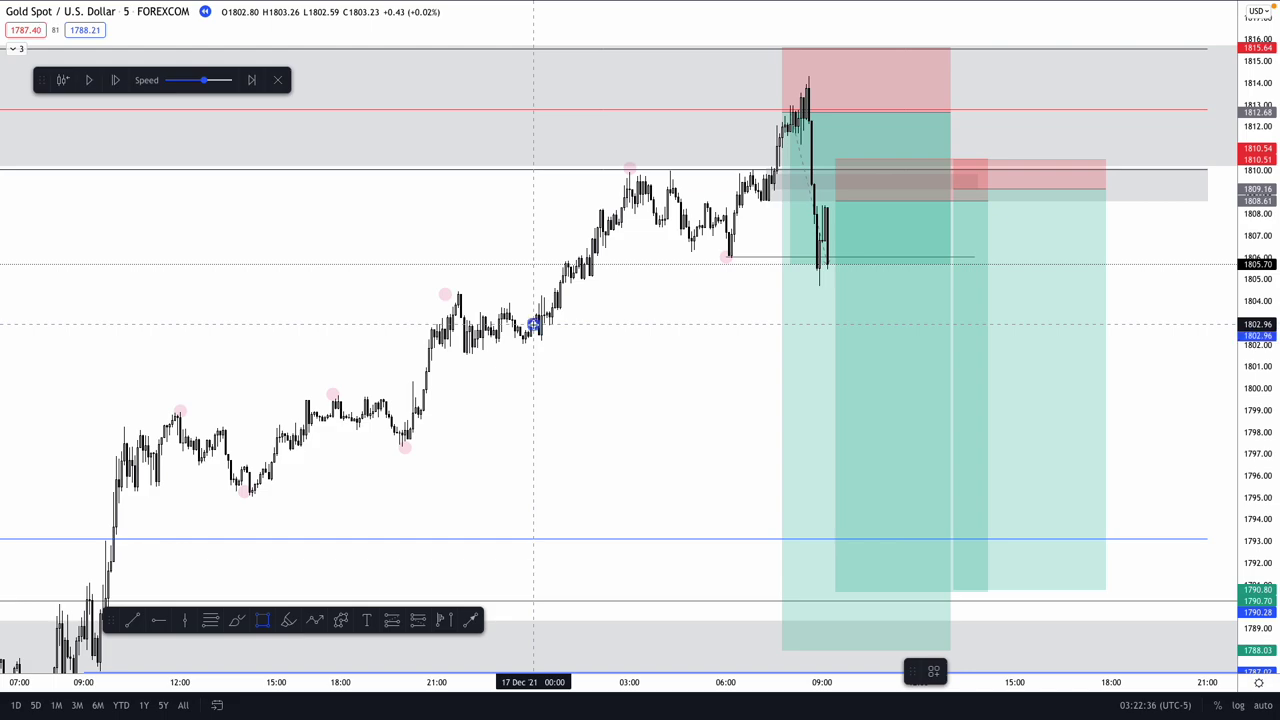
mouse_move(535, 323)
mouse_down()
mouse_move(428, 283)
mouse_move(372, 286)
mouse_up()
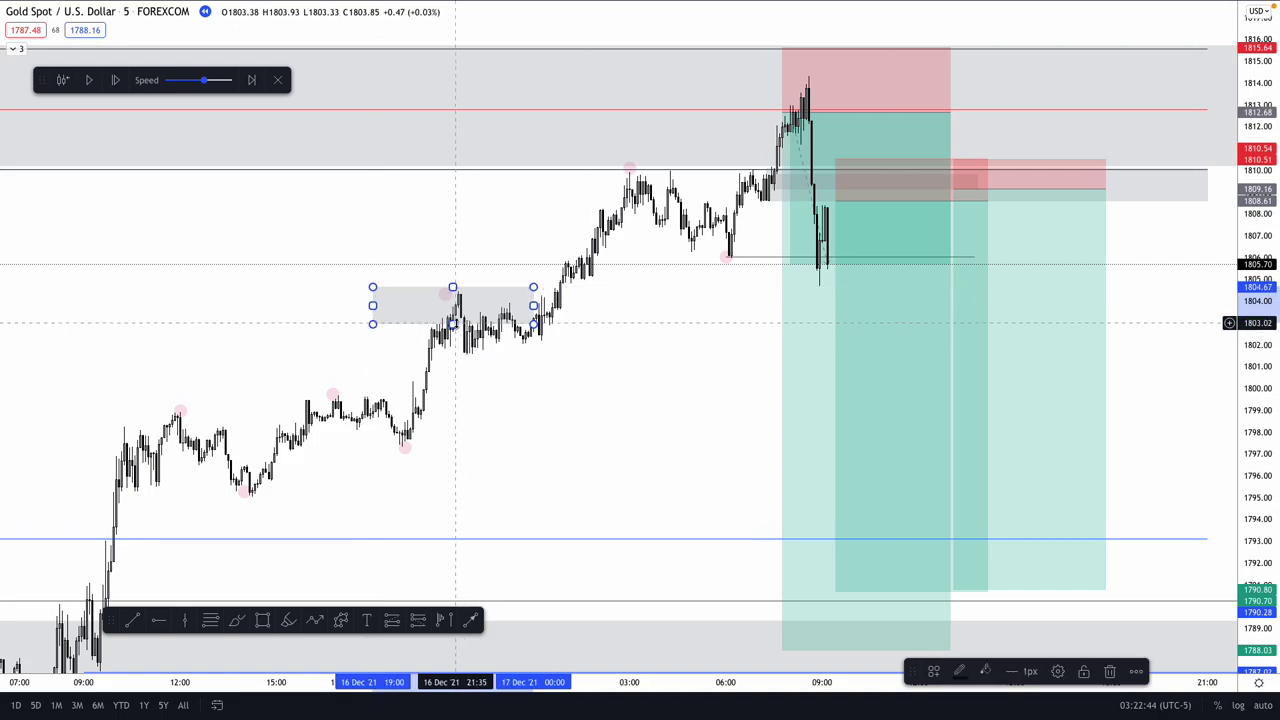
drag(453, 323, 448, 443)
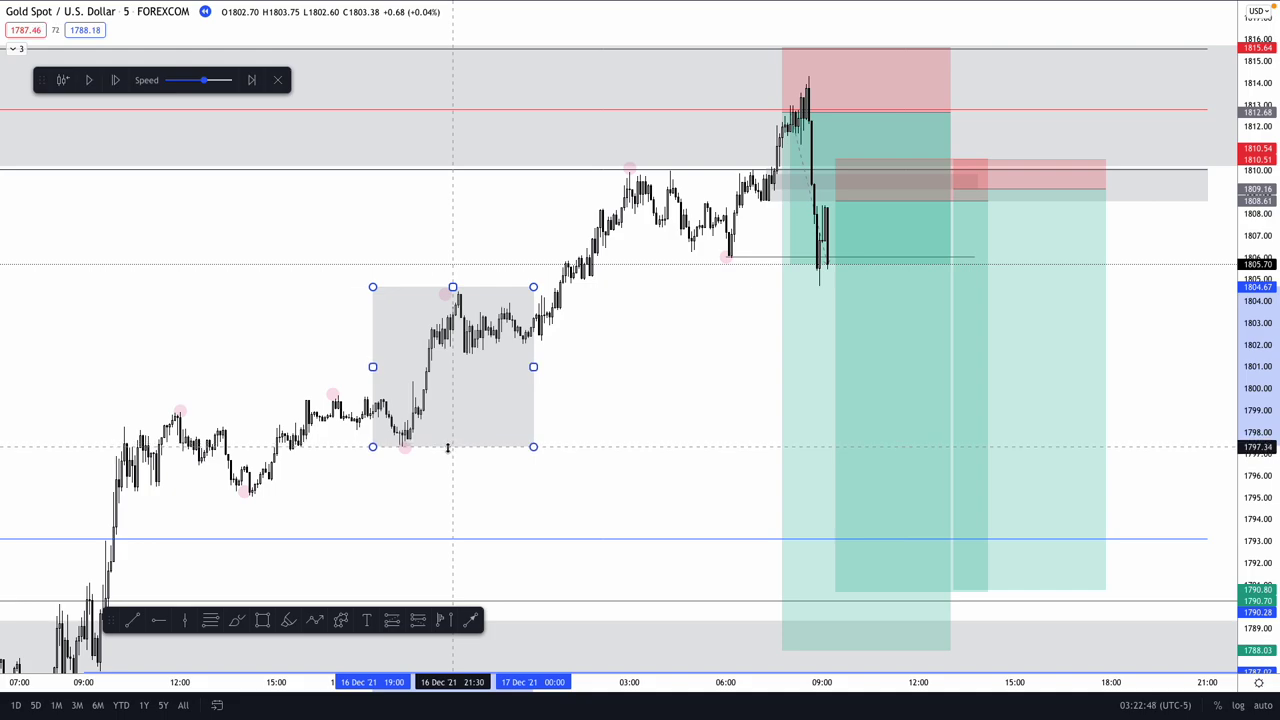
click(448, 447)
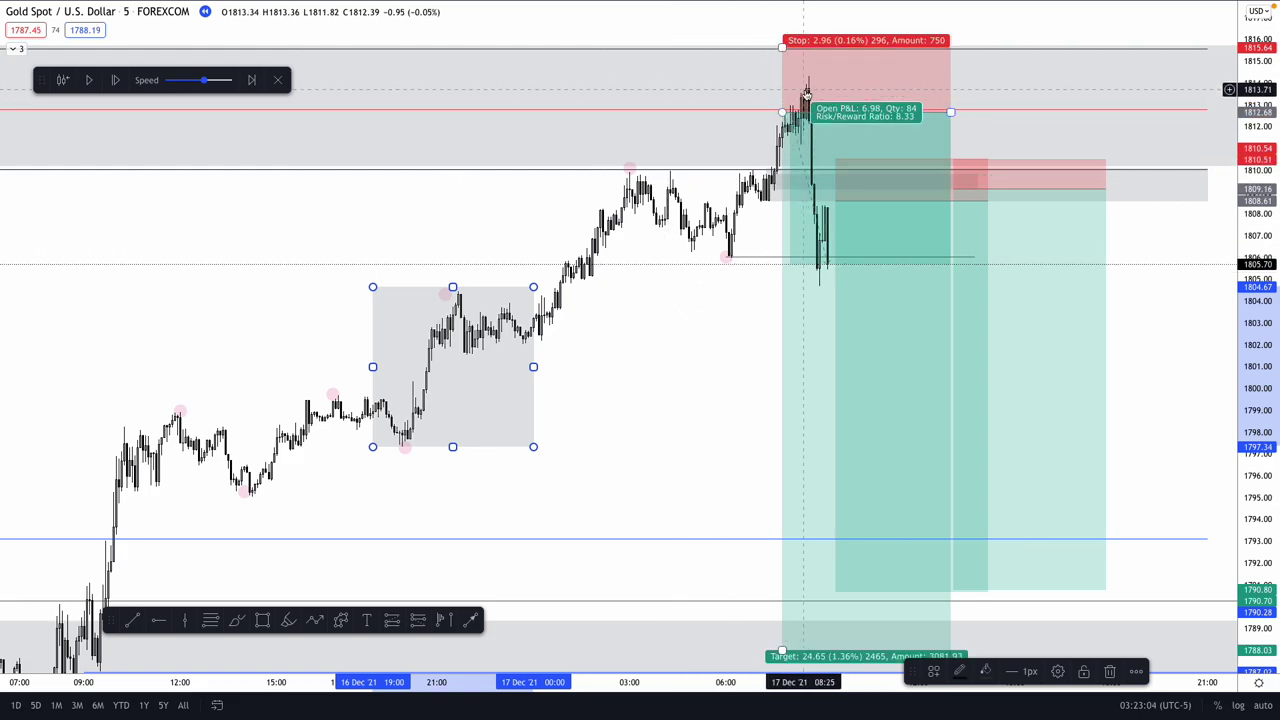
click(835, 201)
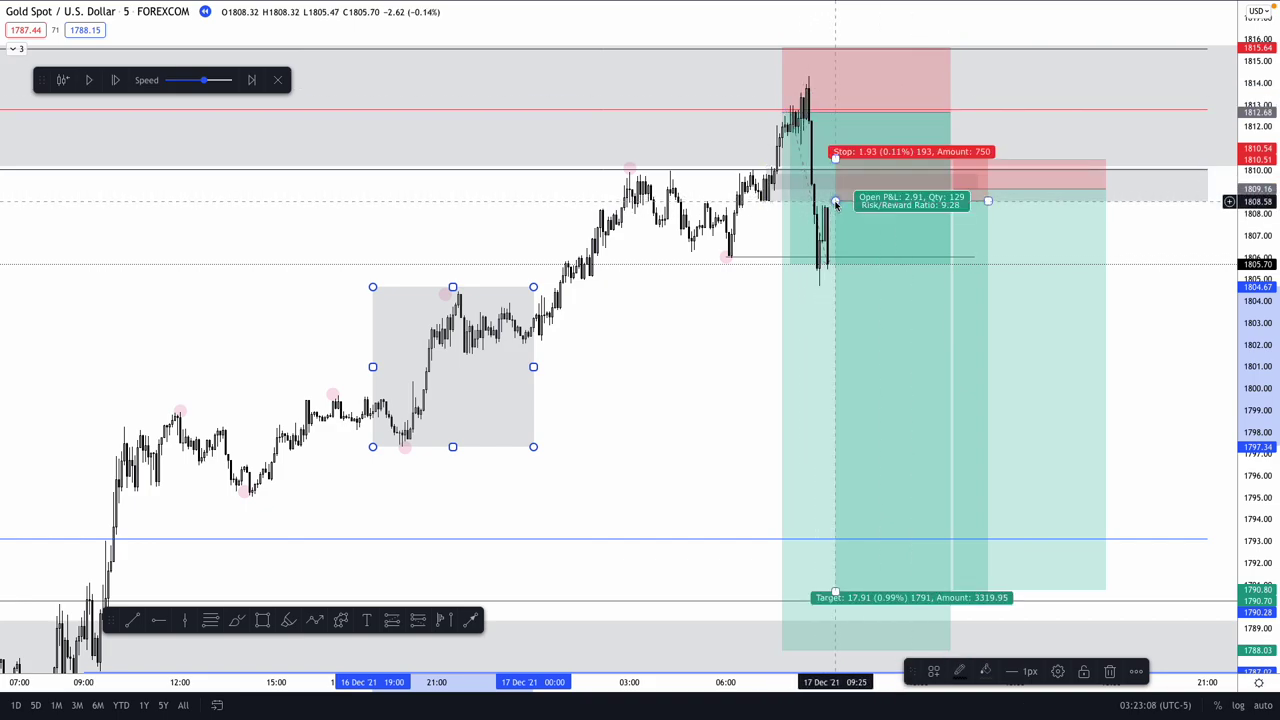
click(830, 209)
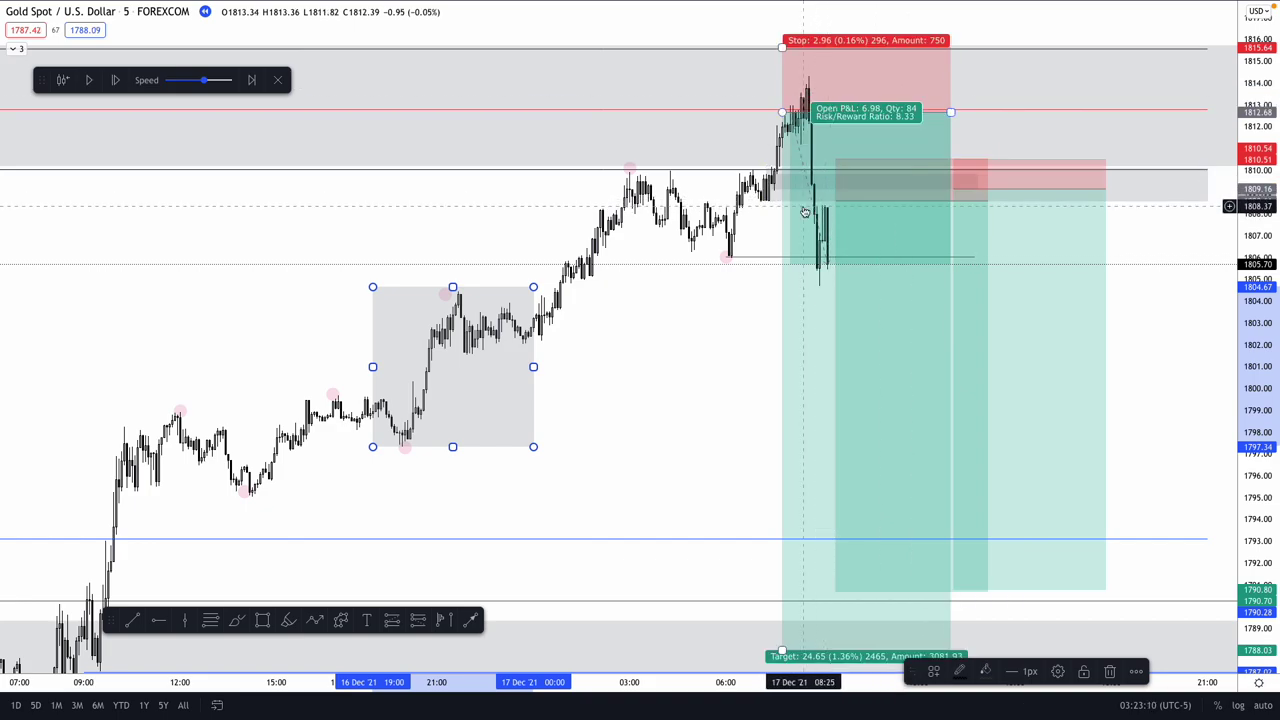
click(770, 207)
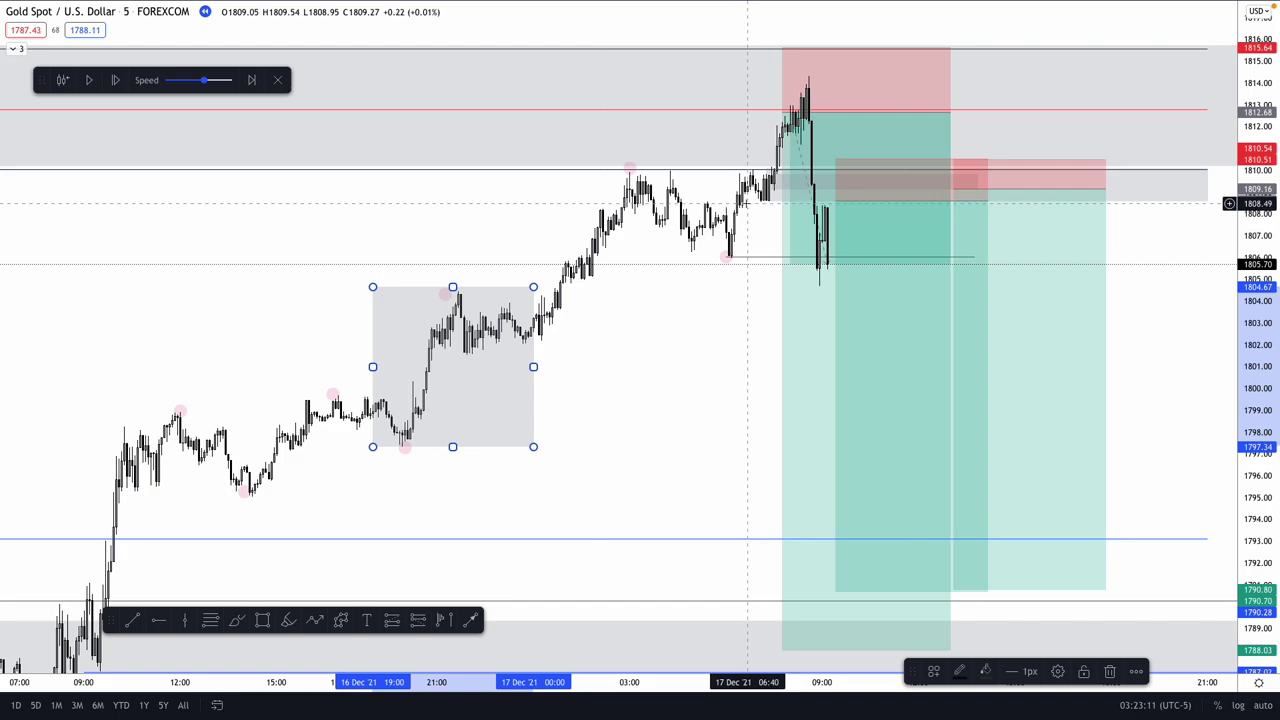
click(766, 199)
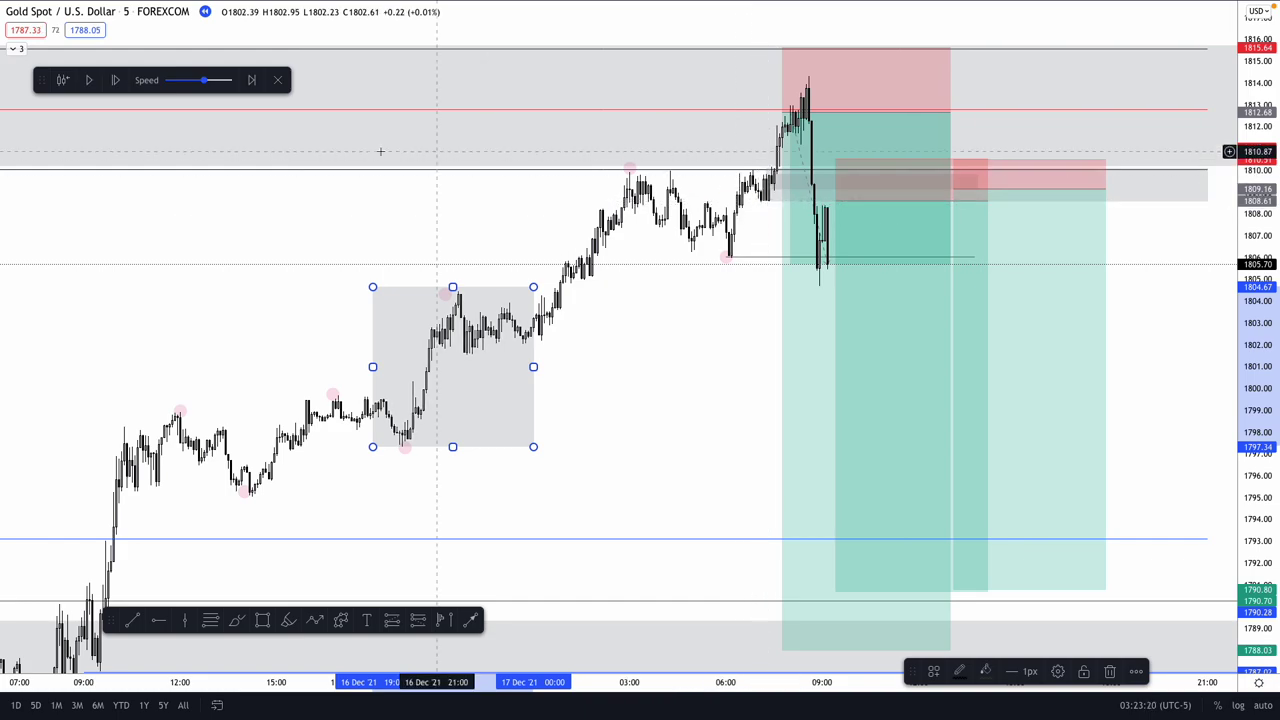
Step: Advance the replay candle by candle until price has retested the small grey zone's lower edge at the 1808.61 entry
click(119, 80)
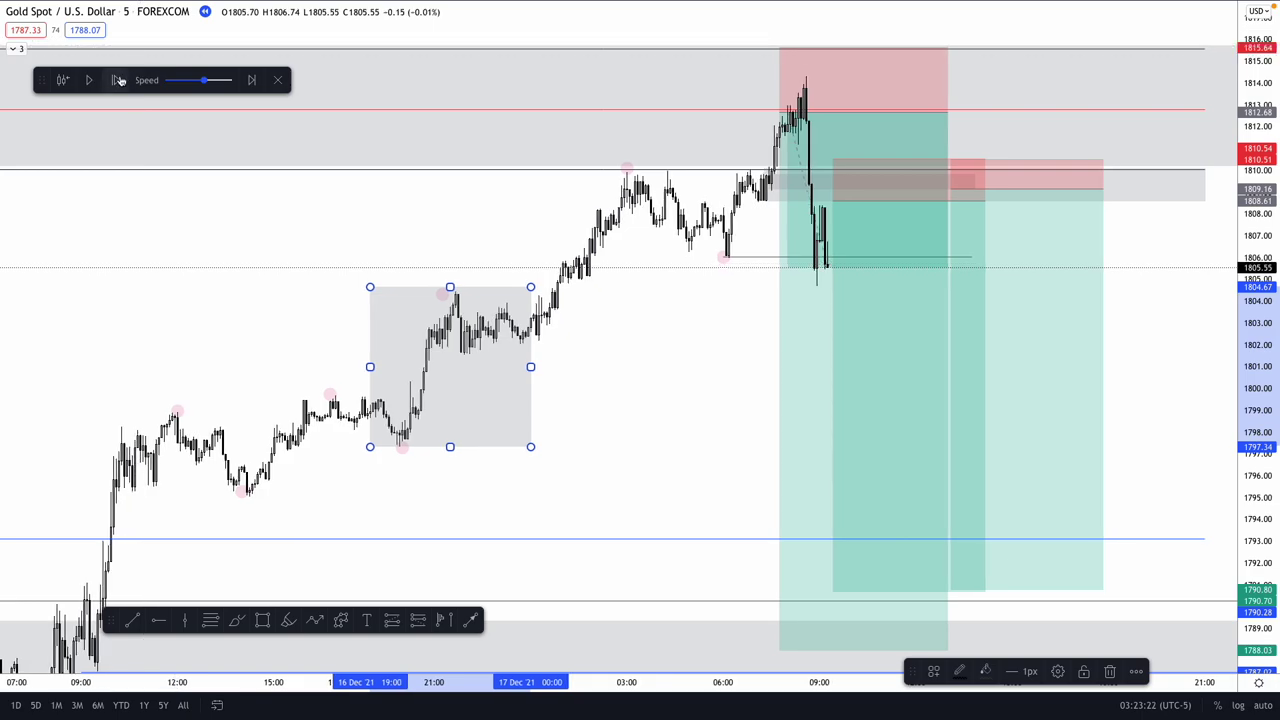
click(119, 80)
click(119, 80)
click(119, 80)
click(119, 80)
click(119, 80)
click(119, 80)
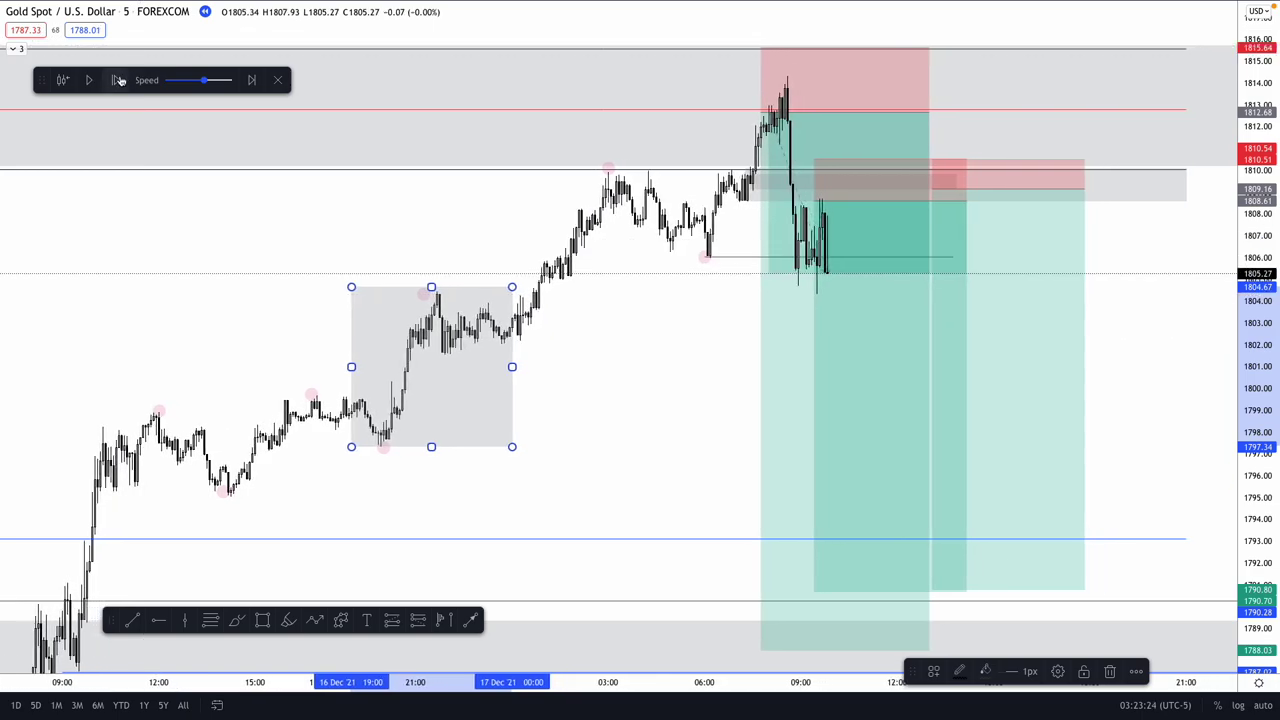
click(119, 80)
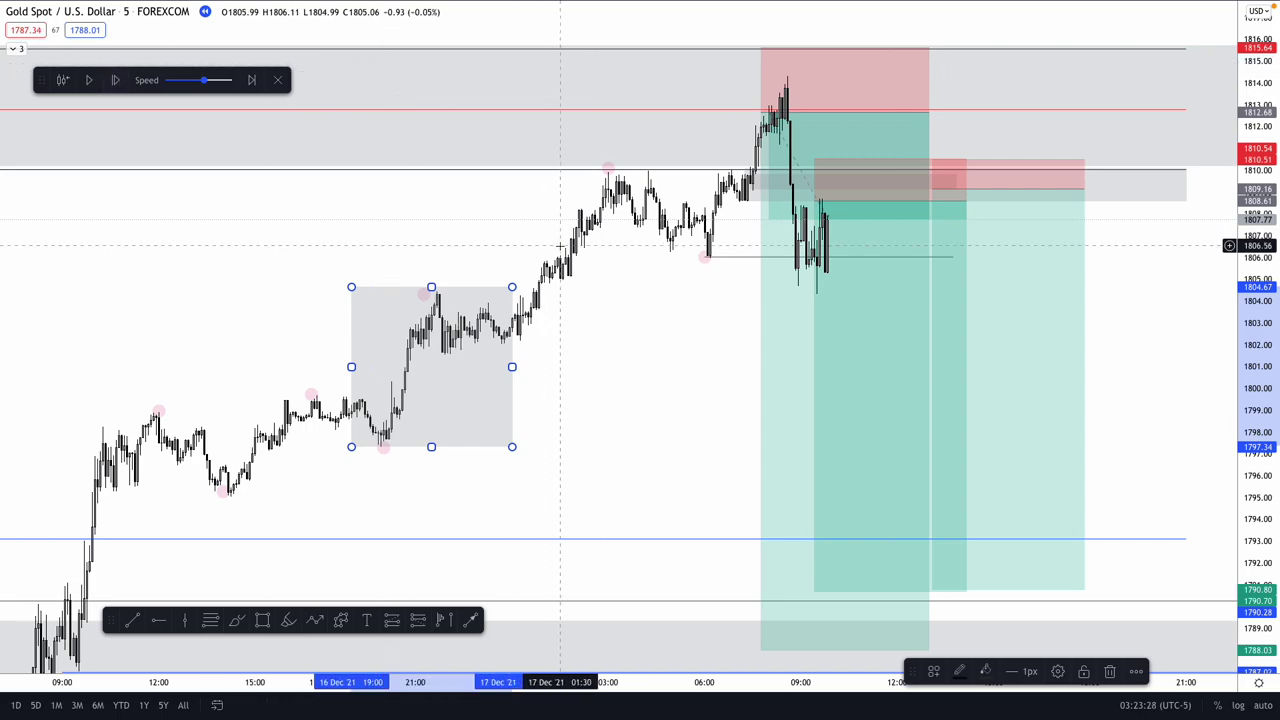
mouse_move(815, 205)
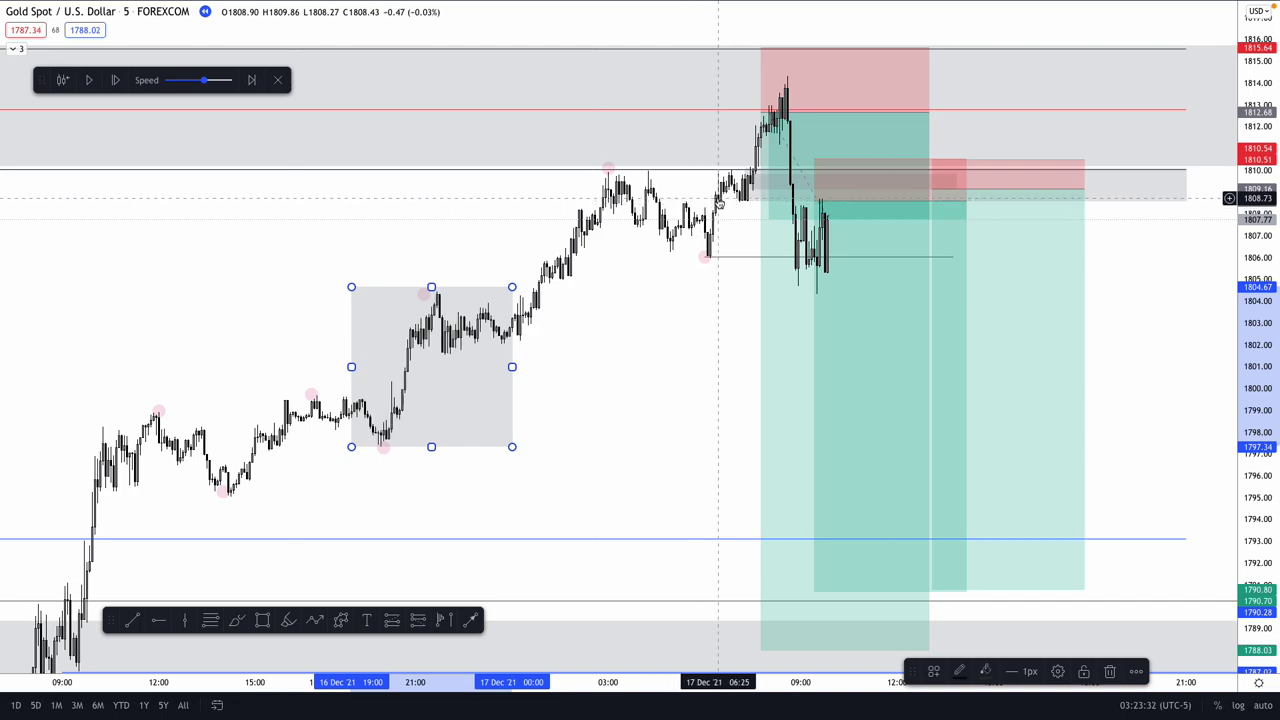
mouse_move(808, 260)
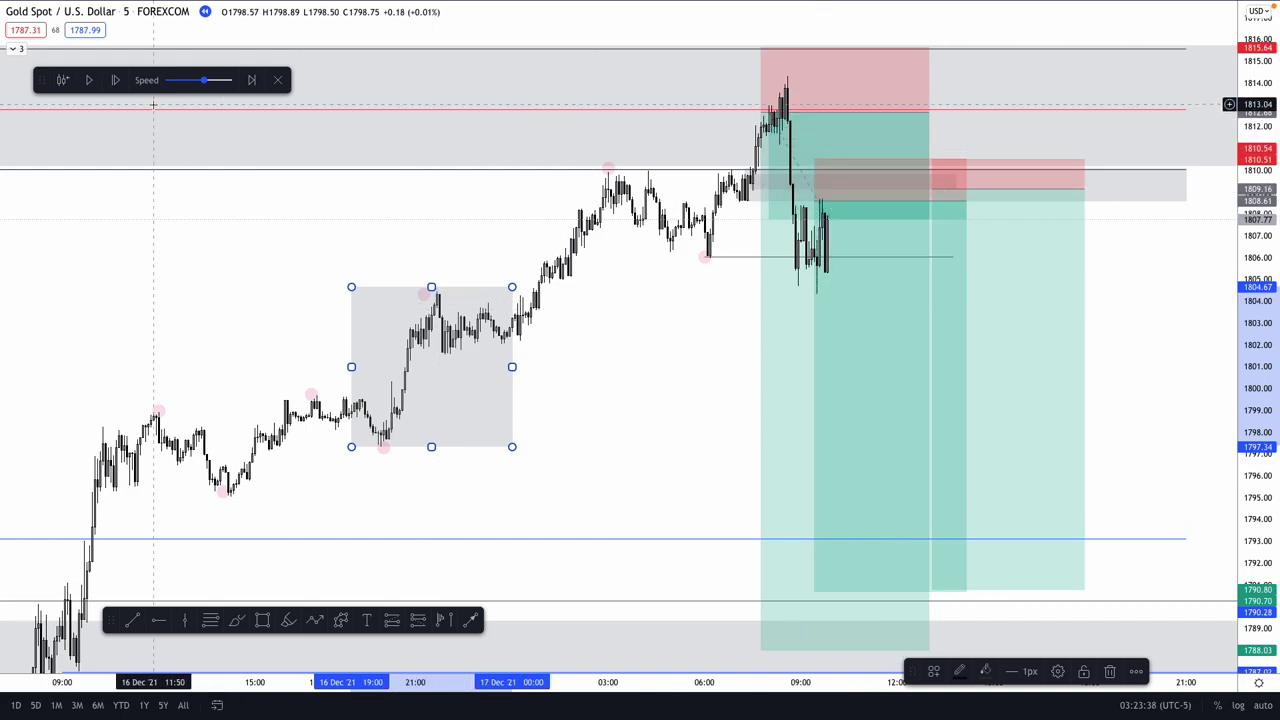
click(115, 80)
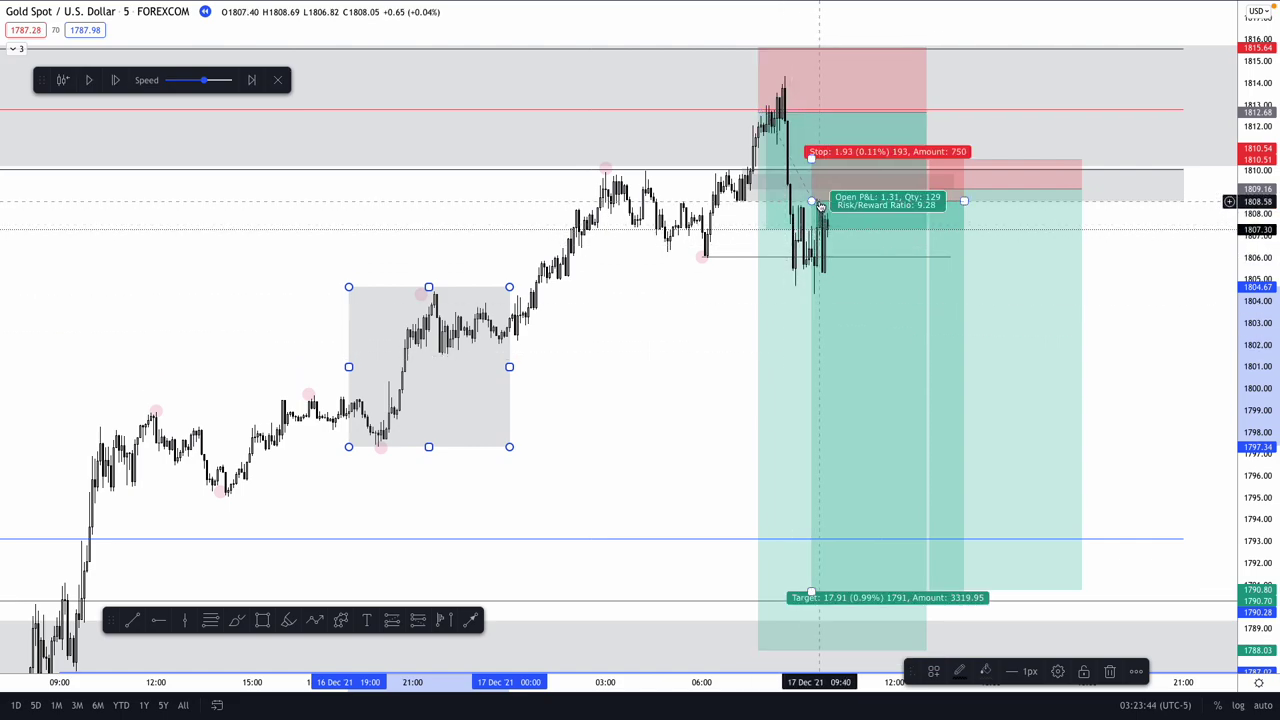
drag(818, 203, 786, 85)
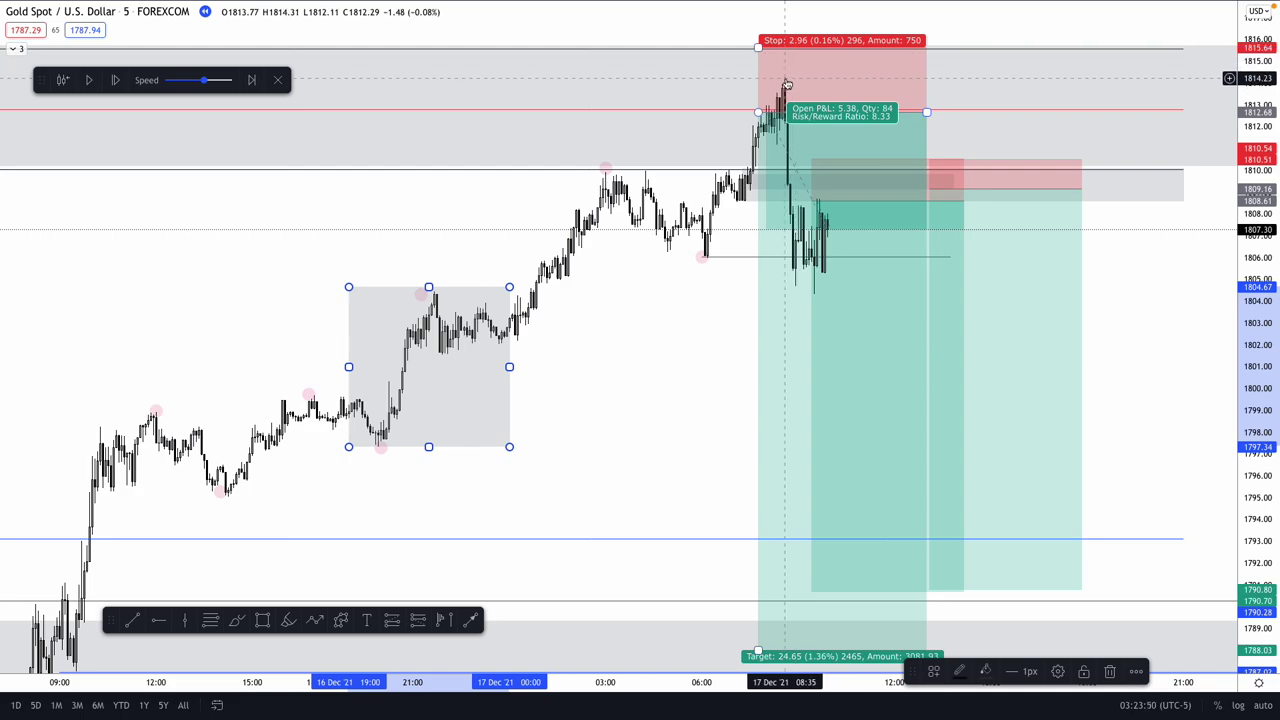
drag(786, 85, 815, 202)
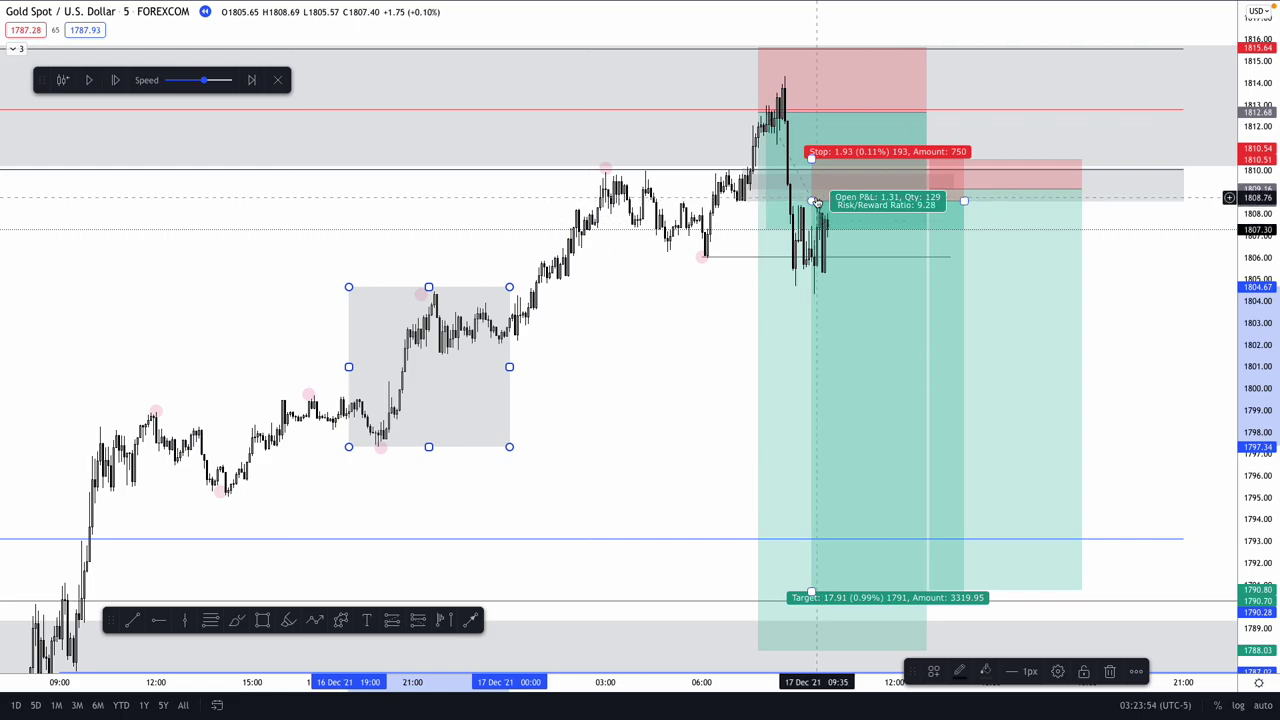
drag(825, 207, 786, 86)
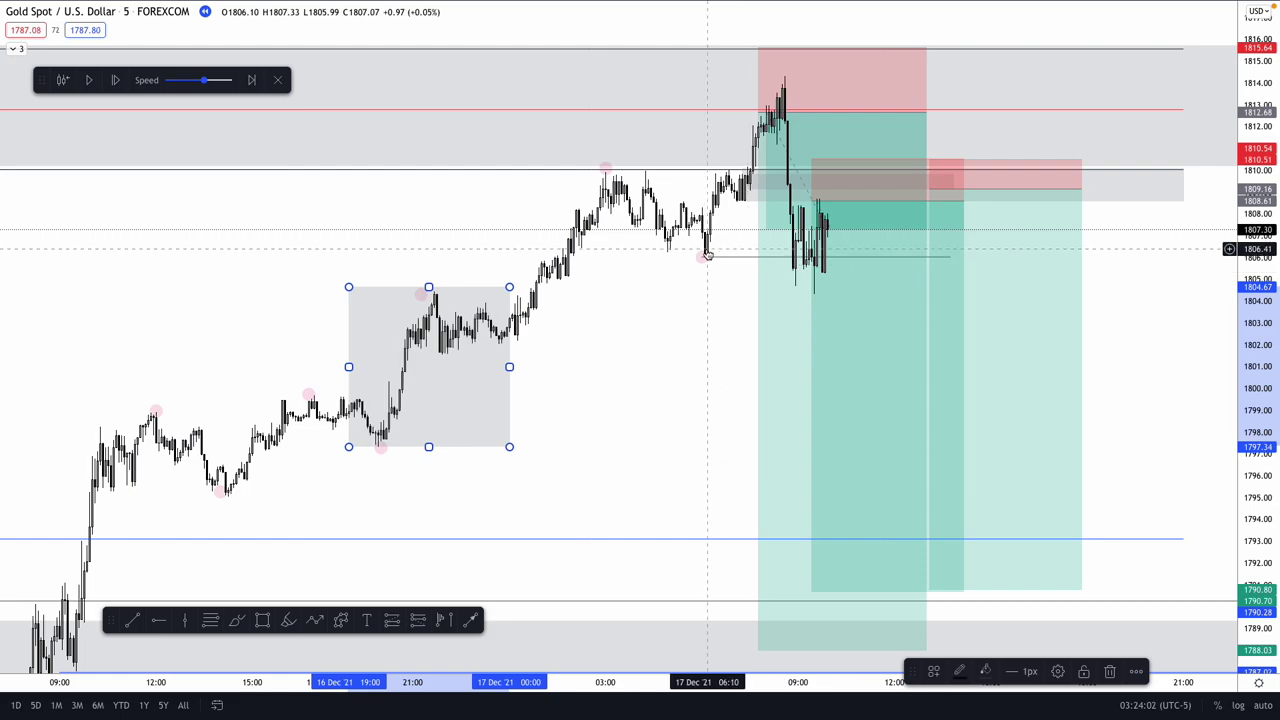
drag(767, 112, 820, 201)
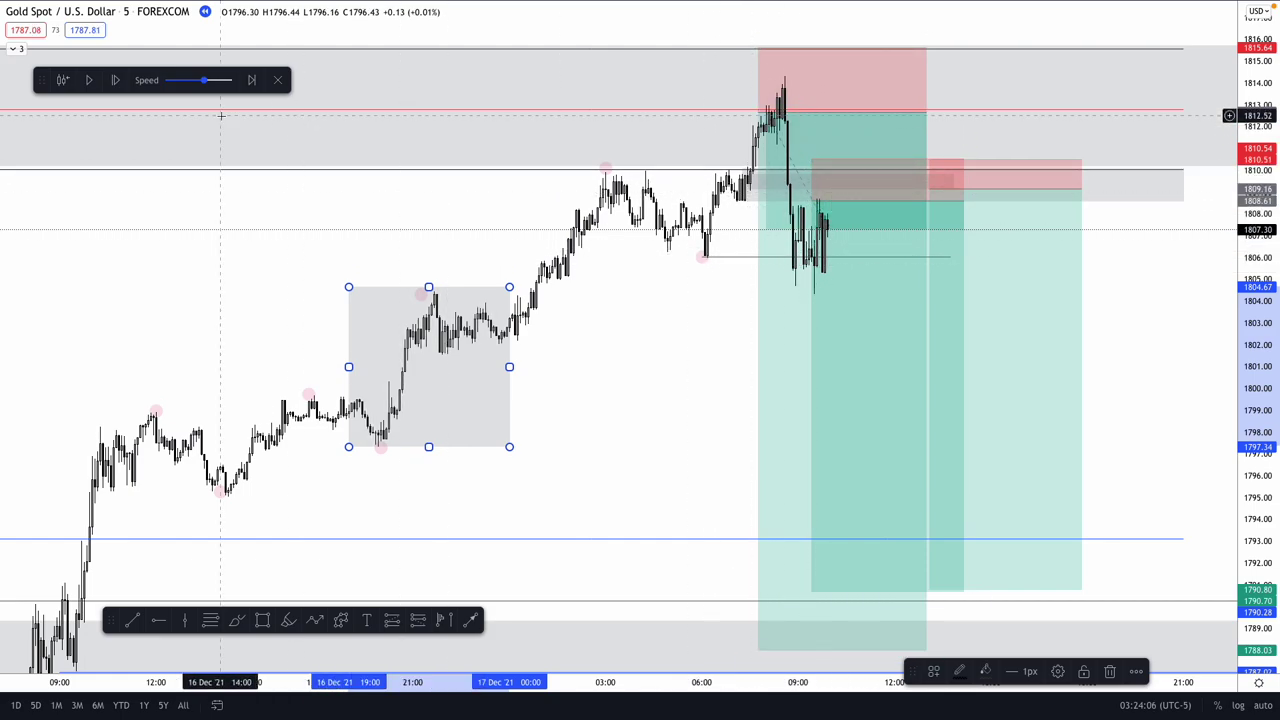
Step: Advance the replay candle by candle until price taps deeper into the small grey zone and falls through the 1806 structure line
click(116, 82)
click(116, 82)
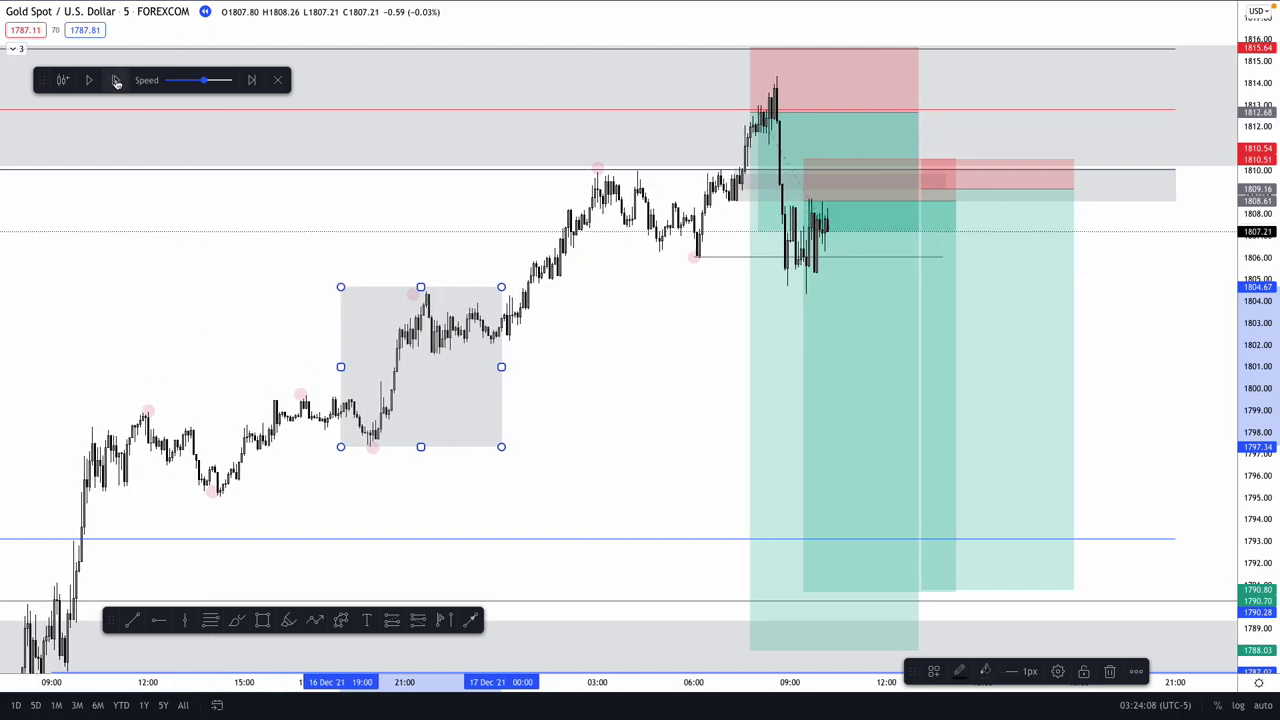
click(116, 82)
click(116, 82)
click(116, 82)
click(116, 82)
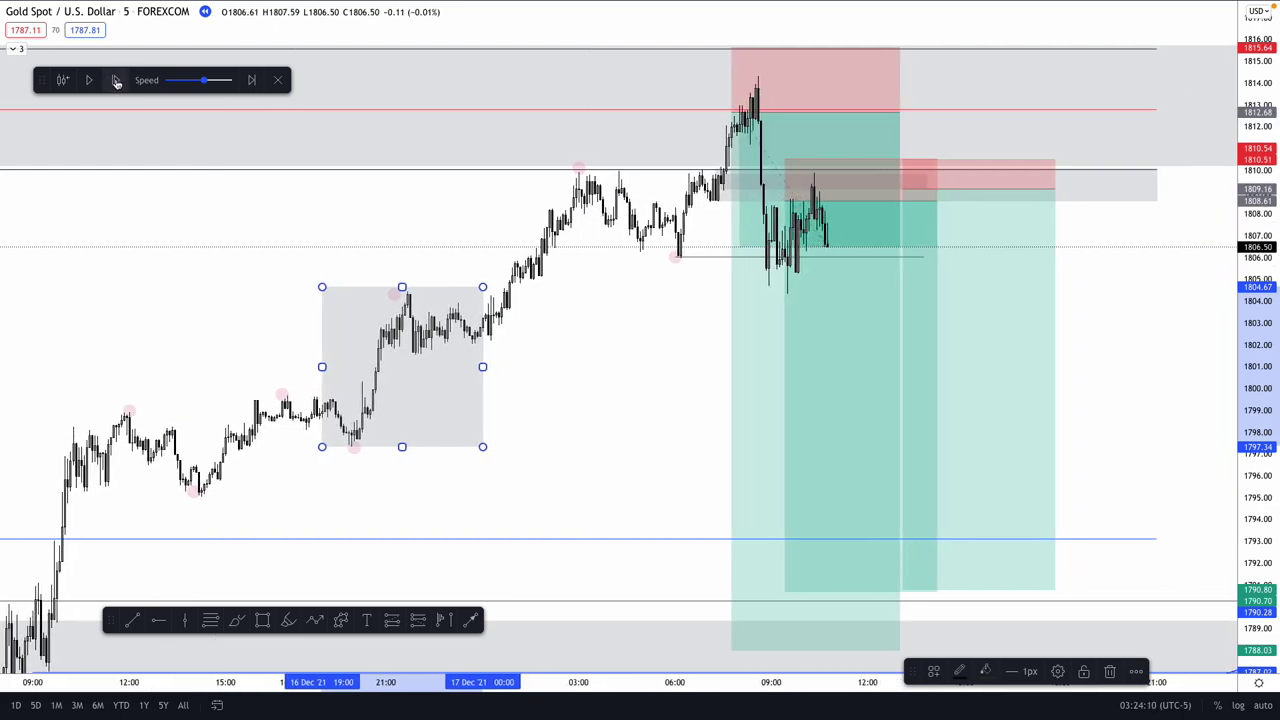
click(116, 82)
click(116, 82)
click(116, 82)
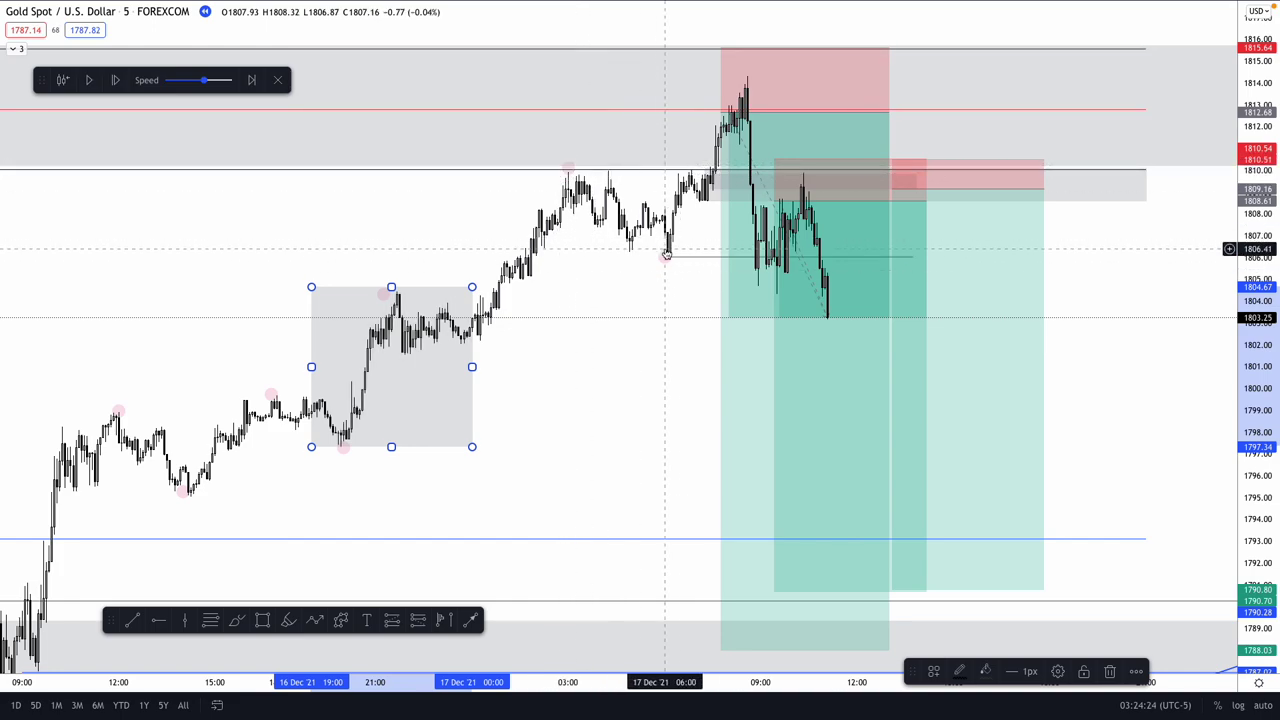
Step: Switch the chart to the 15-minute interval with the short positions and the schematic sketch in view
click(728, 200)
click(795, 212)
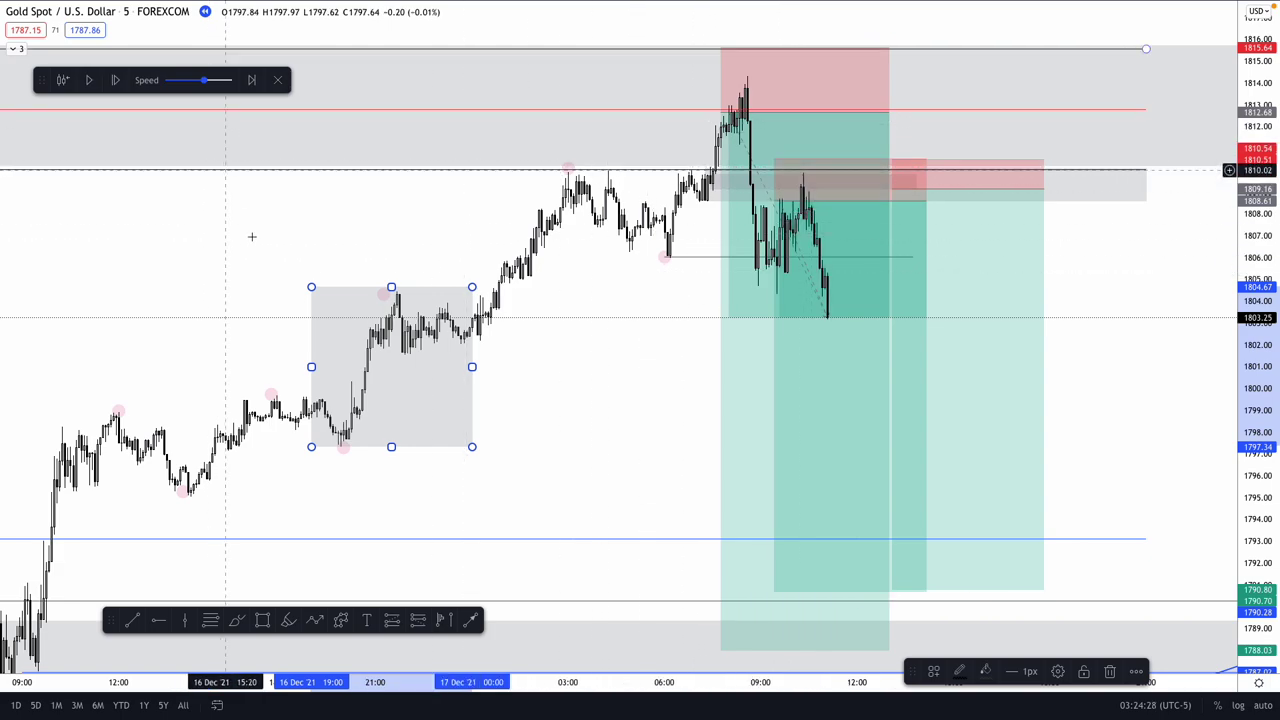
text(15)
key(Return)
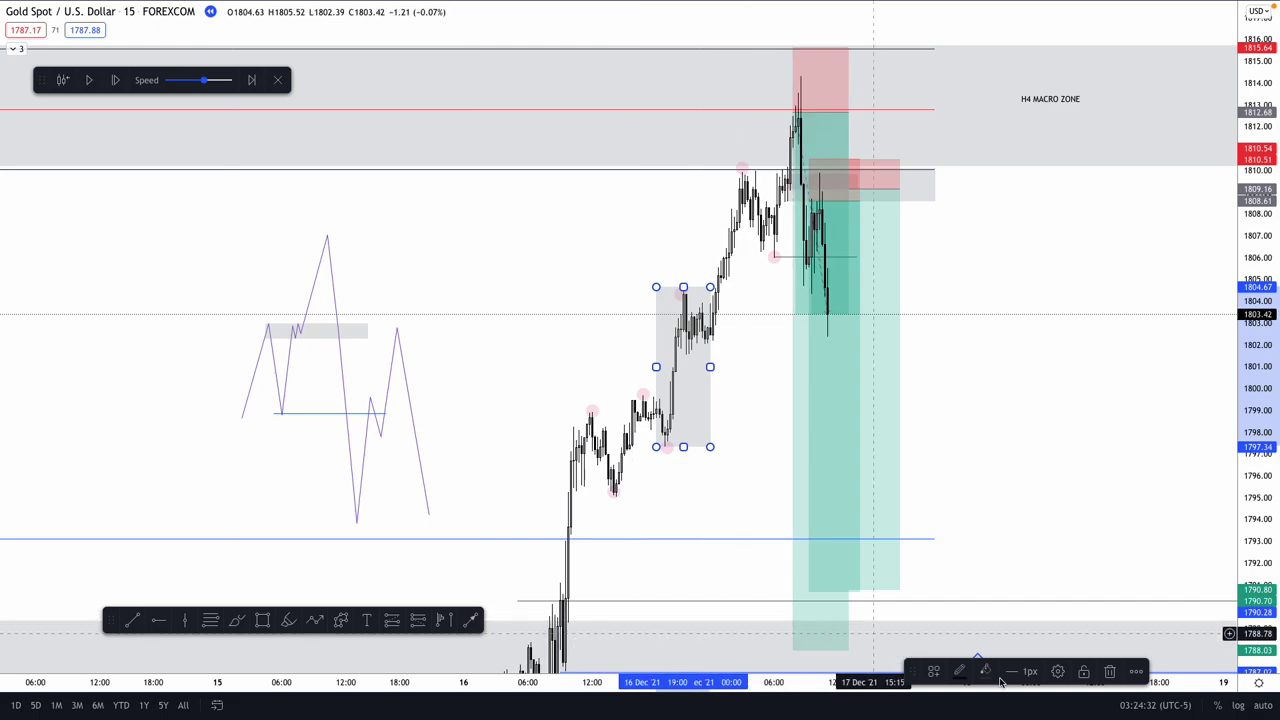
click(606, 643)
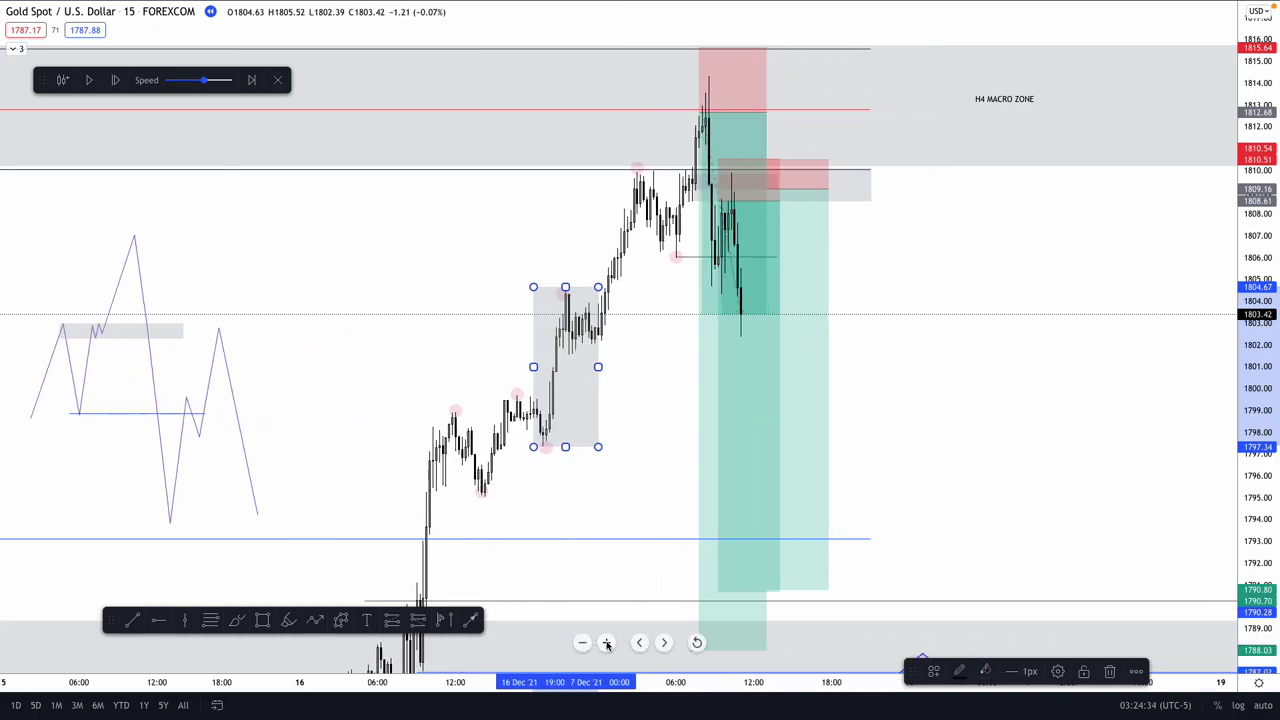
Step: Narrow the short position entered at 1809.16 so its far edge lines up with that of the neighbouring 1808.61 short position
scroll(834, 497, left, 2)
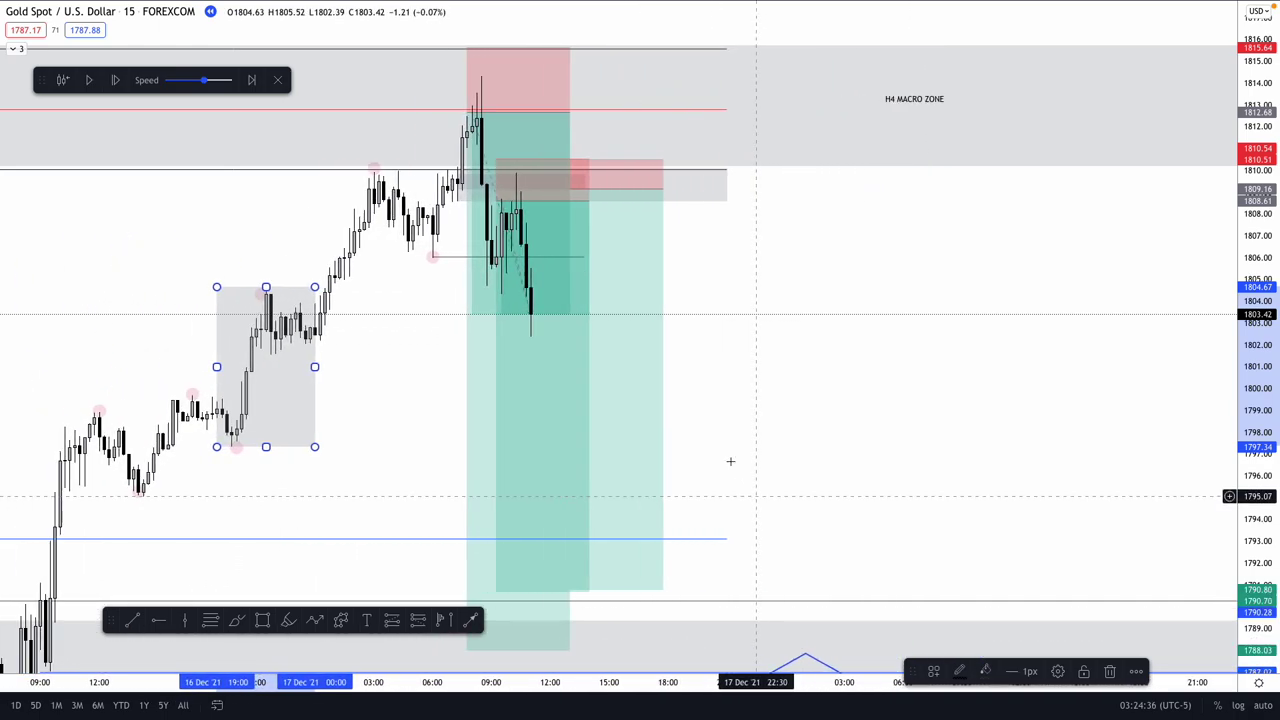
click(661, 188)
drag(661, 188, 591, 189)
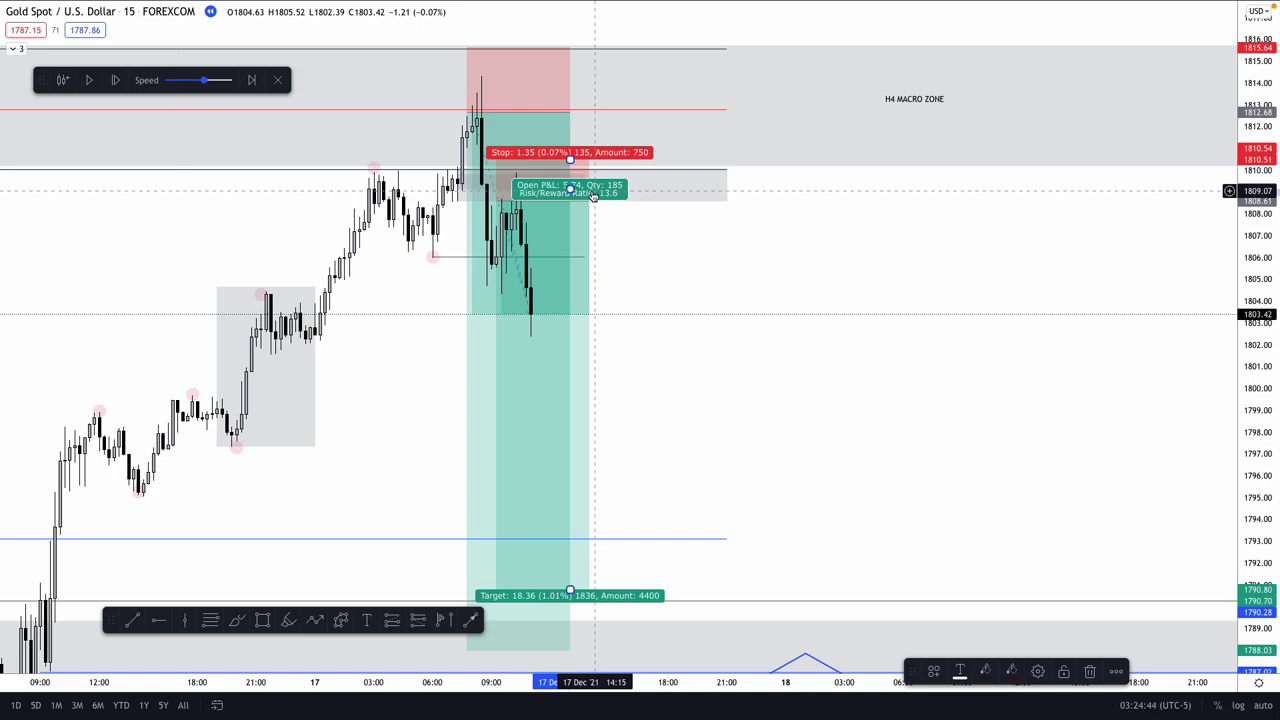
click(472, 258)
key(ctrl+z)
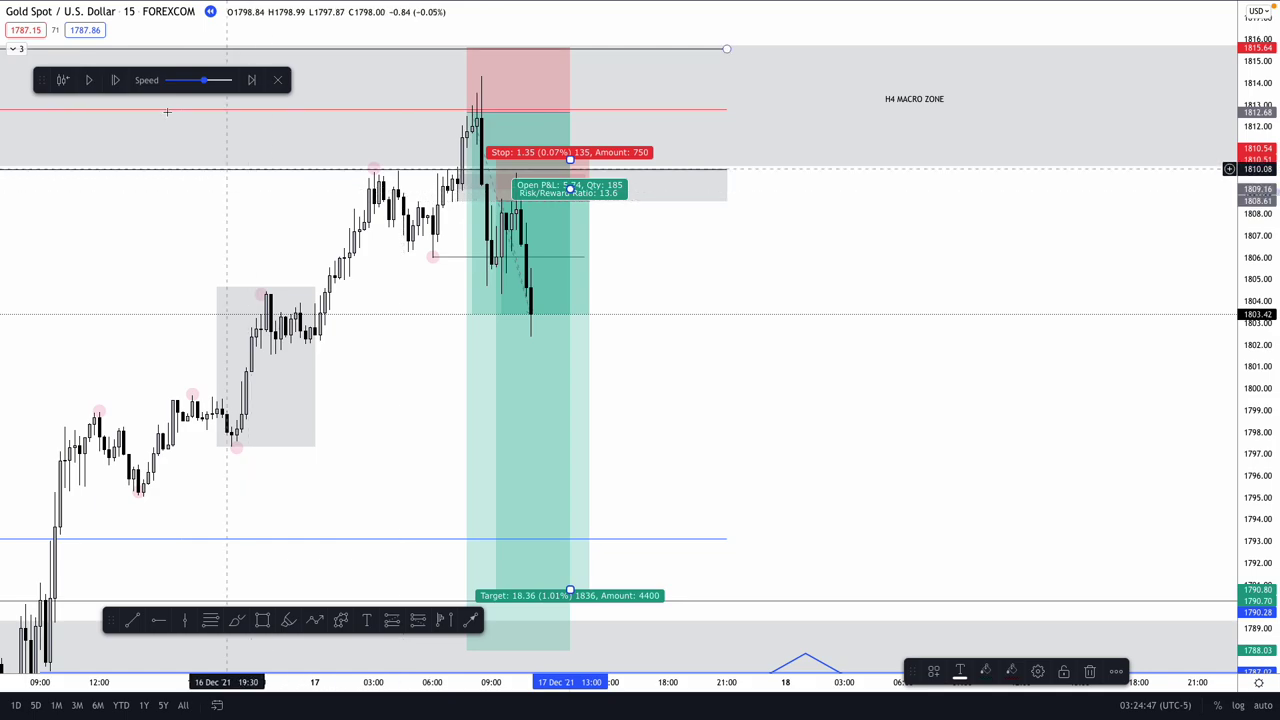
Step: Advance the replay candle by candle until price drops to about 1800 on 17 December
click(116, 80)
click(116, 80)
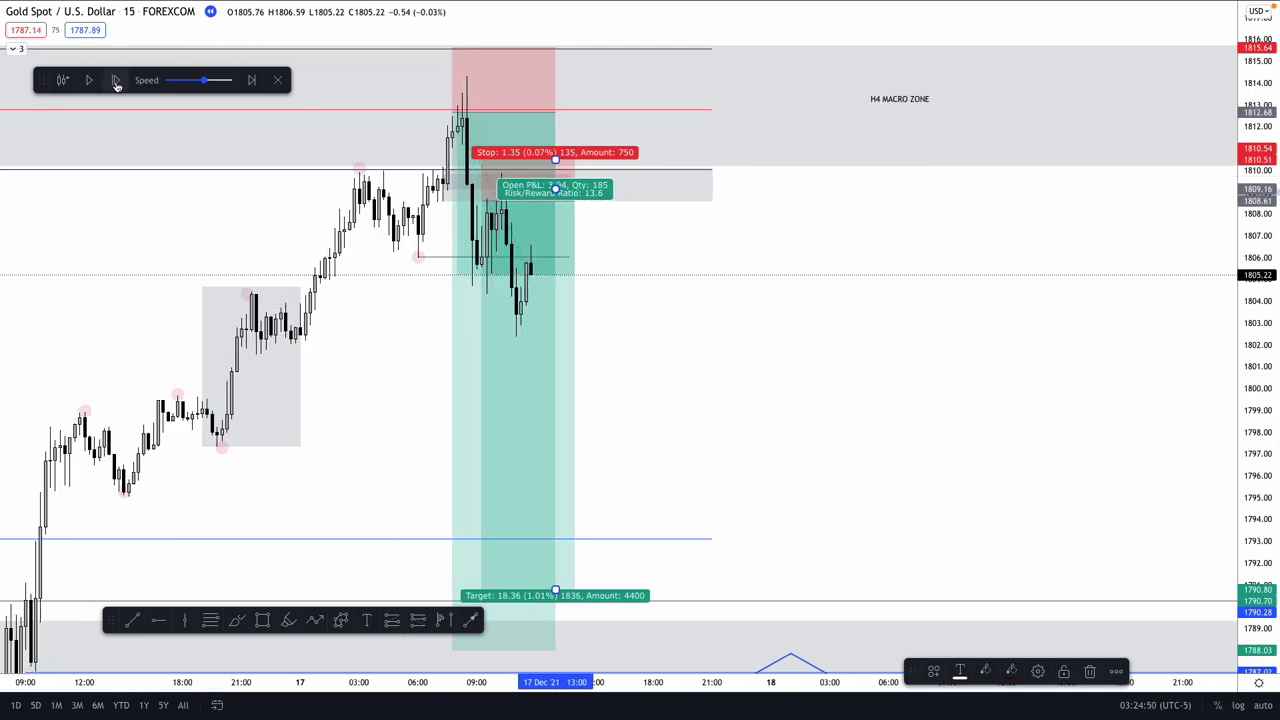
click(116, 80)
drag(525, 225, 519, 240)
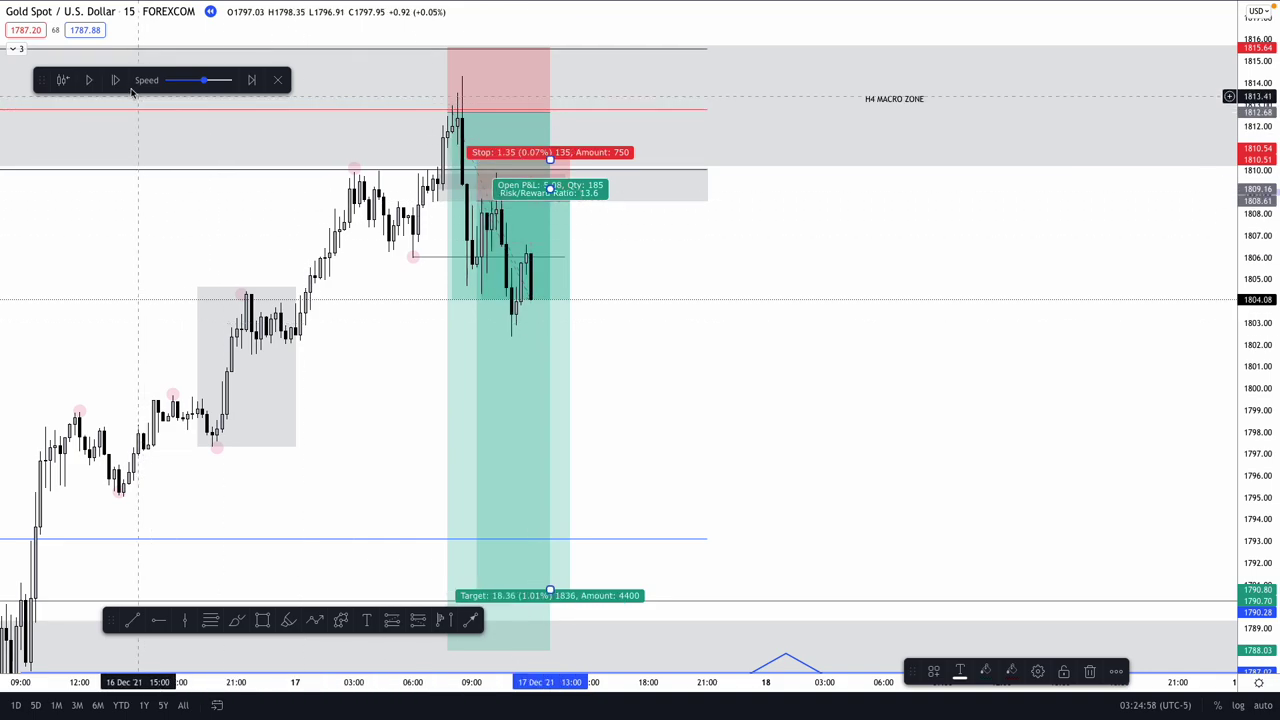
click(116, 81)
click(116, 80)
click(116, 80)
click(116, 80)
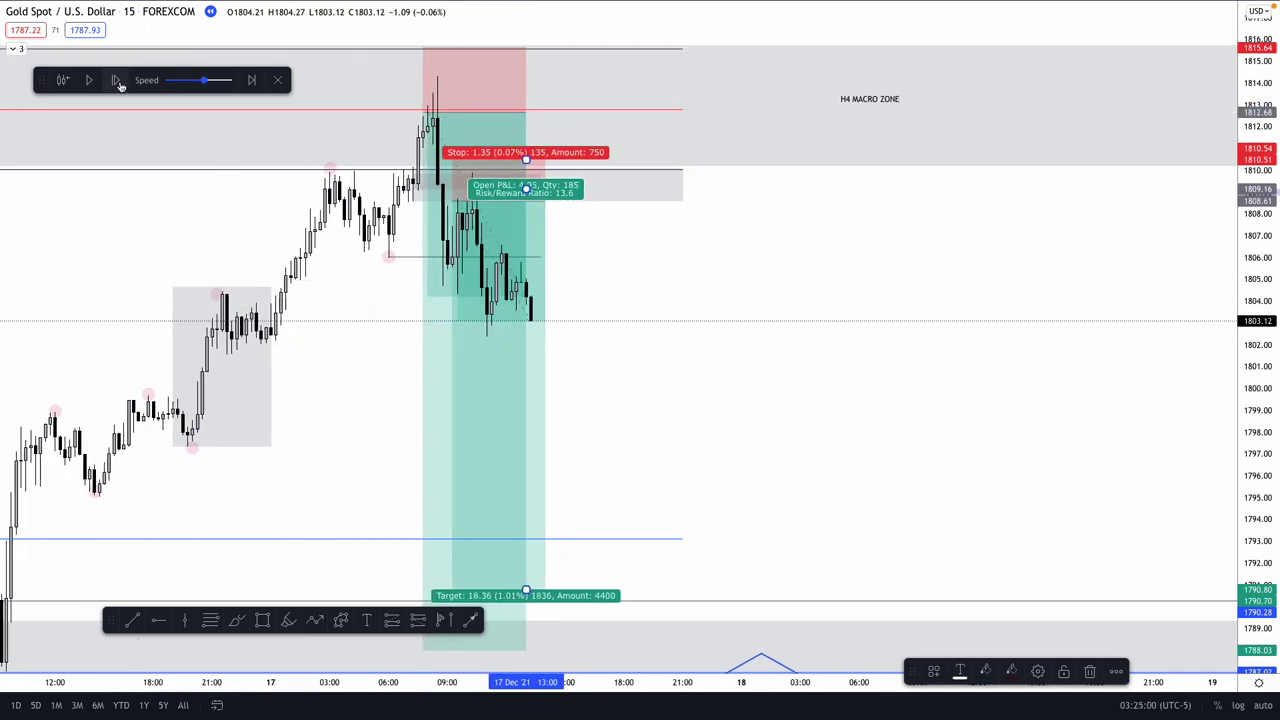
click(116, 80)
click(116, 81)
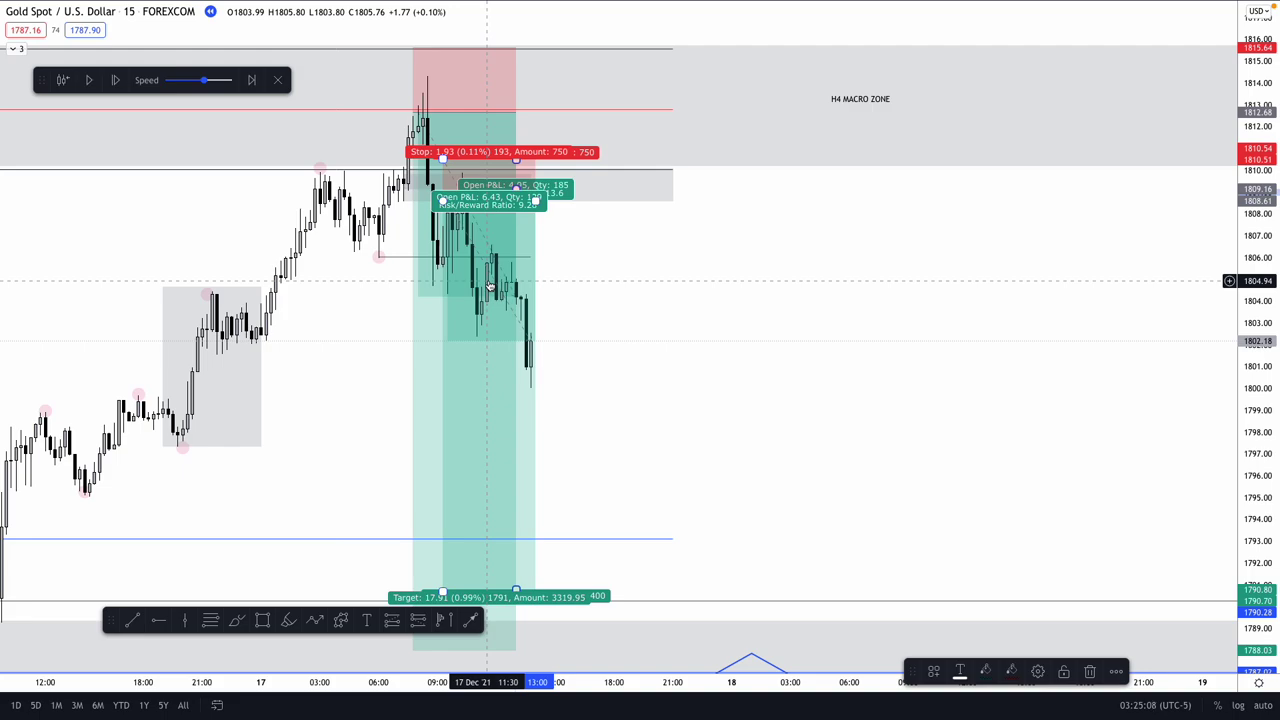
click(576, 310)
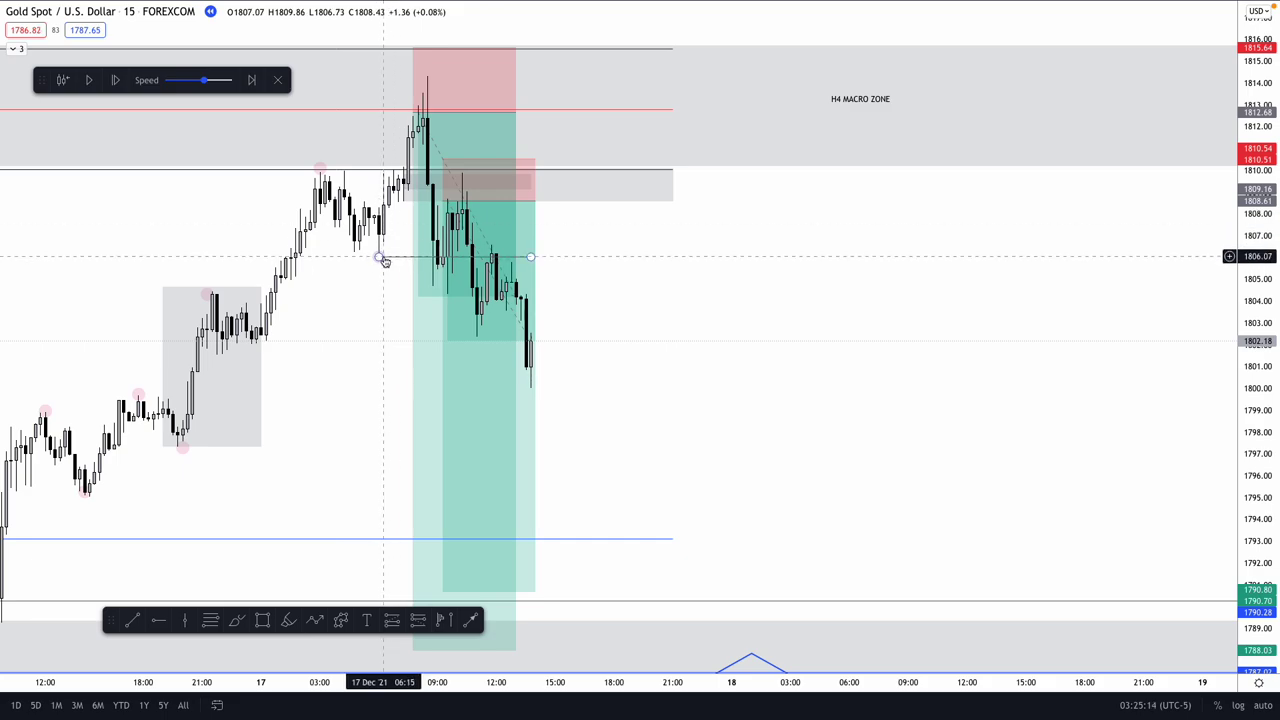
Step: Sketch a seven-segment descending zigzag path in the empty area beyond the candles, from about 1804 down to about 1790
mouse_move(493, 262)
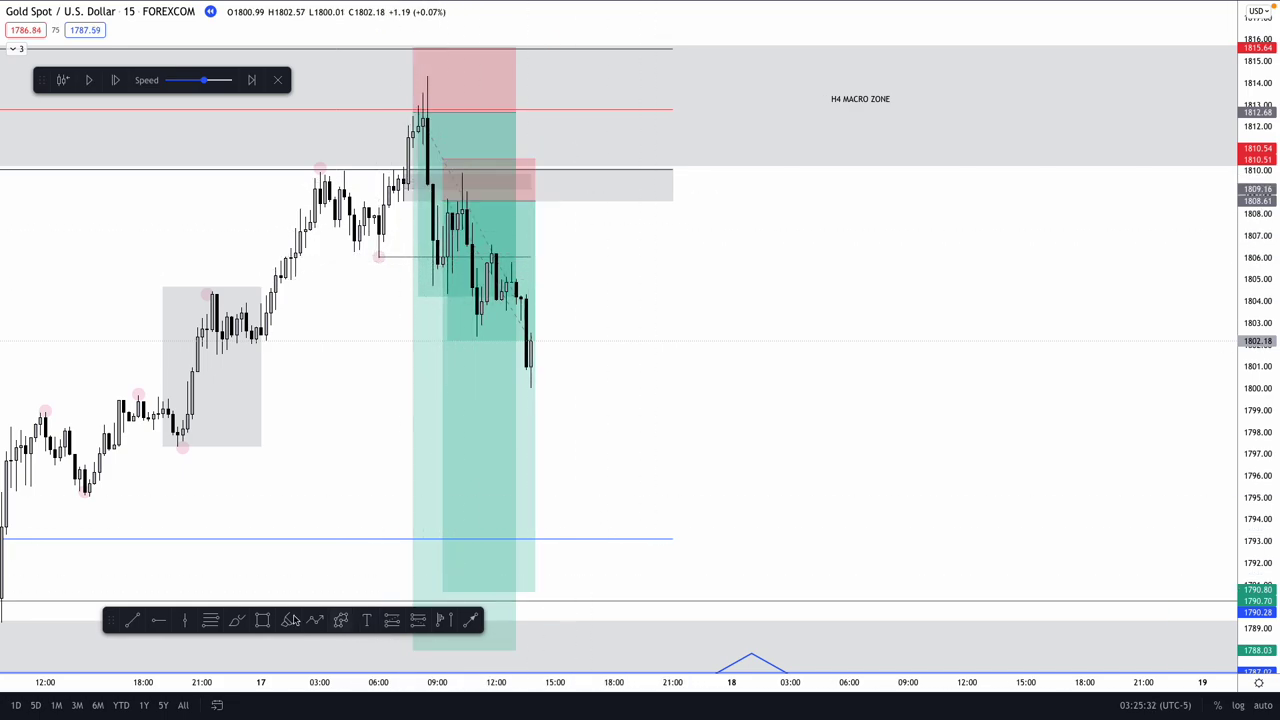
click(341, 620)
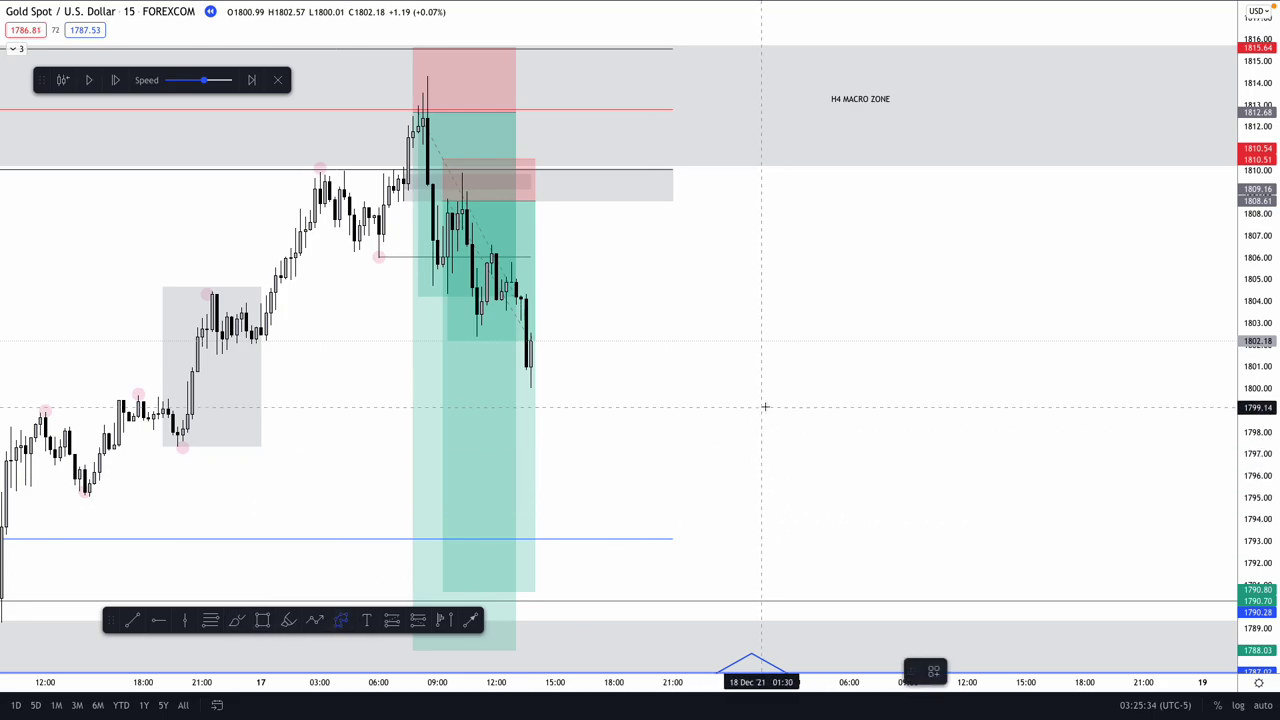
click(785, 293)
click(815, 389)
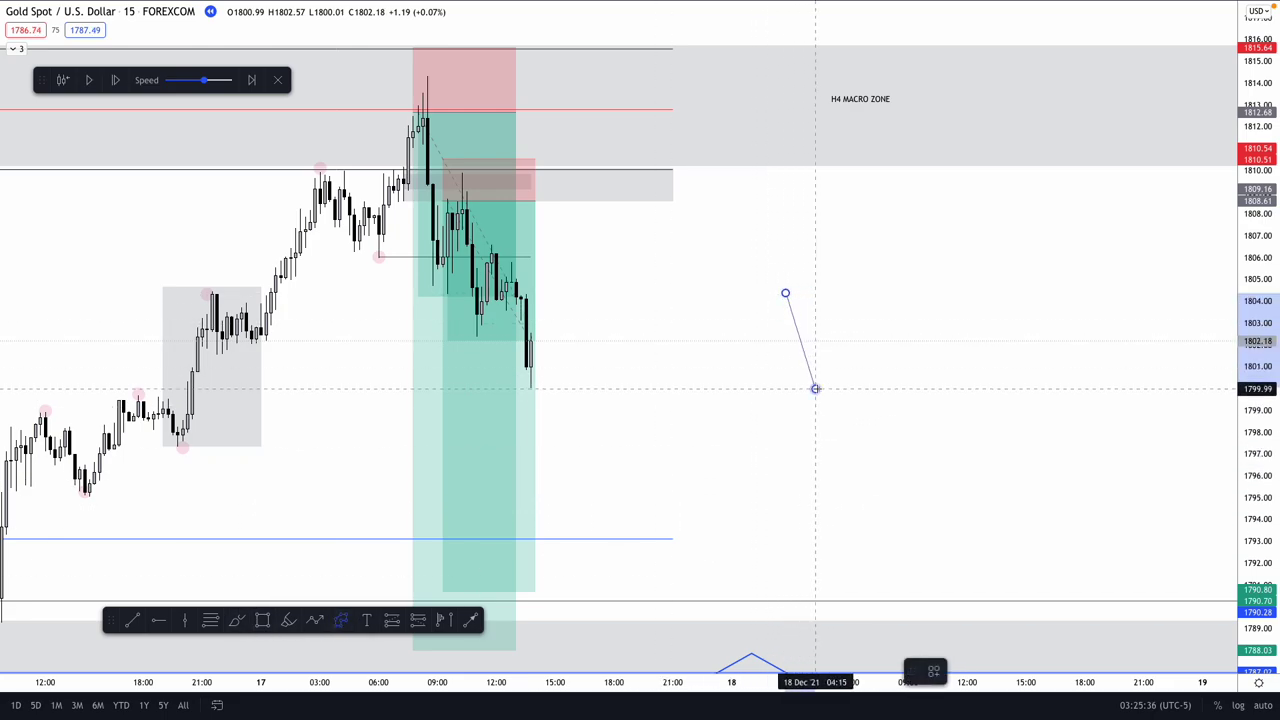
click(859, 273)
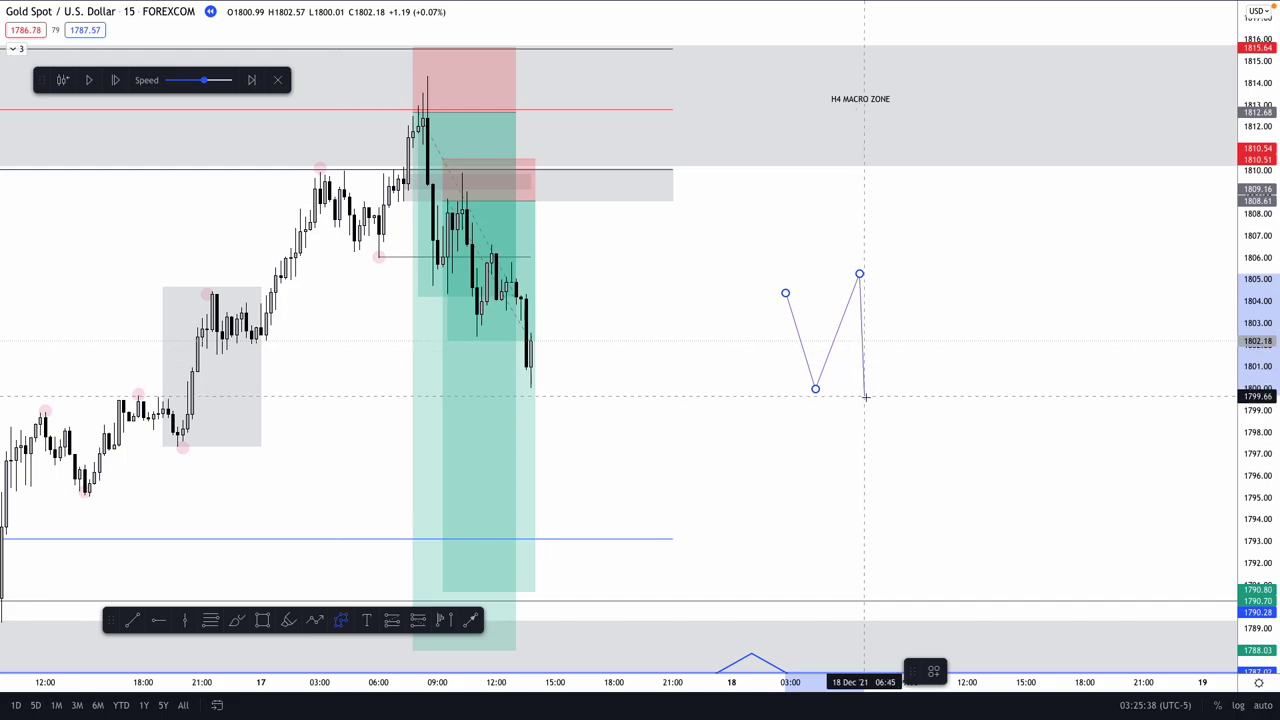
click(874, 450)
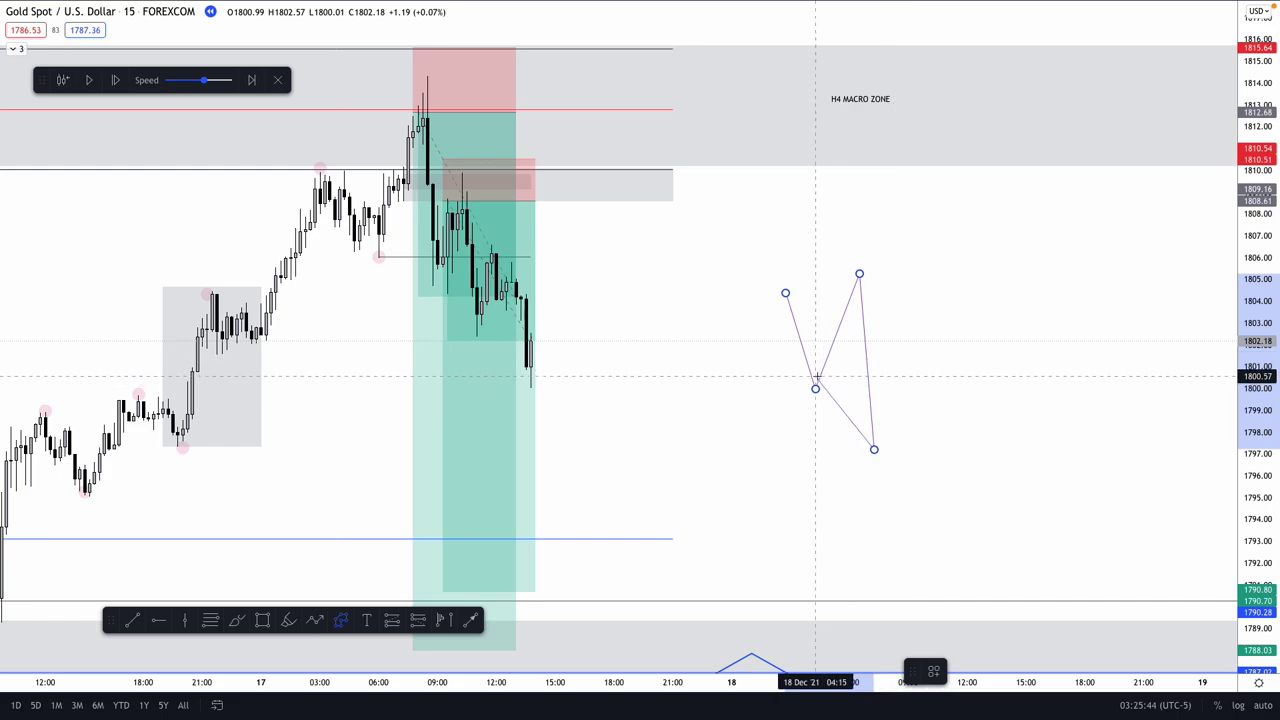
click(898, 333)
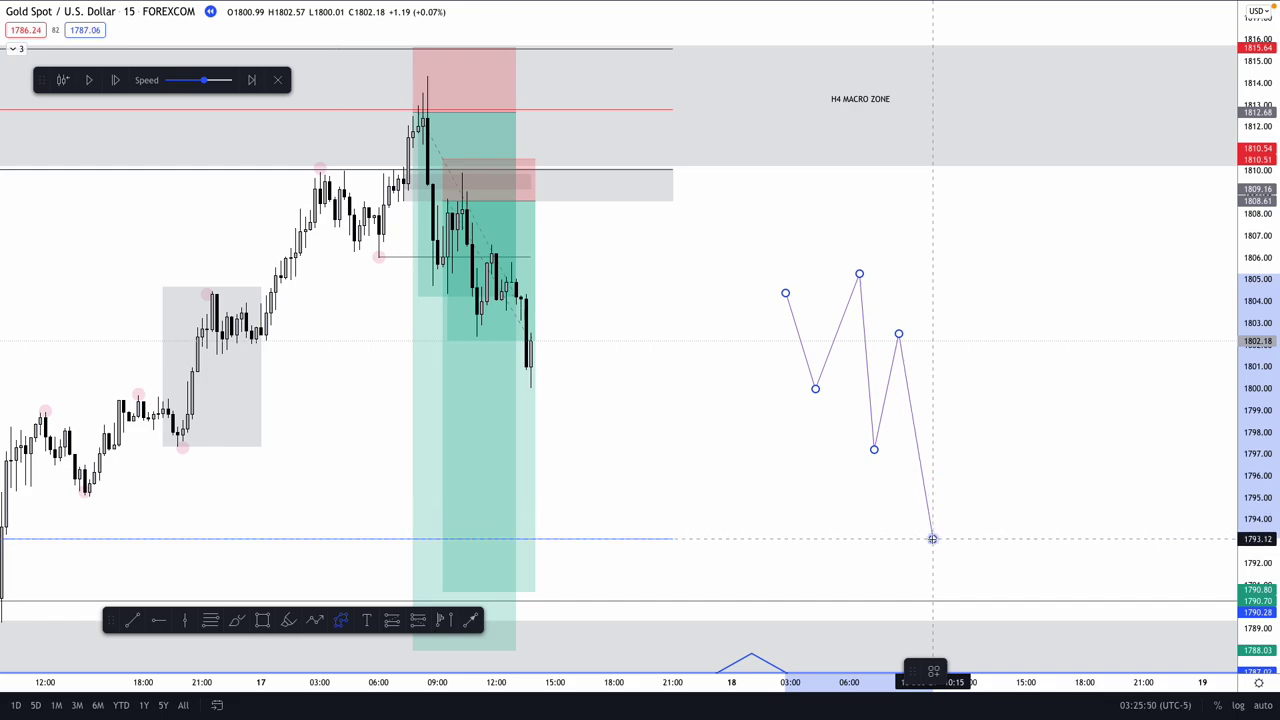
click(932, 539)
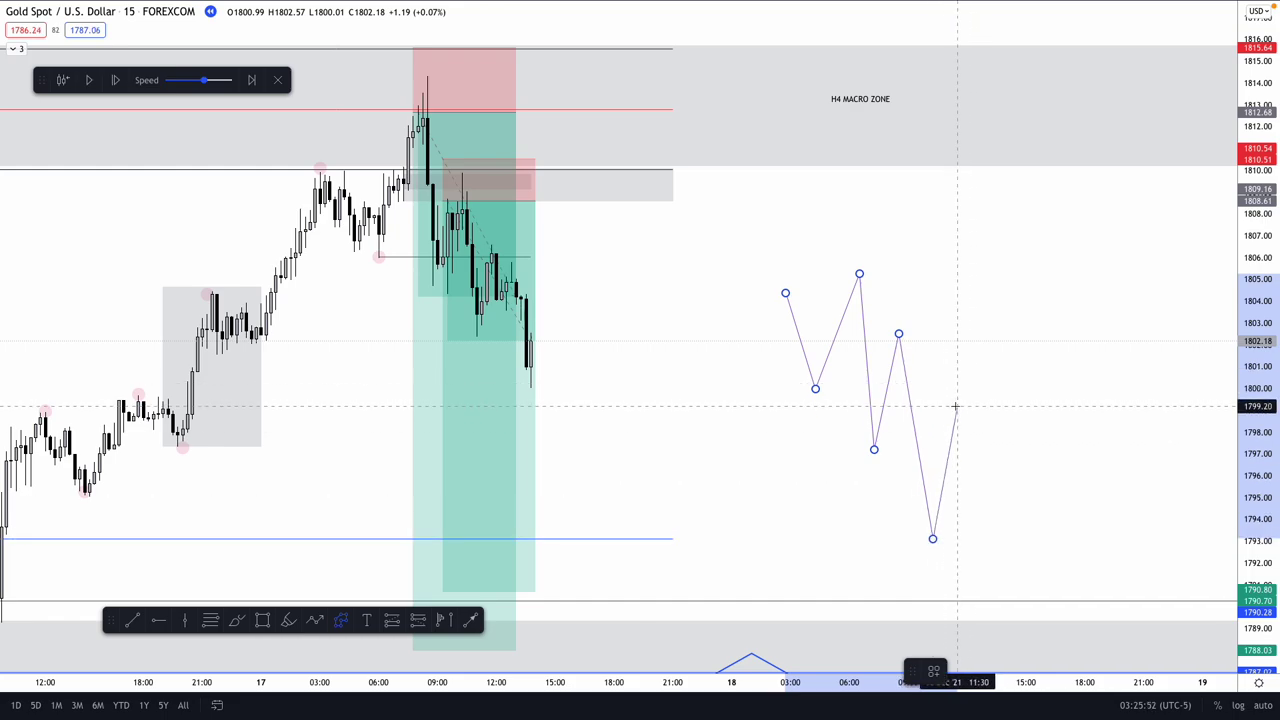
click(966, 387)
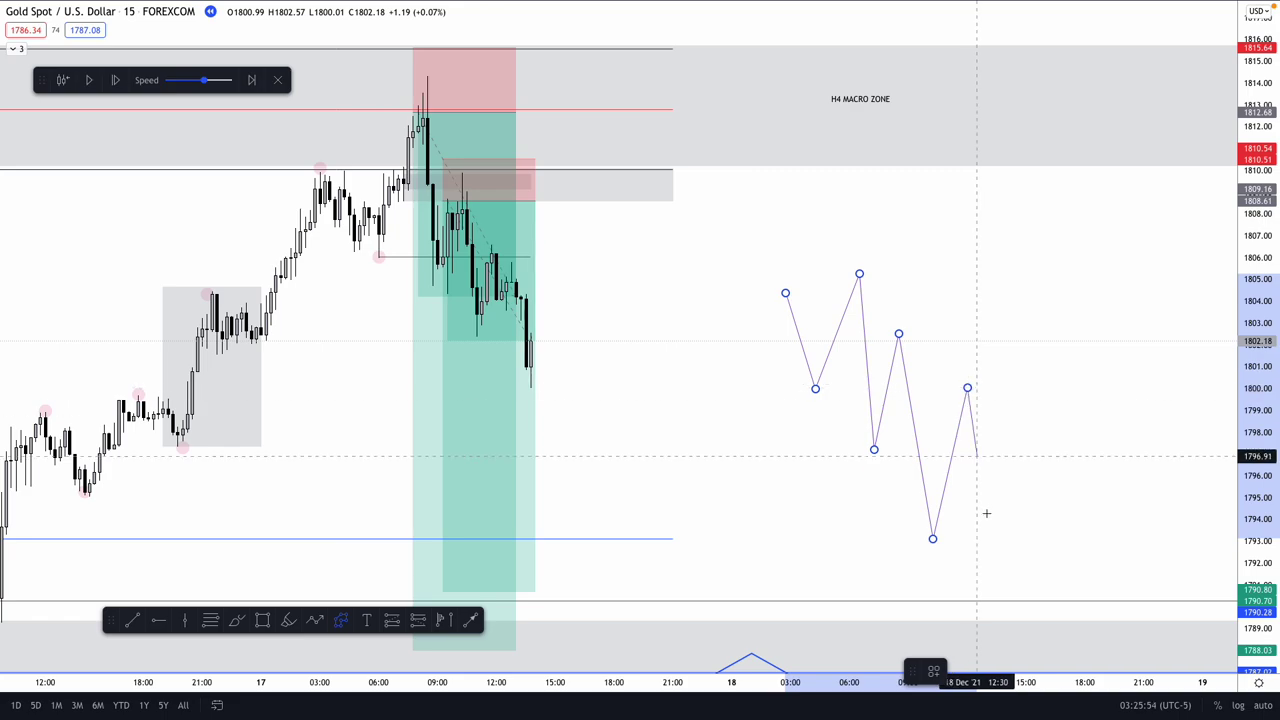
click(995, 598)
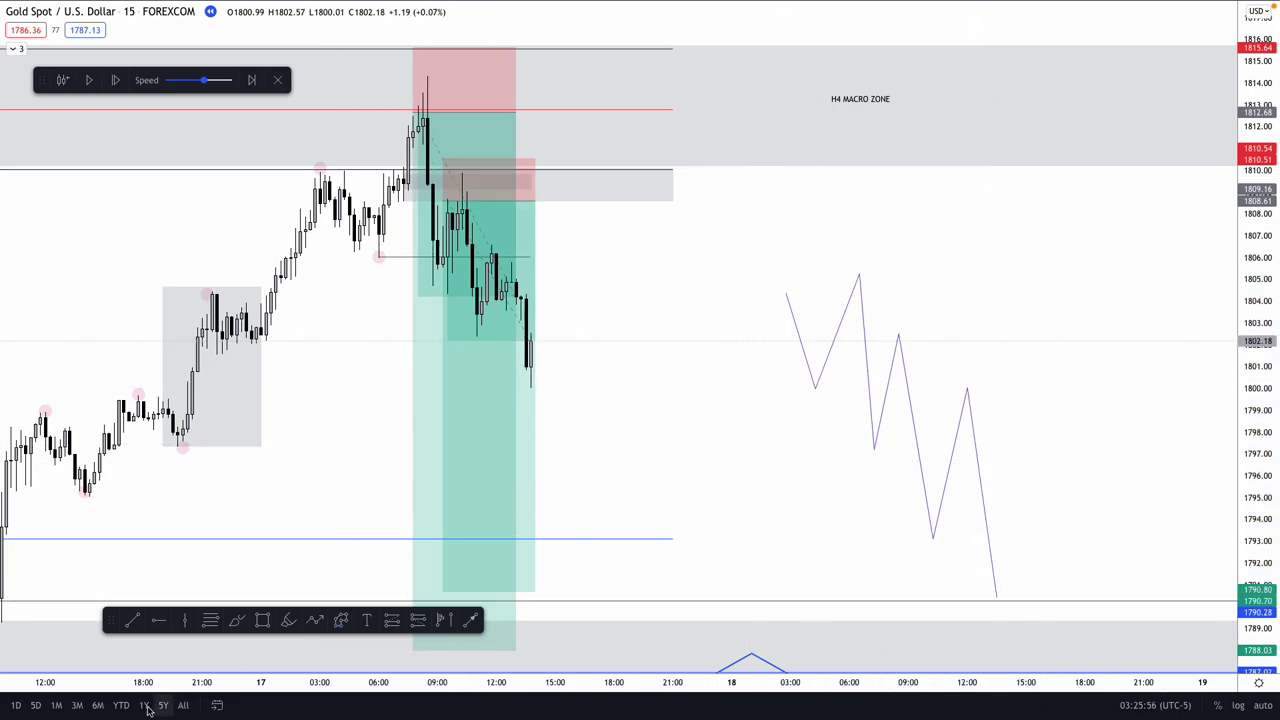
Step: Draw a horizontal trend line at about 1800 through the zigzag's first low, extending just past the sketch's last leg
click(132, 619)
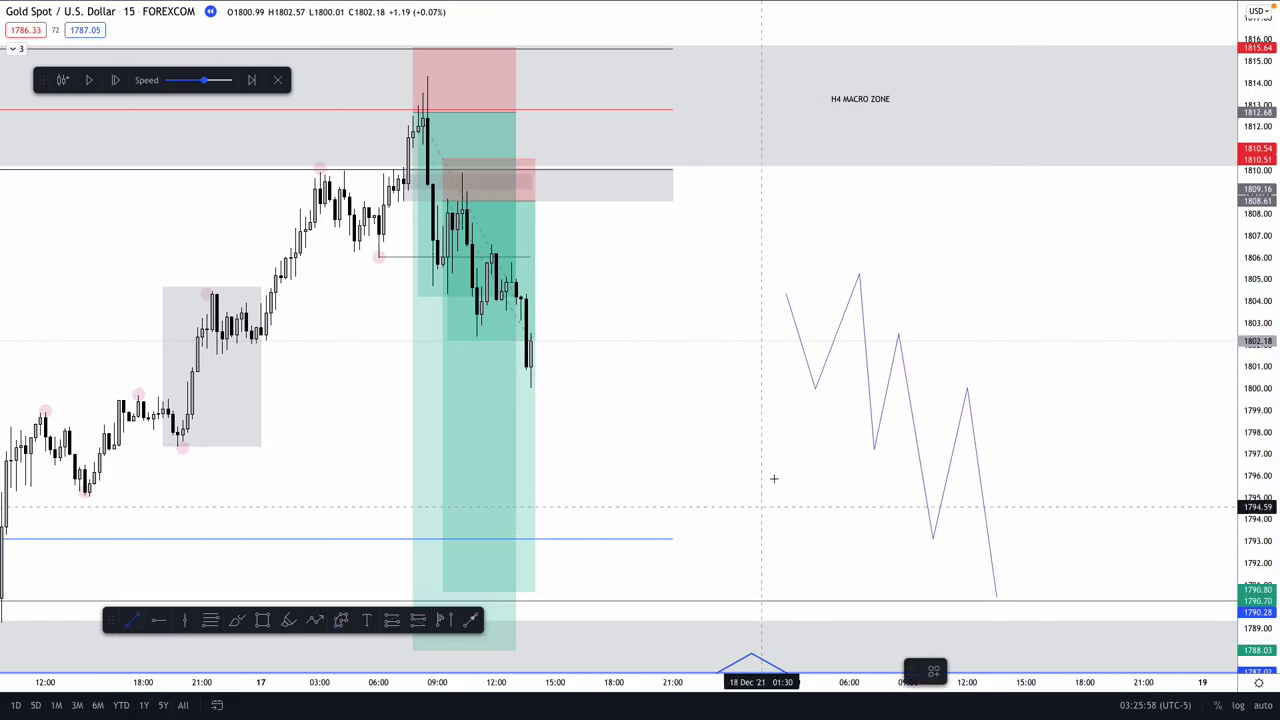
click(800, 388)
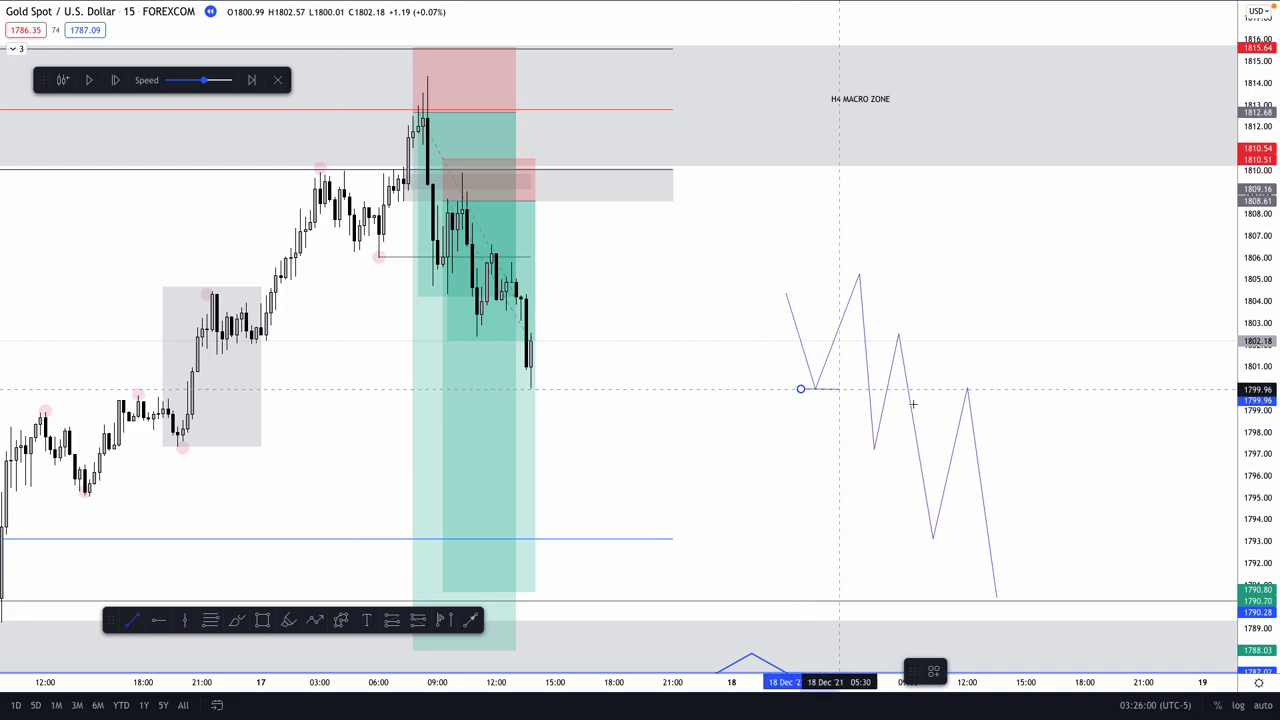
click(1025, 389)
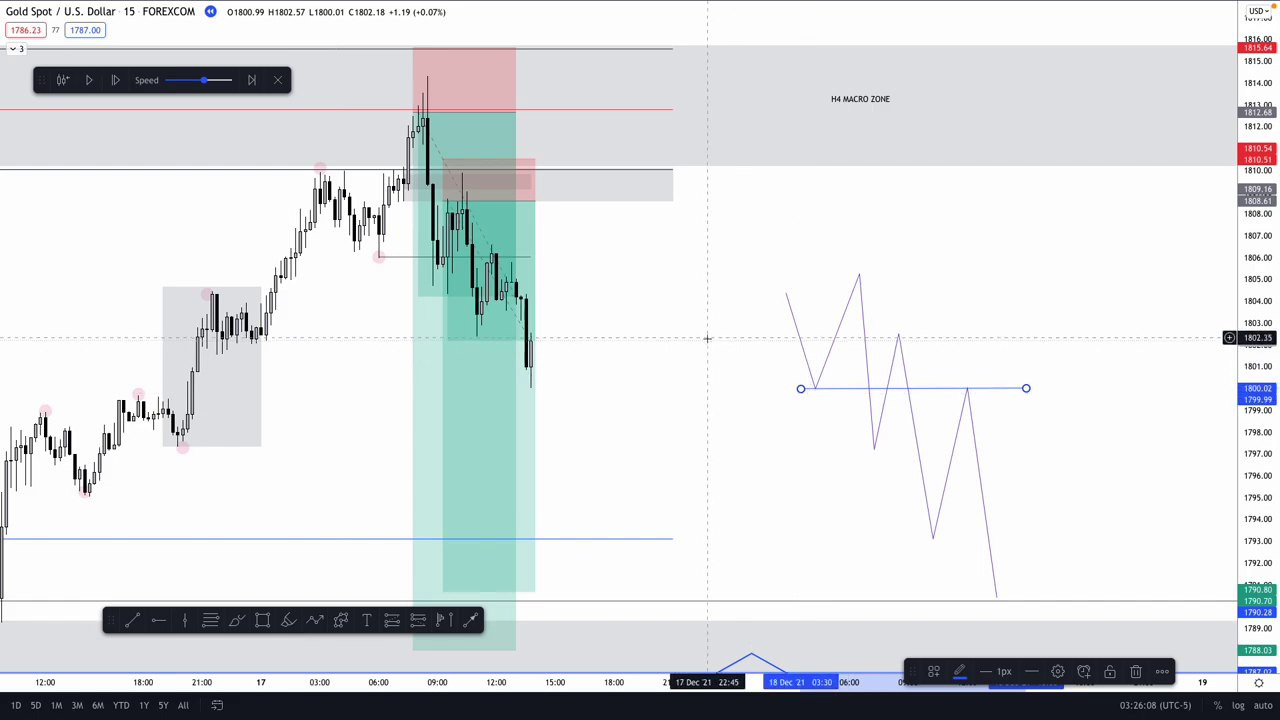
Step: Delete the descending zigzag path and select the horizontal line at 1800
click(866, 357)
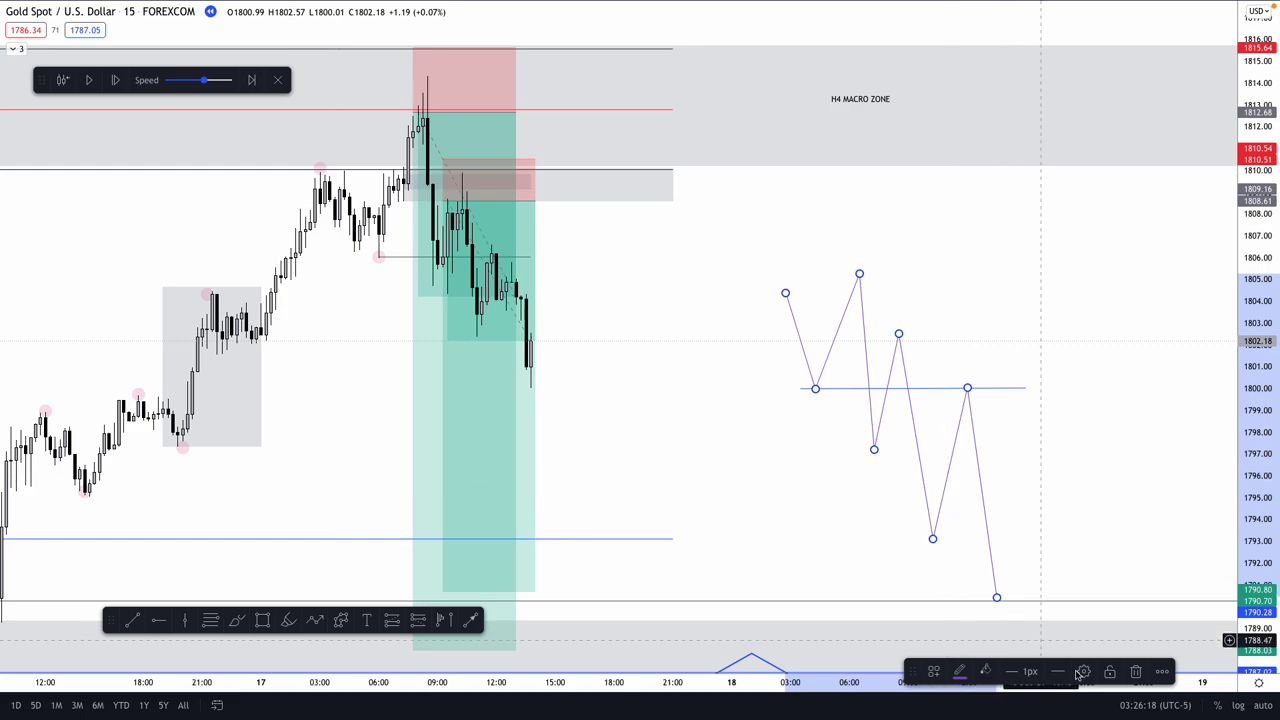
click(1135, 671)
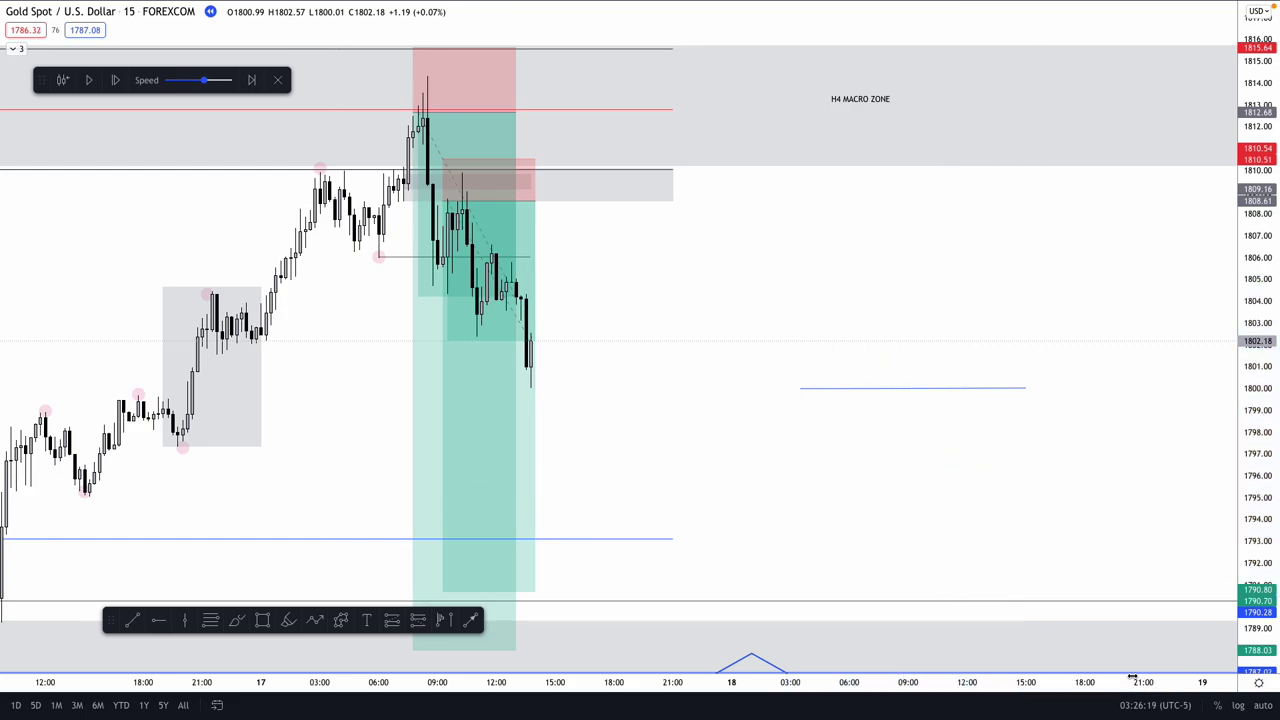
click(890, 390)
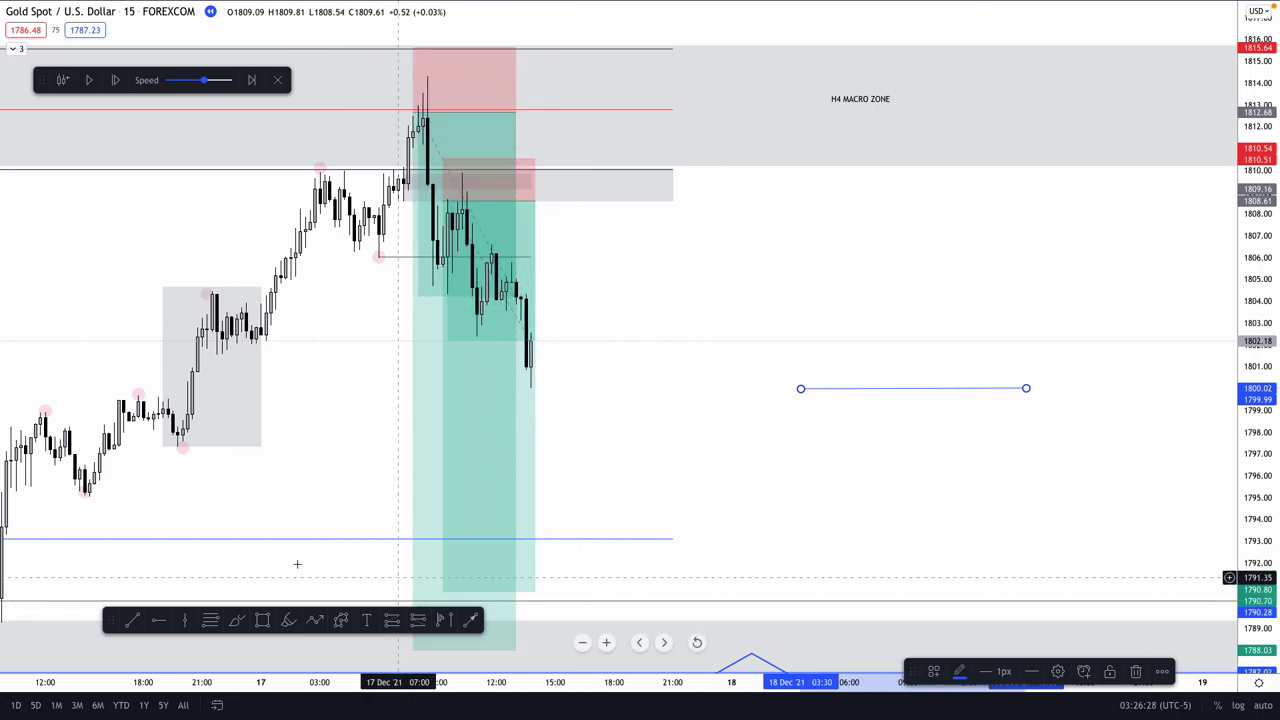
Step: Draw a zone rectangle from 1798.22 to 1797.24 at the upswing's origin, spanning 19:45 on 16 December to 14:30 on 17 December
click(262, 620)
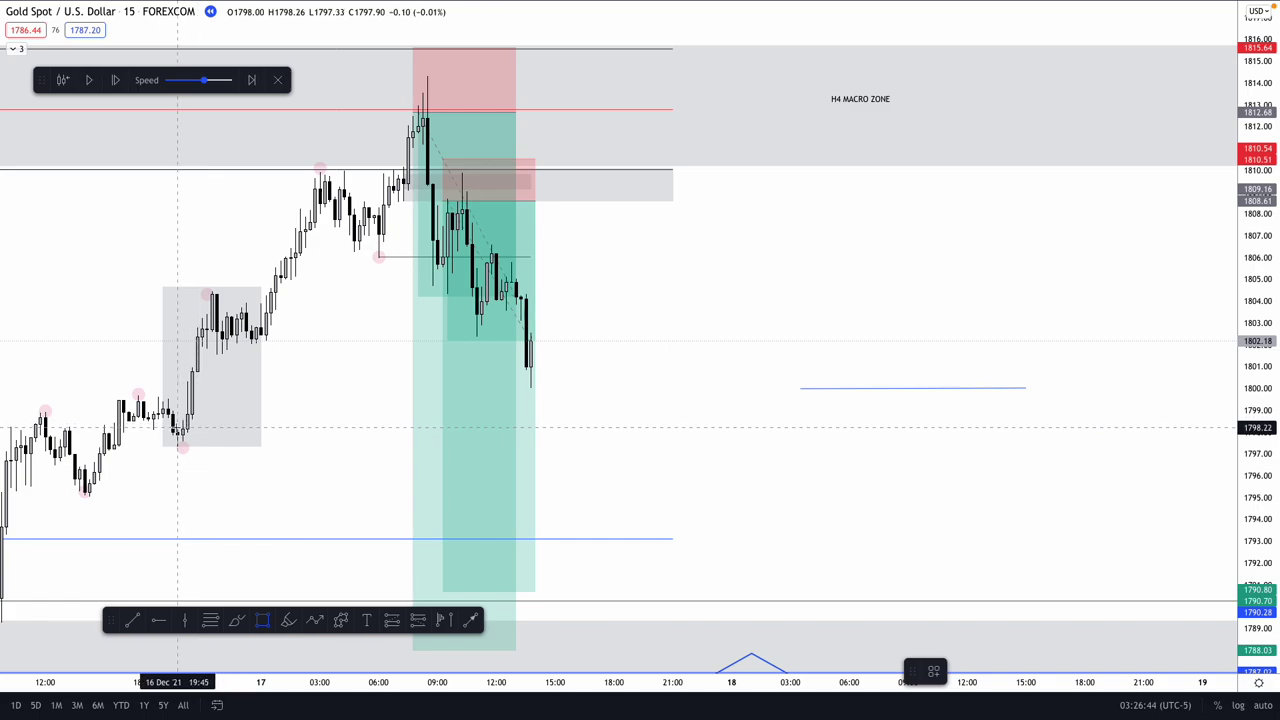
mouse_move(178, 428)
mouse_down()
mouse_move(196, 452)
mouse_move(545, 450)
mouse_up()
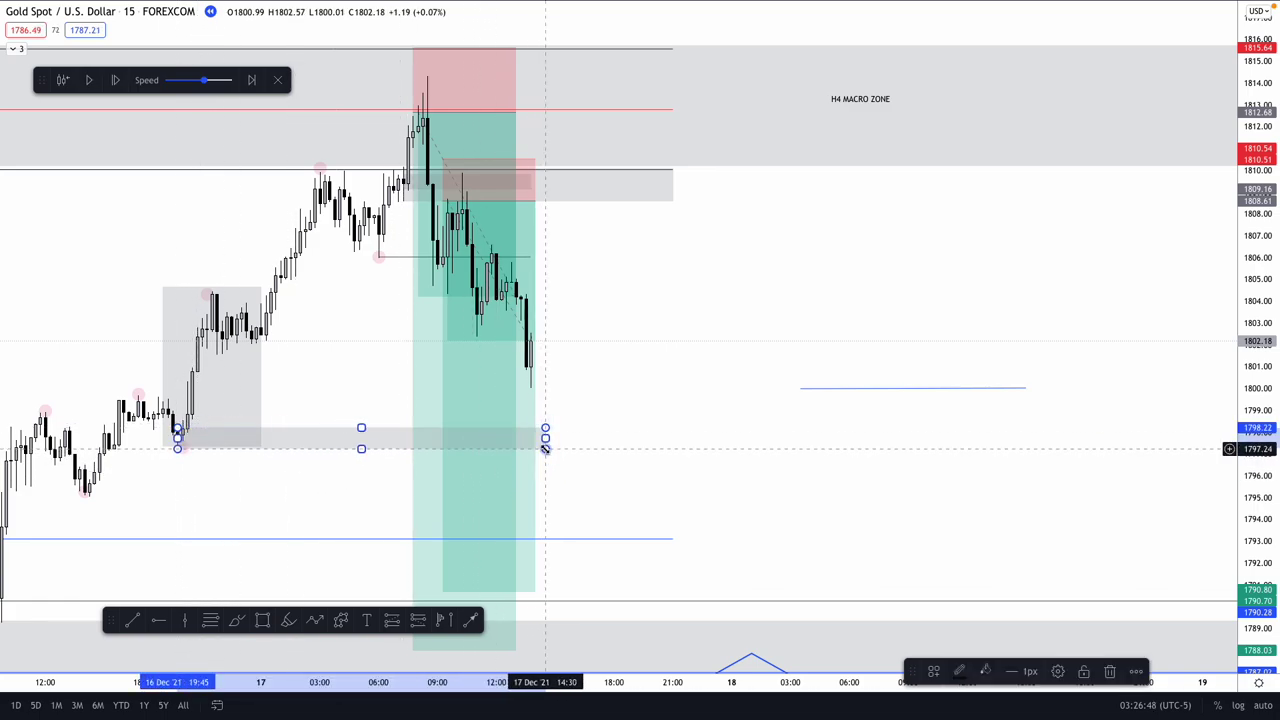
click(334, 491)
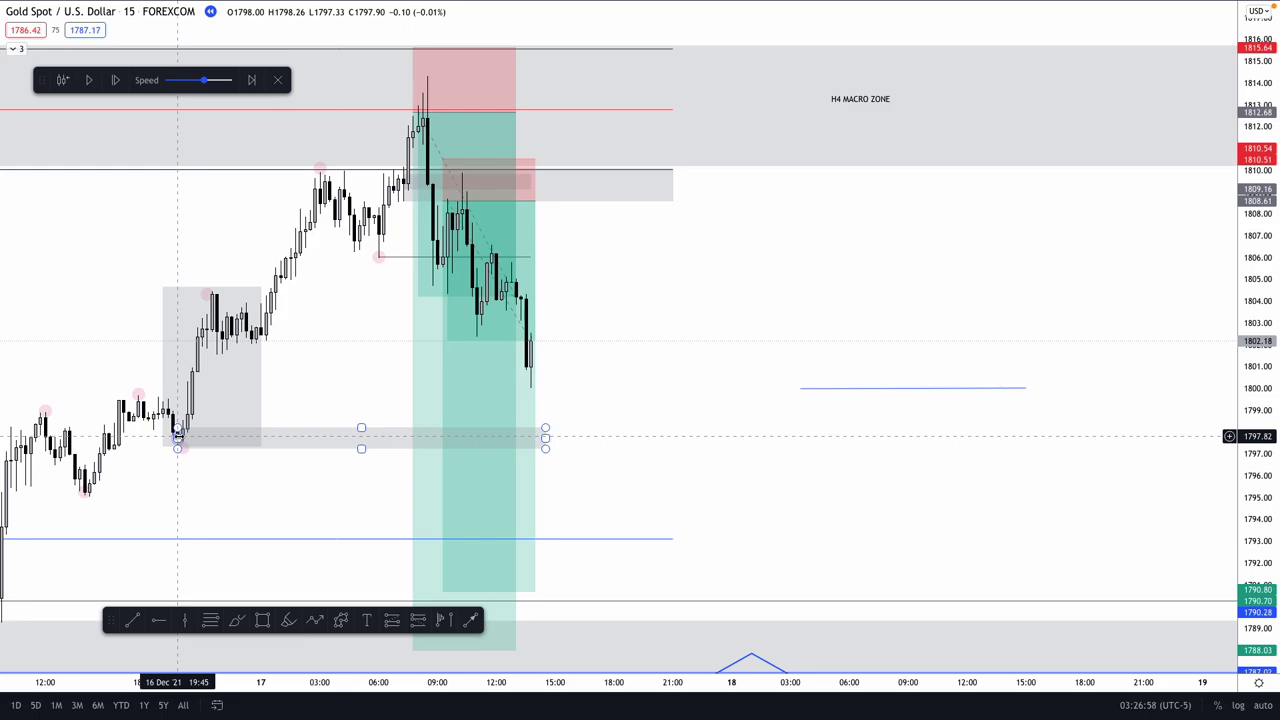
Step: Draw a second zone rectangle from 1796.20 to 1795.04 at the earlier swing low, spanning 14:00 on 16 December to 22:45 on 17 December
click(263, 621)
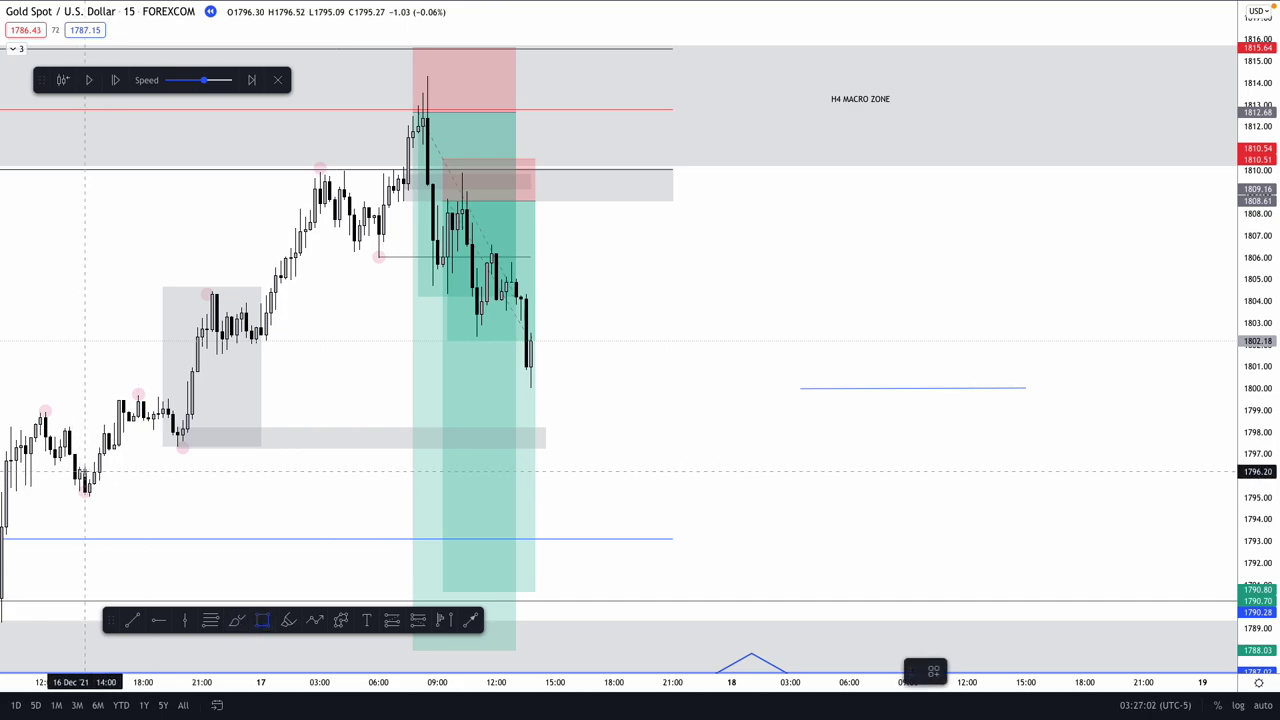
click(85, 471)
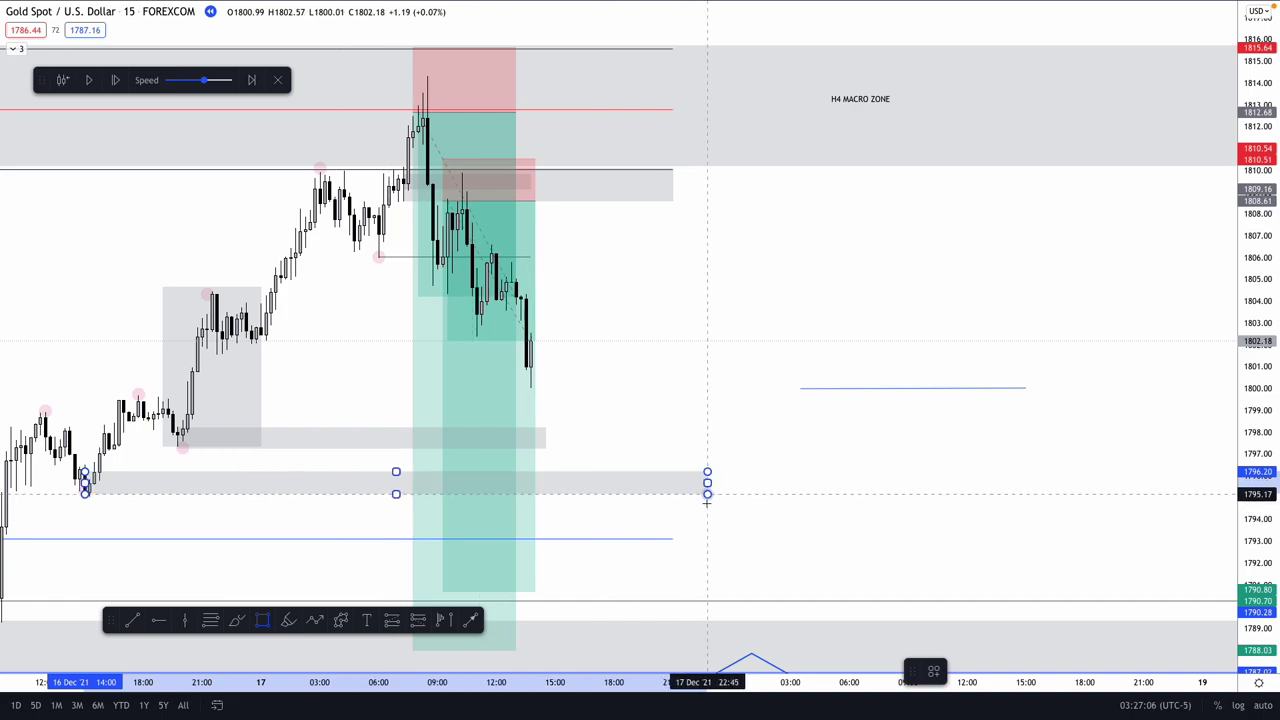
click(707, 497)
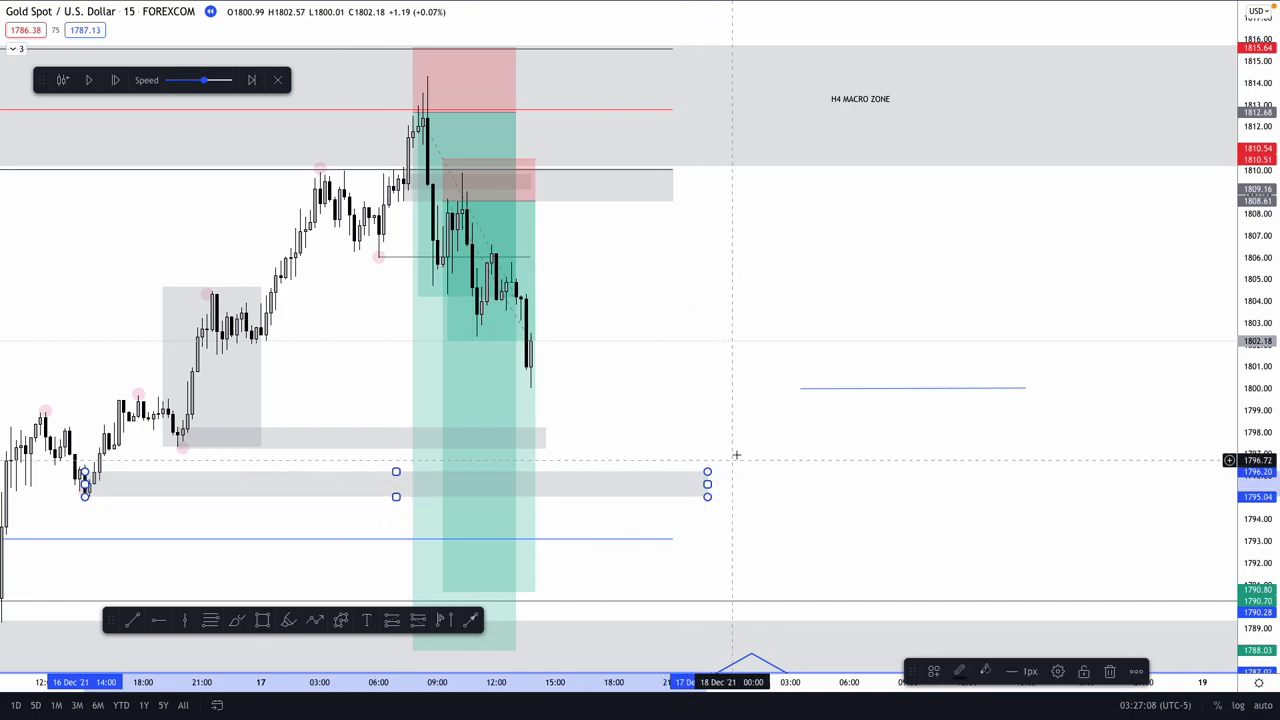
click(736, 455)
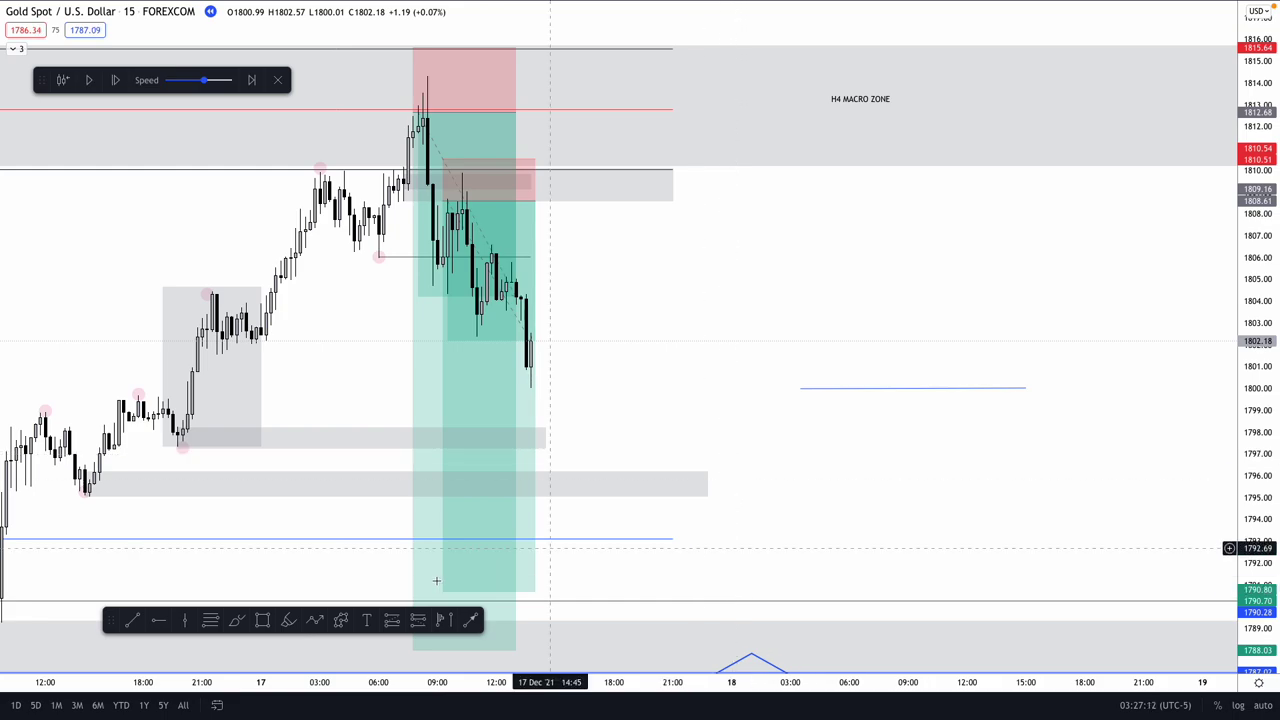
Step: Place a long position at 14:00 on 17 December with entry 1798.28 and stop 1797.24, narrowed to end at 15:45
click(394, 620)
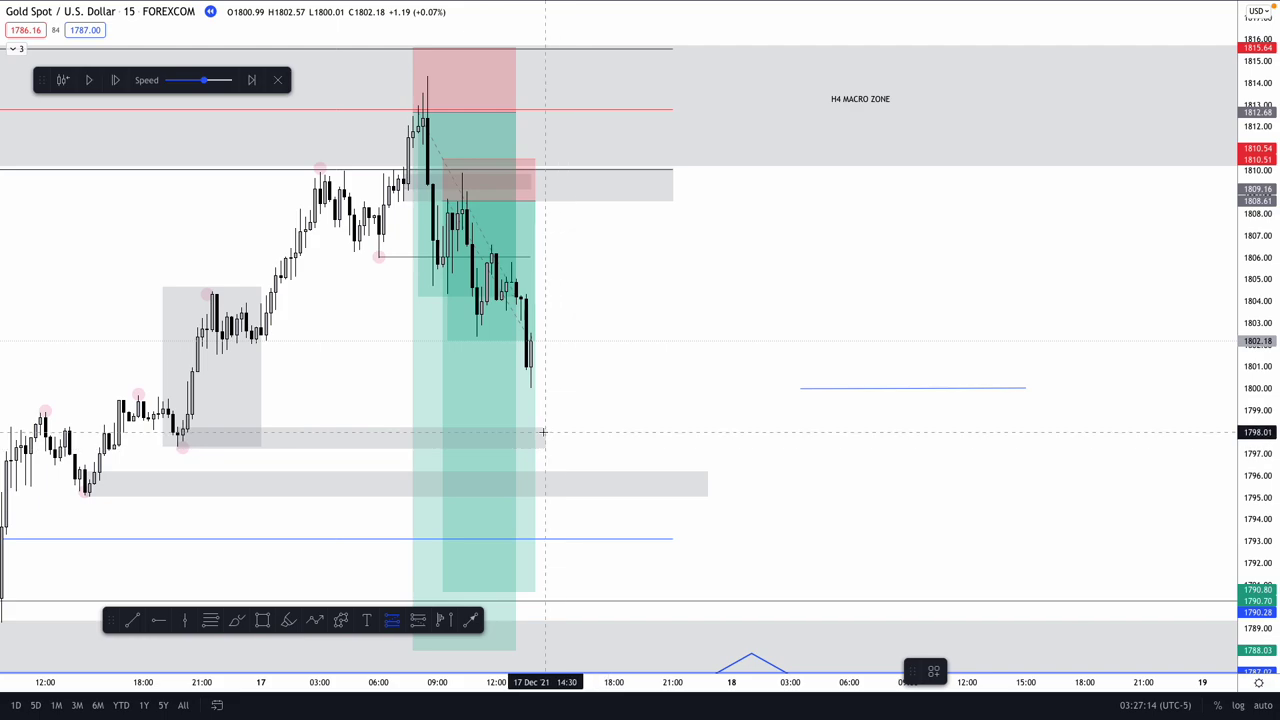
click(536, 427)
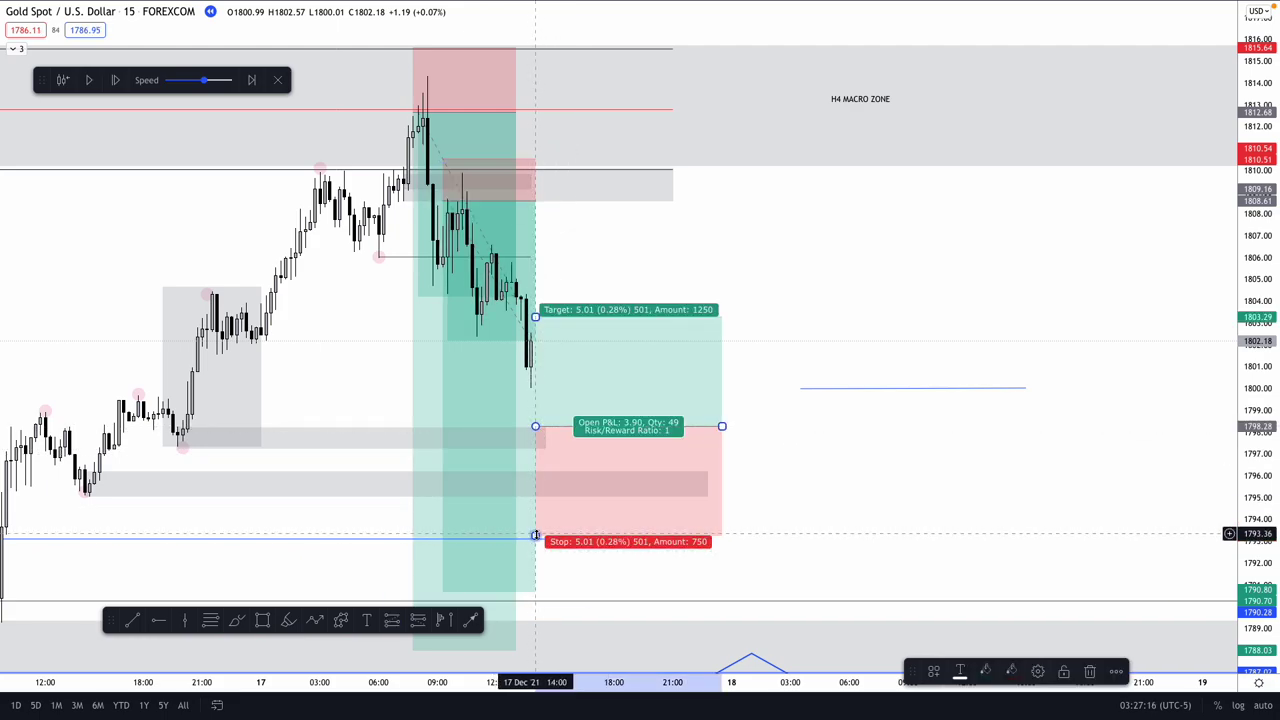
drag(535, 536, 539, 450)
click(704, 484)
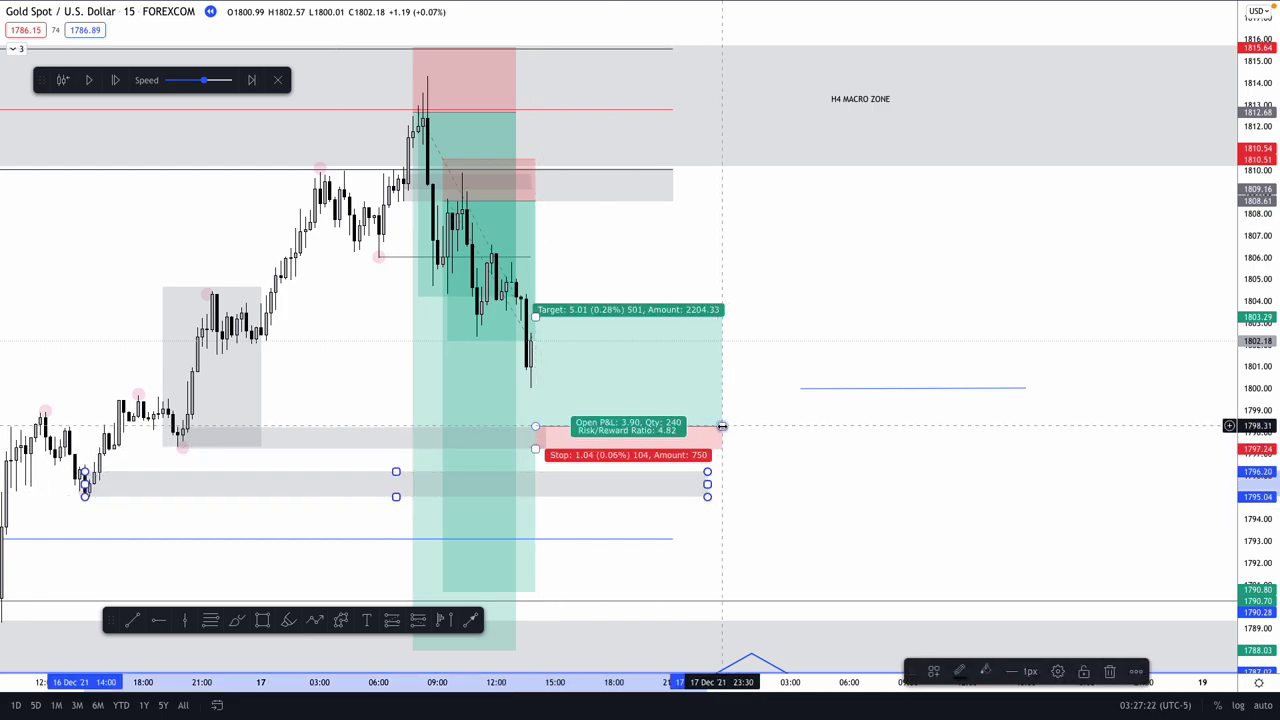
drag(722, 426, 572, 426)
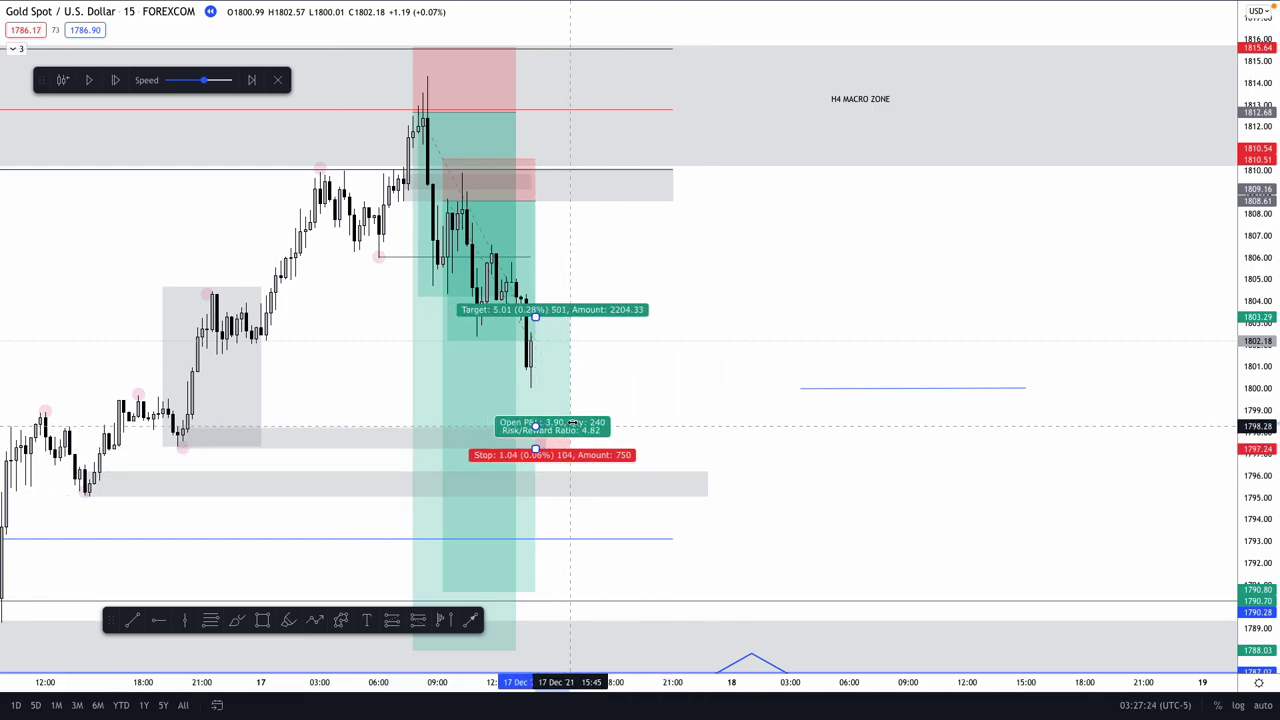
click(678, 420)
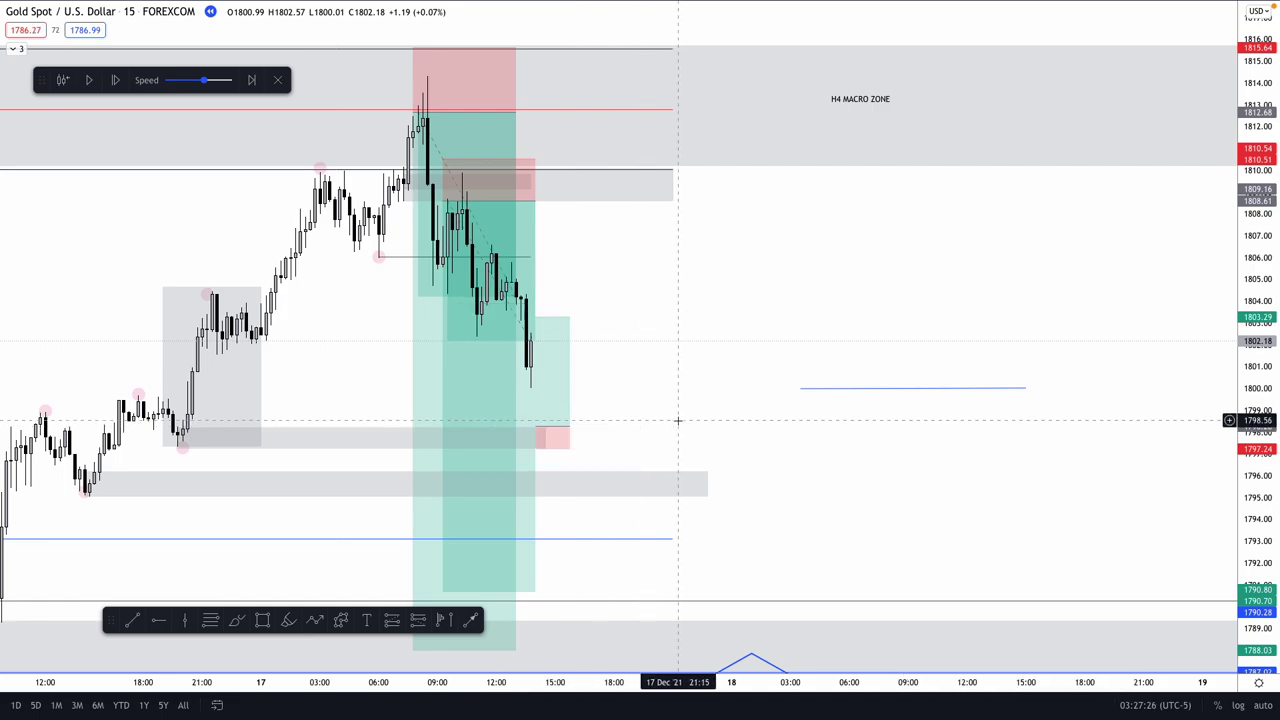
Step: Place a long position at 19:30 on 17 December with entry 1796.24, stop 1794.98 and target 1804.61
click(396, 624)
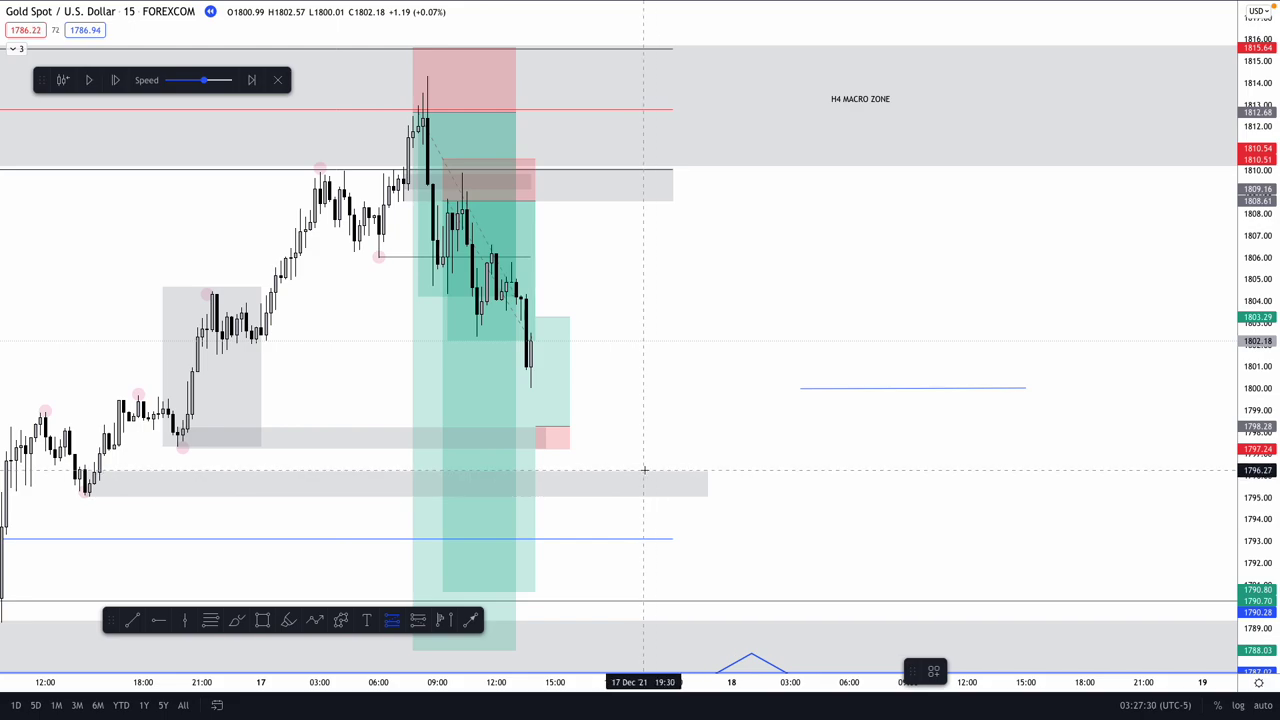
click(644, 470)
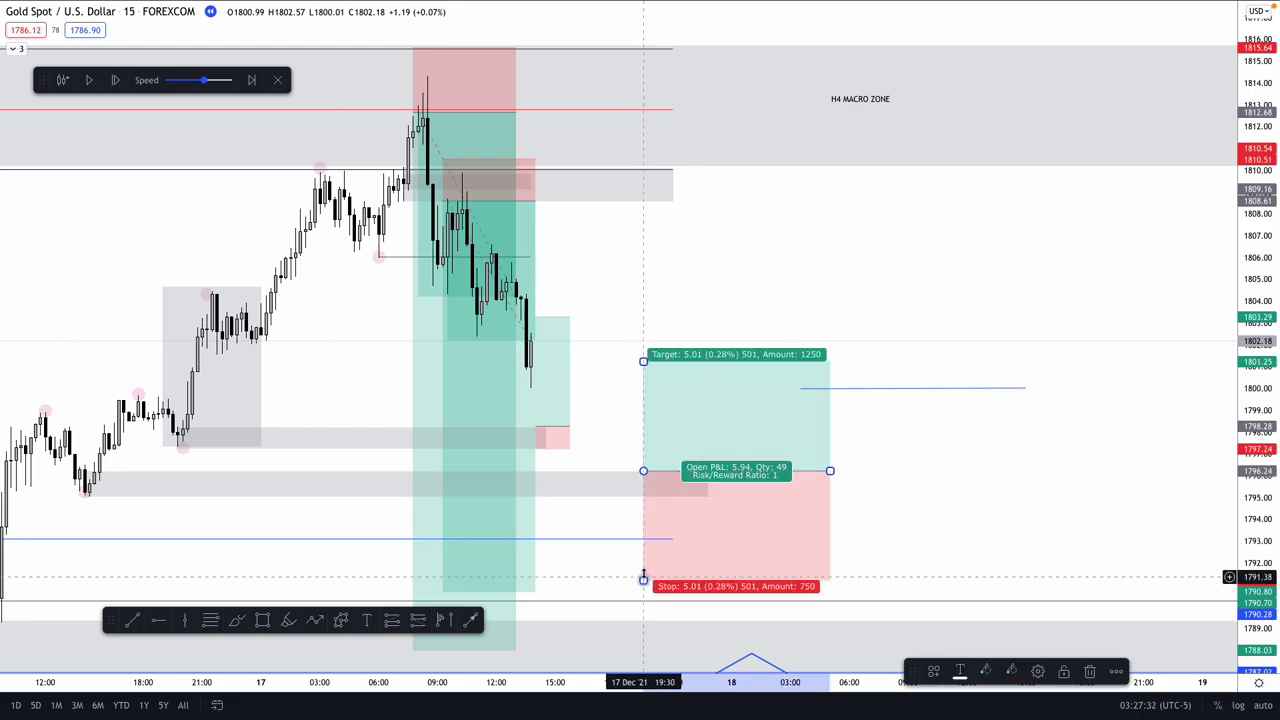
drag(643, 578, 643, 498)
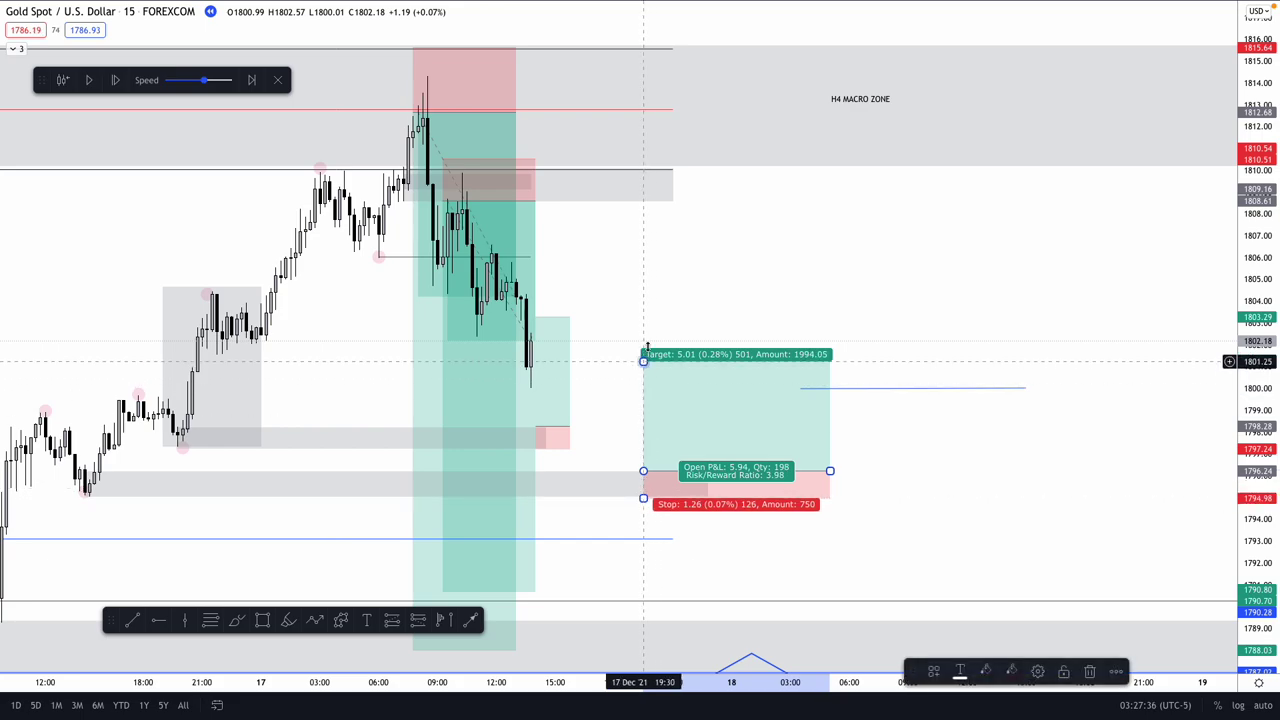
drag(644, 360, 643, 288)
click(837, 268)
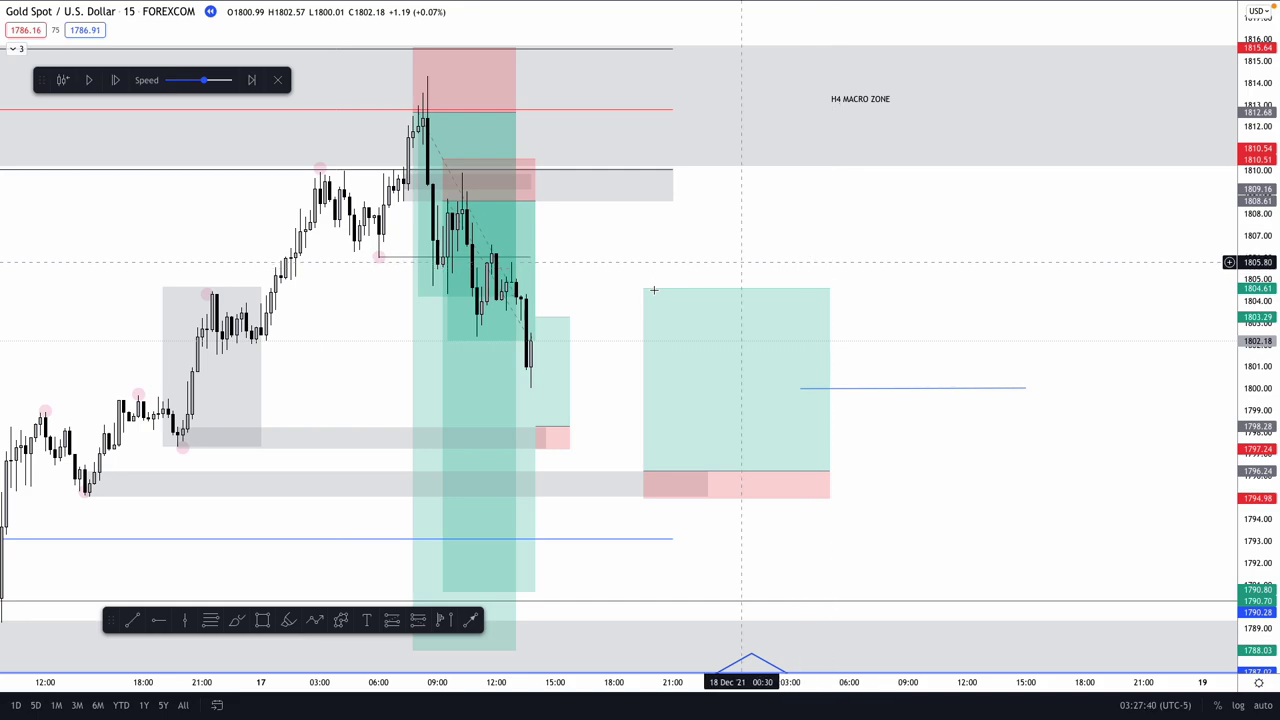
Step: Draw a horizontal structure line at 1804.09 from the 12:00 low on 17 December to about 19:15
click(132, 621)
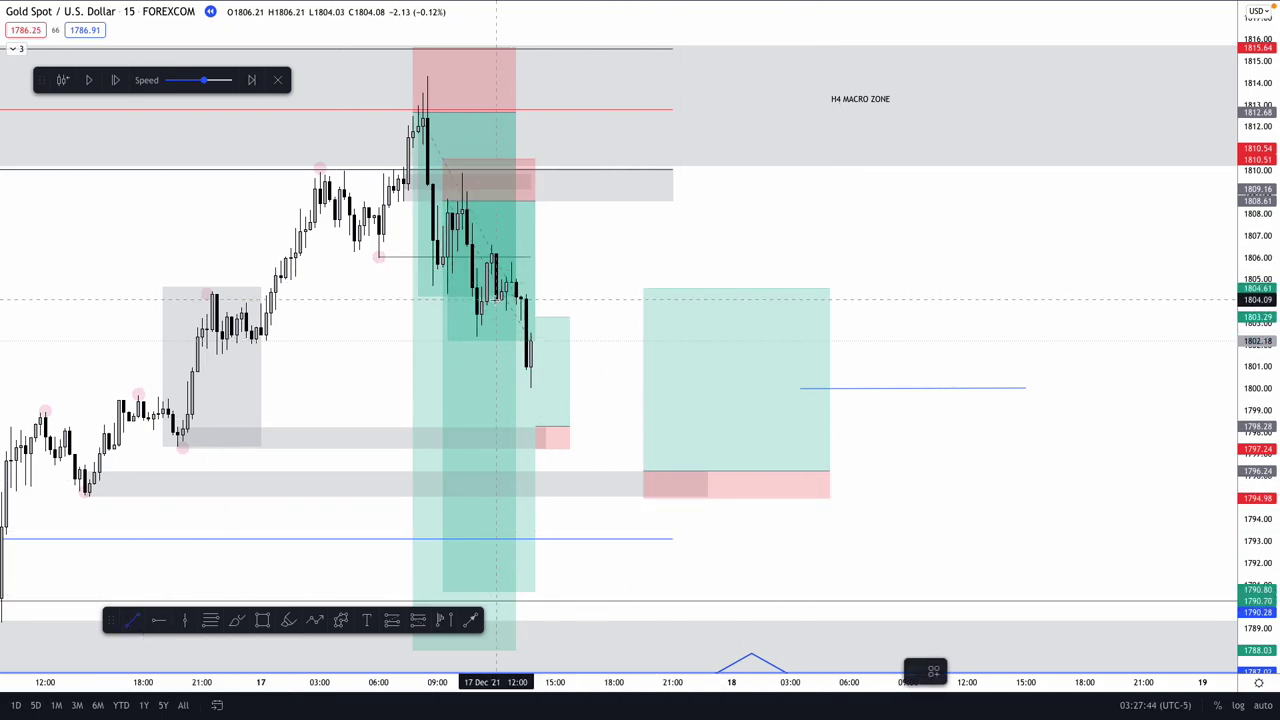
click(496, 299)
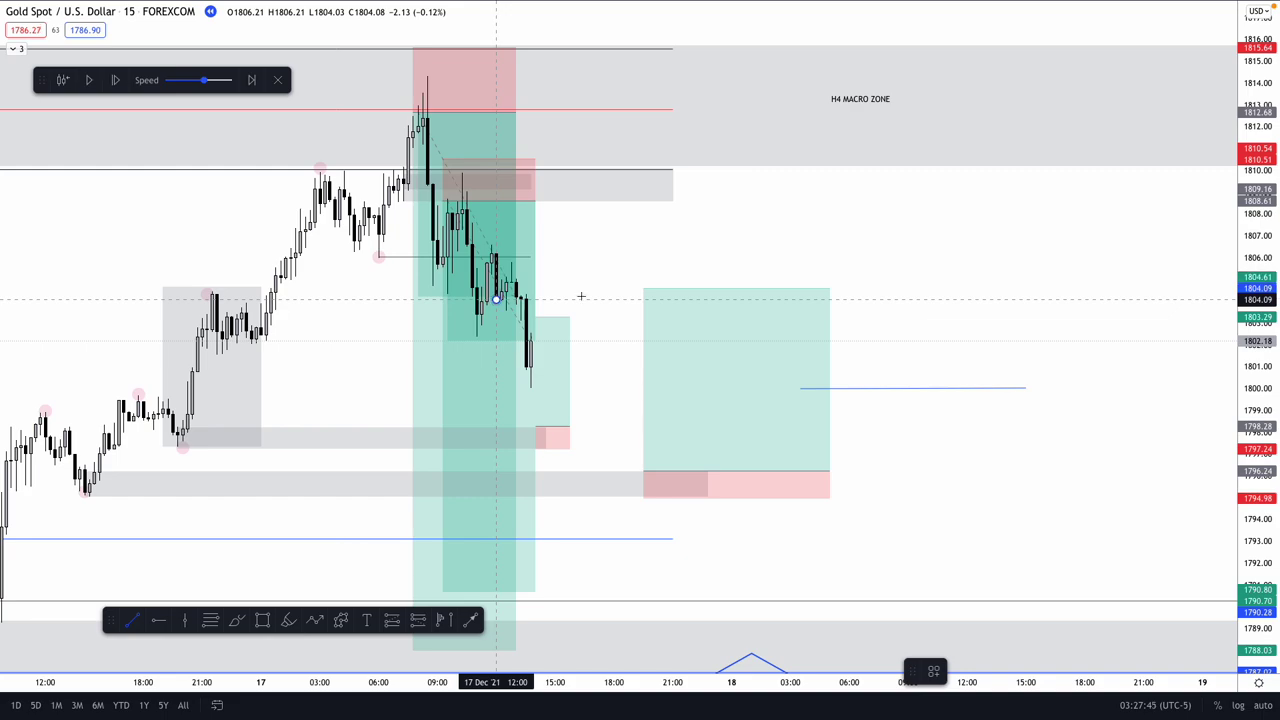
click(640, 302)
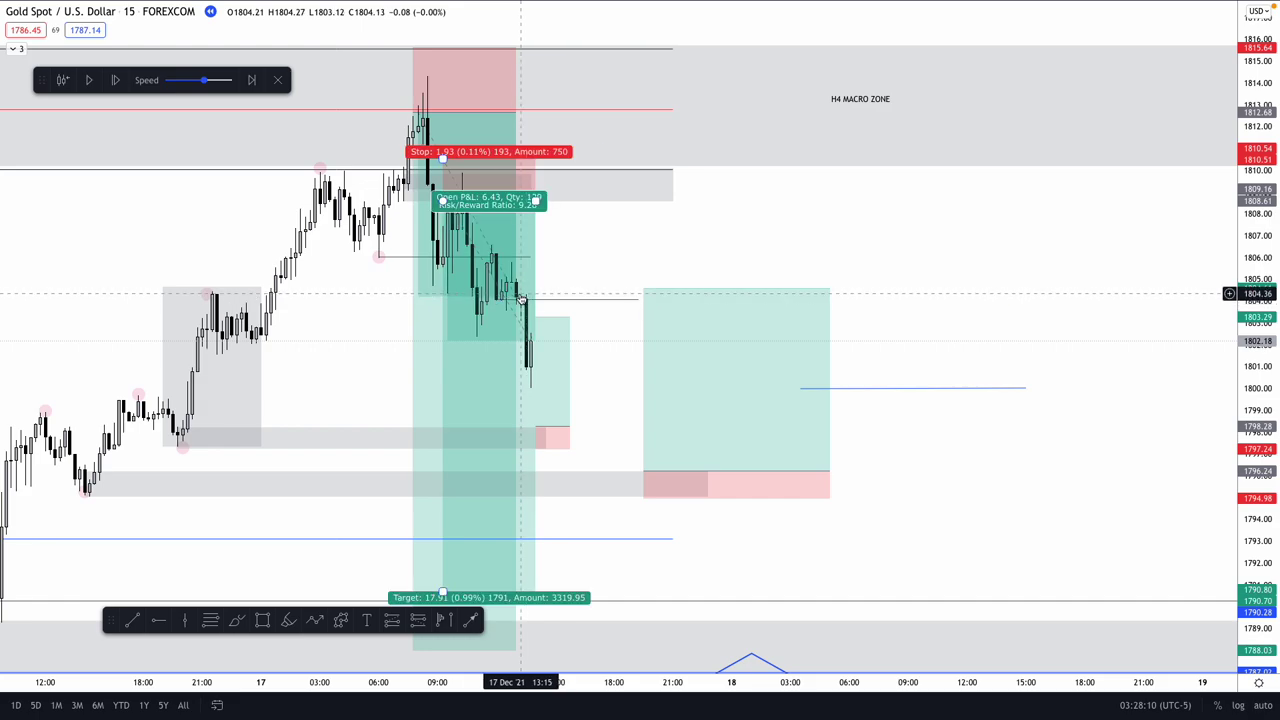
Step: Switch the chart to the 5-minute interval and draw a zone rectangle from 1804.88 to 1803.97, spanning 13:05 to 19:30 on 17 December
text(5)
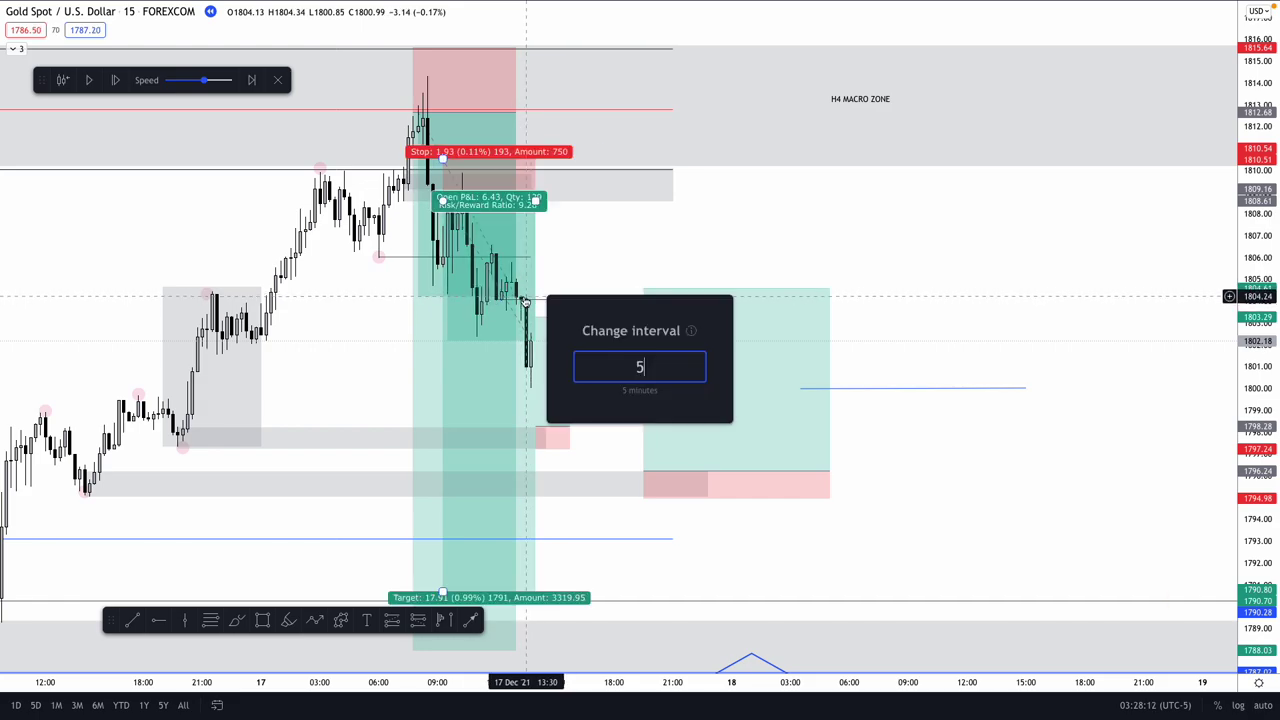
key(Return)
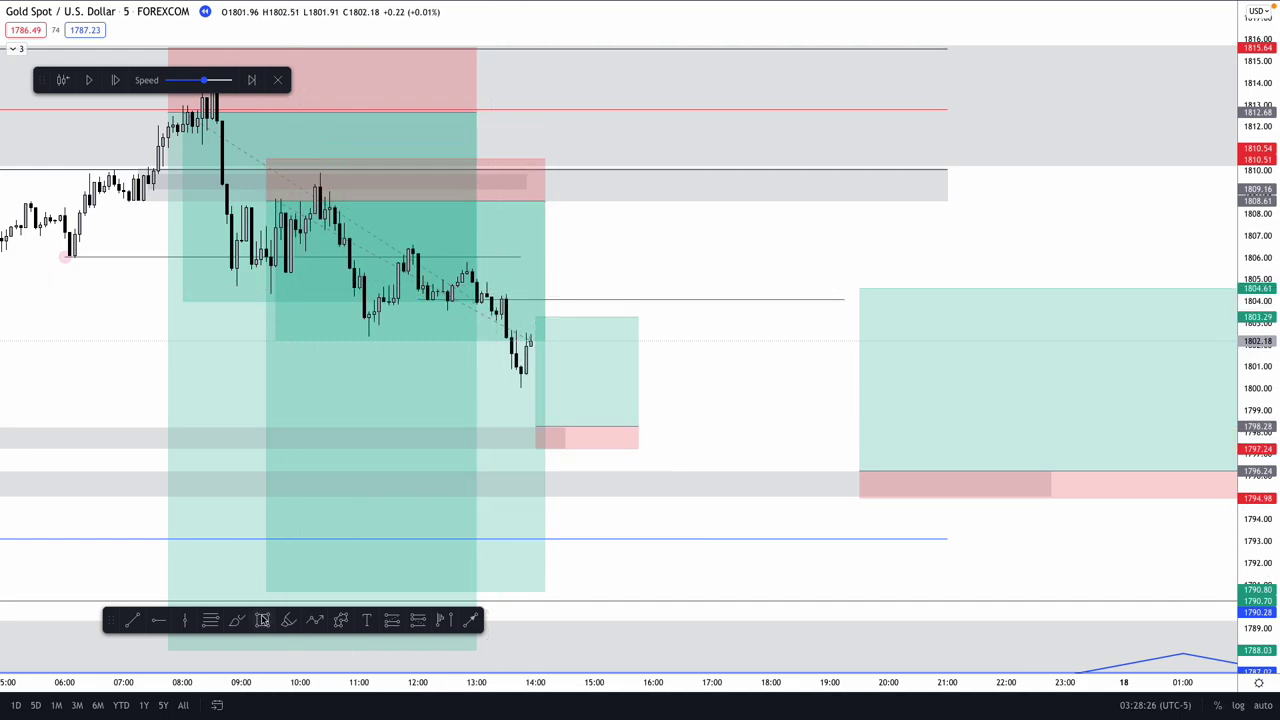
key(alt+shift+r)
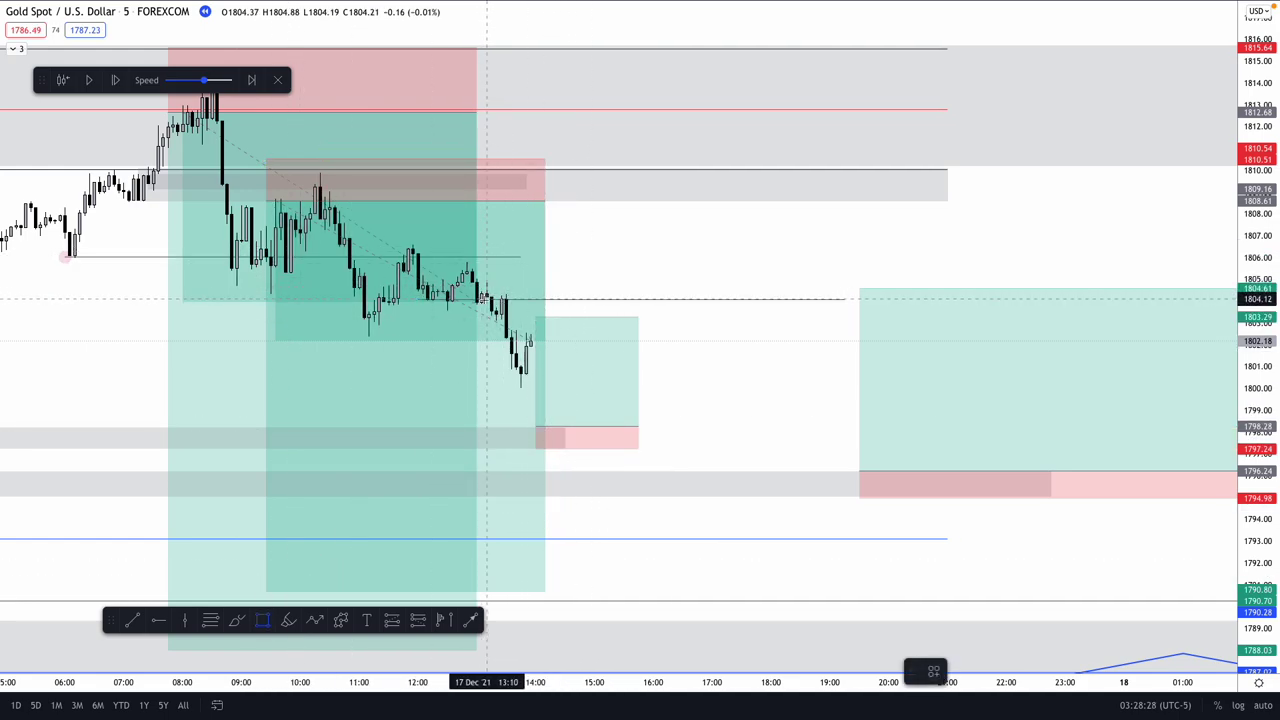
mouse_move(481, 301)
mouse_down()
mouse_move(485, 288)
mouse_move(634, 271)
mouse_move(820, 266)
mouse_move(849, 268)
mouse_move(858, 284)
mouse_up()
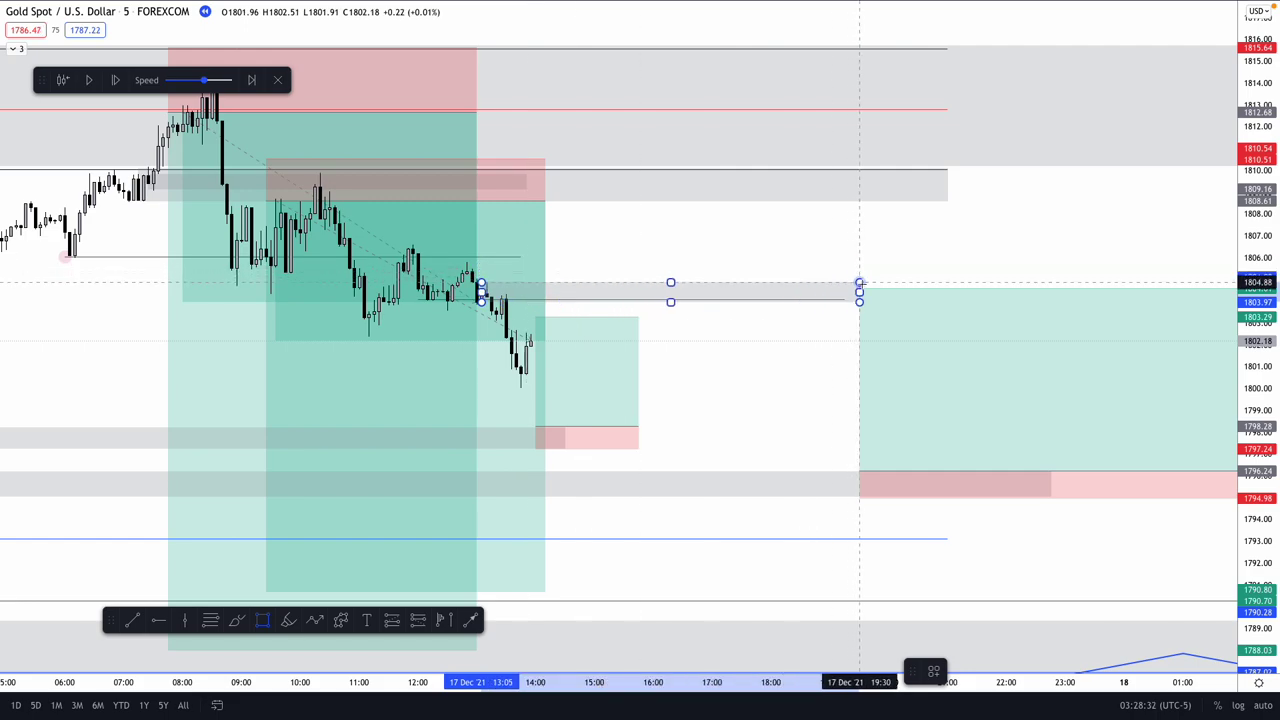
click(831, 263)
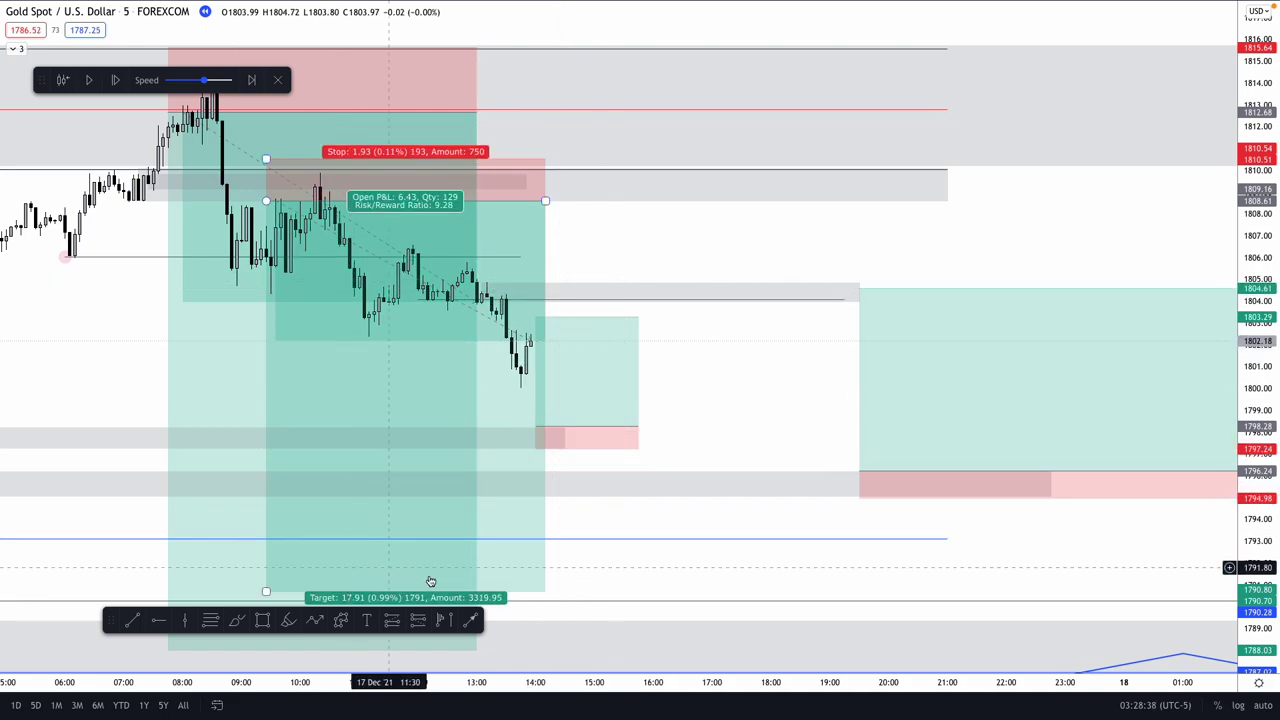
Step: Place a short position at 15:50 on 17 December with entry 1804.06, stop 1805.56 and target 1790.46
key(alt+shift+s)
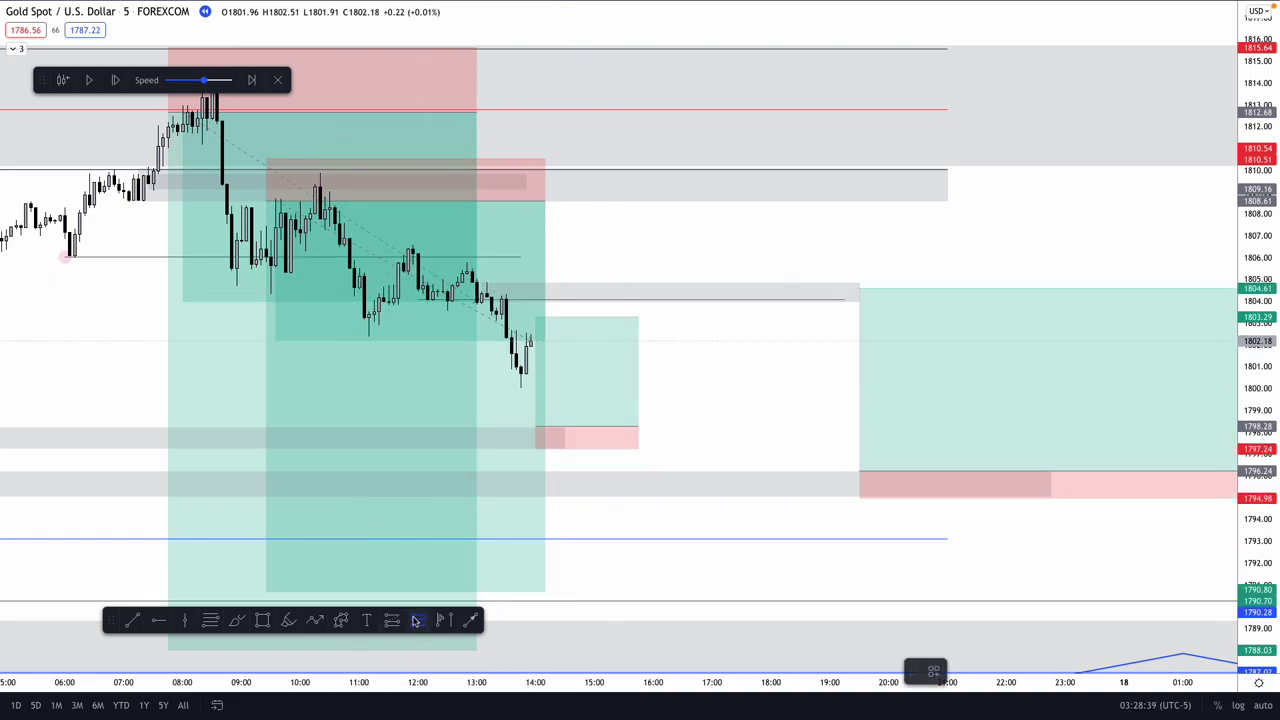
click(643, 300)
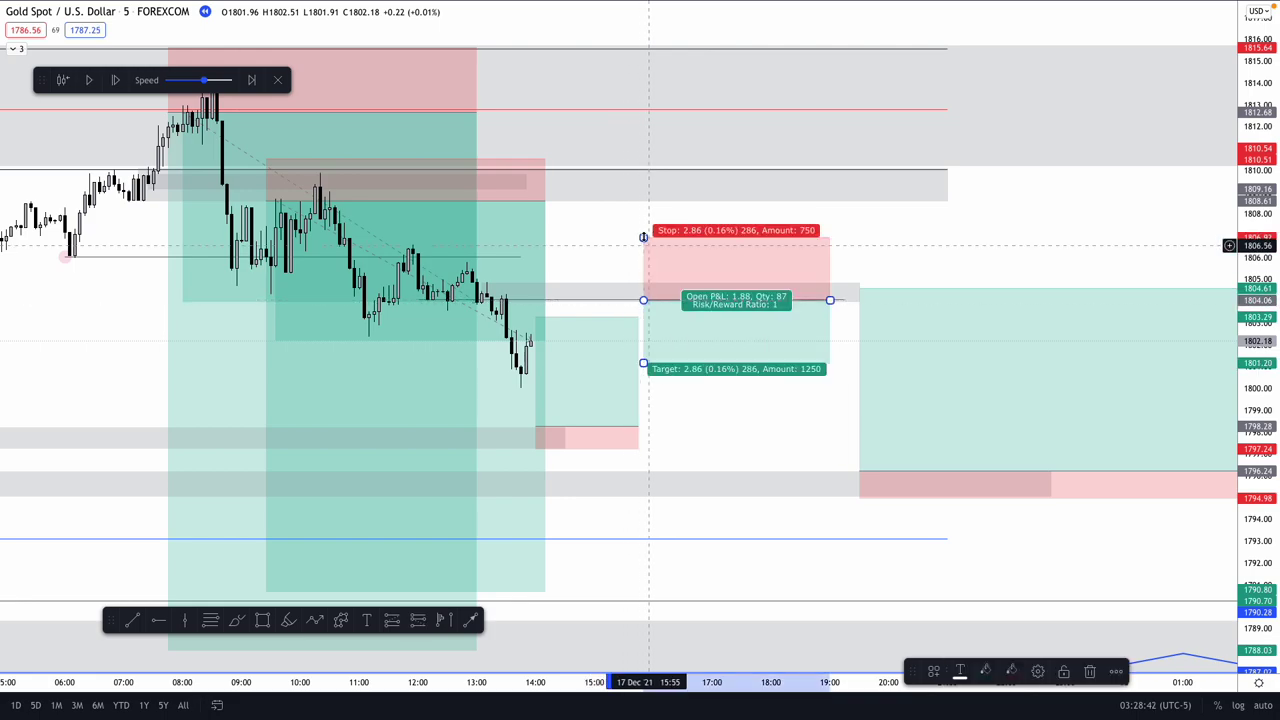
drag(643, 237, 644, 268)
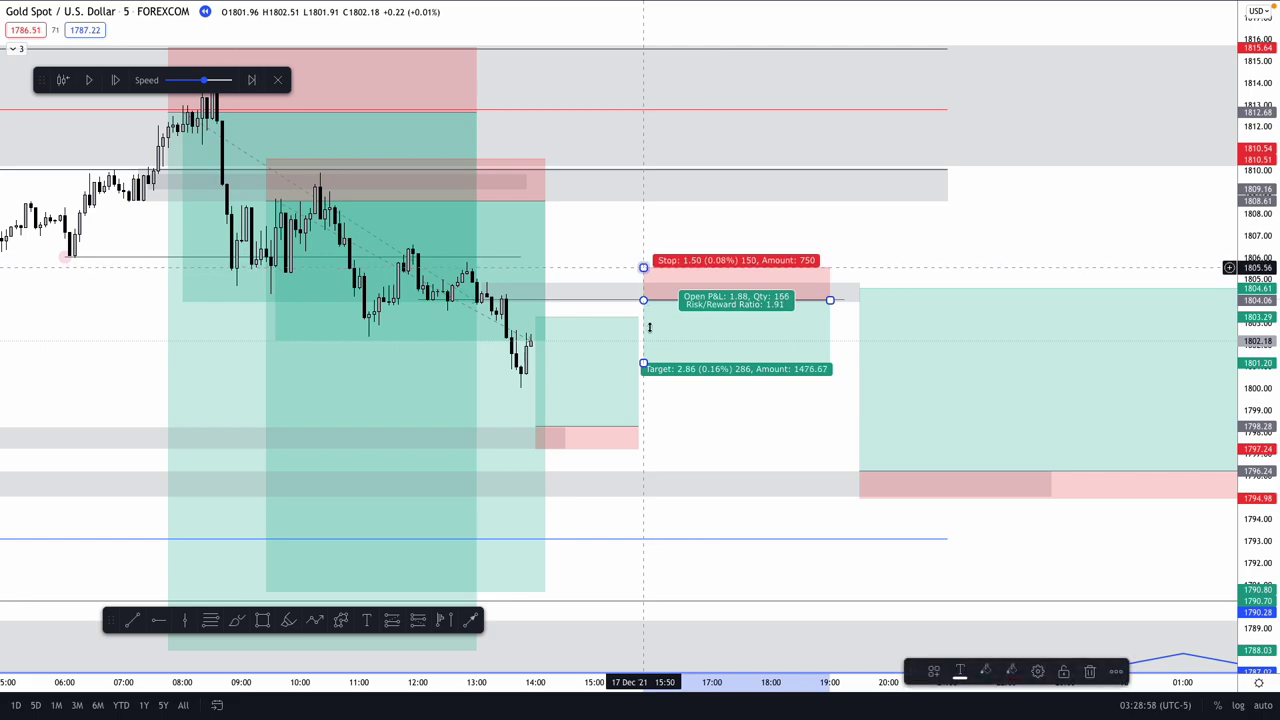
drag(643, 365, 652, 601)
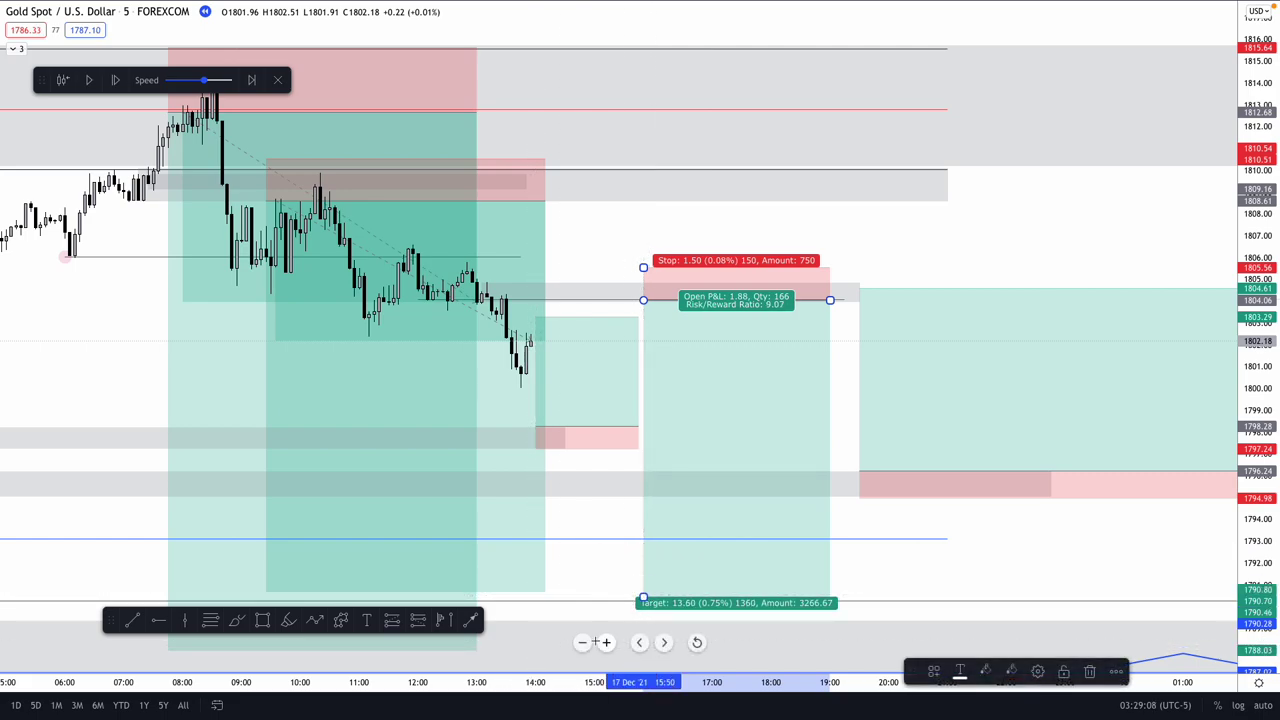
Step: Advance the replay candle by candle to about 14:50 on 17 December
click(583, 644)
click(583, 644)
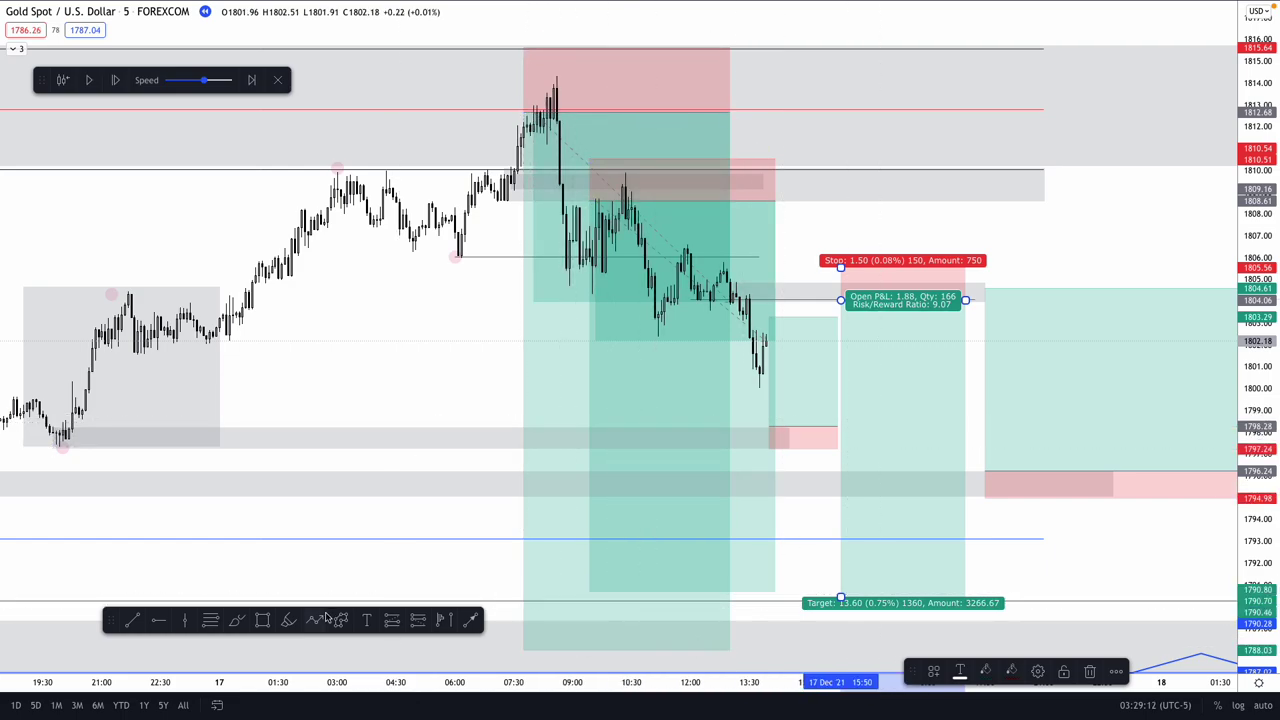
click(263, 620)
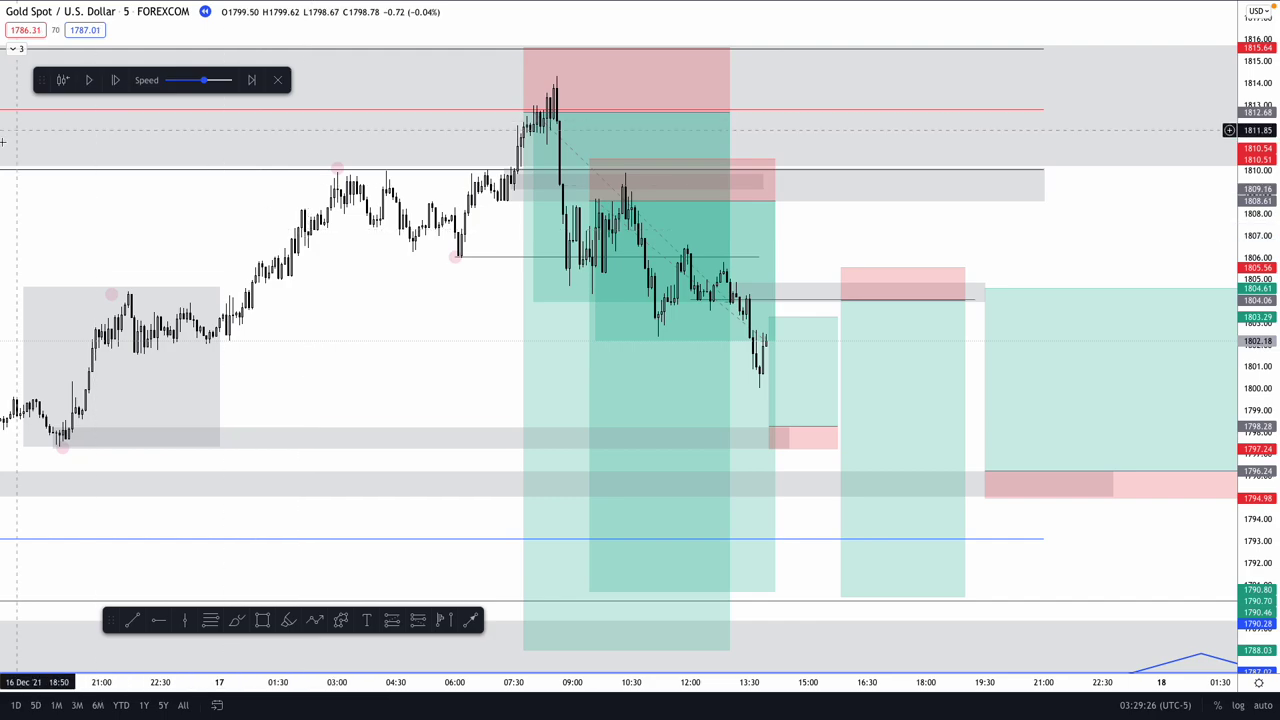
click(116, 80)
click(116, 80)
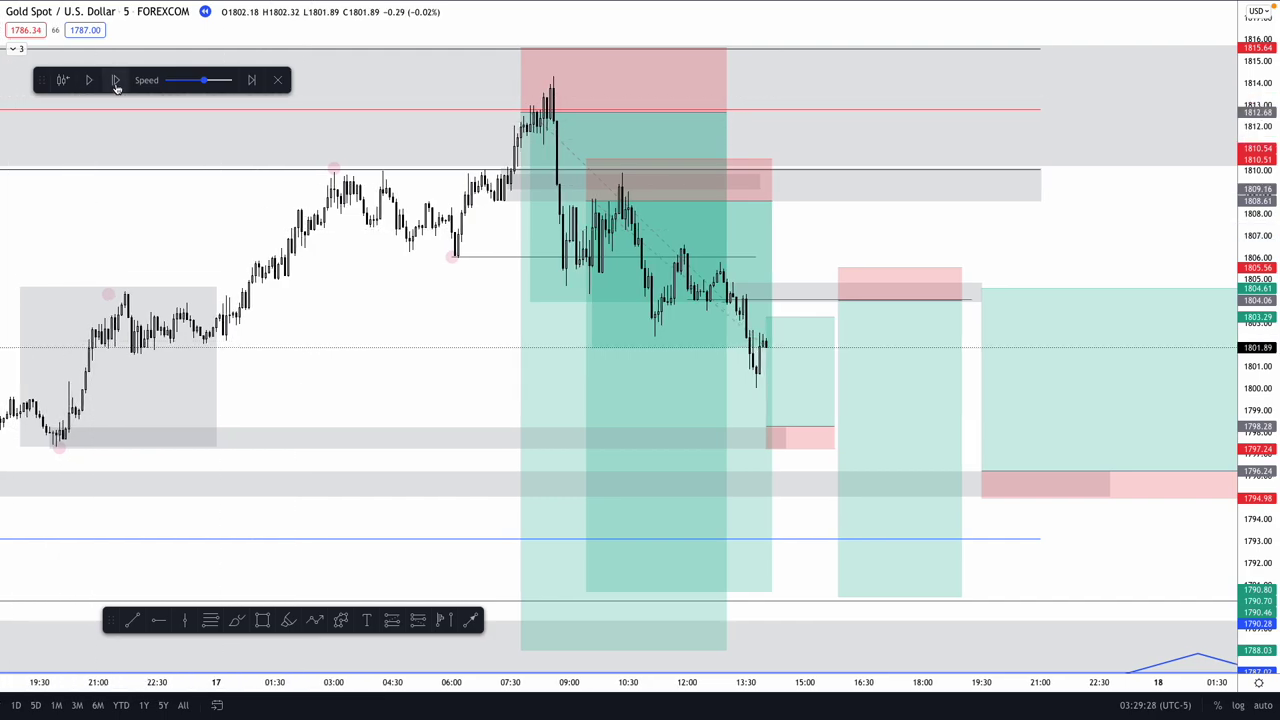
click(116, 80)
click(116, 80)
click(116, 80)
click(116, 80)
click(116, 80)
click(116, 80)
click(116, 87)
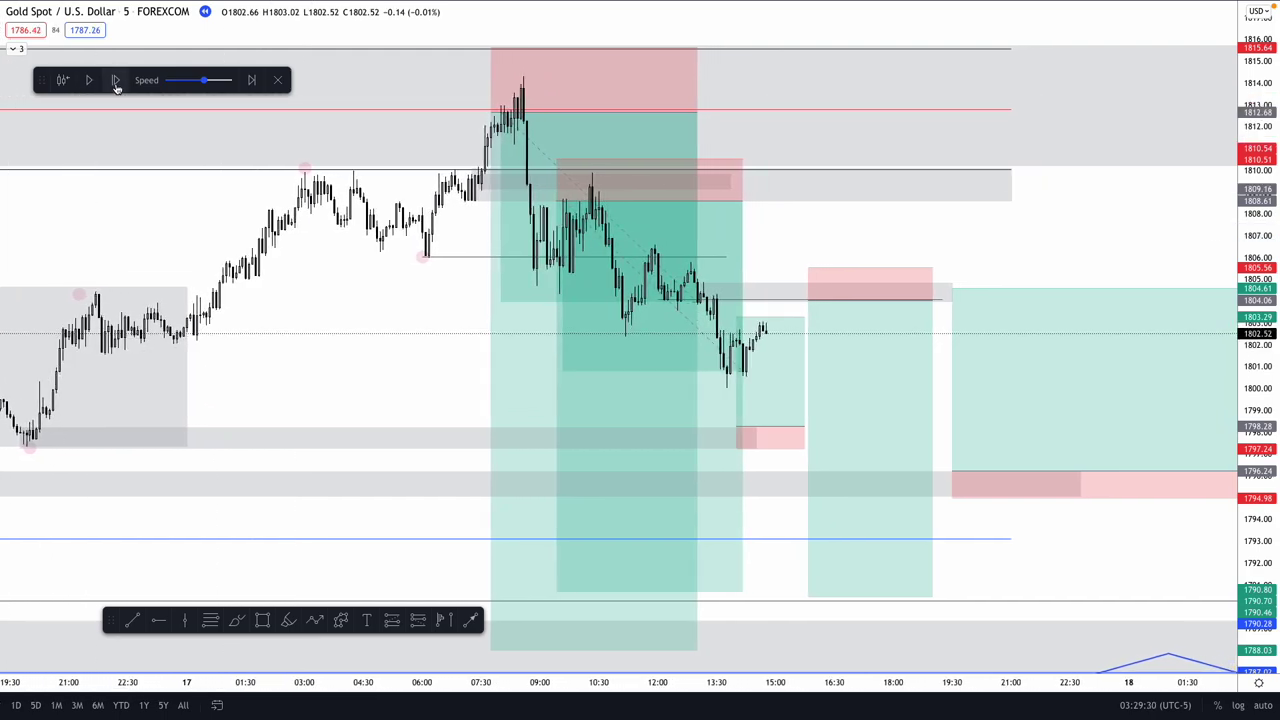
click(116, 87)
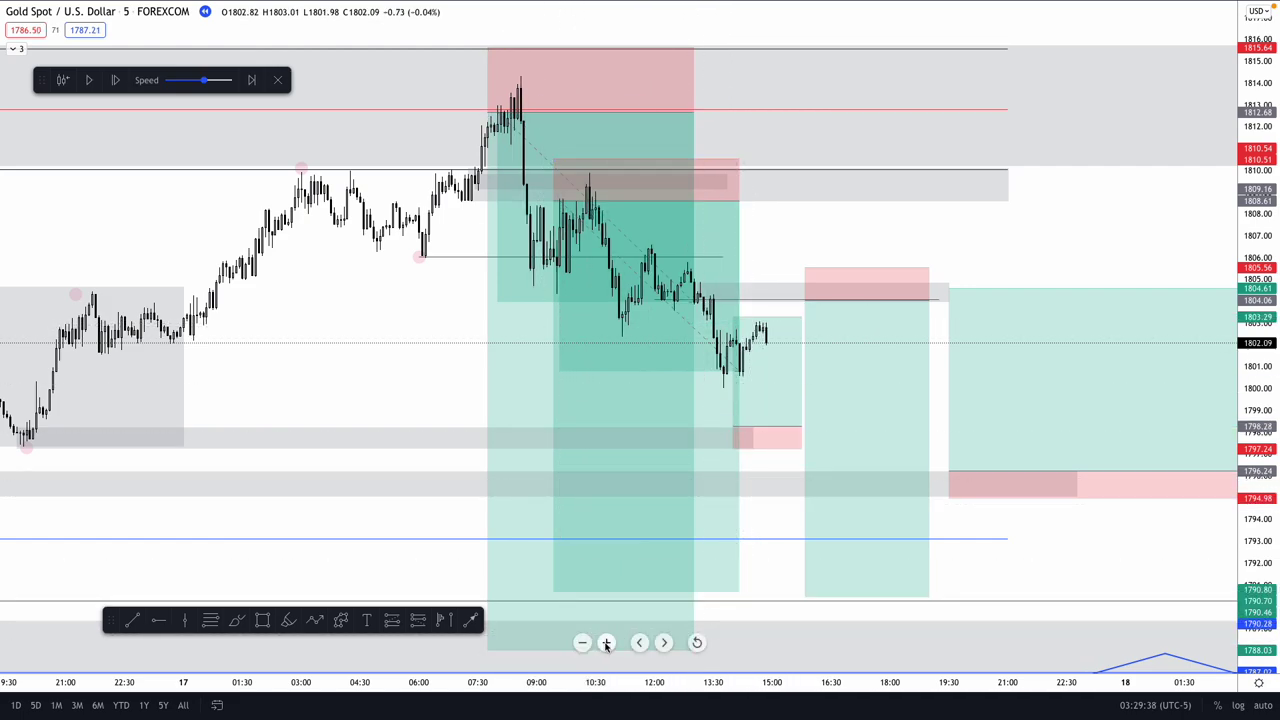
click(605, 643)
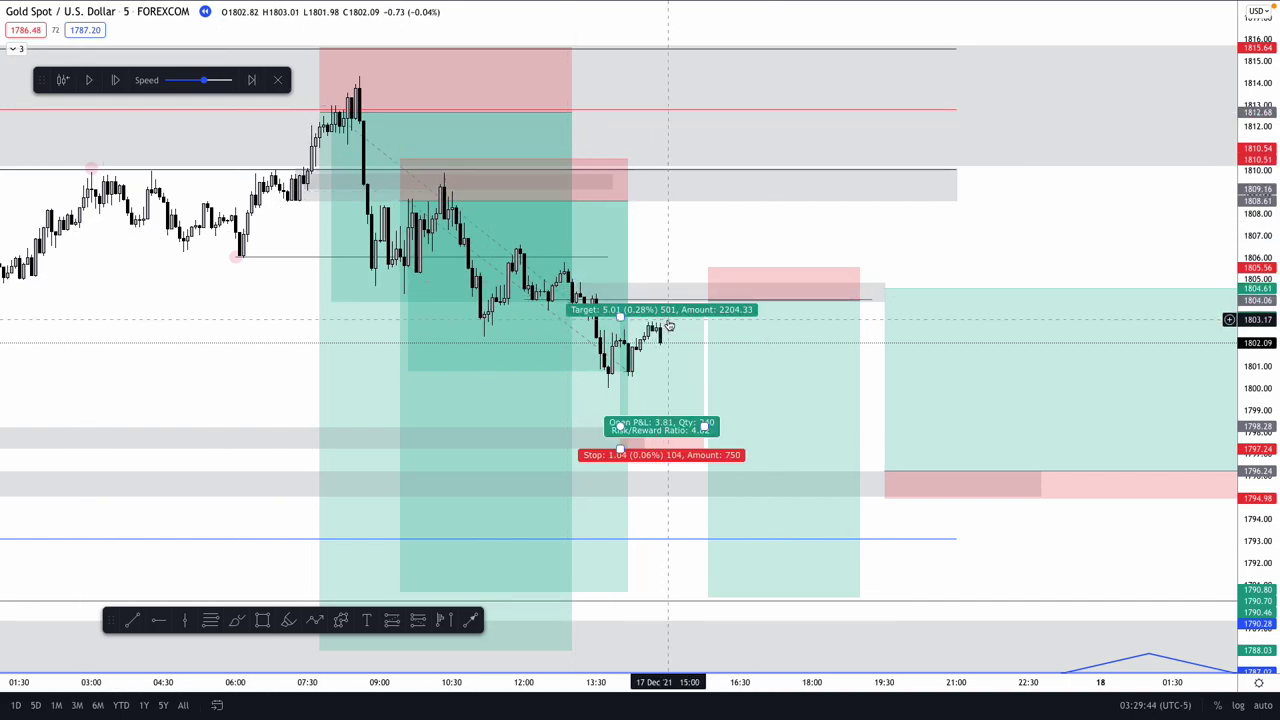
click(262, 620)
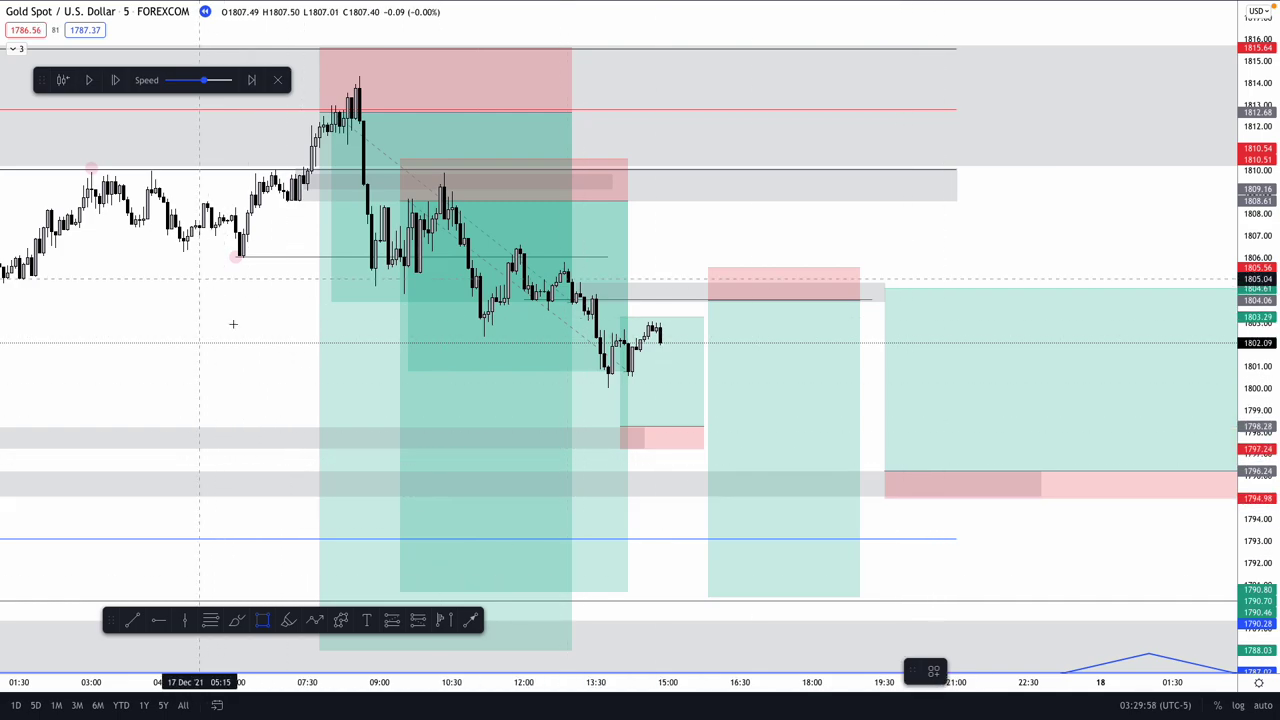
click(159, 496)
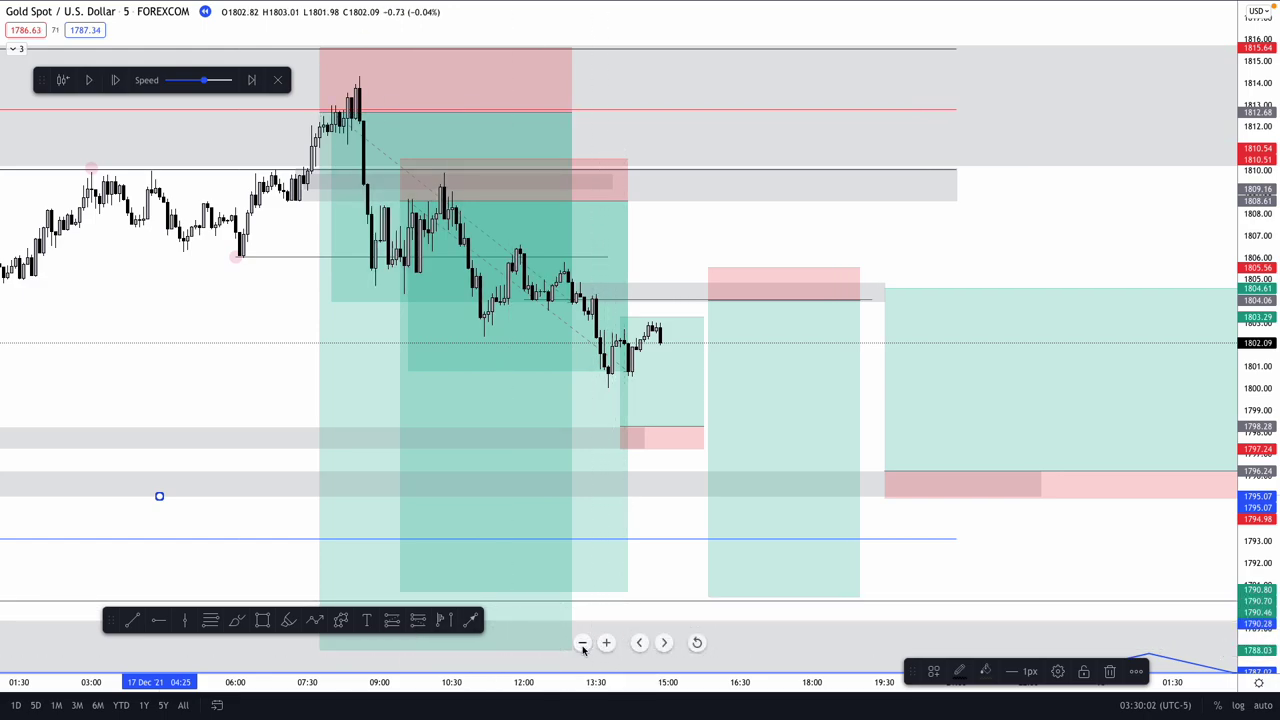
click(638, 643)
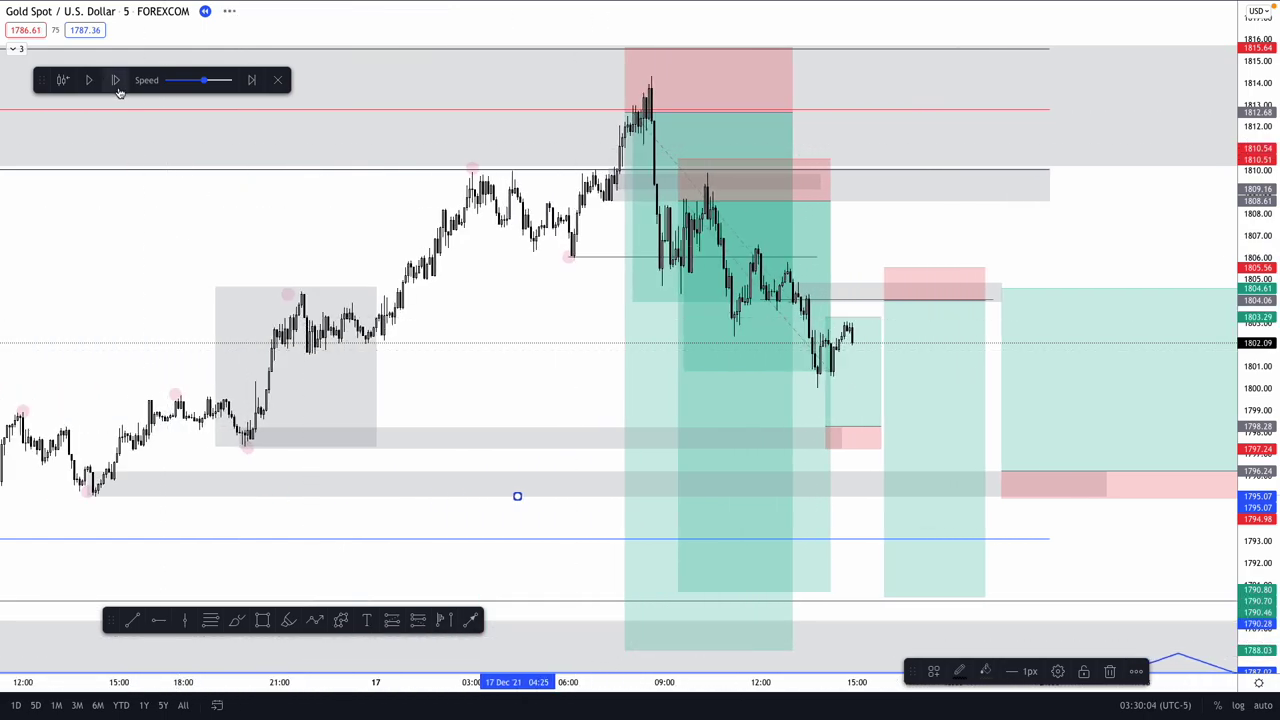
Step: Advance the replay candle by candle until price drops through the 1798 zone into the lower zone near 1796
click(116, 86)
click(116, 86)
click(116, 86)
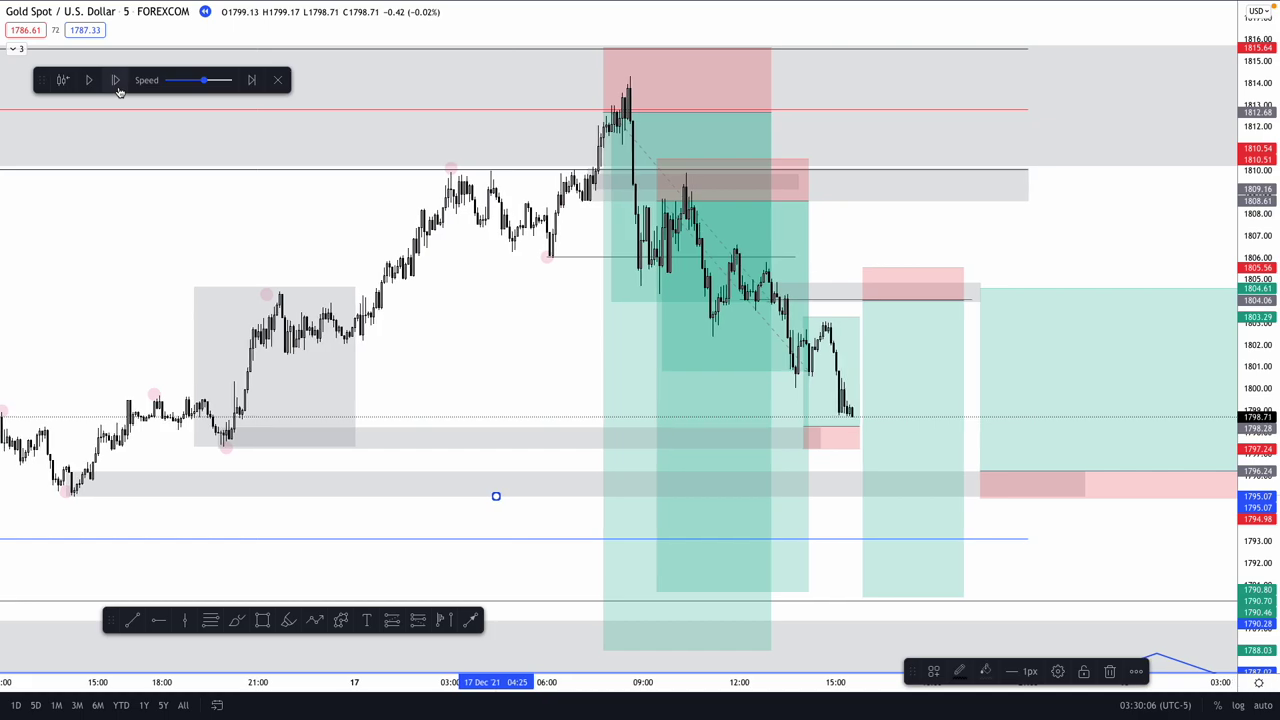
click(116, 86)
click(116, 86)
click(116, 86)
click(116, 86)
click(116, 86)
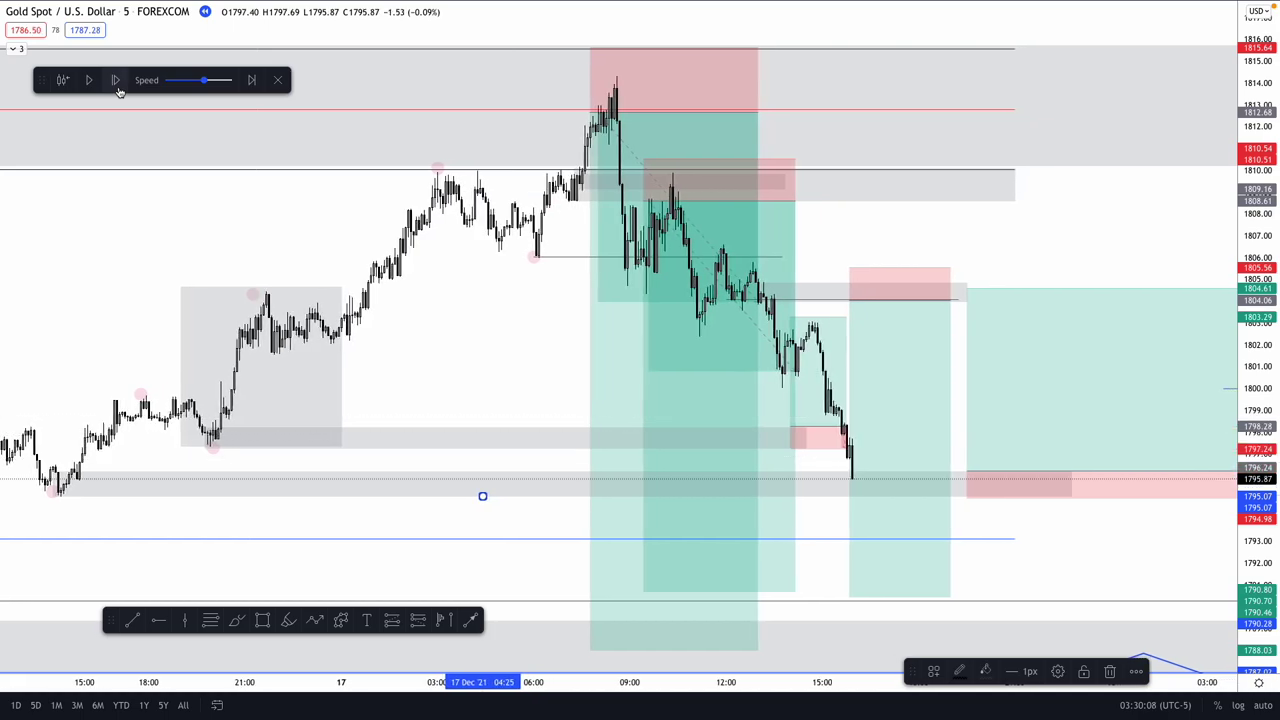
click(117, 88)
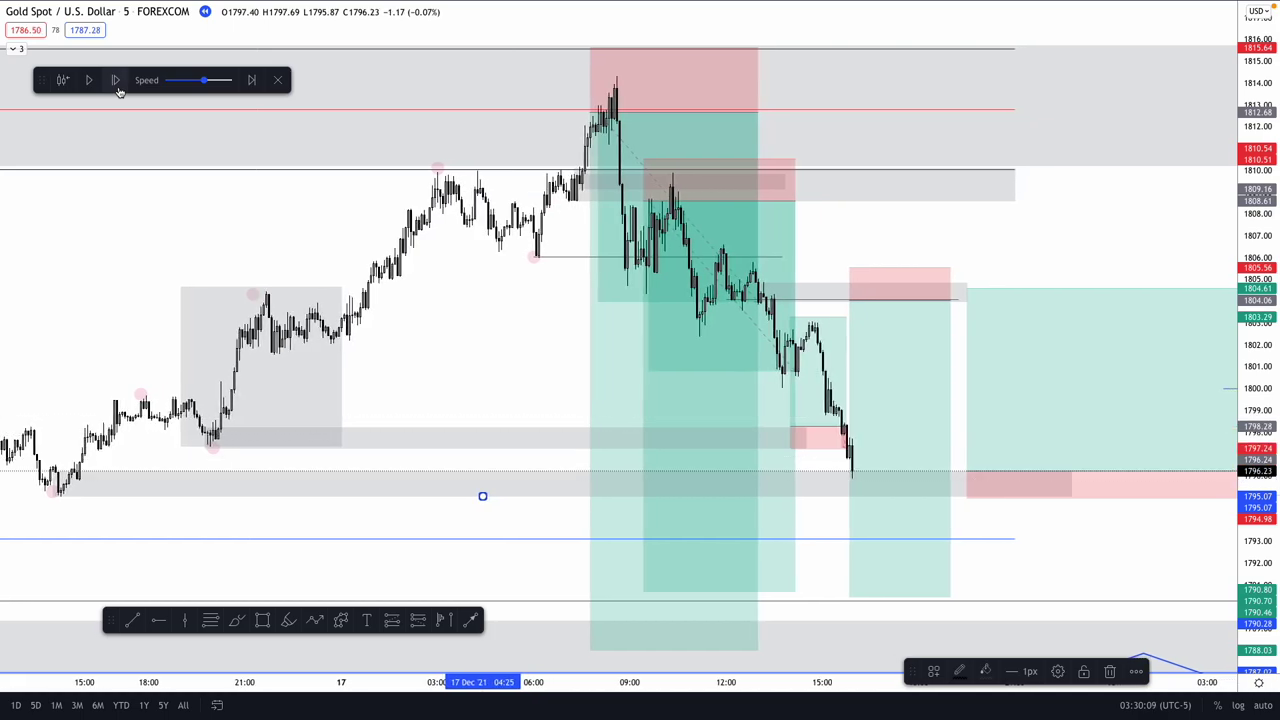
click(808, 437)
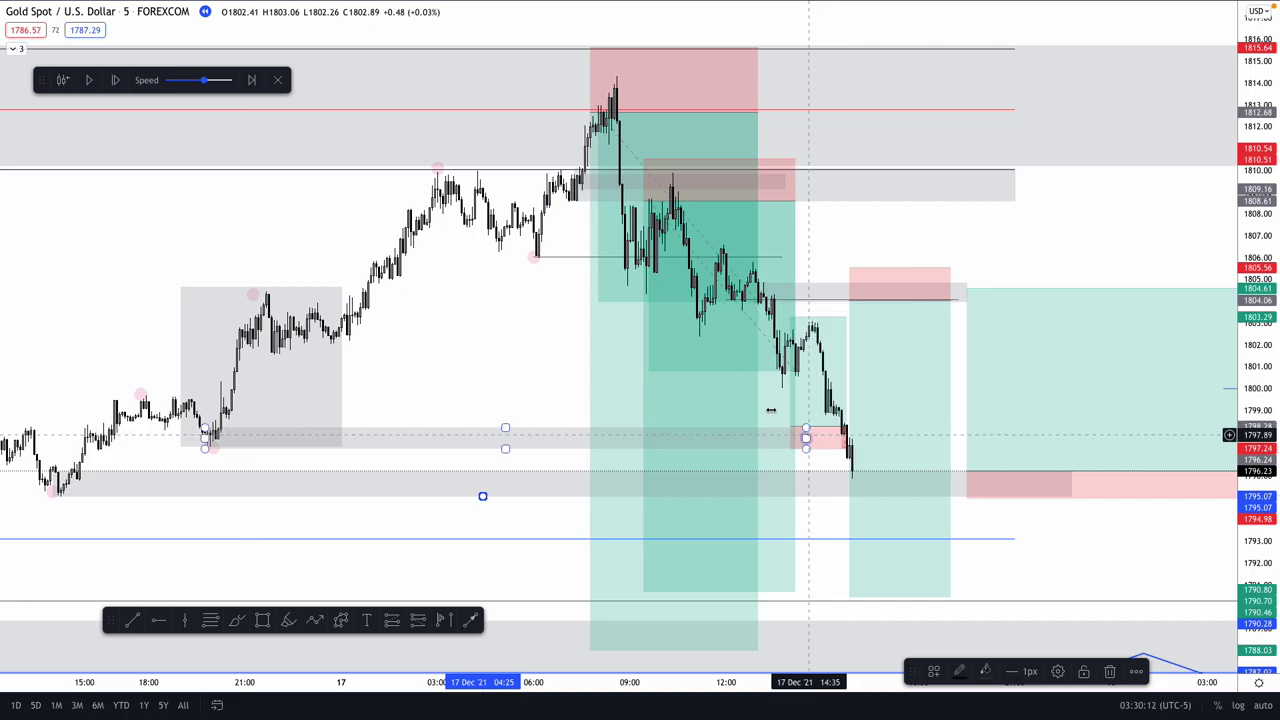
key(Escape)
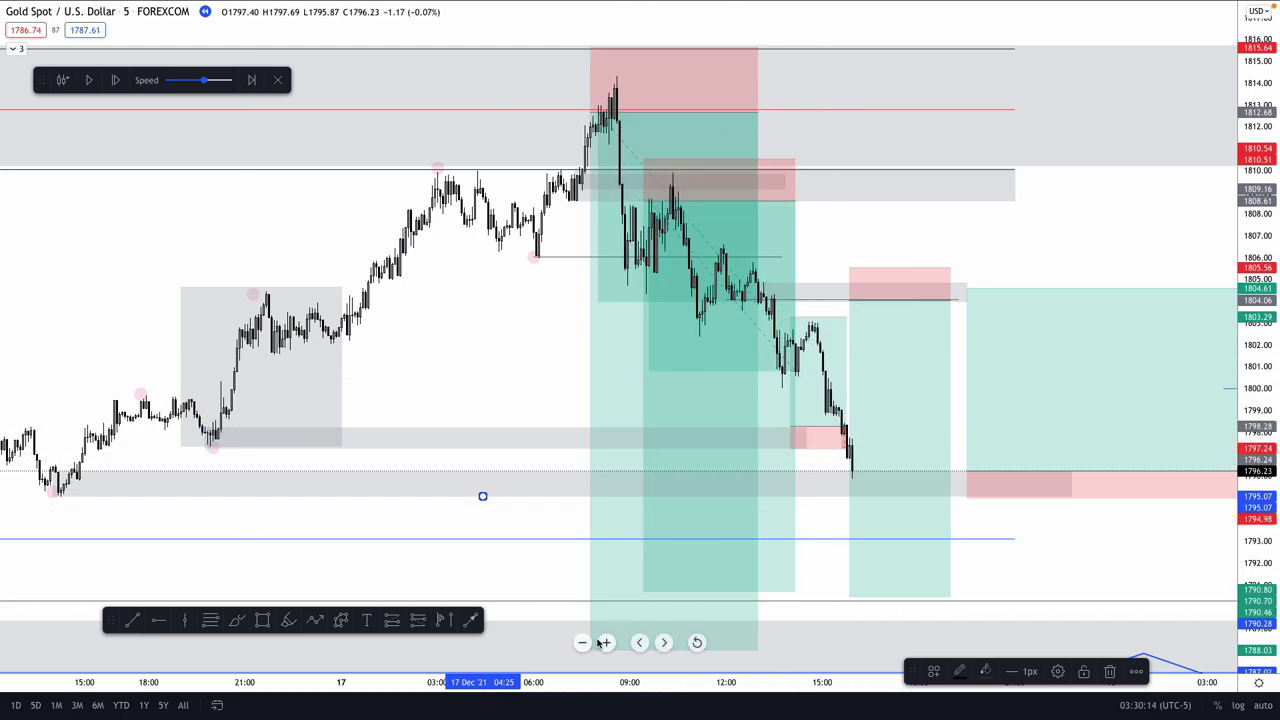
Step: Draw a horizontal structure line at 1802.44 from the 11:00 swing low on 17 December to about 13:25
click(582, 643)
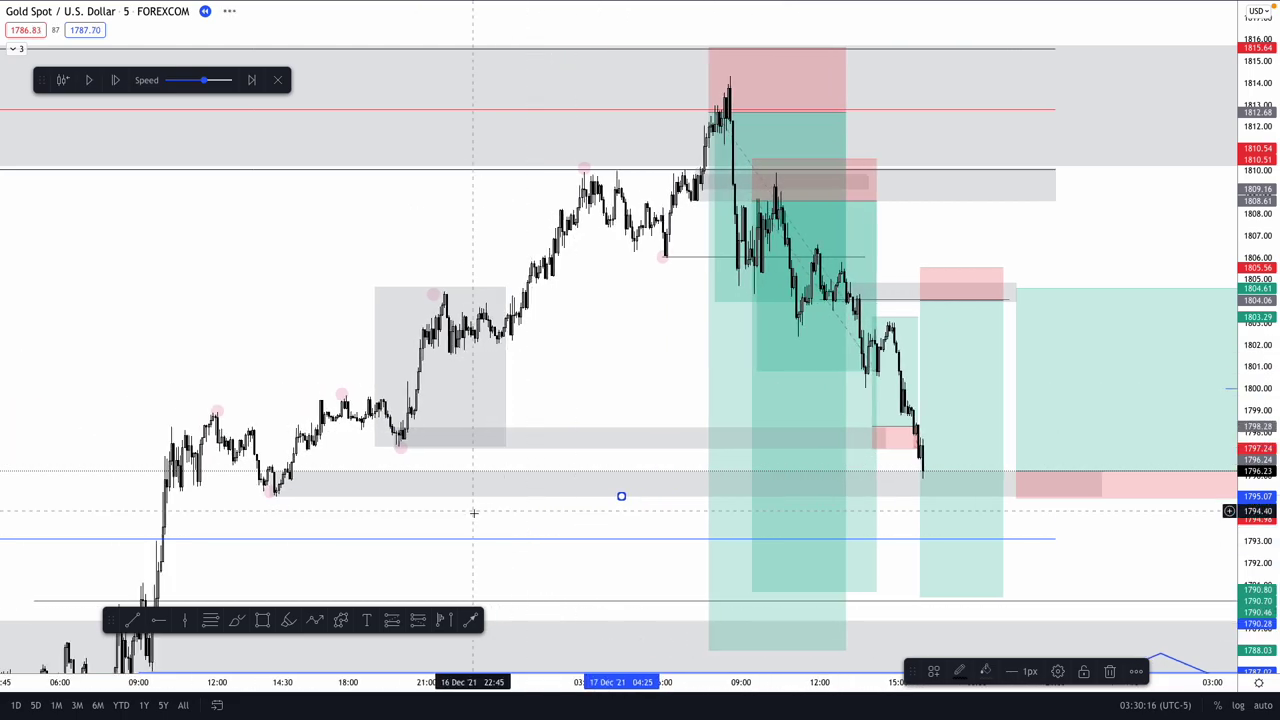
drag(443, 534, 386, 520)
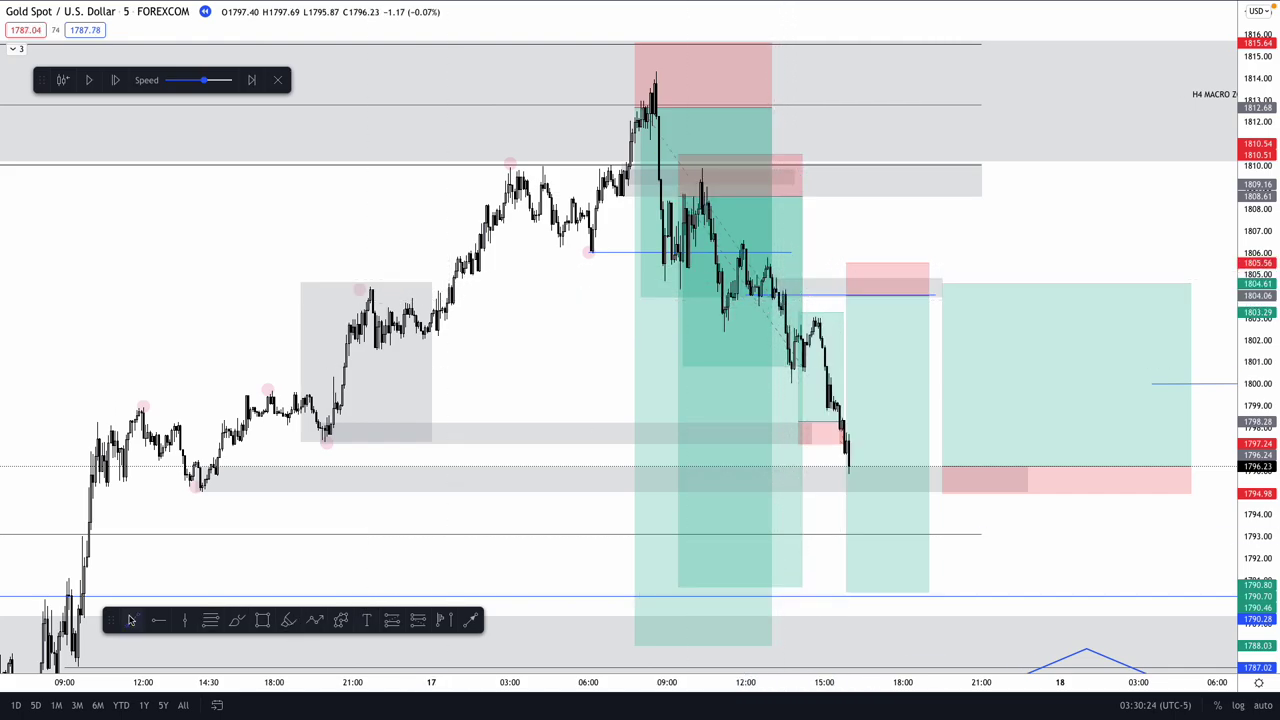
click(130, 620)
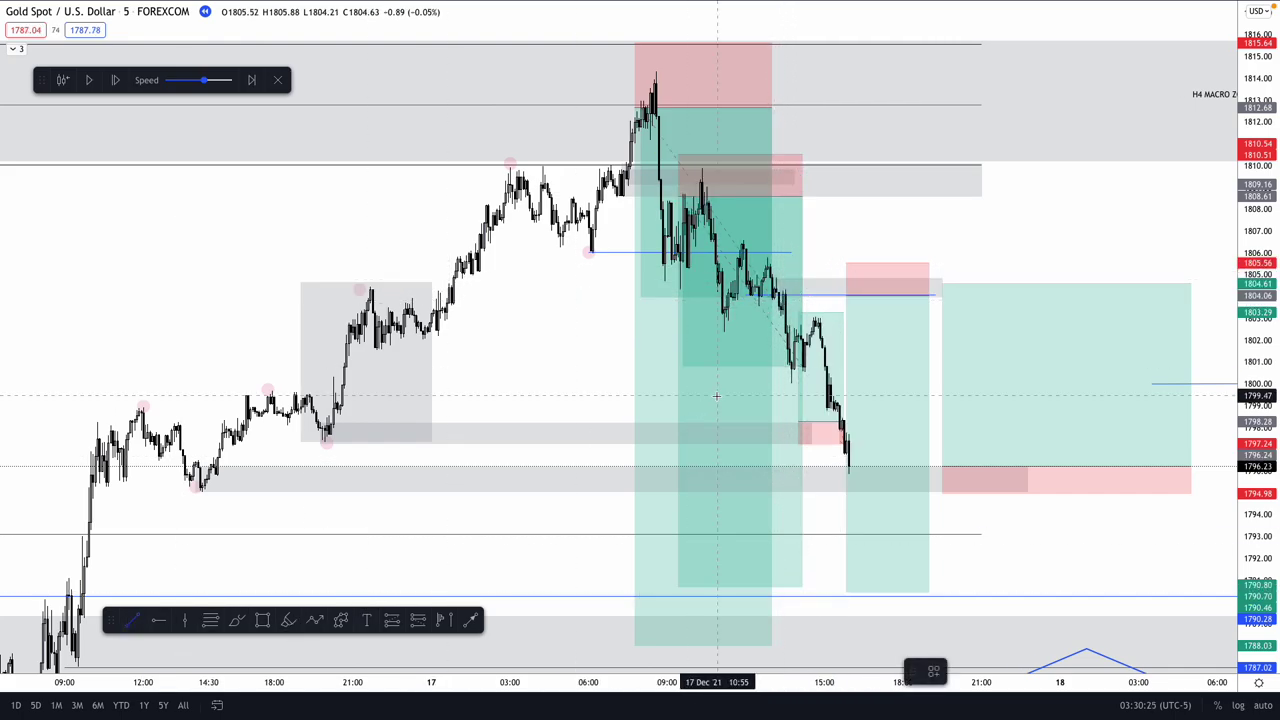
click(719, 331)
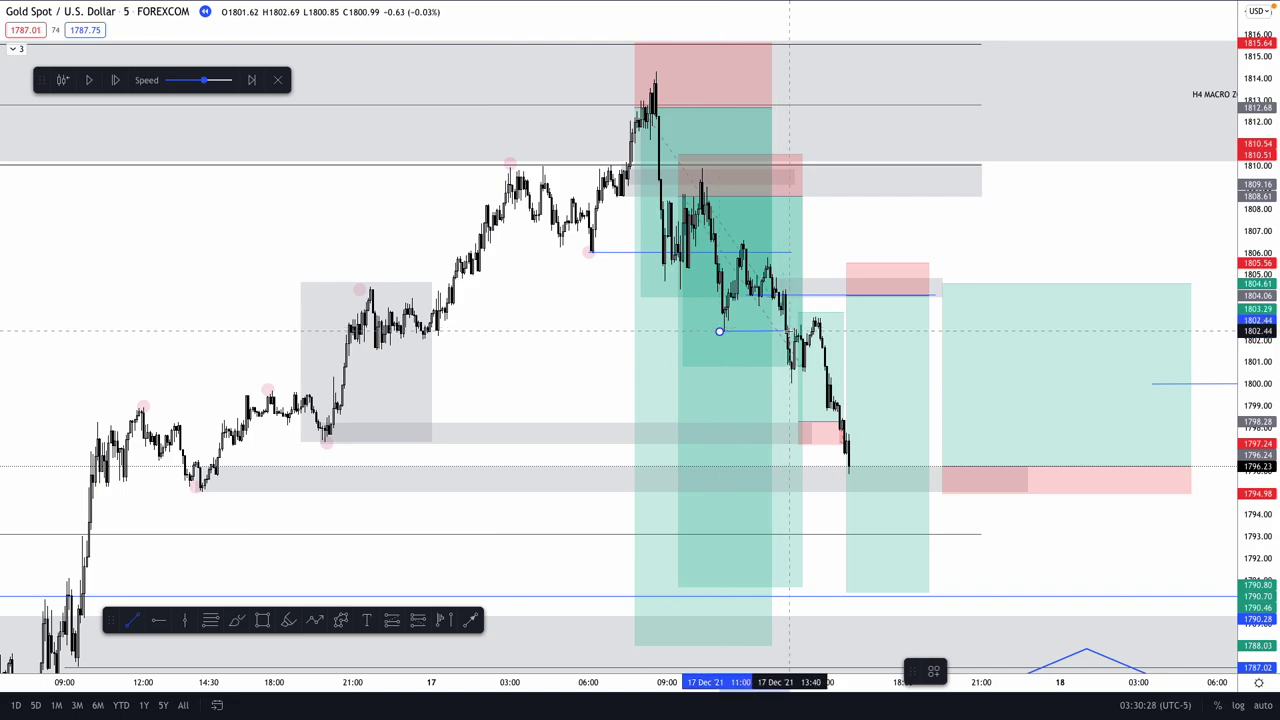
click(783, 331)
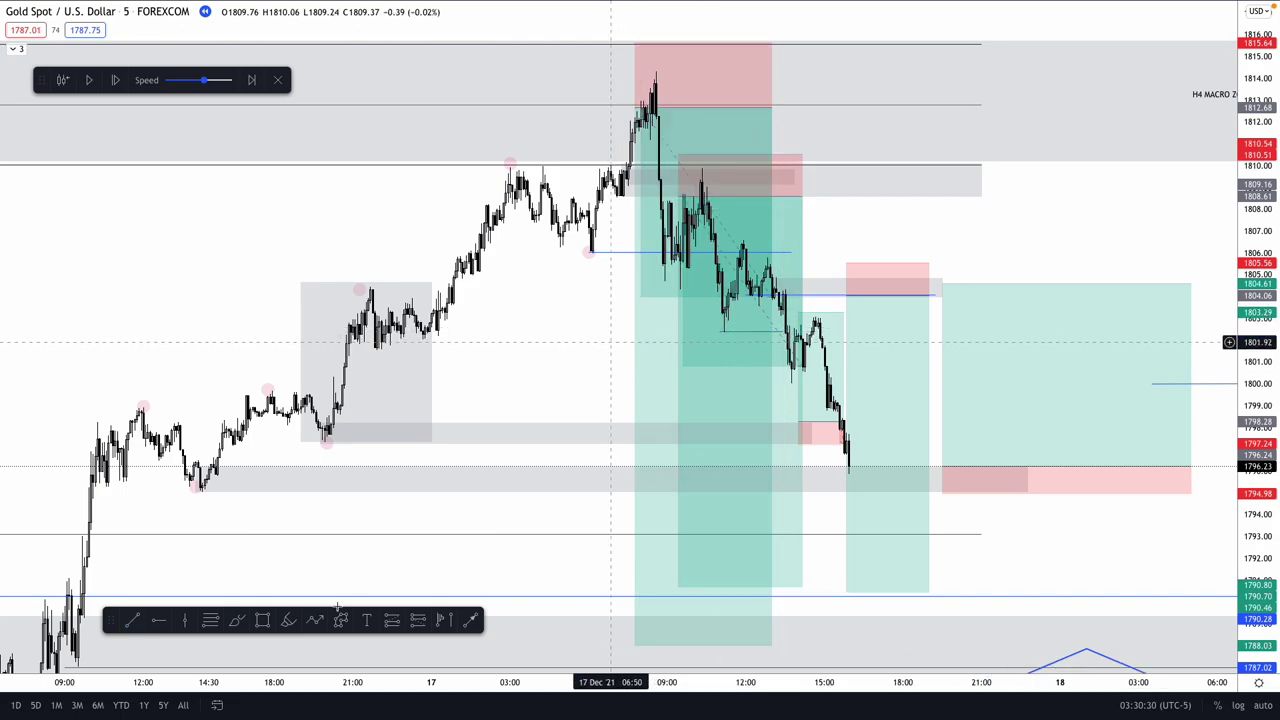
Step: Draw a horizontal trend line at 1803.11 from 14:15 to about 17:30 on 17 December
click(130, 621)
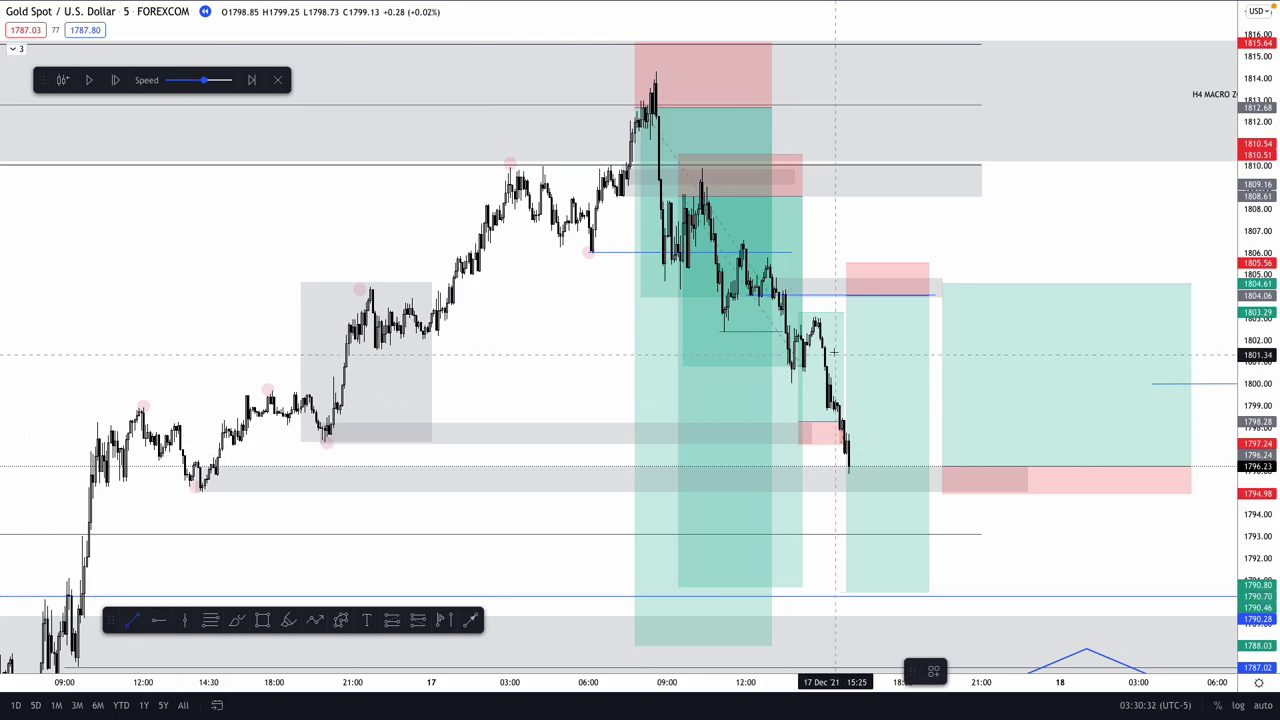
click(805, 316)
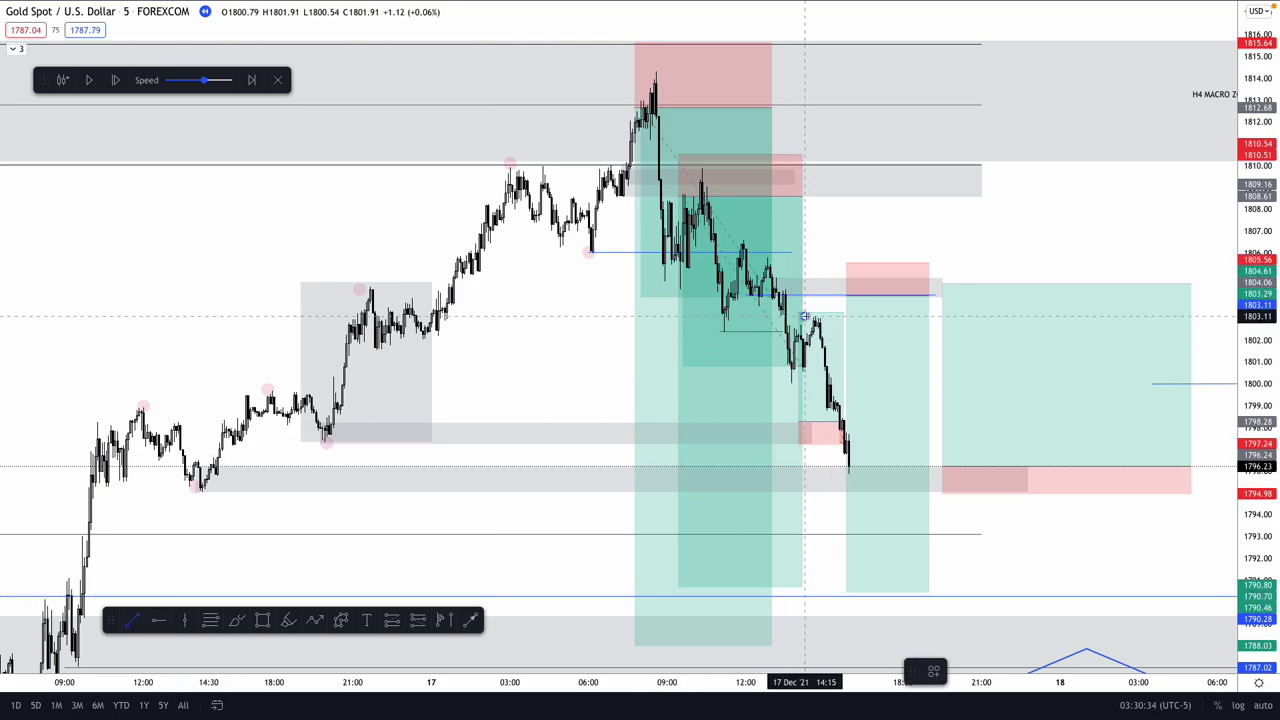
click(889, 316)
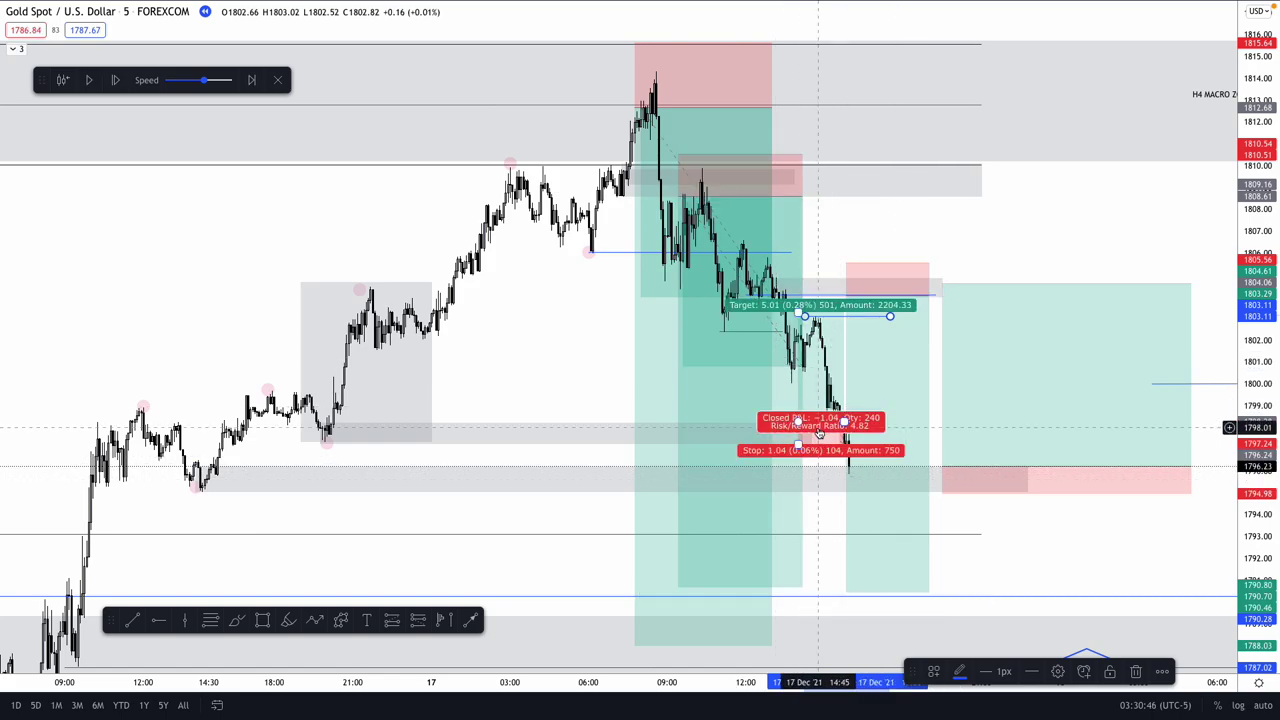
Step: Draw a trend line under the 16 December lows from 15:25 at 1797.21 to 22:25 at 1797.46
click(277, 453)
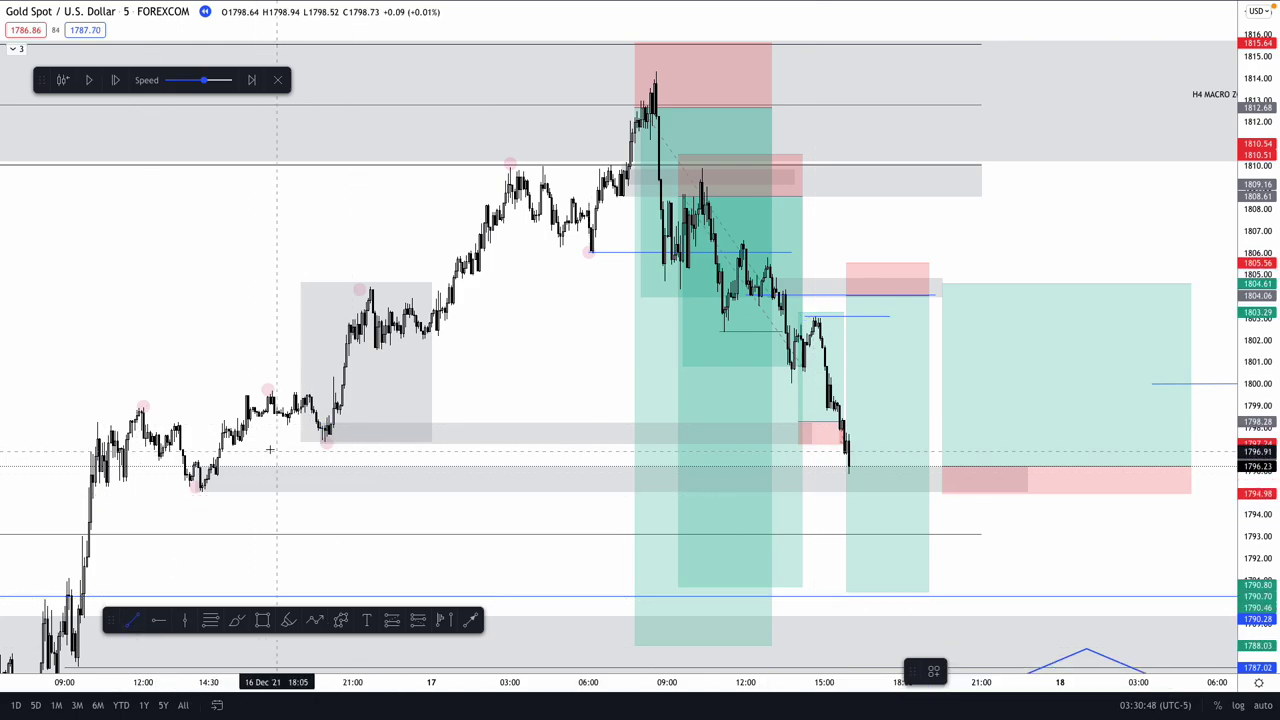
click(233, 444)
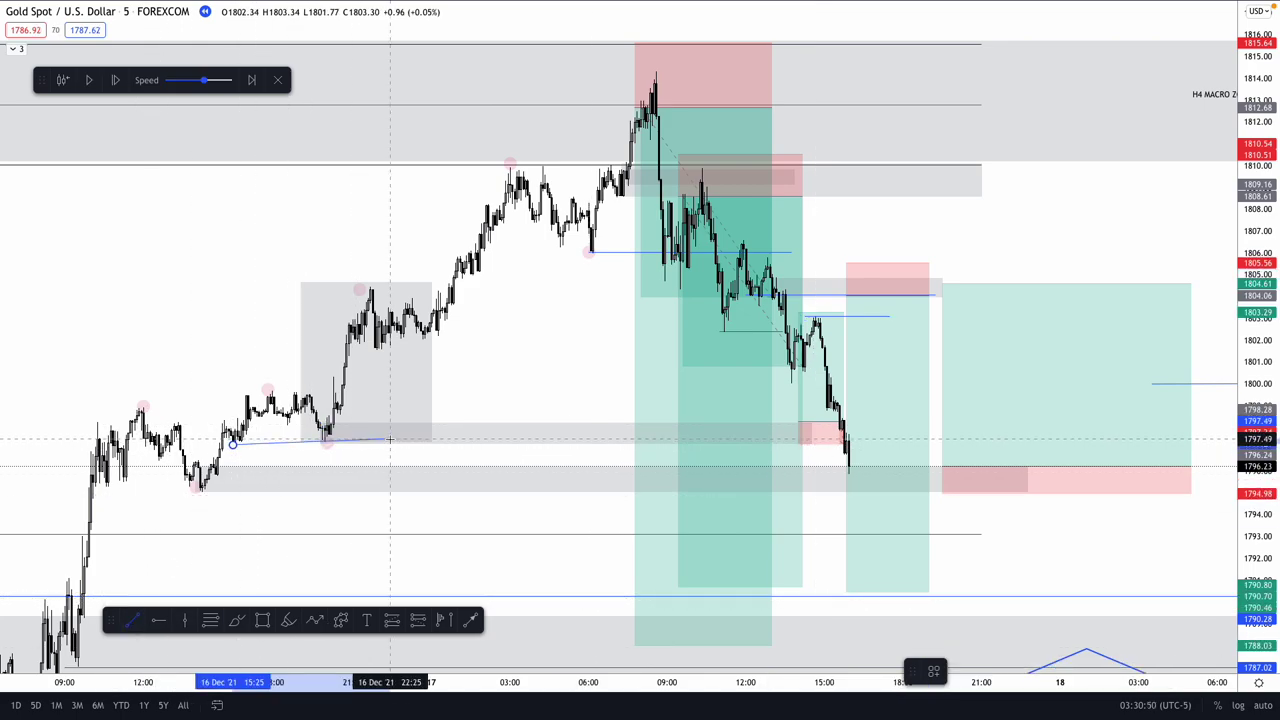
click(390, 440)
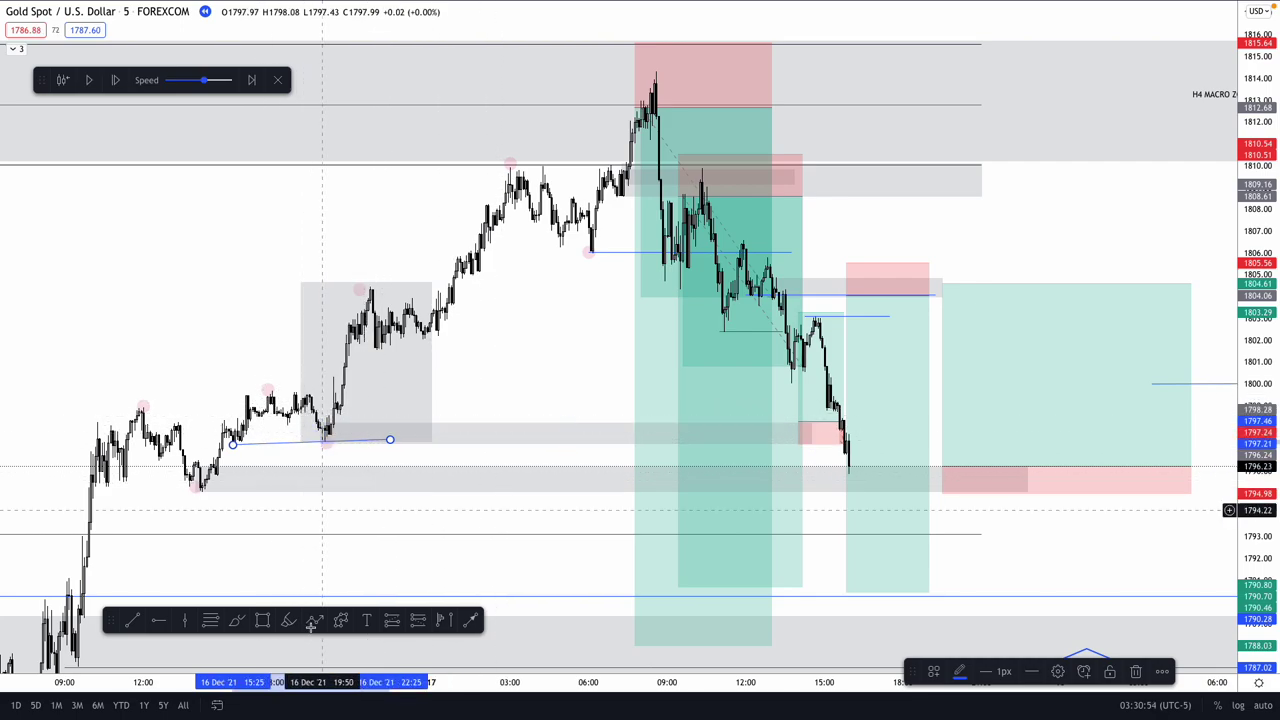
key(Escape)
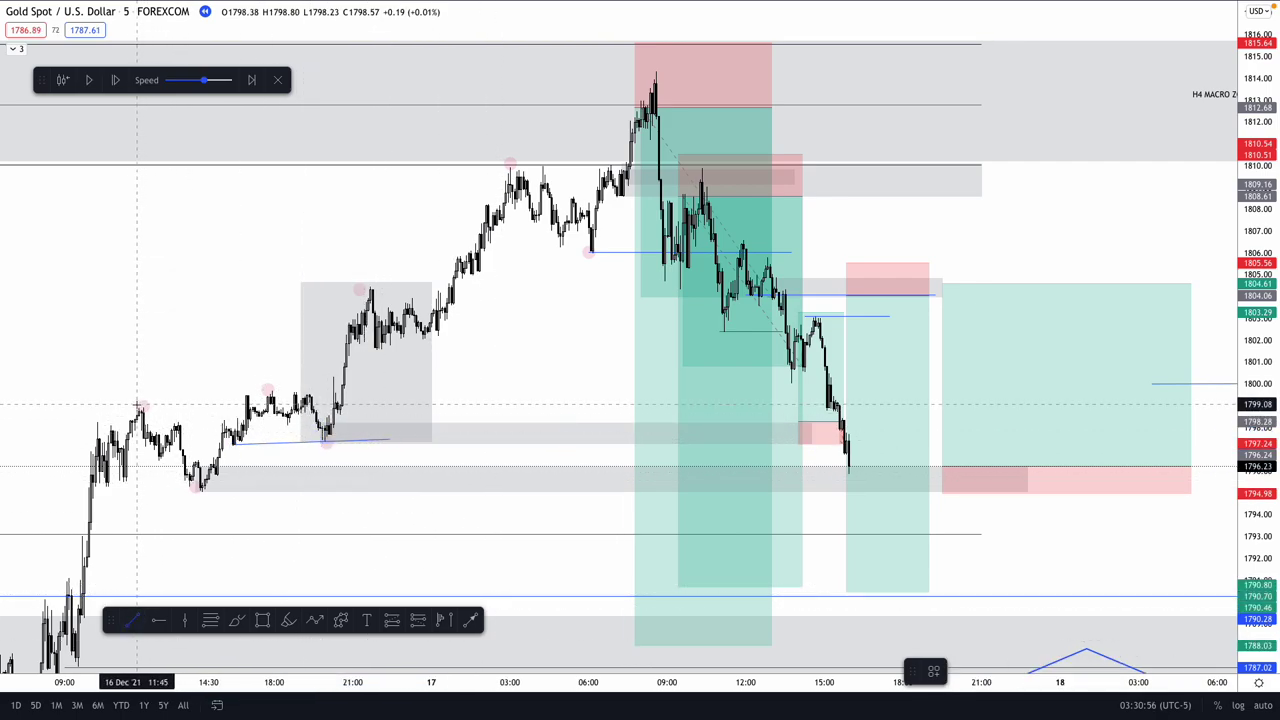
Step: Draw a horizontal trend line at 1798.86 from the 11:45 swing high on 16 December to 15:35
click(137, 409)
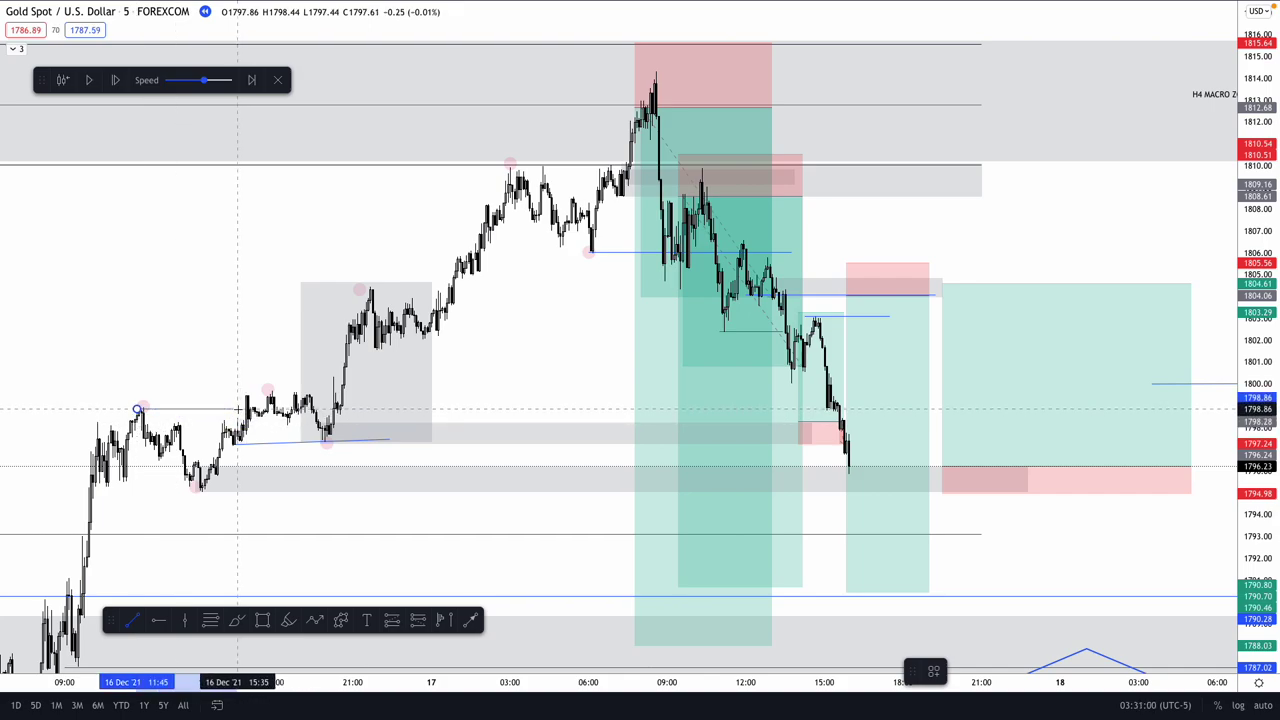
key(Escape)
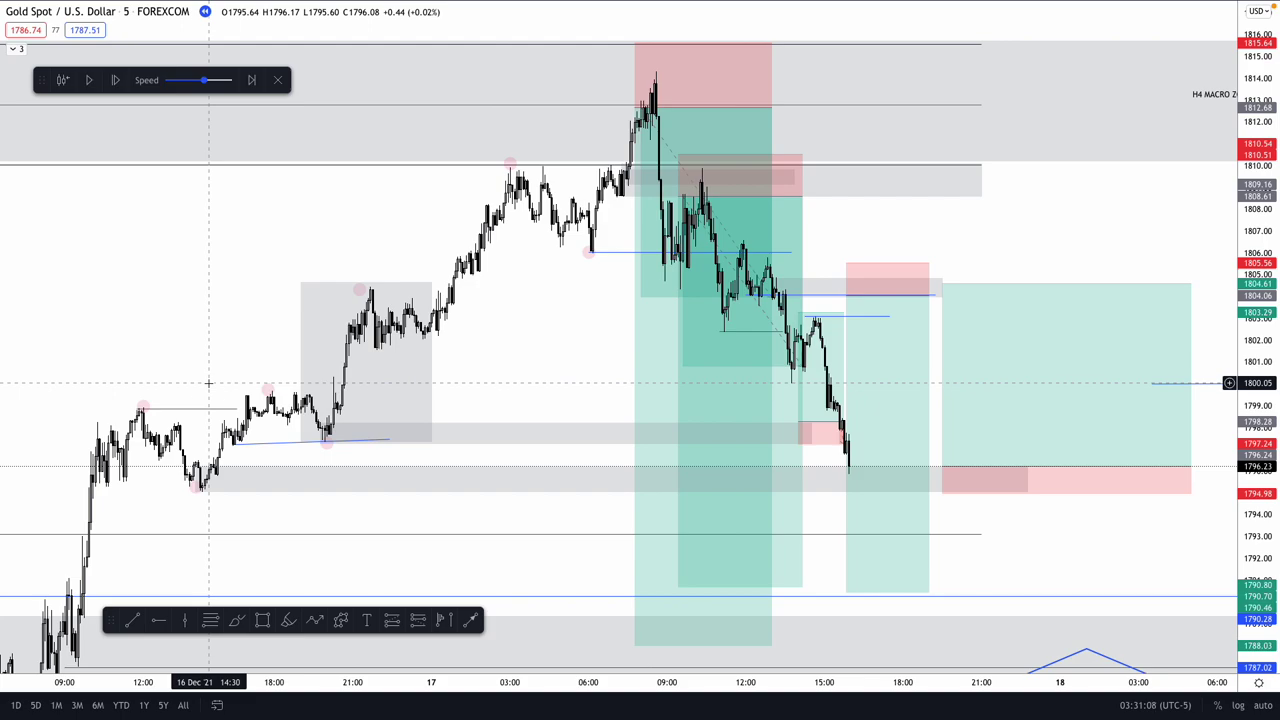
click(636, 610)
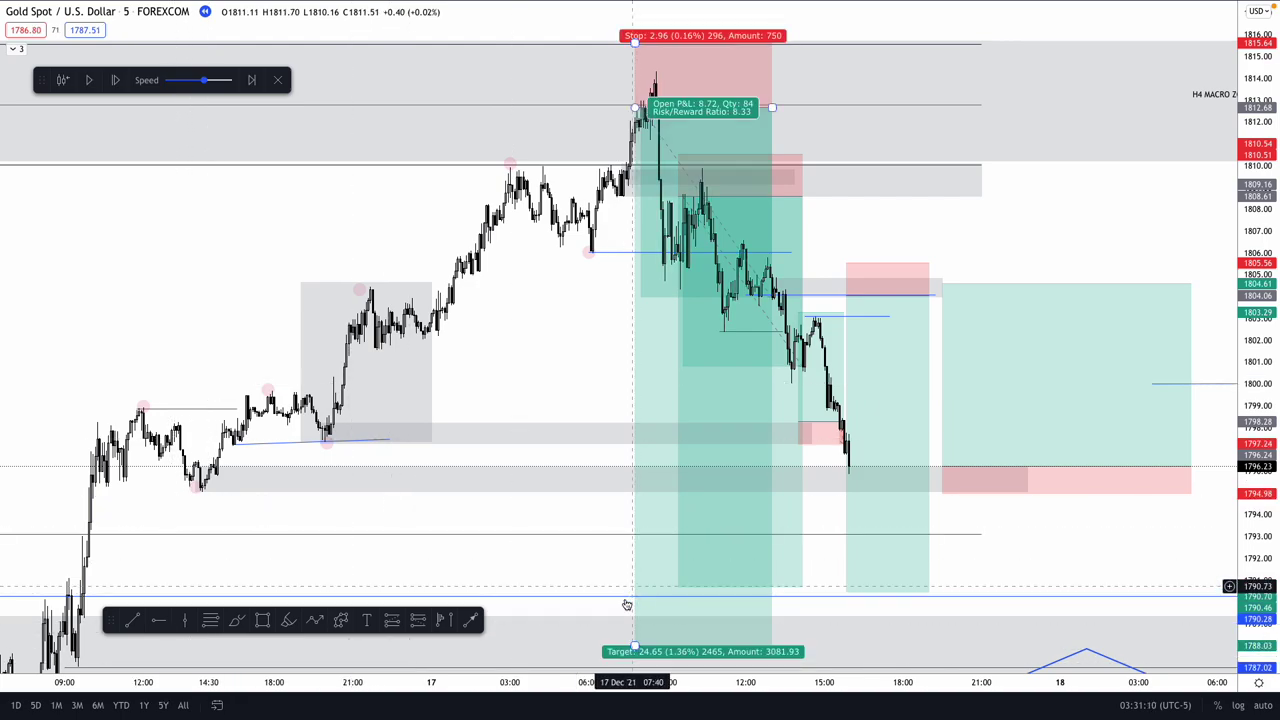
click(562, 607)
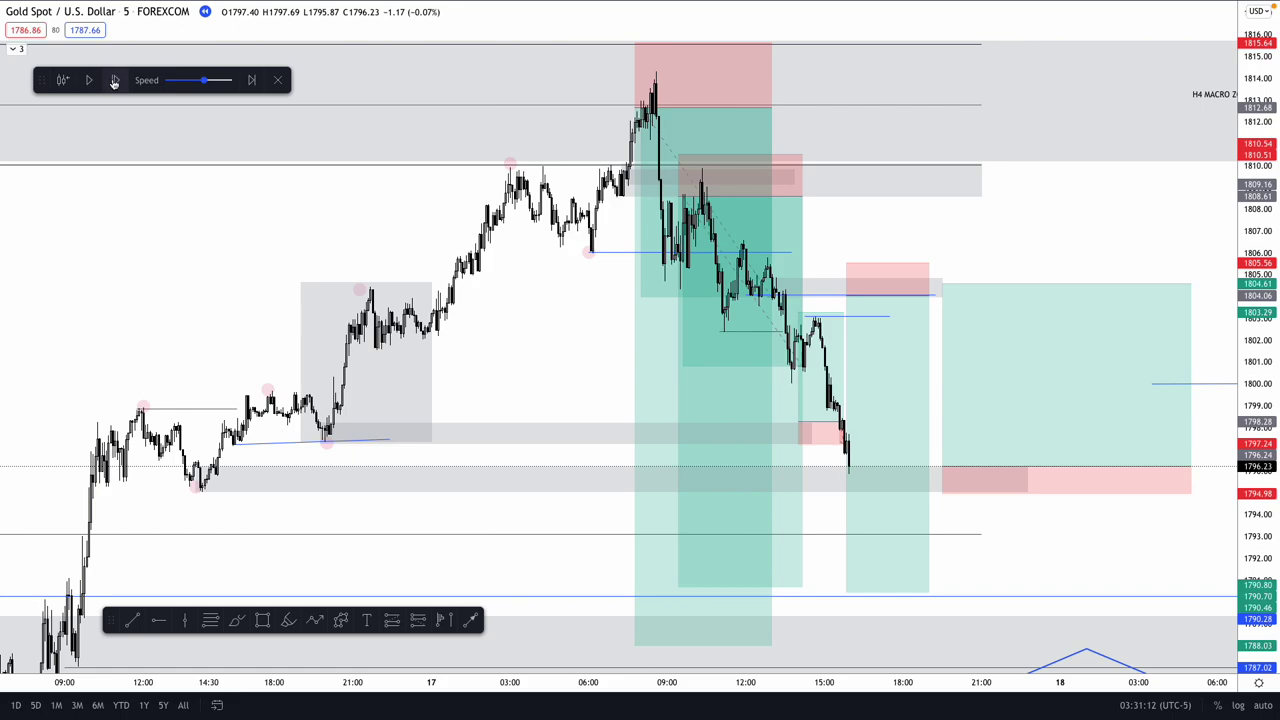
Step: Advance the replay candle by candle to about 16:35 on 17 December
click(114, 81)
click(114, 81)
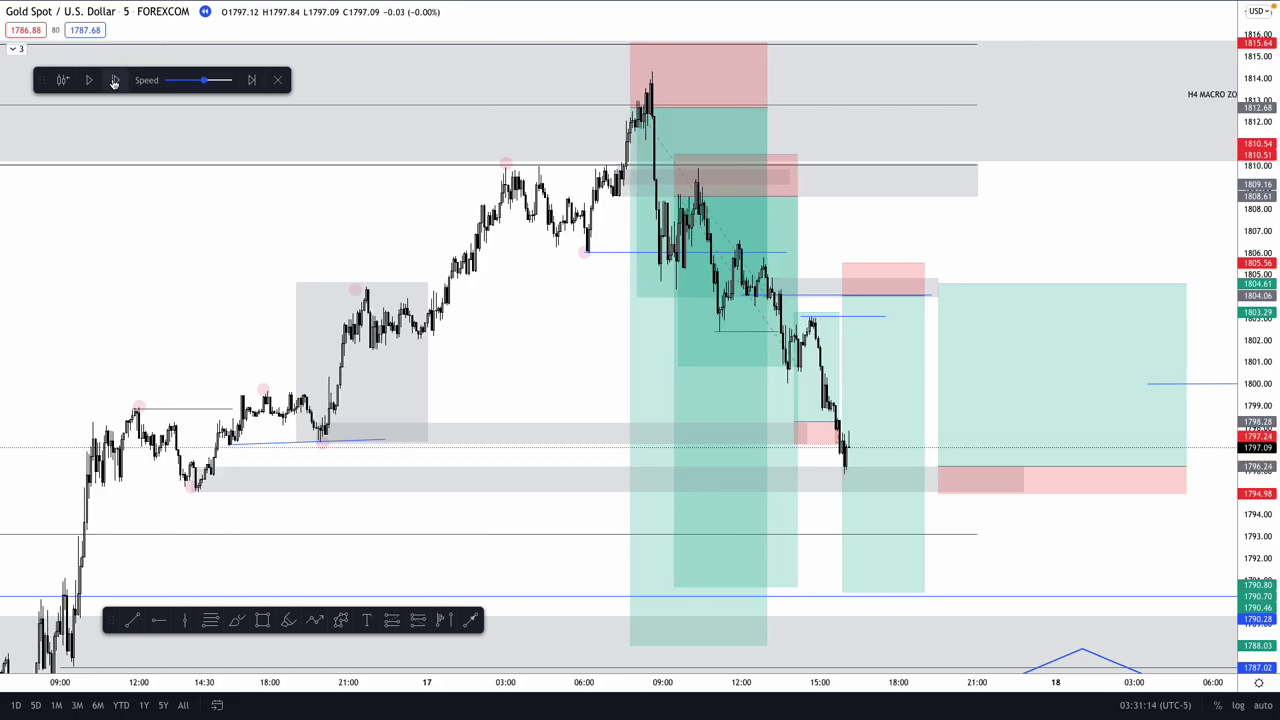
click(114, 81)
click(114, 81)
click(114, 81)
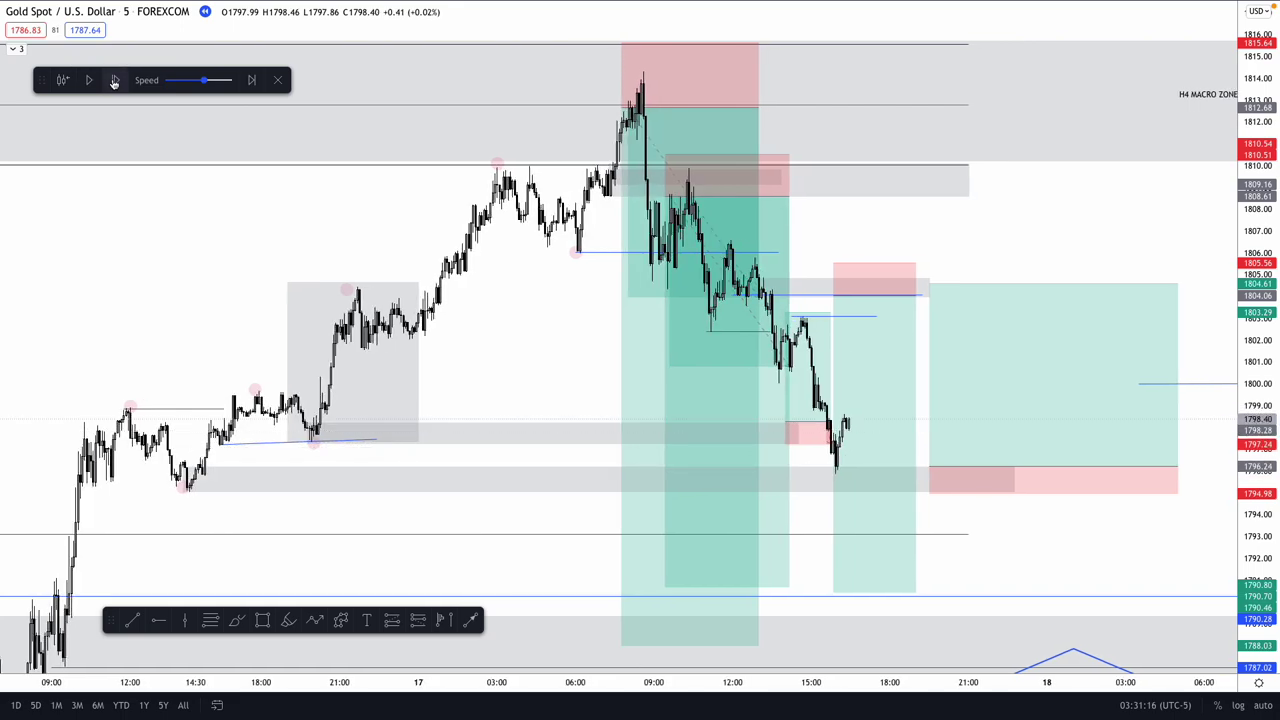
click(114, 81)
Step: Resize the lower long position to start at 15:40 on 17 December with entry 1796.20 and end at about 20:50
click(940, 481)
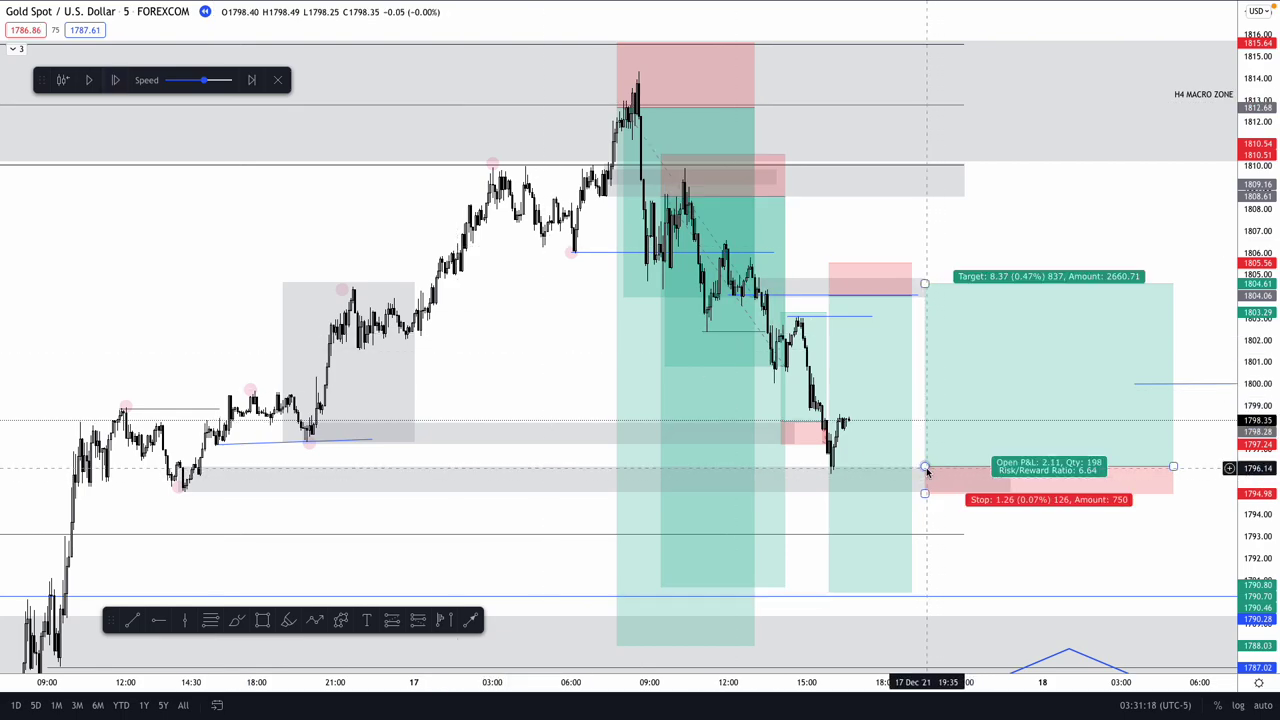
drag(924, 467, 824, 470)
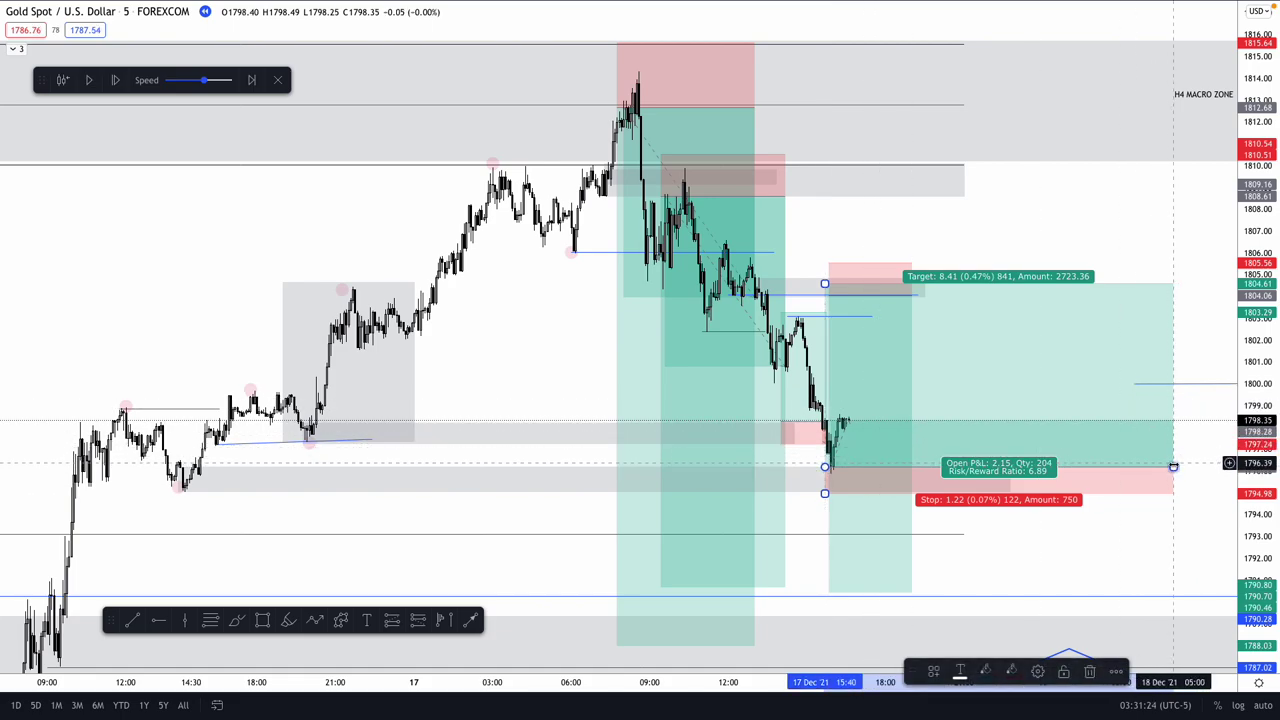
drag(1173, 467, 960, 467)
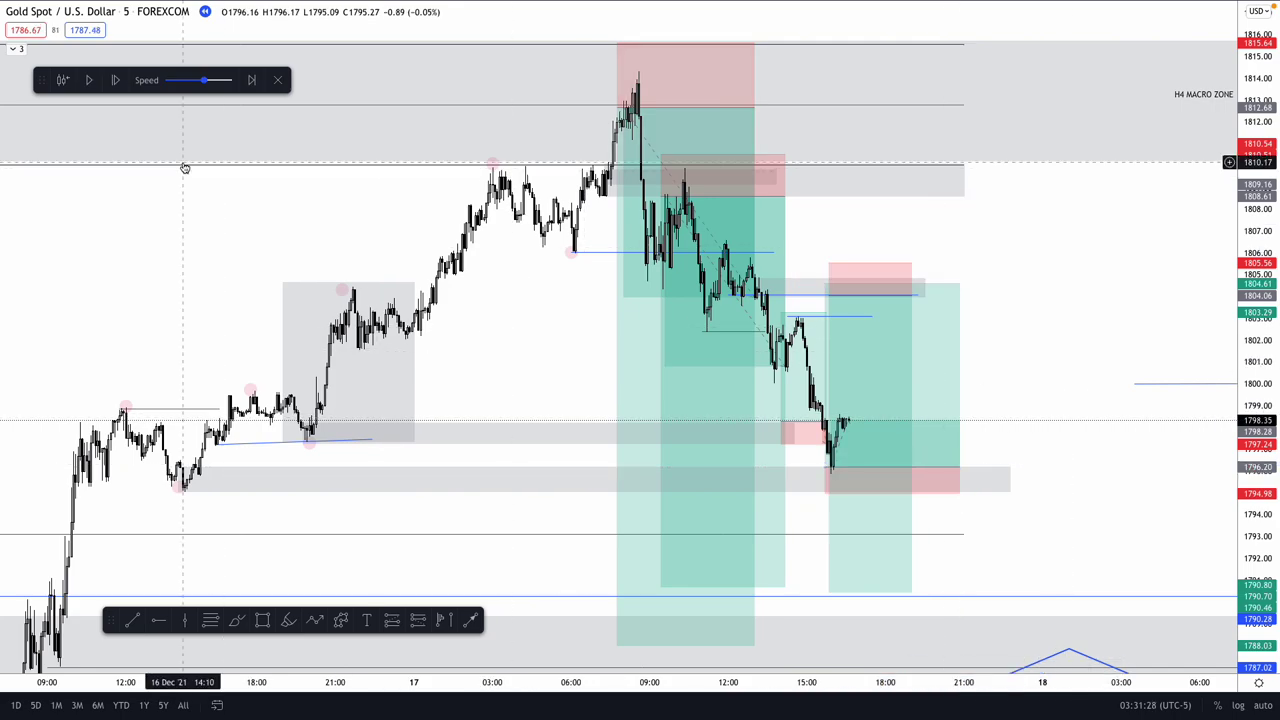
Step: Advance the replay candle by candle to about 18:40 on 19 December
click(115, 80)
click(115, 80)
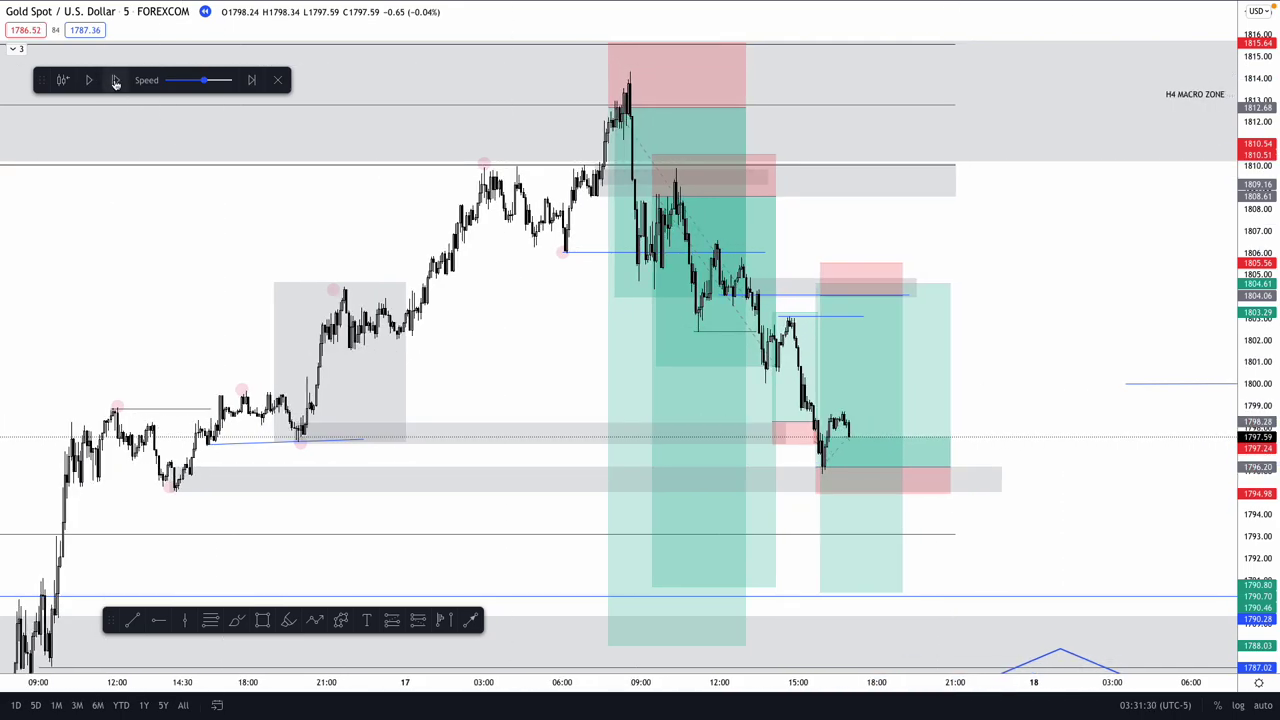
click(115, 80)
click(115, 80)
click(115, 80)
click(115, 80)
click(115, 80)
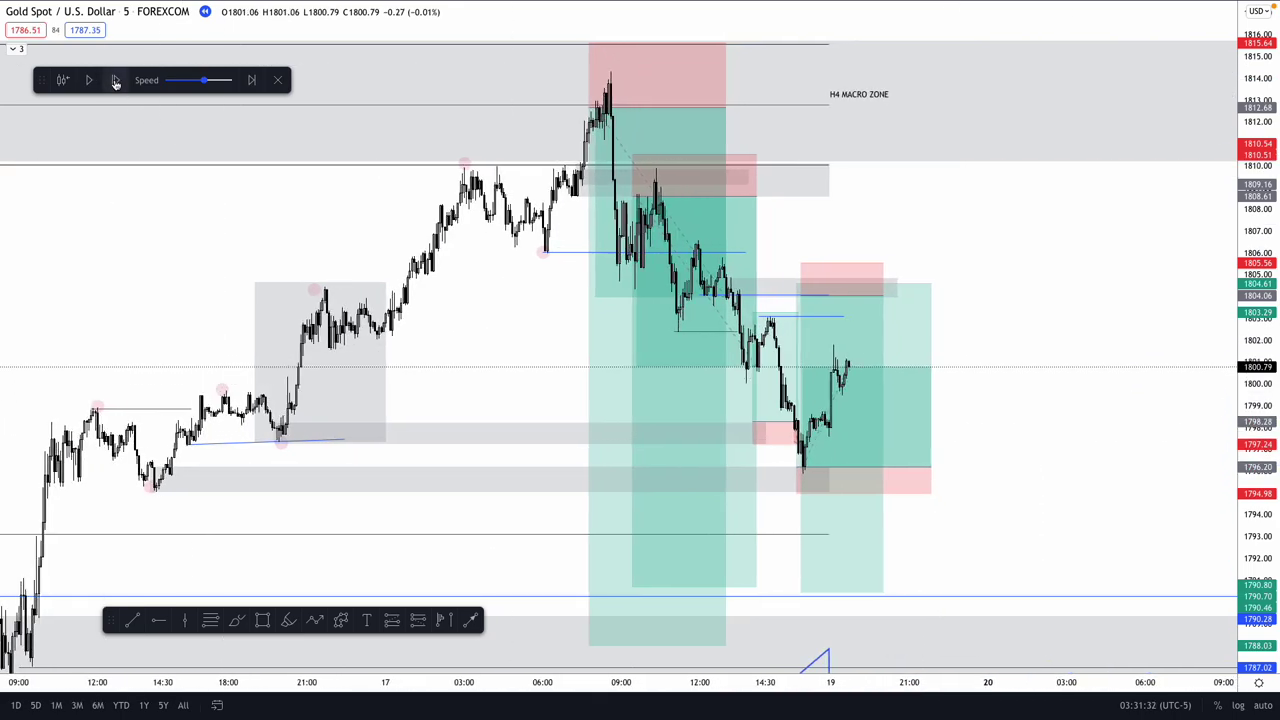
Step: Move the 1796.20 long position's stop to 1796.19 and the 1808.61 short position's stop to 1808.70
mouse_move(840, 403)
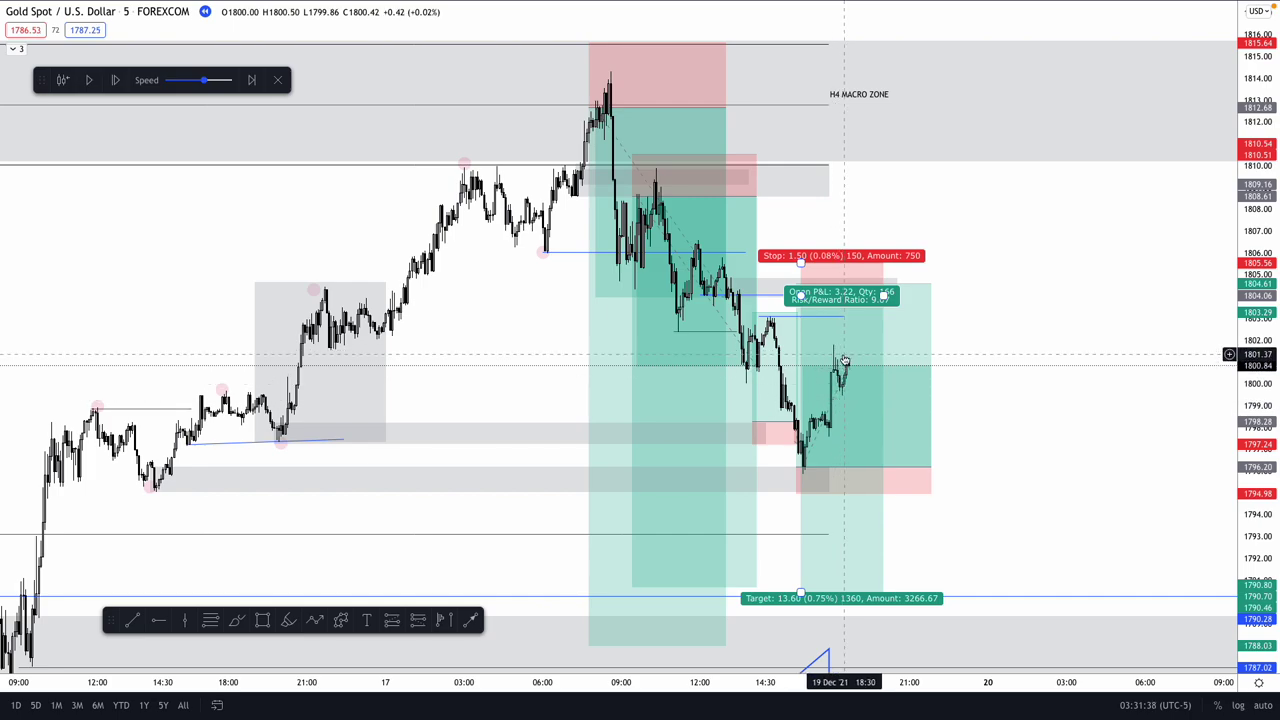
mouse_move(804, 474)
mouse_down()
mouse_move(797, 497)
mouse_move(797, 467)
mouse_up()
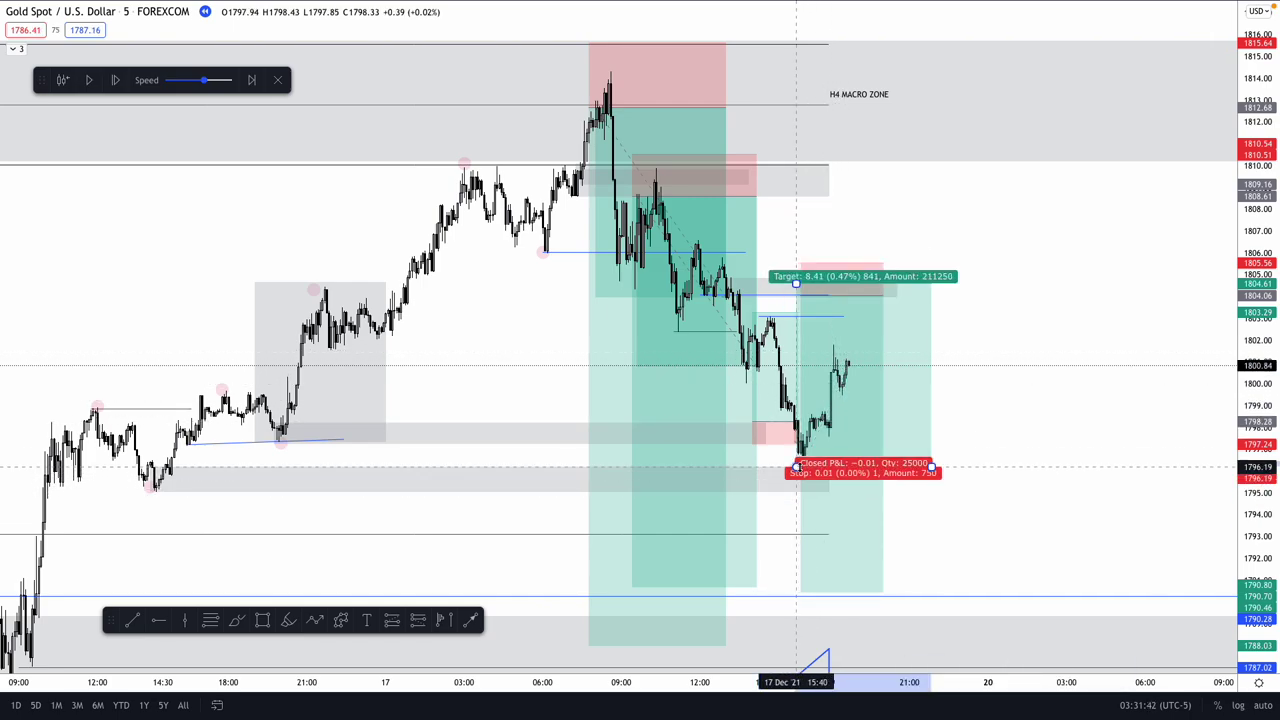
click(632, 155)
drag(632, 155, 632, 193)
click(1011, 206)
click(646, 149)
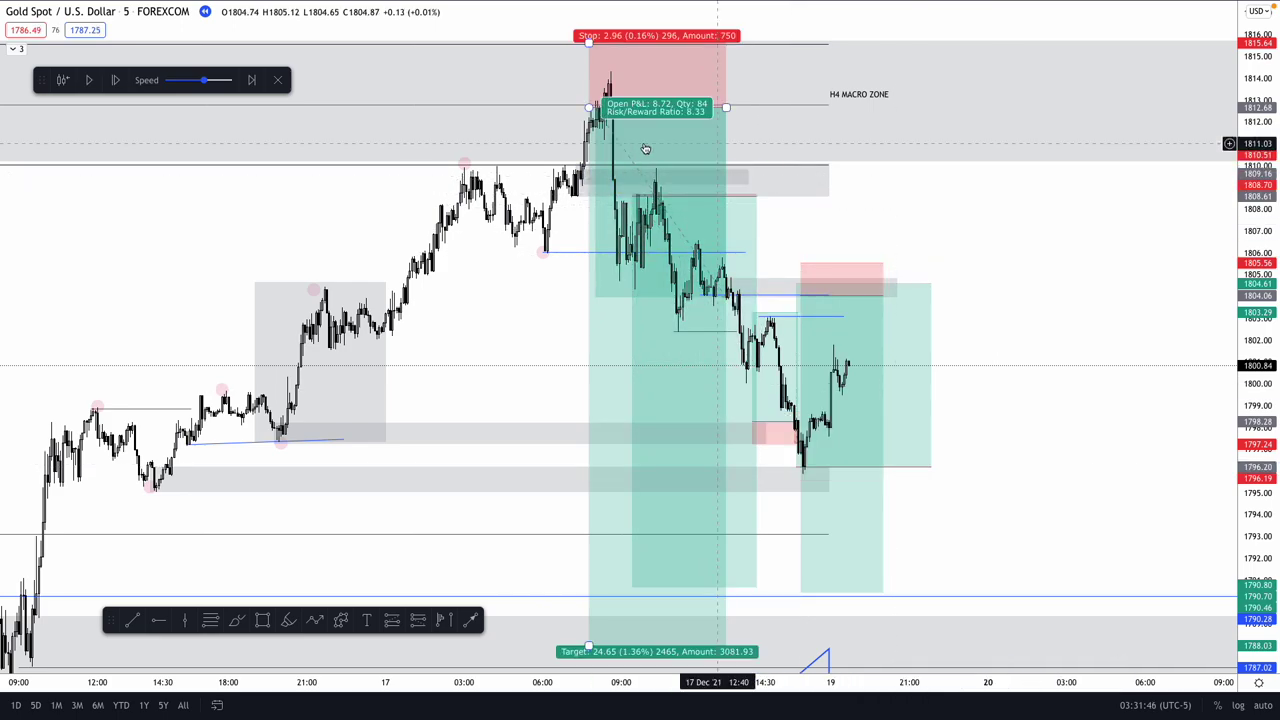
click(665, 185)
click(677, 222)
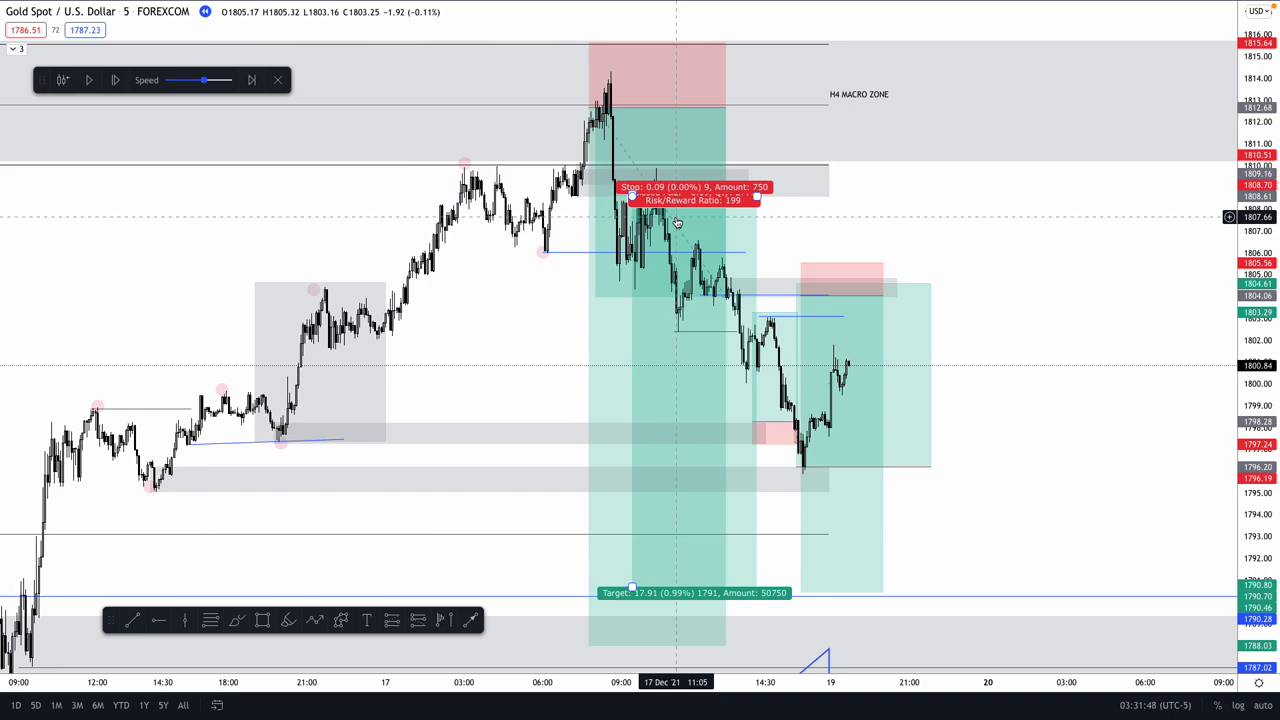
Step: Enlarge the latest price action around the long position and leave full-screen mode
drag(677, 222, 840, 384)
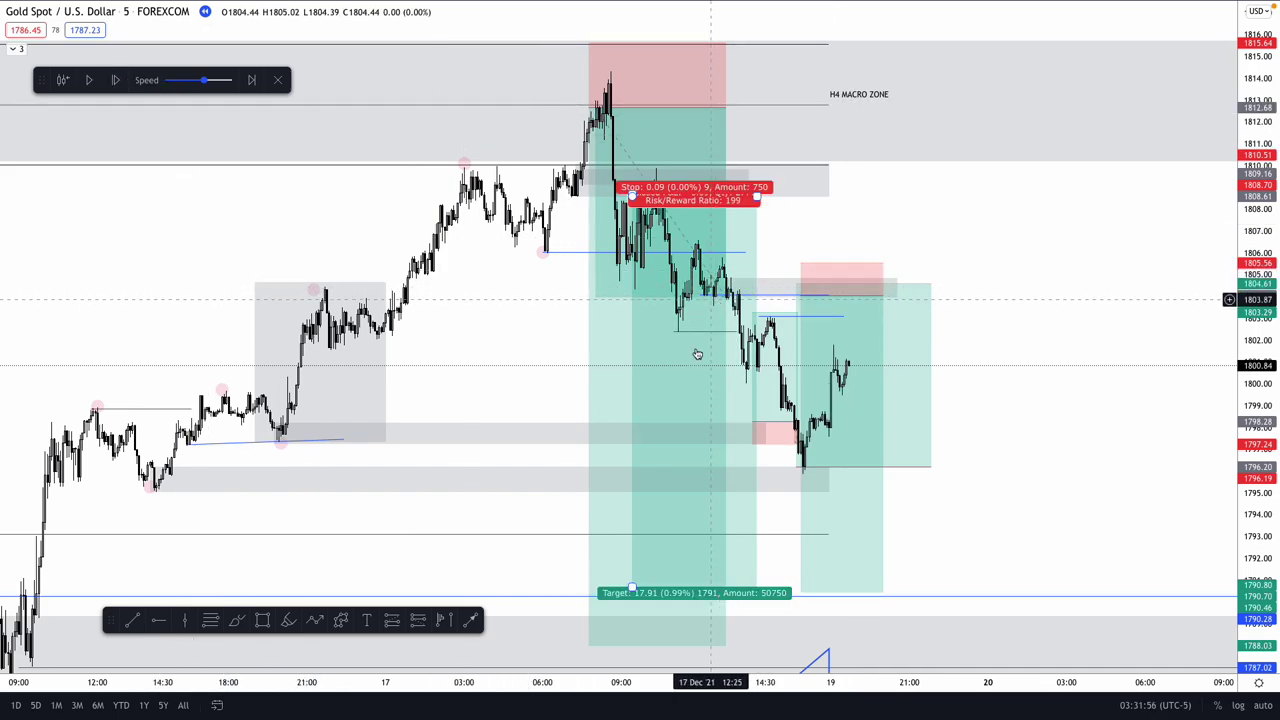
click(607, 643)
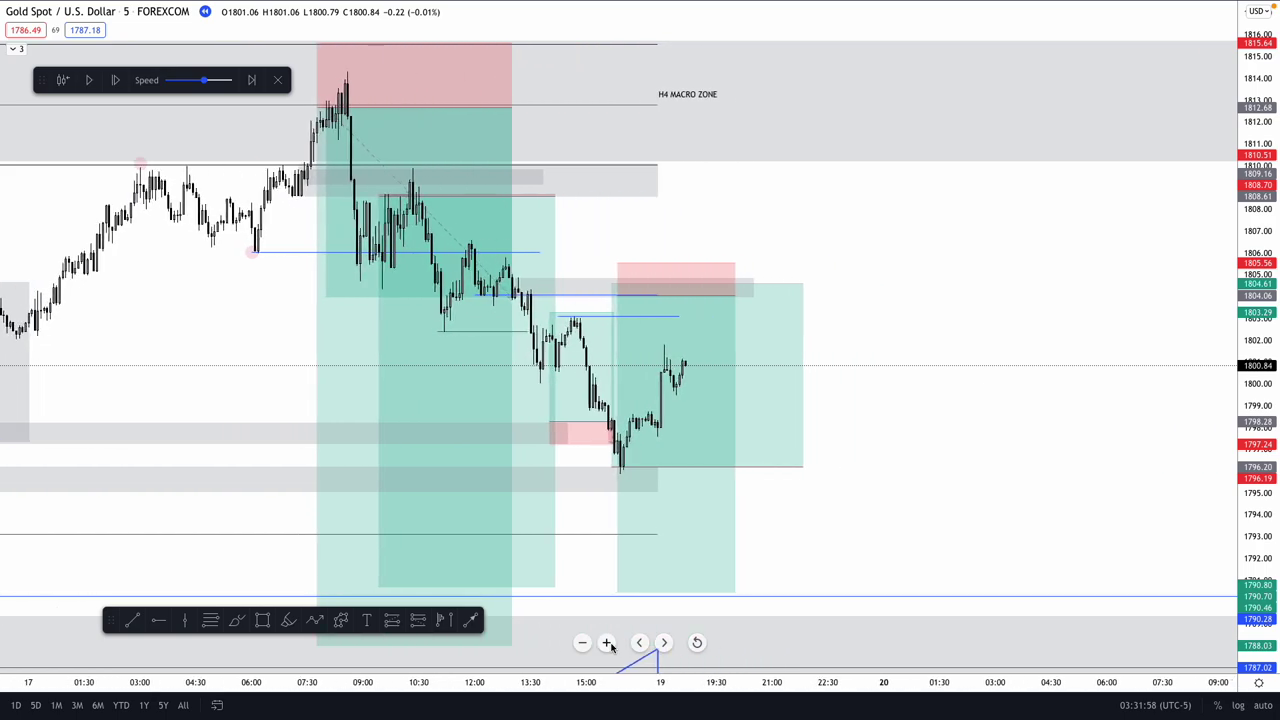
drag(1268, 570, 1252, 414)
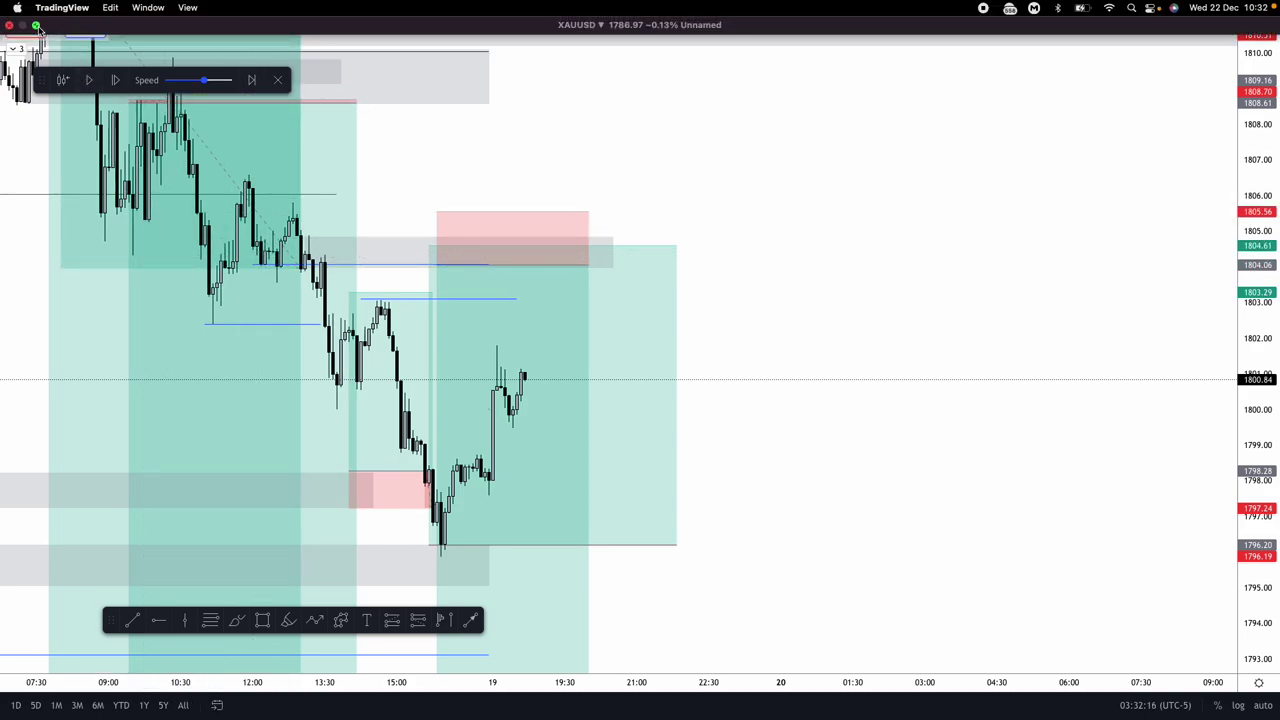
click(36, 25)
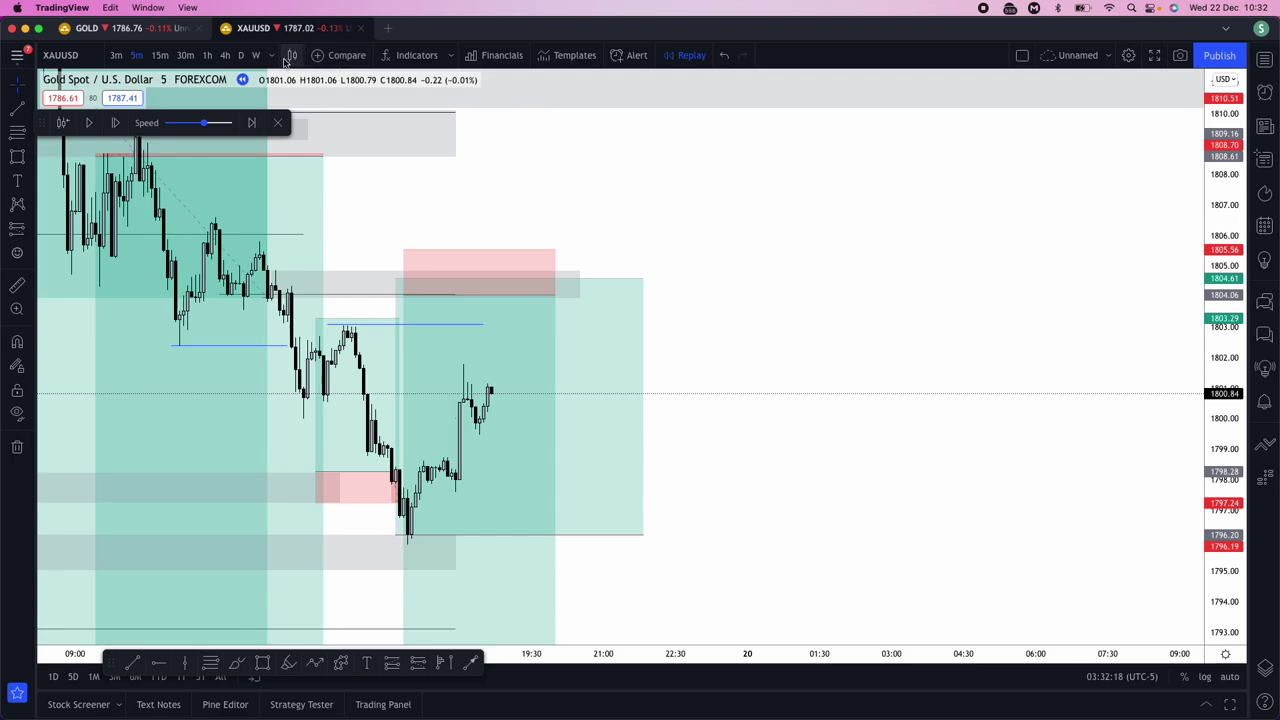
Step: Display the price as a line chart to examine the swing structure, and restore the candlestick style
click(290, 58)
click(298, 168)
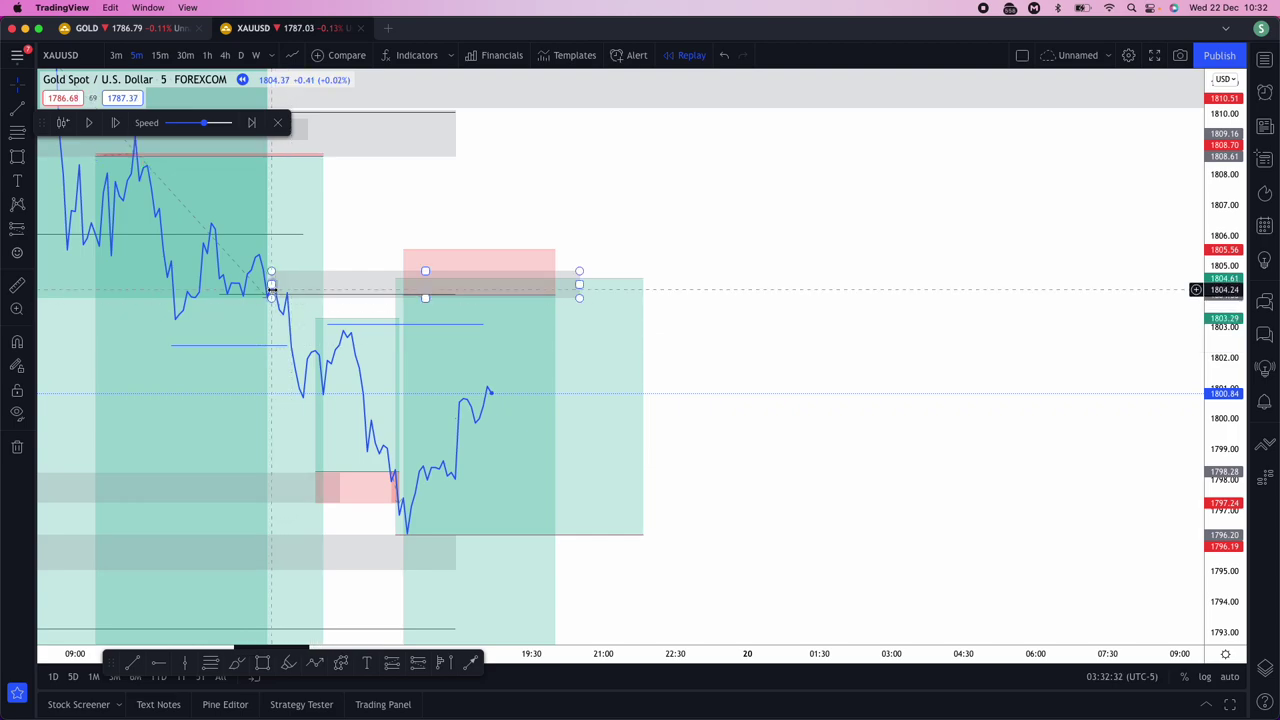
click(298, 59)
click(306, 113)
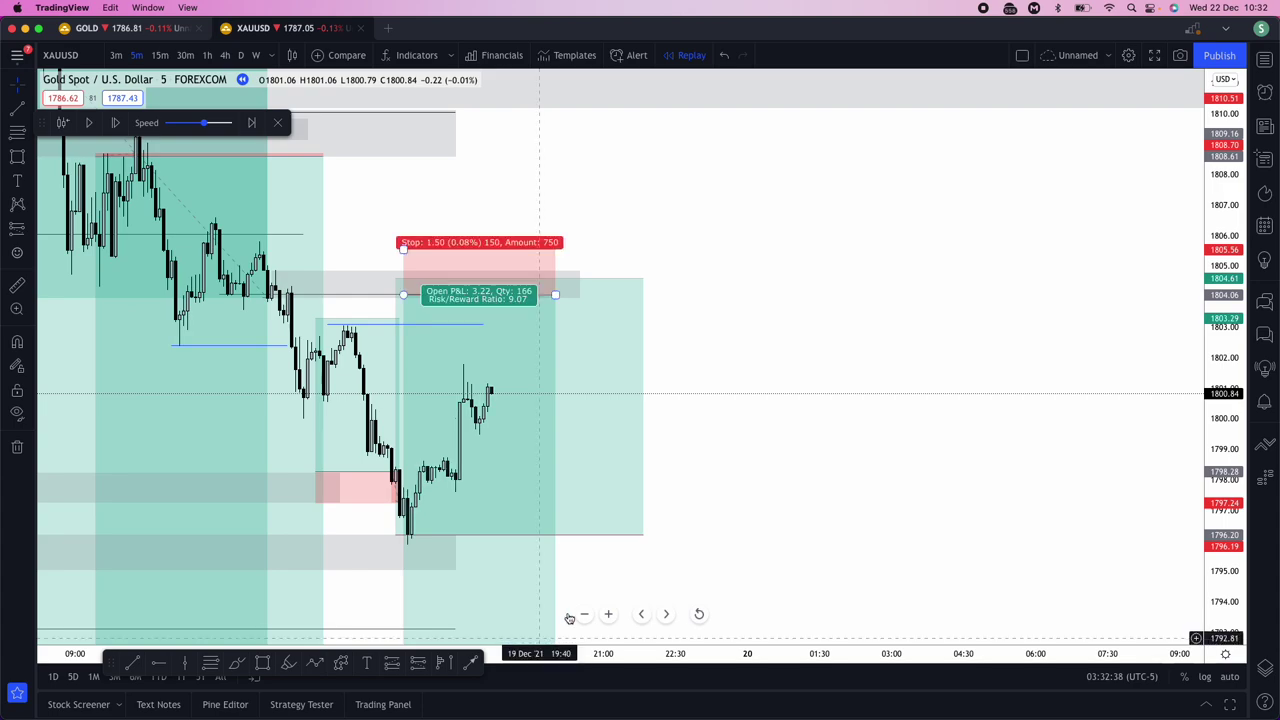
Step: Draw a rectangle zone from 1801.31 to 1797.64, spanning 19:00 on 19 December to 00:00 on 20 December
click(585, 613)
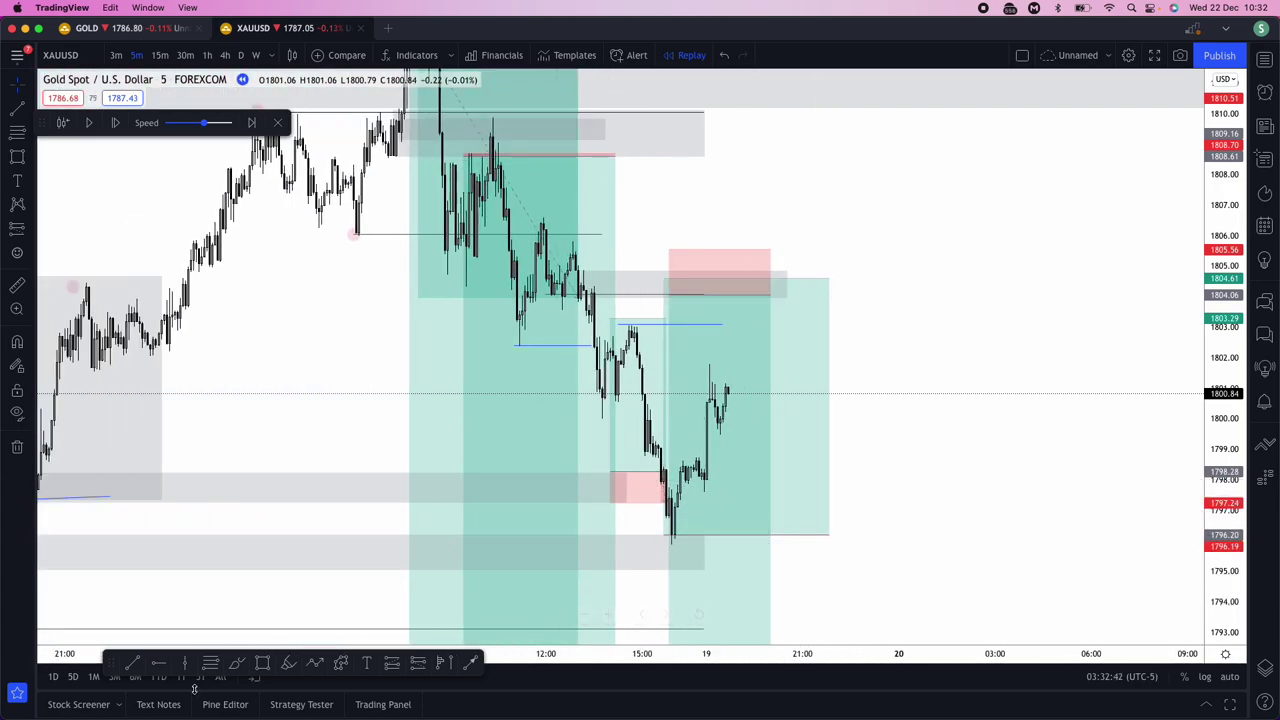
click(262, 664)
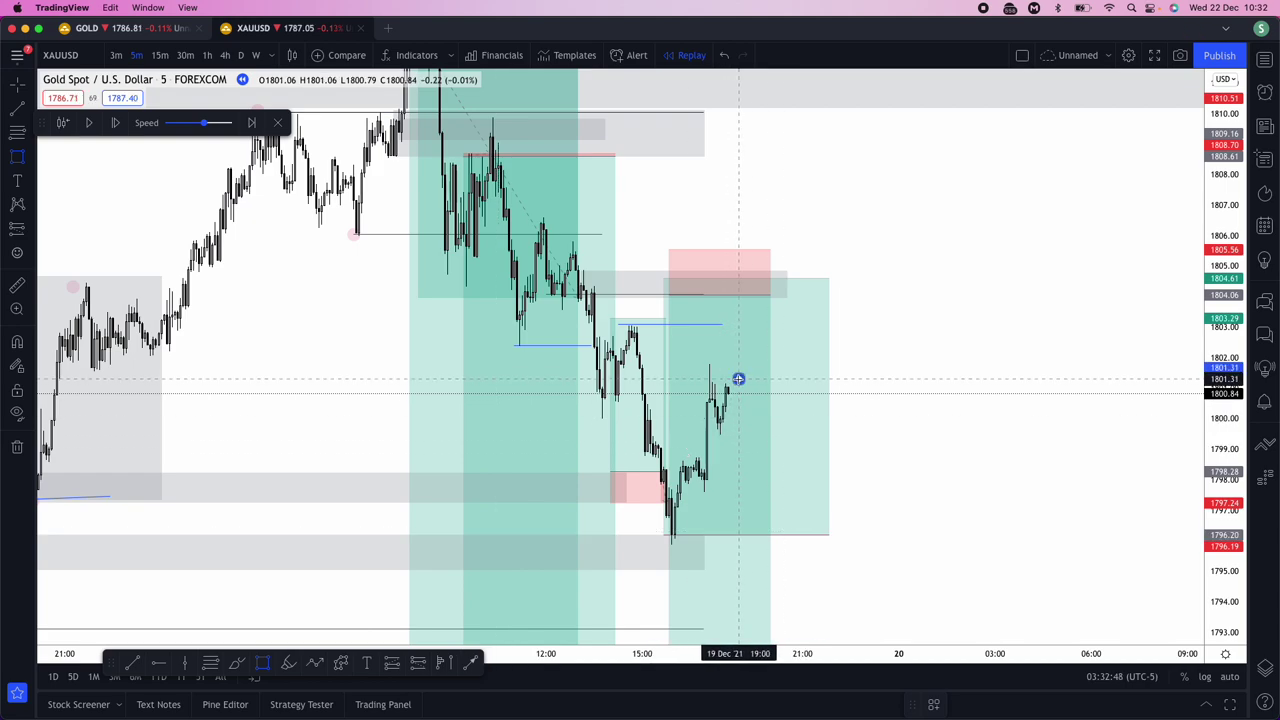
drag(749, 407, 900, 491)
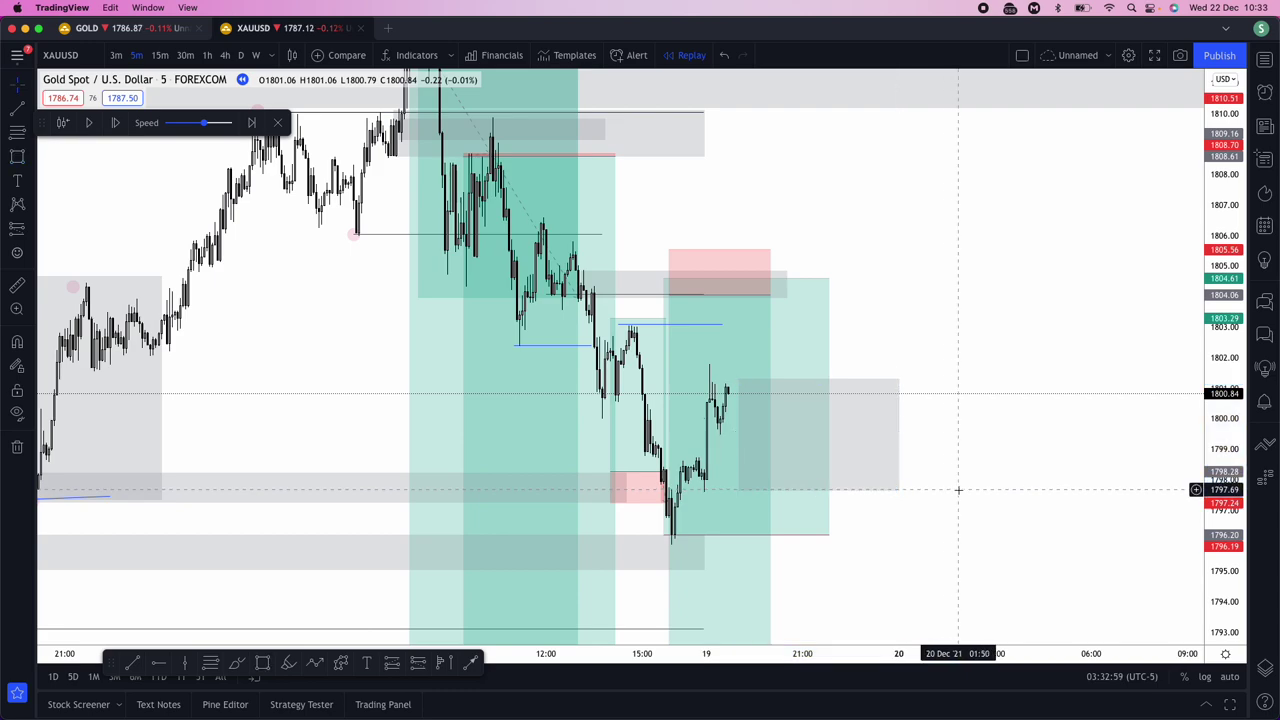
Step: Recolour the rectangle zone beside the latest candles to purple
click(885, 381)
right_click(885, 381)
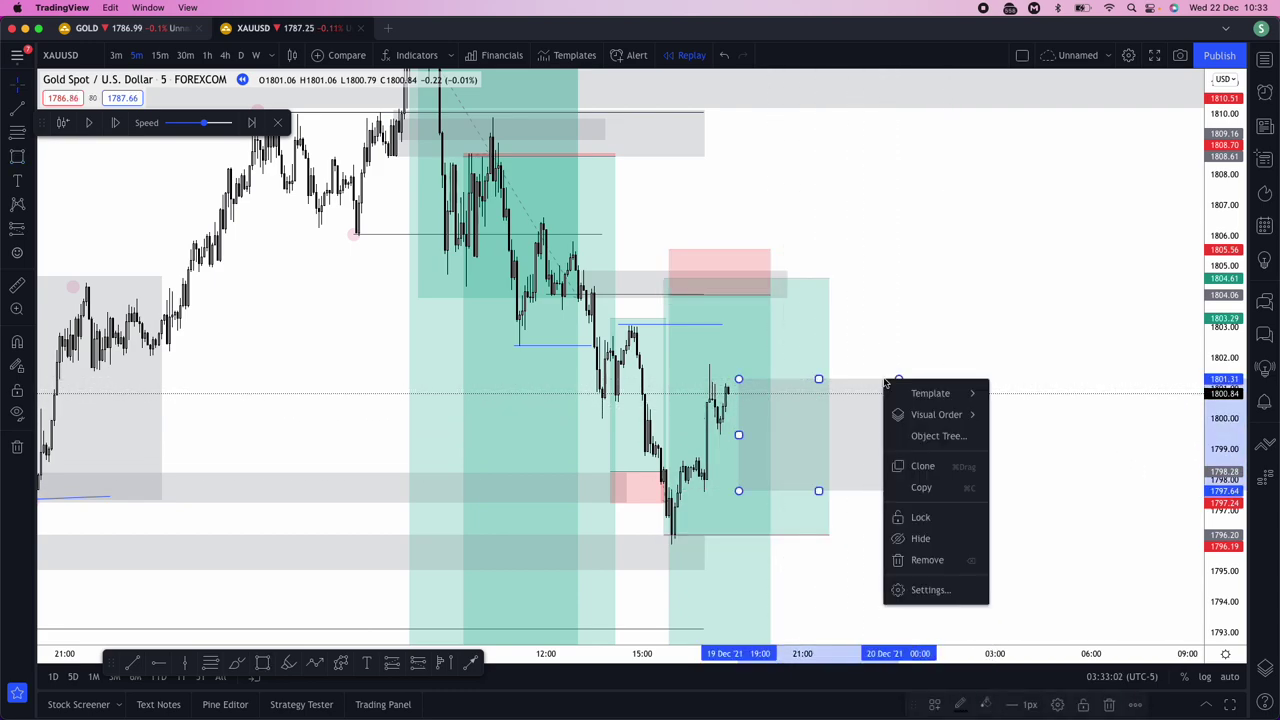
mouse_move(958, 389)
click(1035, 448)
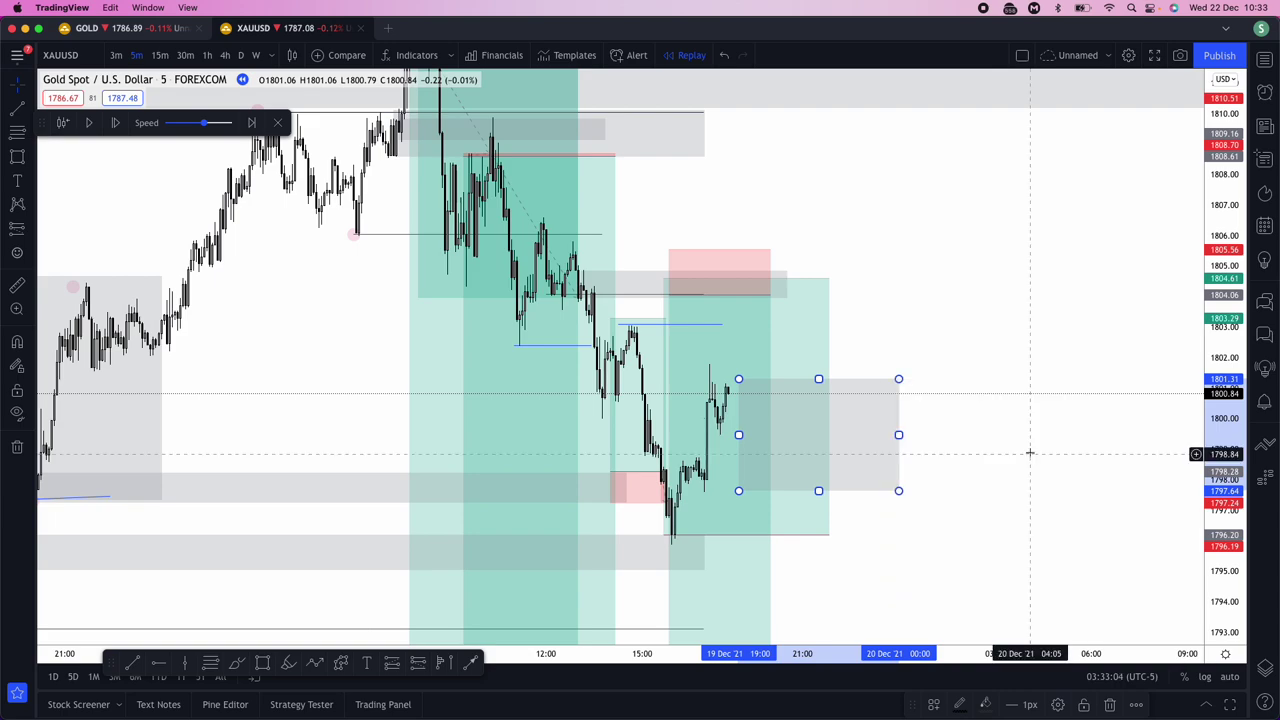
click(958, 386)
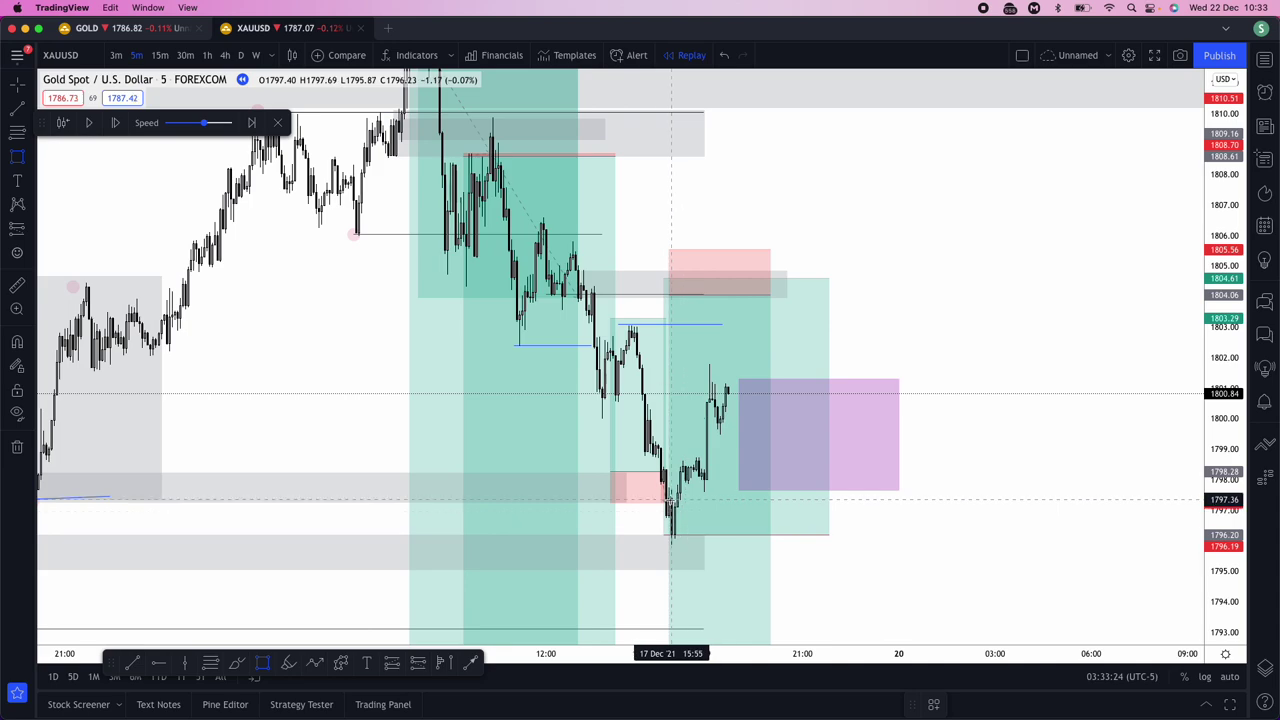
Step: Draw a thin purple rectangle zone from about 1797.4 to 1796.8, starting near 15:50 on 17 December
drag(668, 497, 901, 516)
click(943, 517)
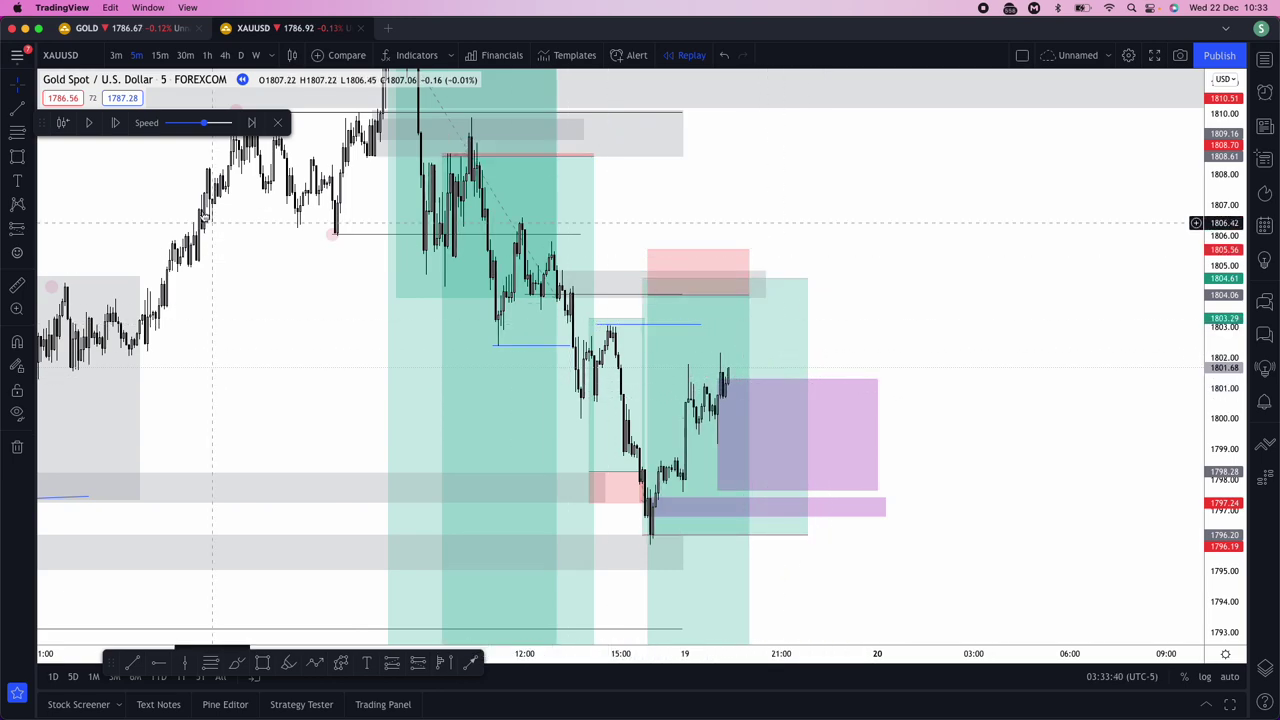
Step: Advance the replay candle by candle to about 22:55 on 19 December
click(115, 123)
click(115, 123)
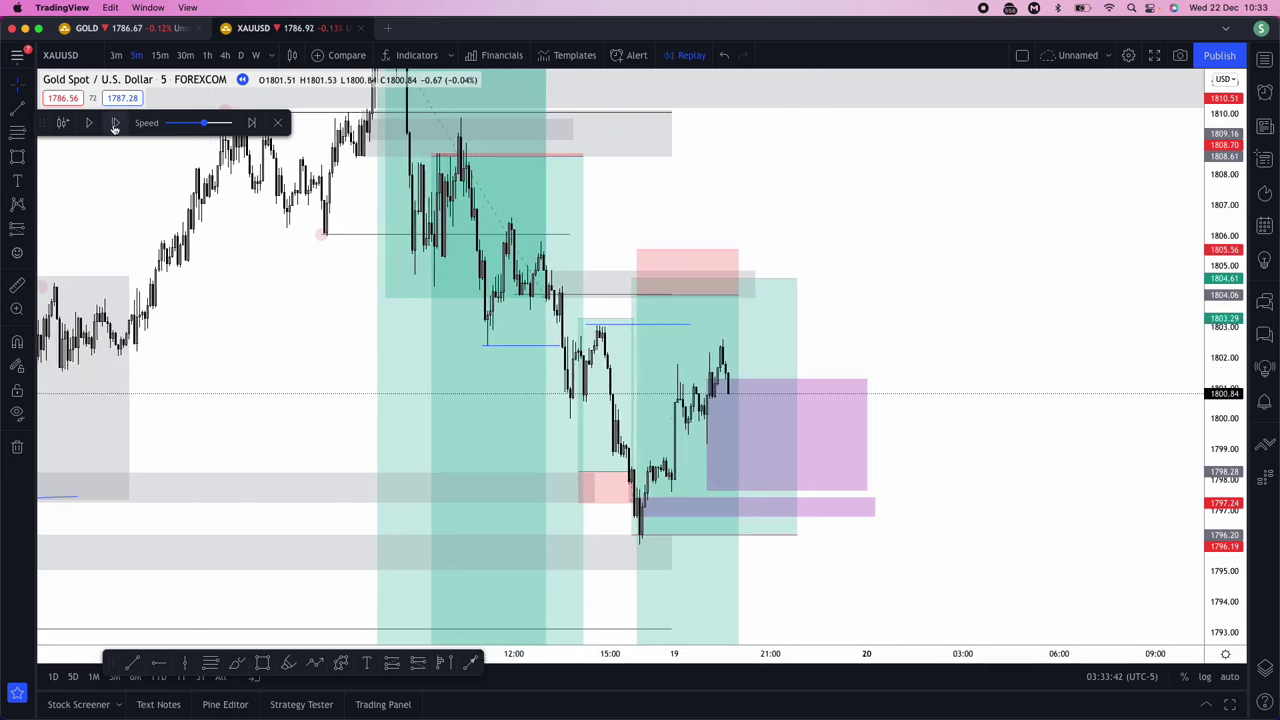
click(115, 123)
click(115, 123)
click(115, 123)
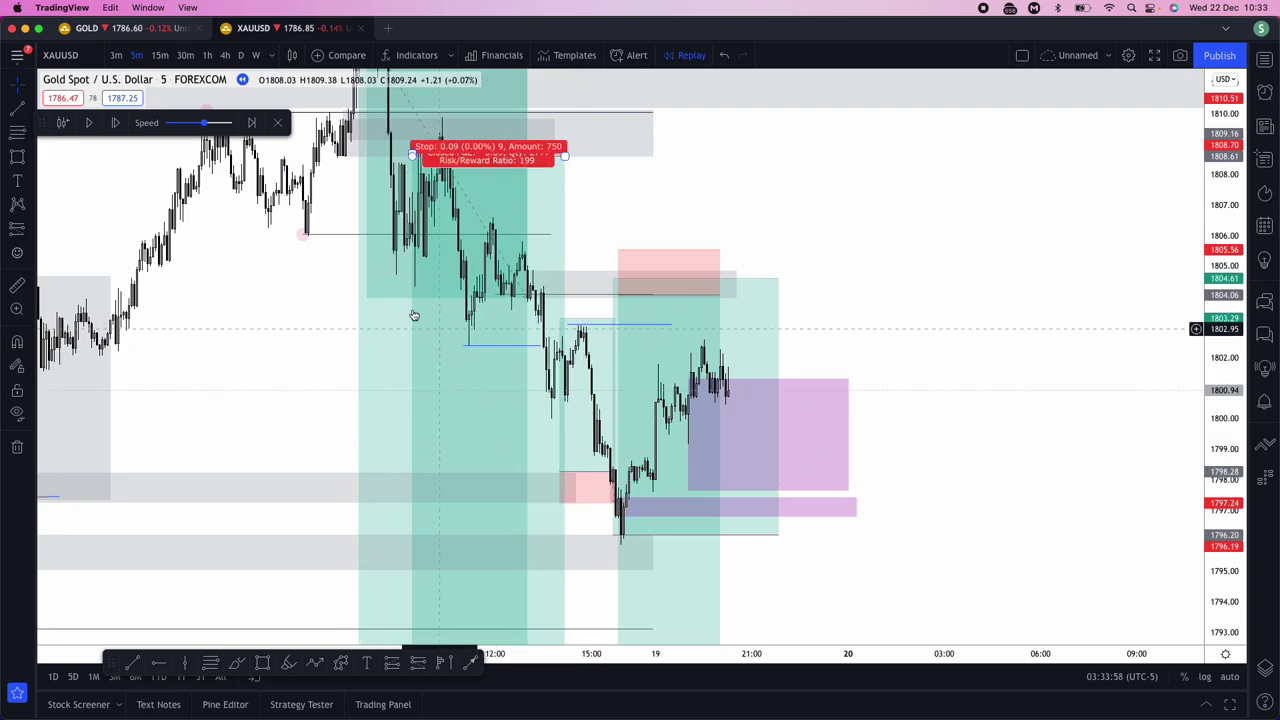
click(117, 123)
click(117, 123)
click(117, 123)
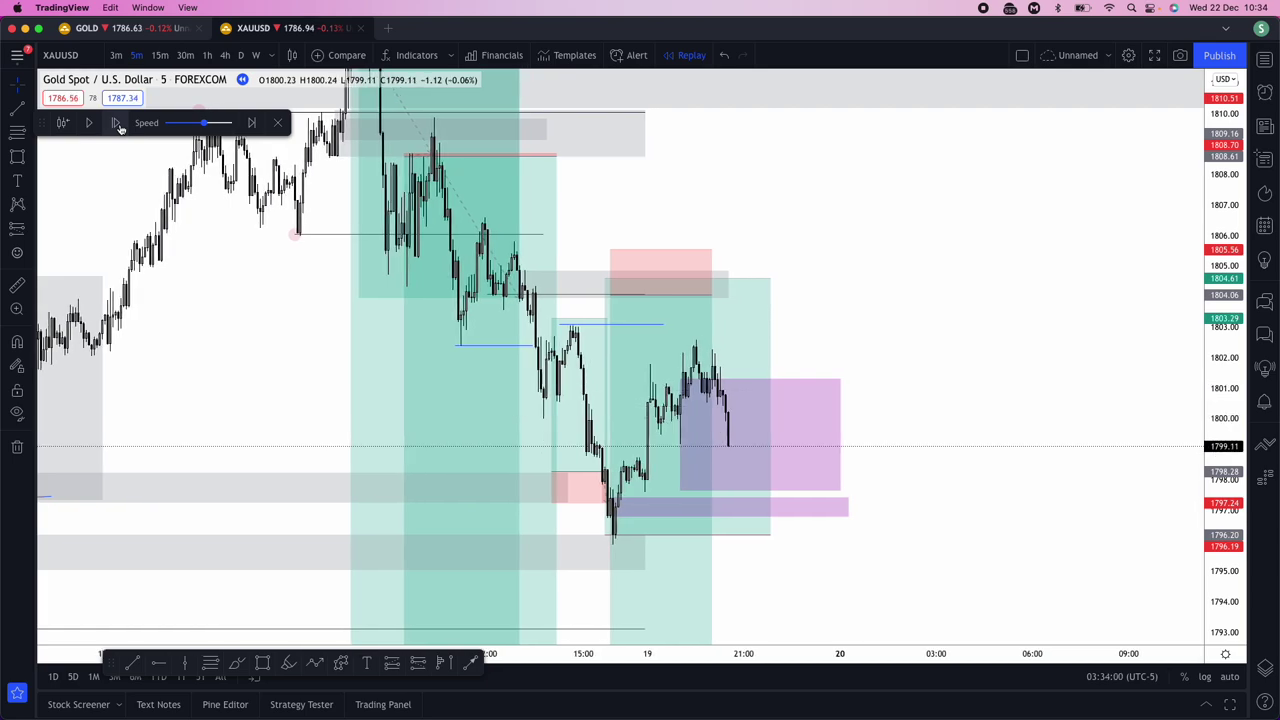
click(117, 123)
click(117, 123)
click(117, 123)
click(117, 123)
click(117, 123)
click(117, 123)
click(117, 123)
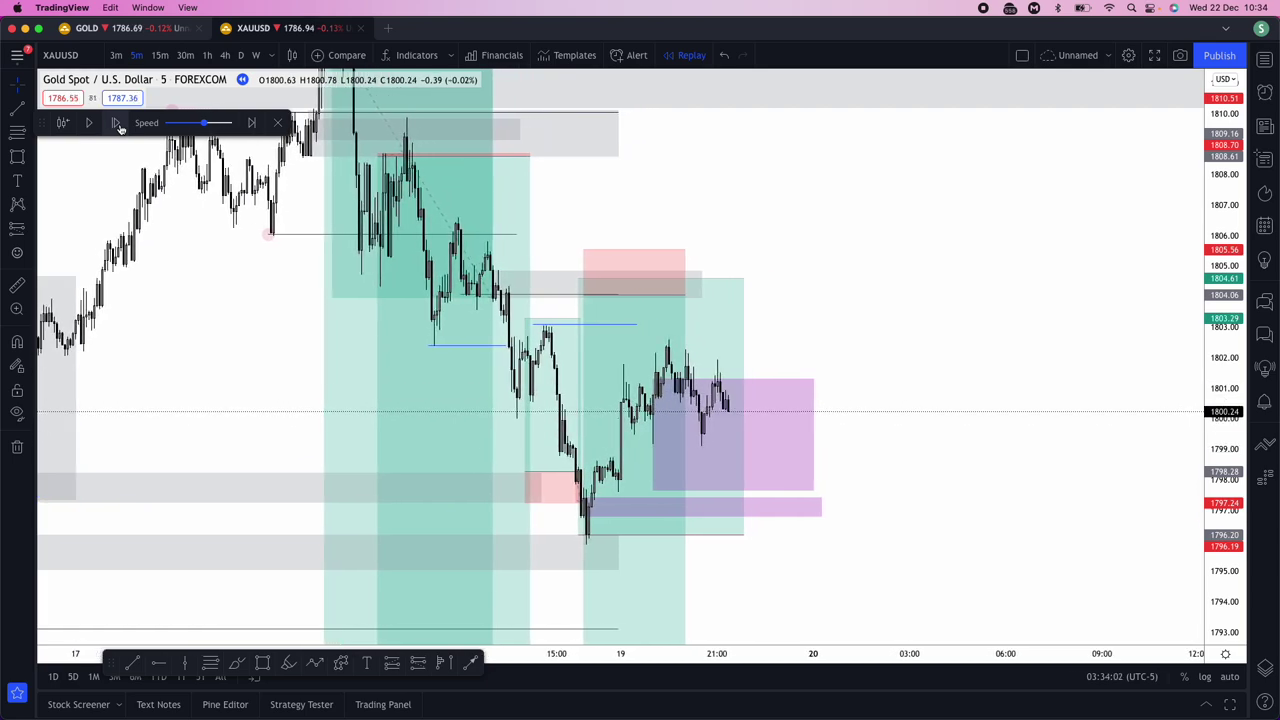
click(117, 123)
click(117, 123)
click(117, 123)
click(117, 123)
click(117, 123)
click(117, 123)
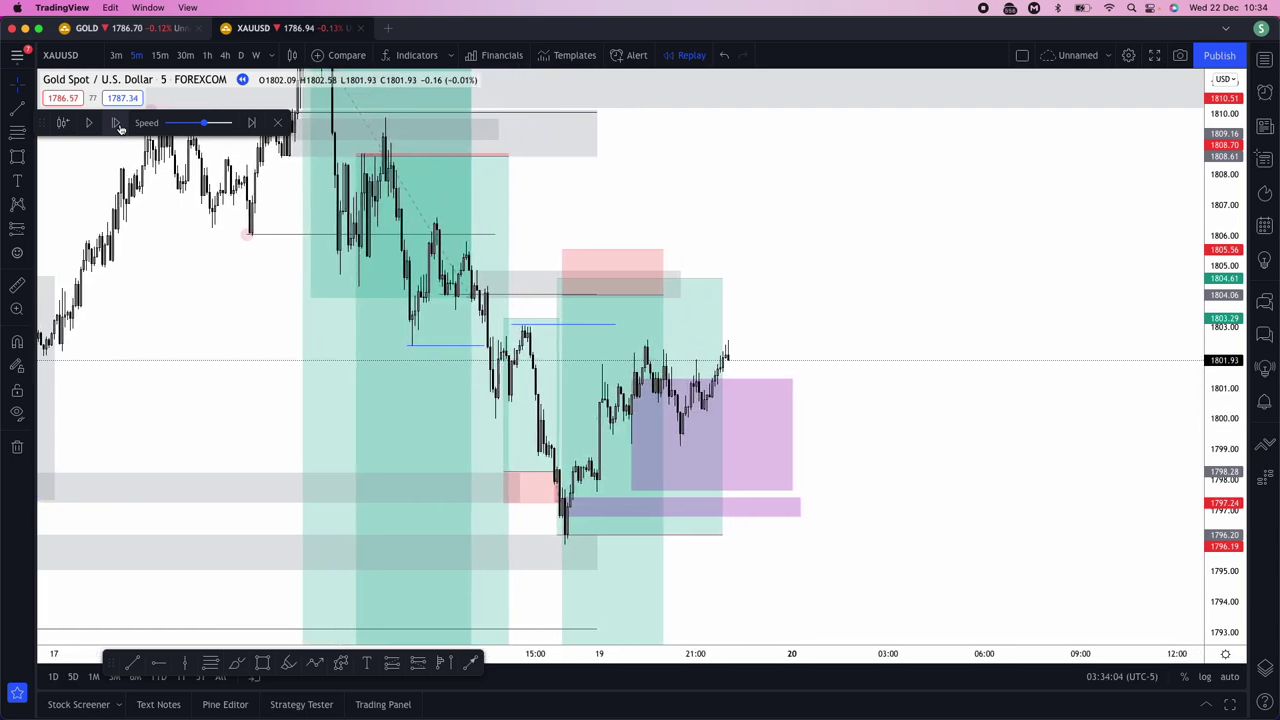
click(117, 123)
click(117, 123)
click(117, 123)
click(117, 123)
click(118, 125)
click(118, 125)
click(118, 125)
click(118, 125)
click(118, 125)
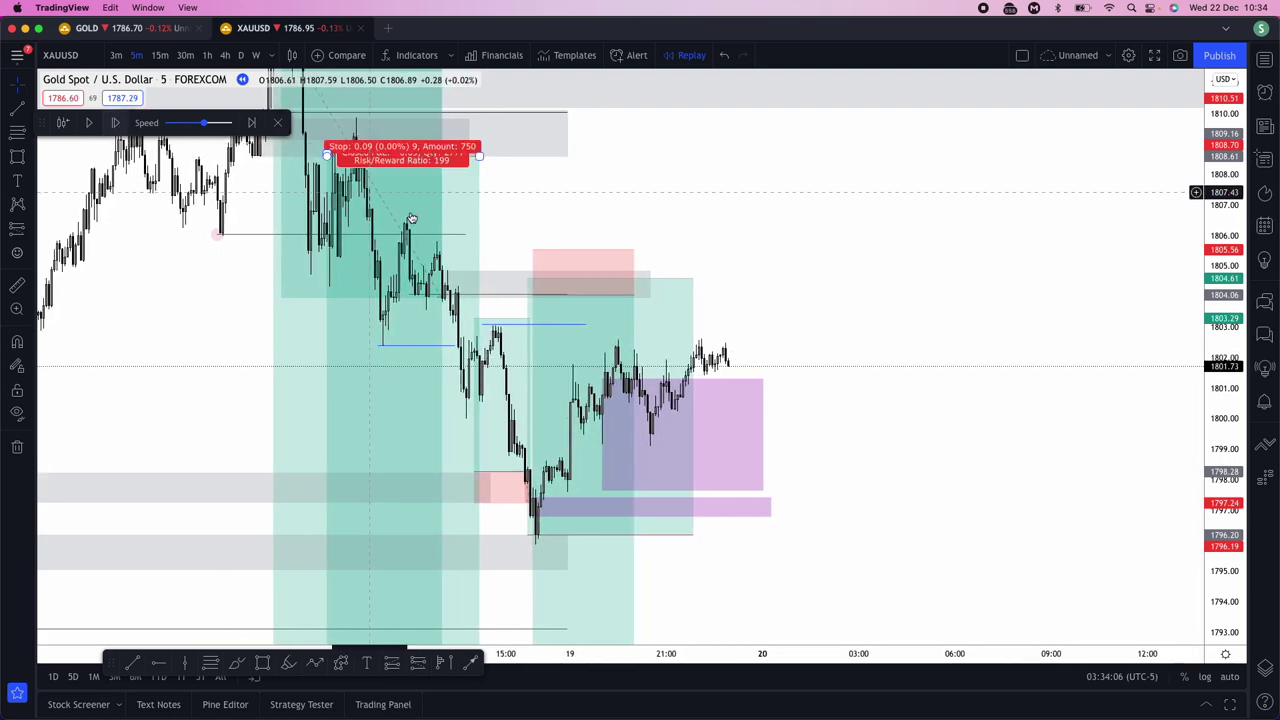
Step: Shift the 1804.06 short position to span 21:10 on 19 December to about 06:00 on 20 December, and advance the replay
drag(633, 293, 960, 300)
drag(536, 296, 674, 294)
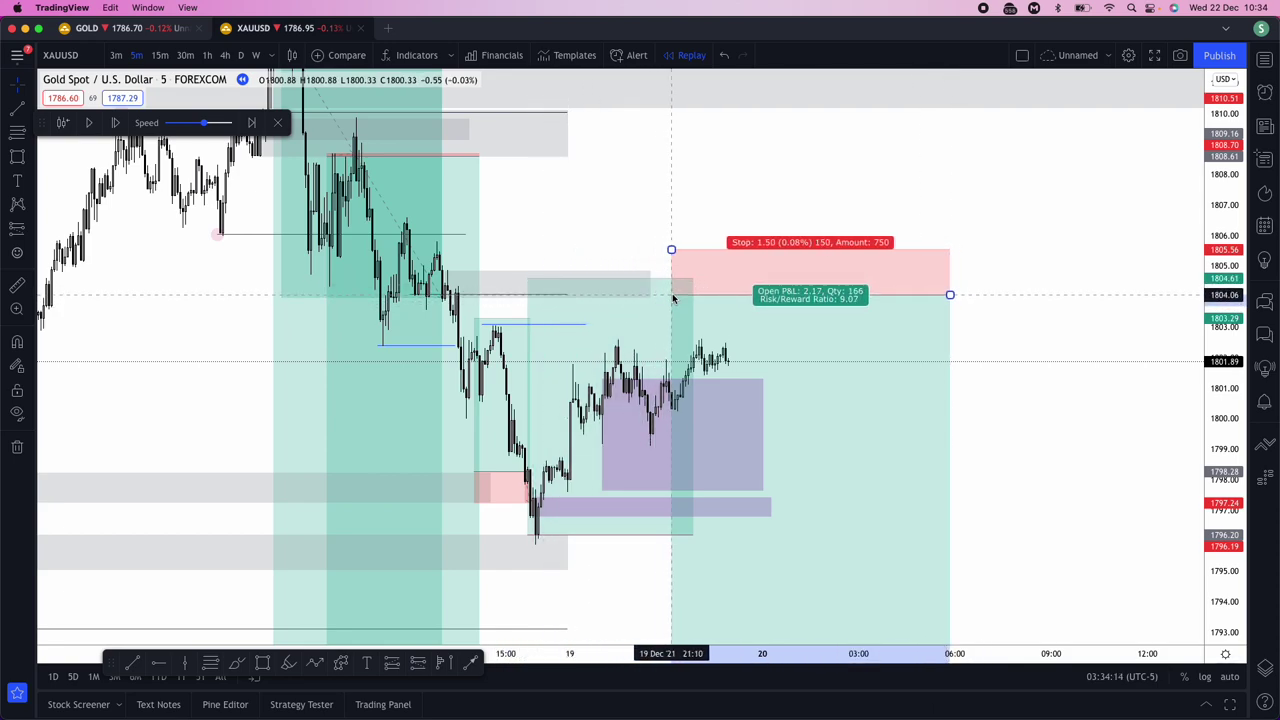
click(726, 220)
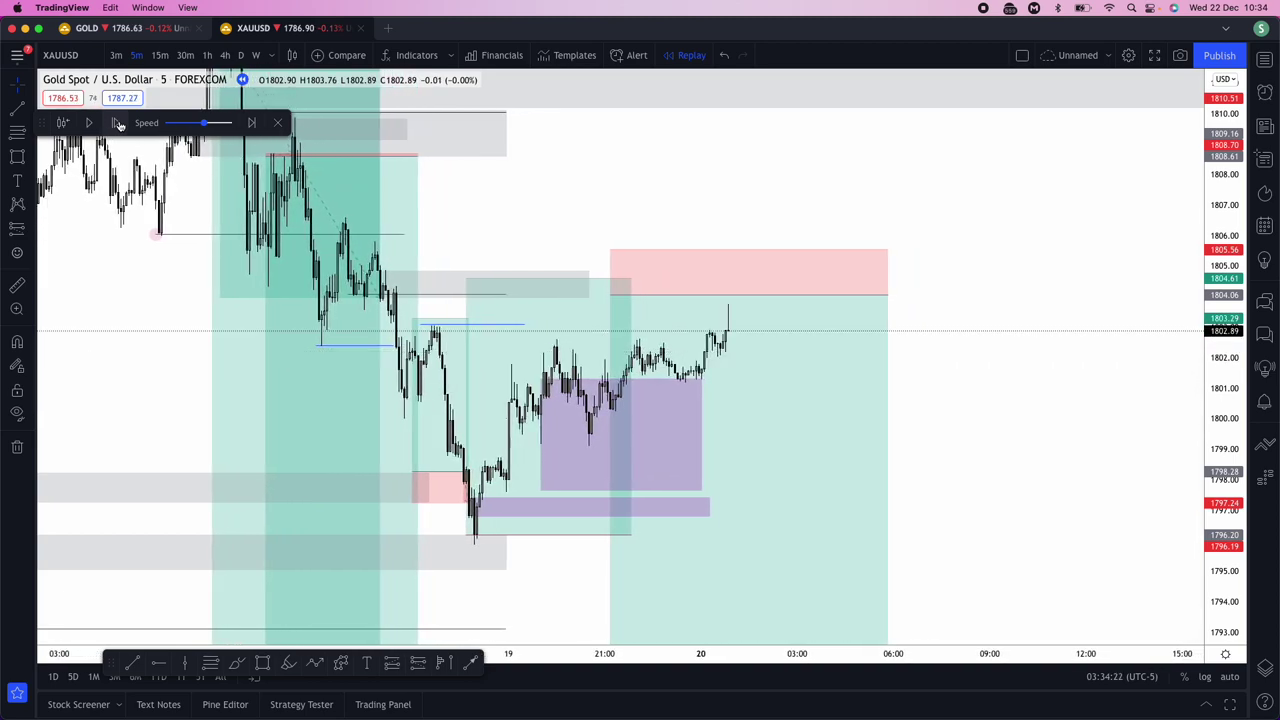
click(117, 123)
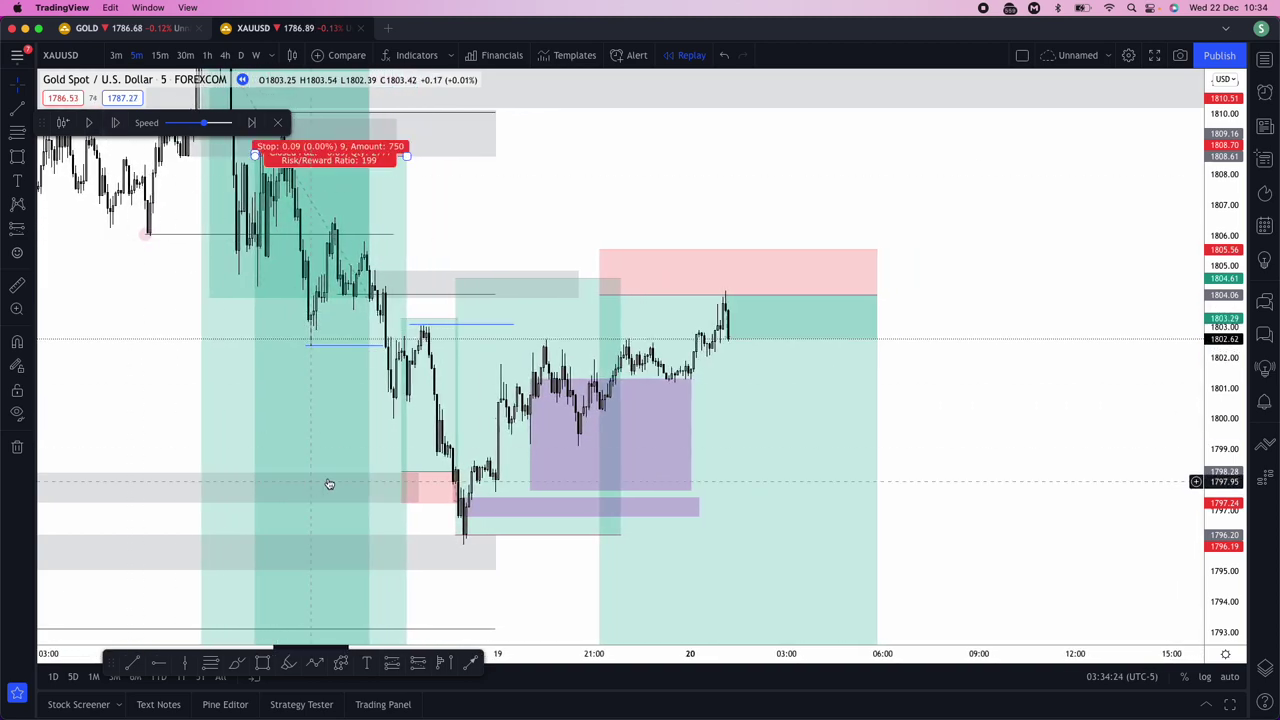
Step: Resize the larger purple zone to run from 1802.60 down to about 1799.11, around the consolidation
click(530, 381)
drag(530, 378, 530, 341)
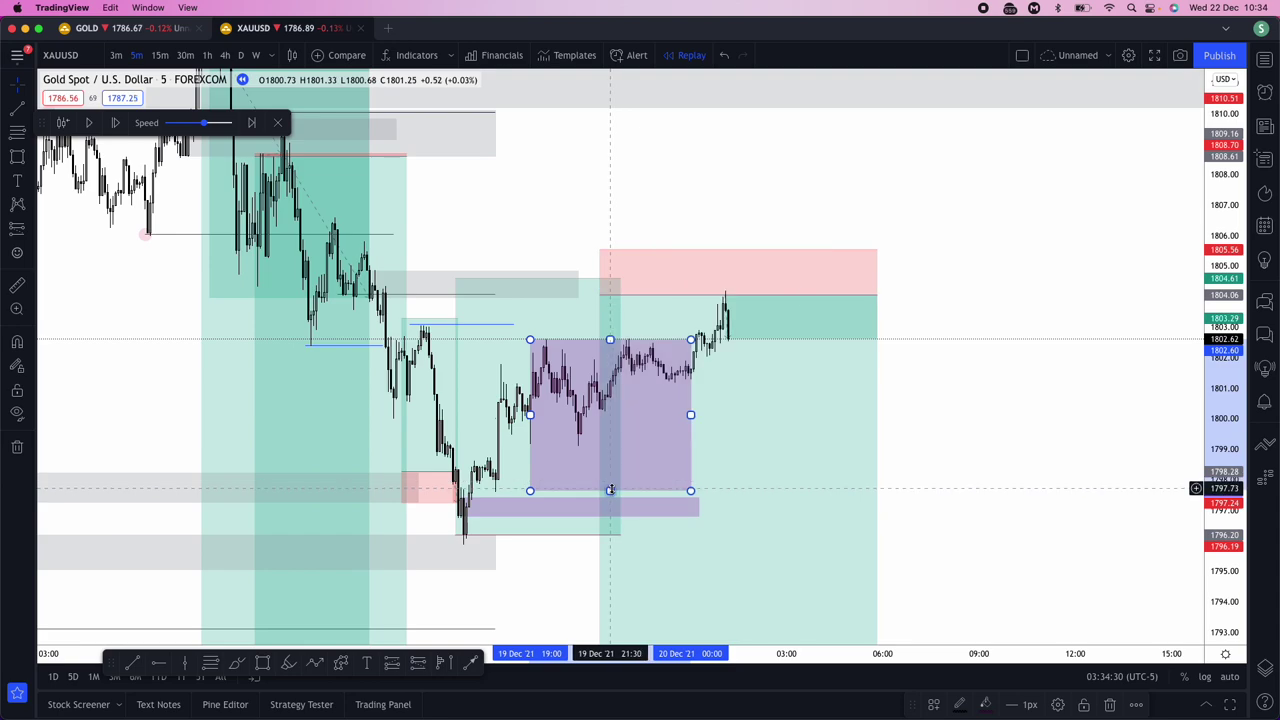
drag(610, 490, 603, 447)
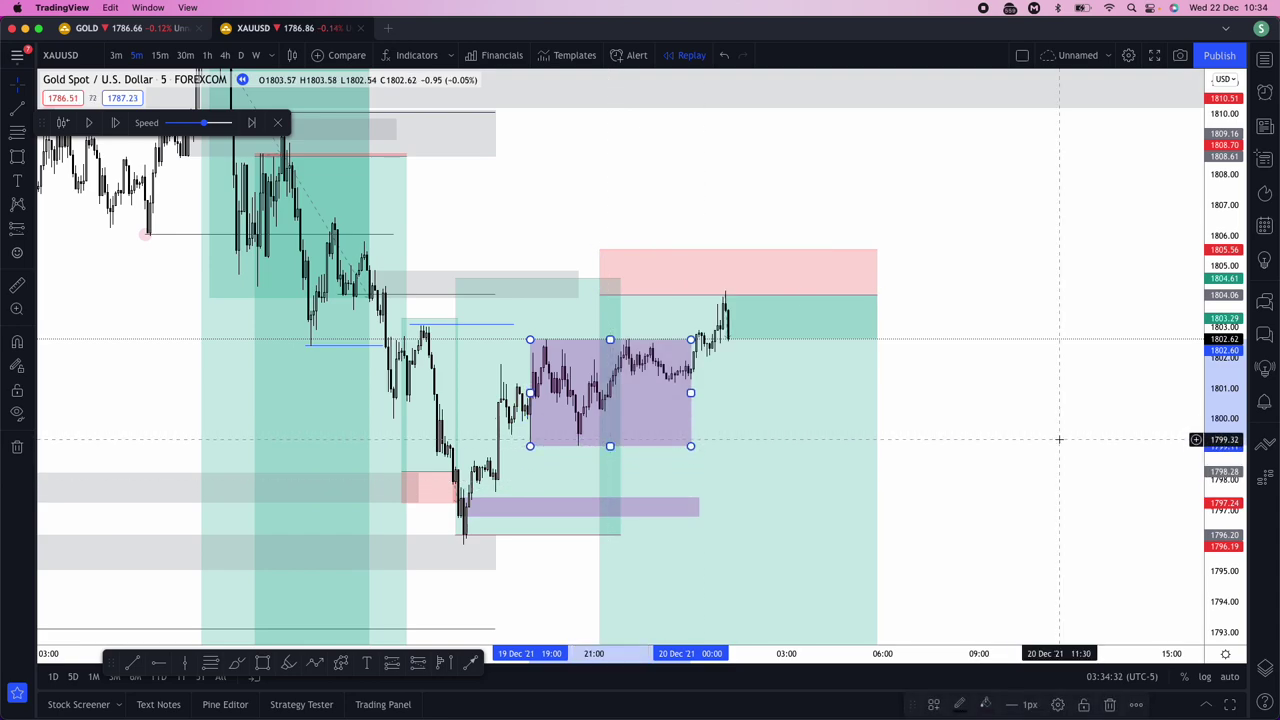
click(1057, 437)
Step: Extend the thin purple zone to 09:00 on 20 December and the 1796.20 long position to about 02:30 that day
click(696, 508)
drag(699, 508, 980, 508)
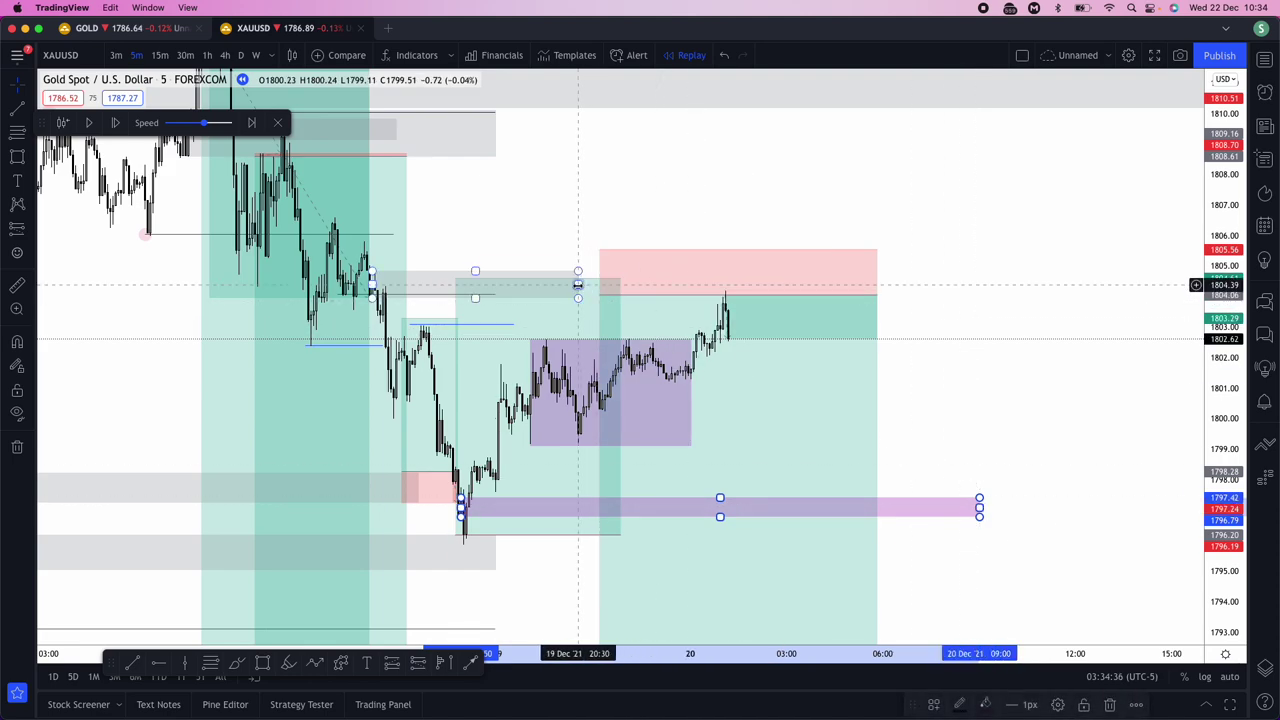
click(624, 532)
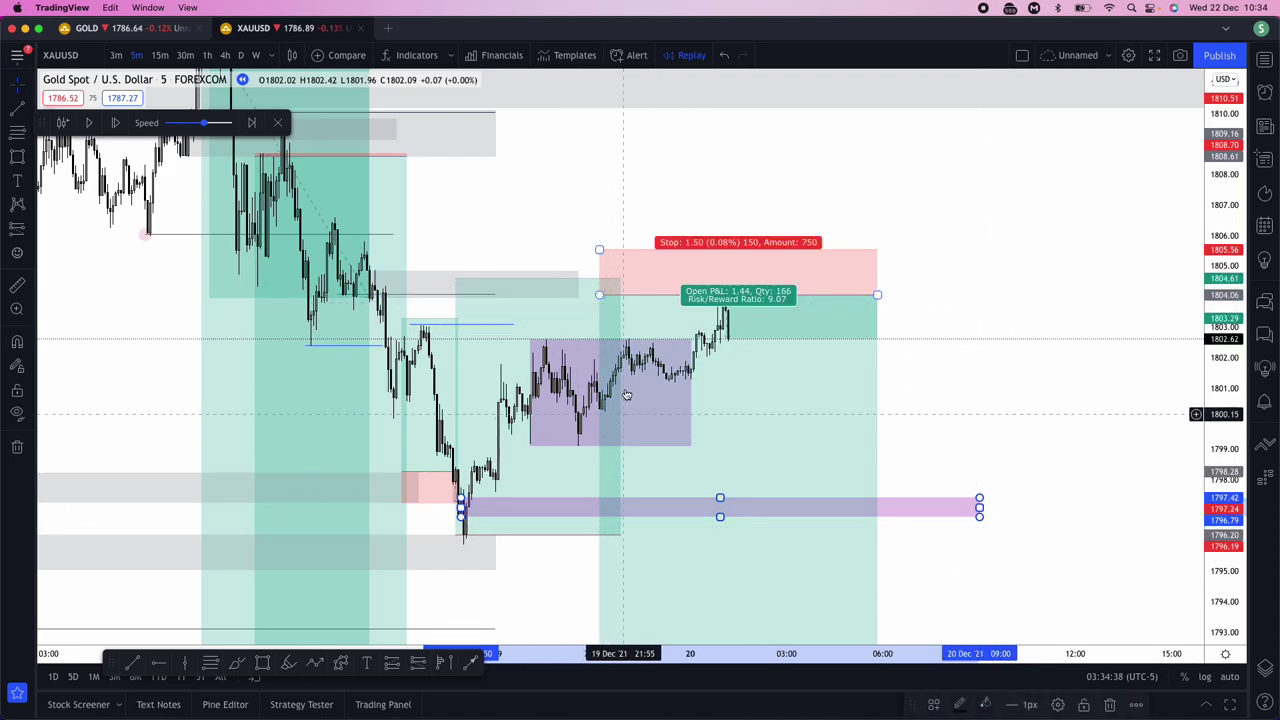
drag(456, 535, 771, 528)
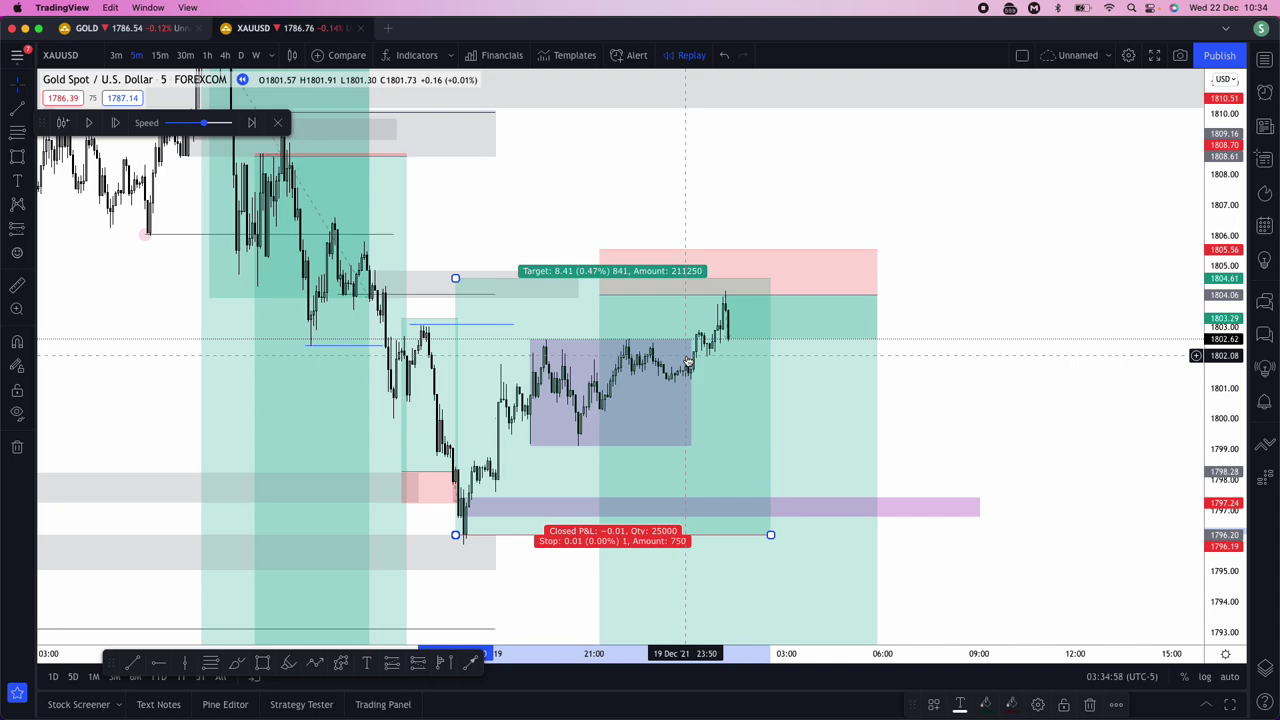
Step: Examine the chart's time zone options and make the window full screen
click(1133, 677)
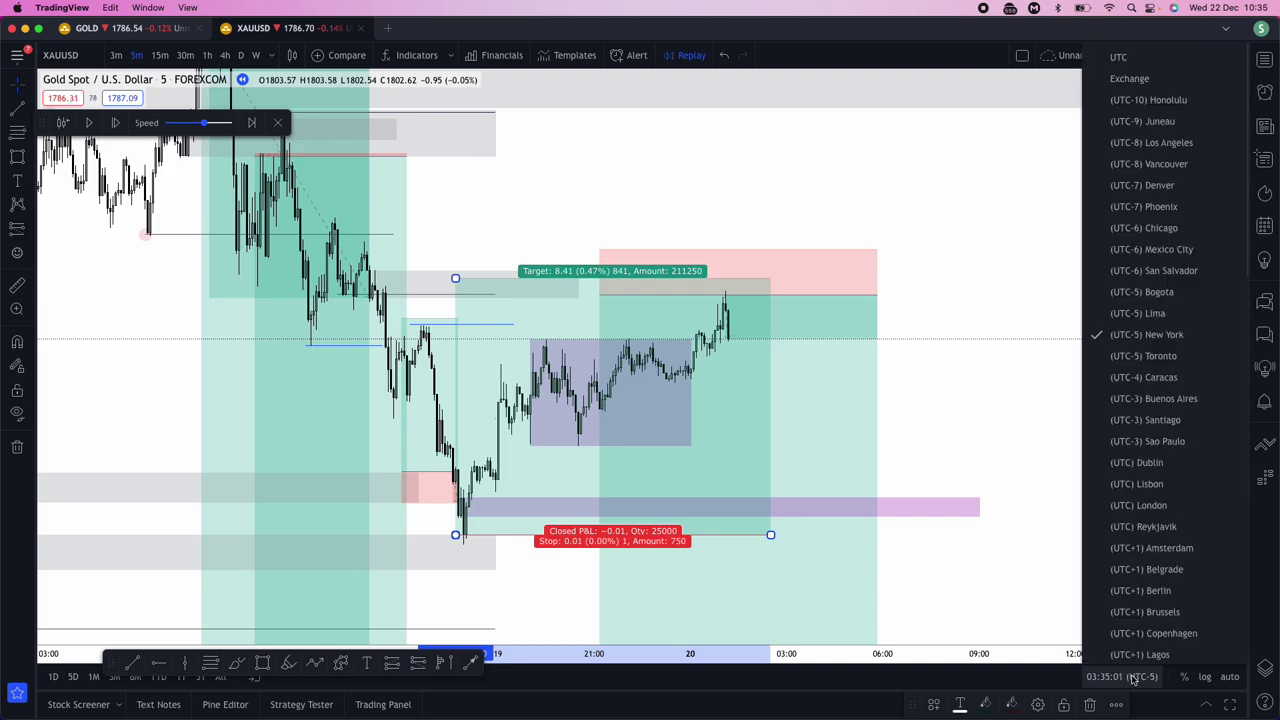
click(1026, 360)
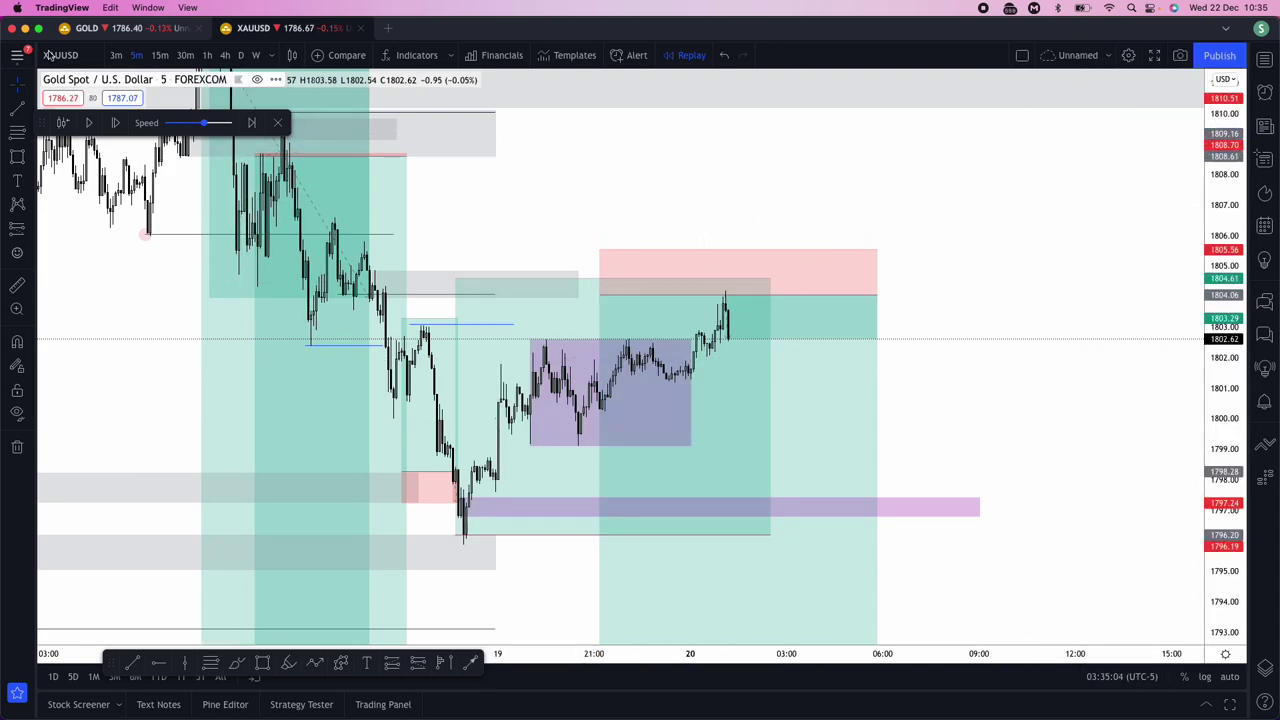
click(39, 29)
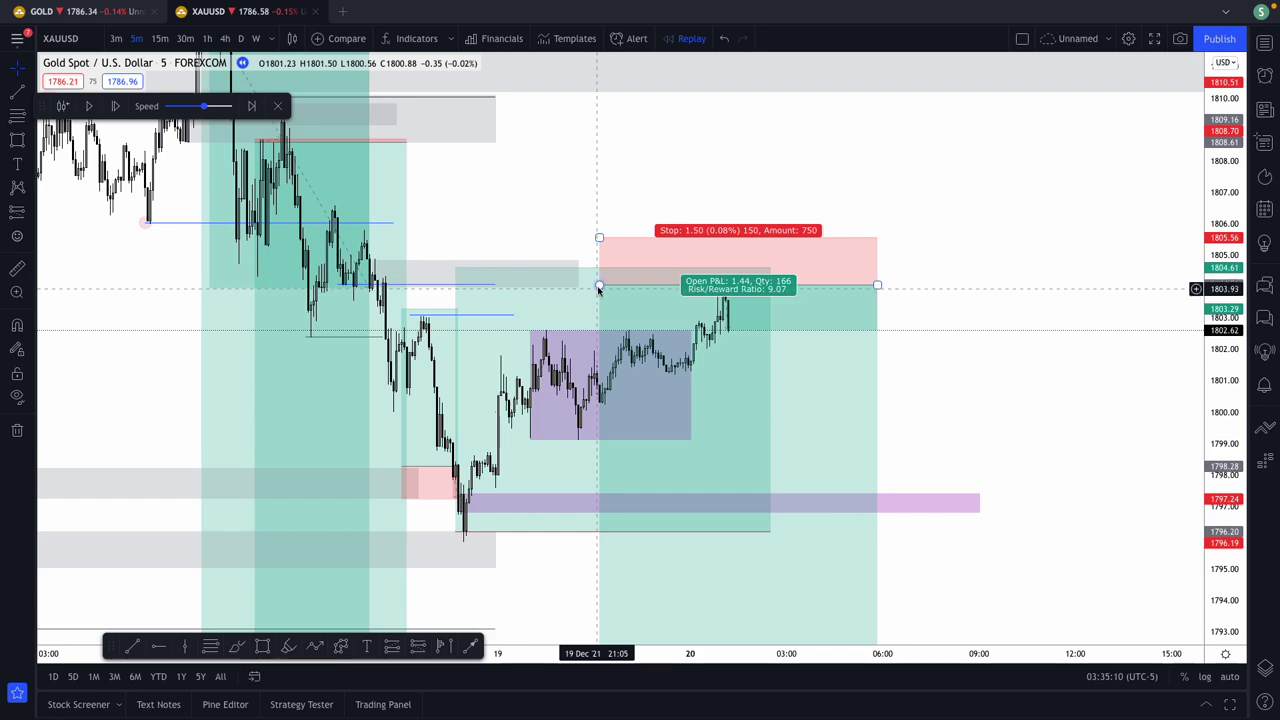
Step: Move the latest short position's entry to 1804.17 at 01:00 on 20 December and set its target to 1796.90
mouse_move(599, 286)
mouse_down()
mouse_move(749, 283)
mouse_move(722, 282)
mouse_up()
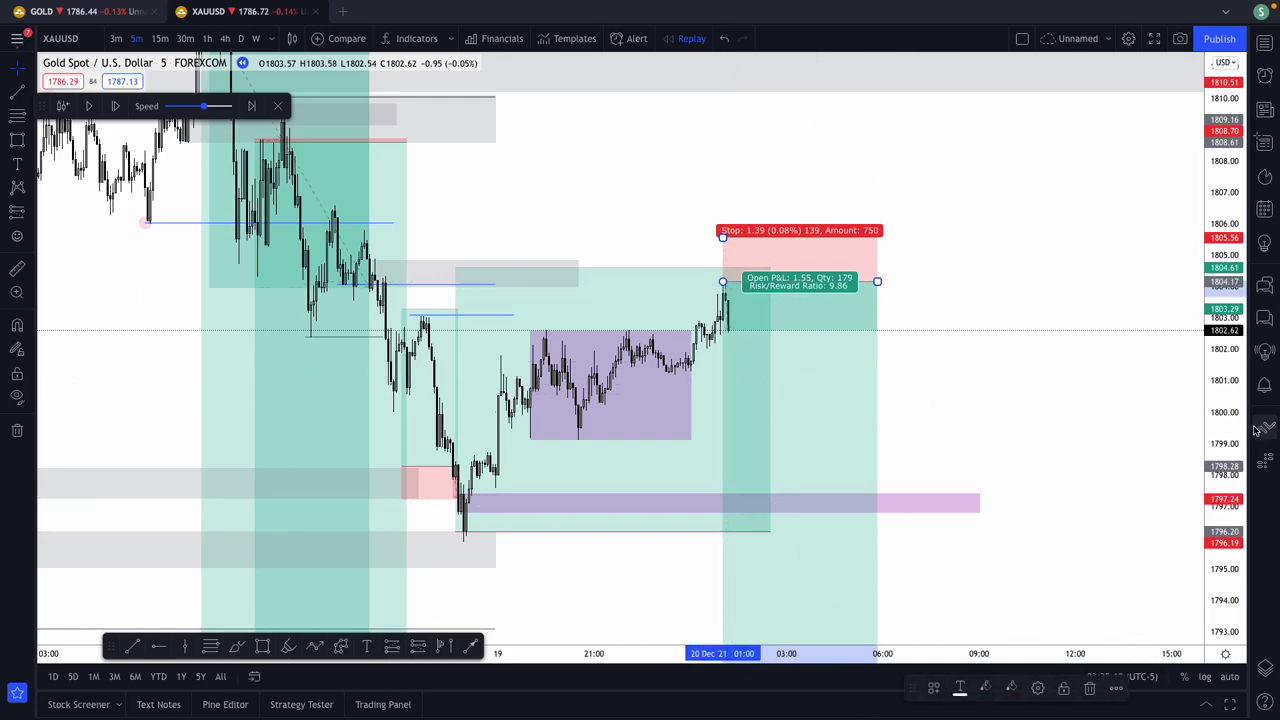
drag(1231, 437, 1231, 480)
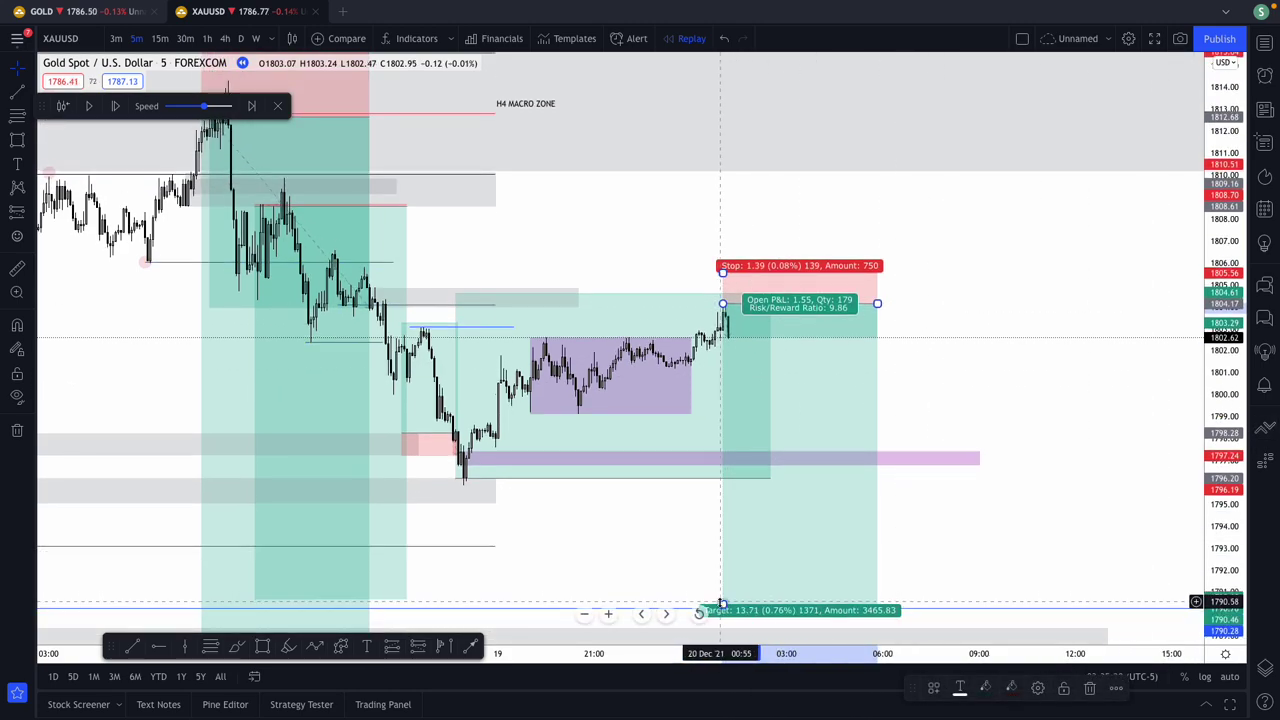
drag(722, 606, 722, 462)
click(814, 549)
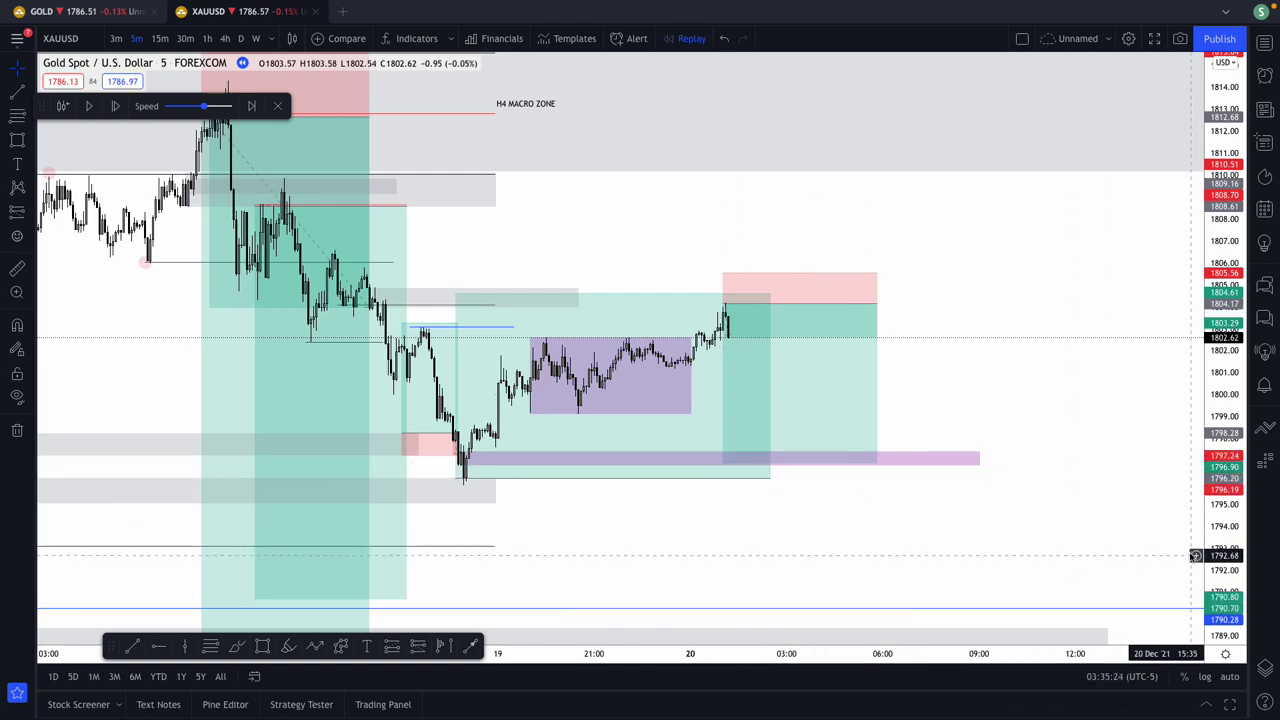
Step: Shorten the 1804.17 short position so it ends at 02:40 on 20 December
drag(1215, 577, 1215, 505)
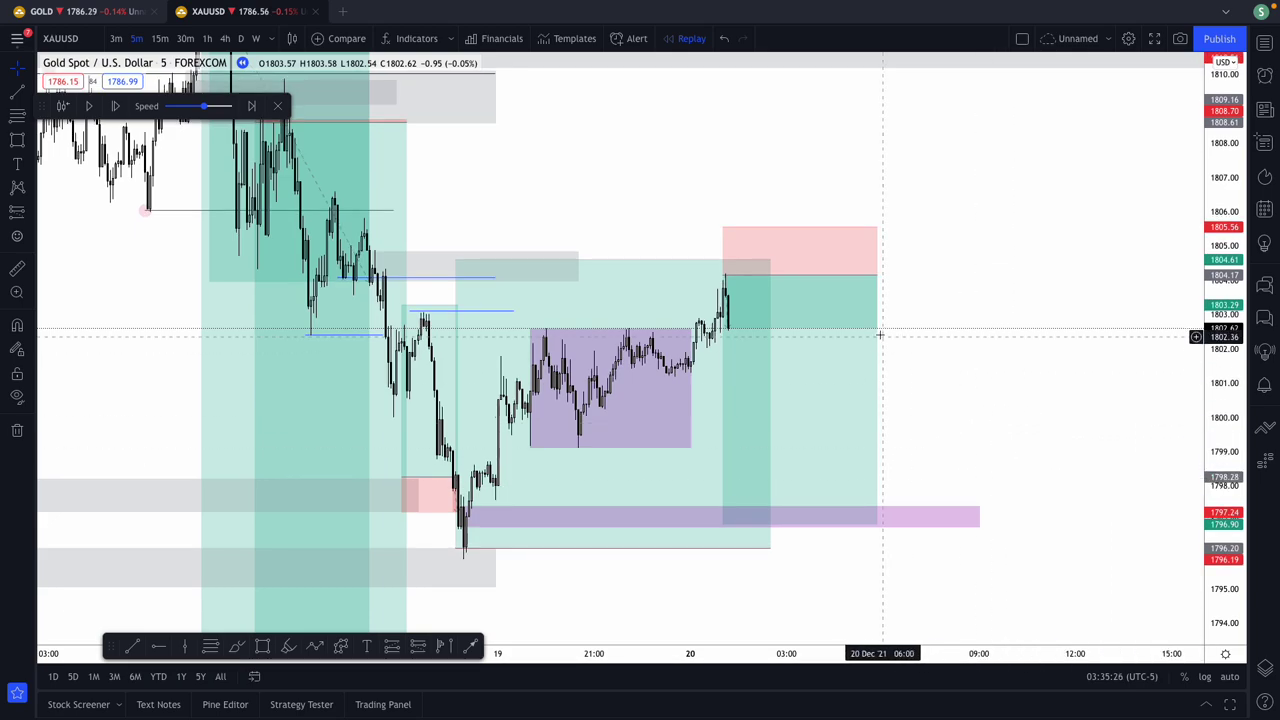
click(879, 271)
drag(879, 271, 777, 278)
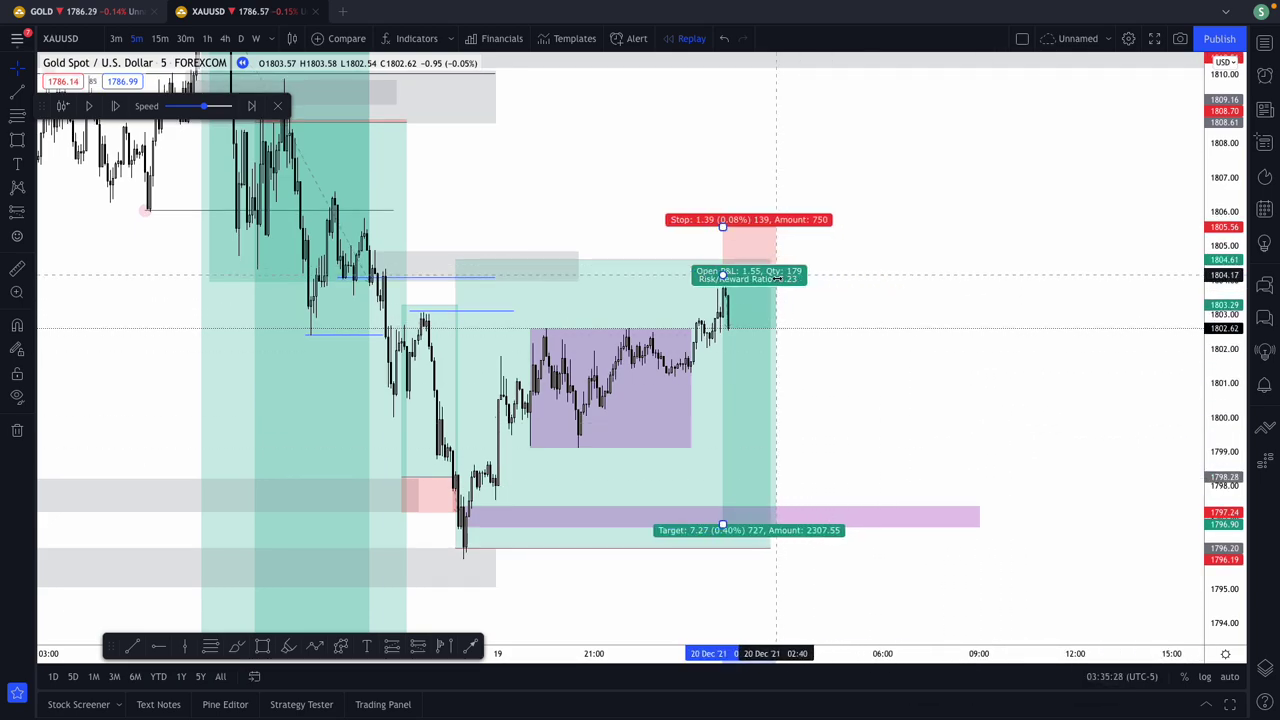
click(914, 300)
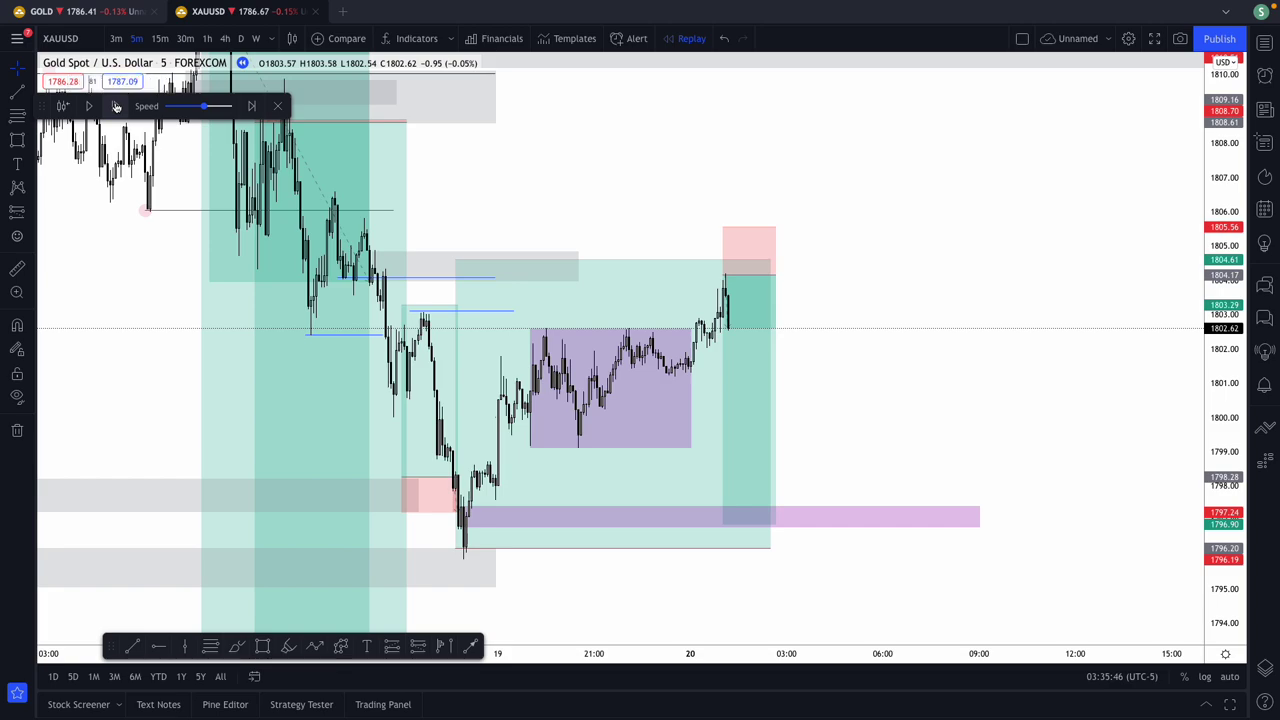
Step: Advance the replay two candles and draw a horizontal structure line at 1802.09 from 00:30 to 04:10 on 20 December
click(116, 106)
click(116, 106)
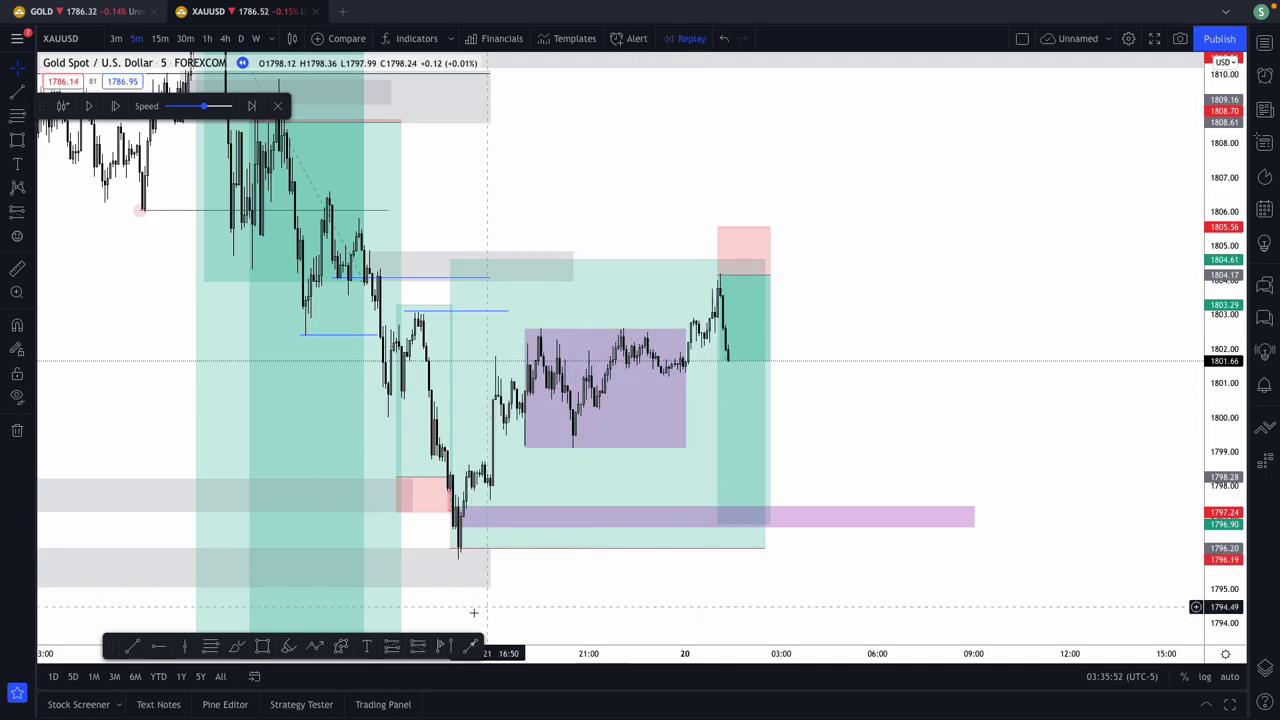
click(701, 346)
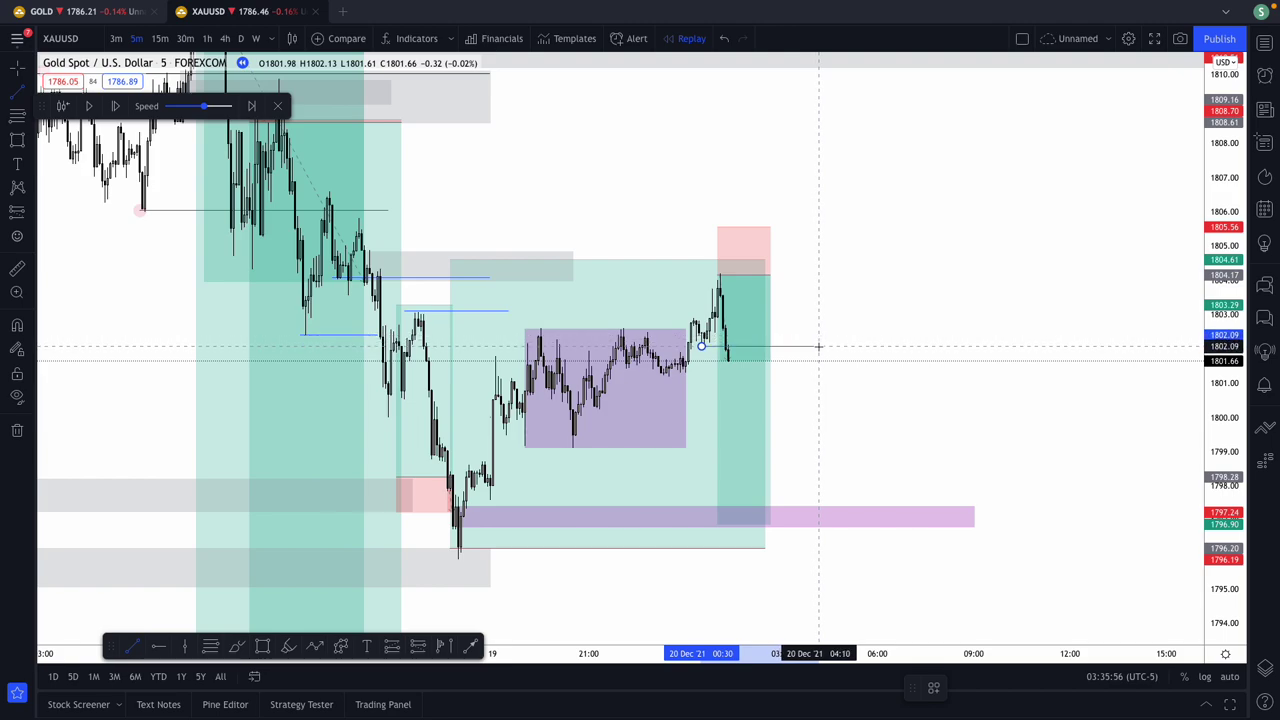
click(818, 346)
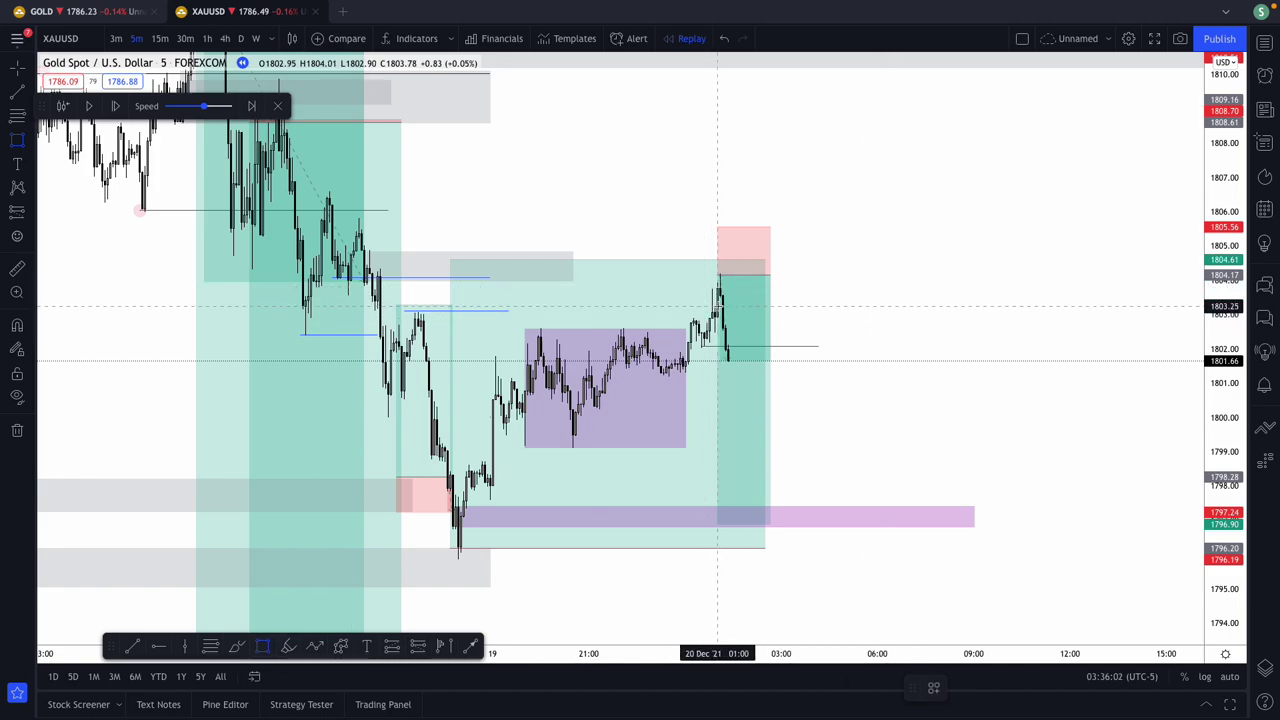
Step: Draw a purple rectangle zone from about 1803.25 to 1802.5, spanning 00:55 to about 05:15 on 20 December
mouse_move(715, 308)
mouse_down()
mouse_move(749, 350)
mouse_move(829, 317)
mouse_move(851, 334)
mouse_up()
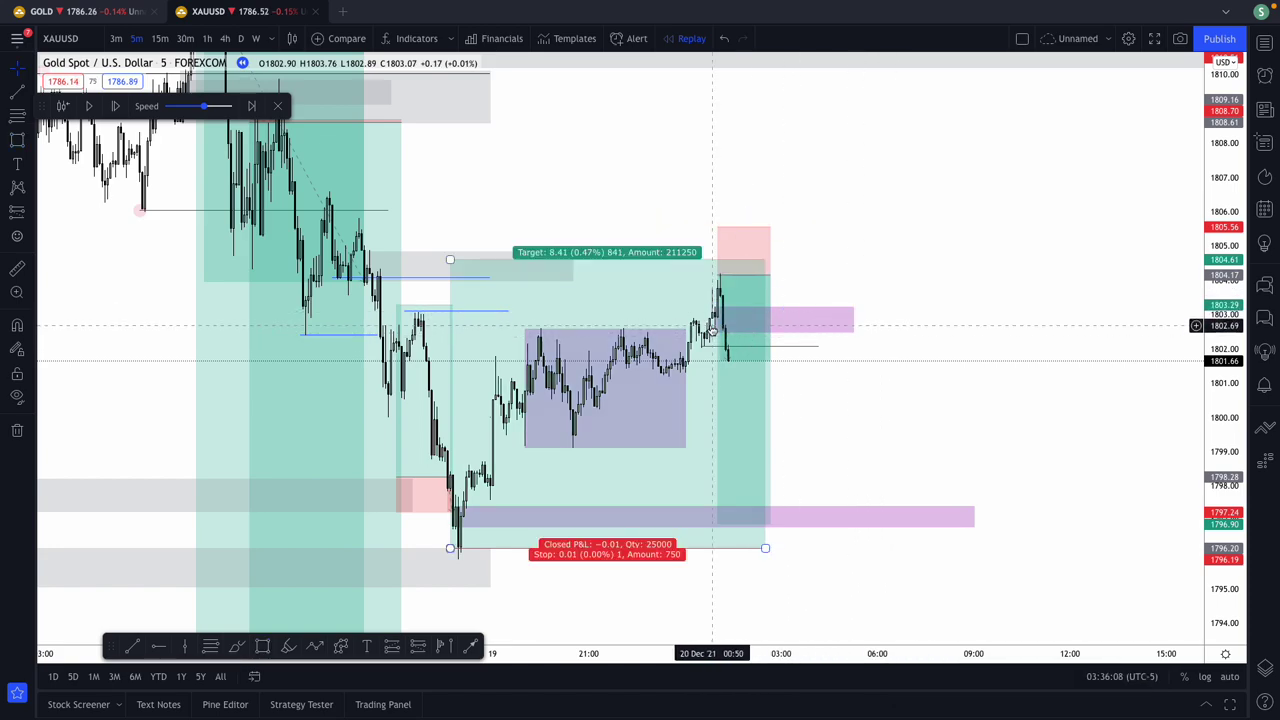
click(714, 311)
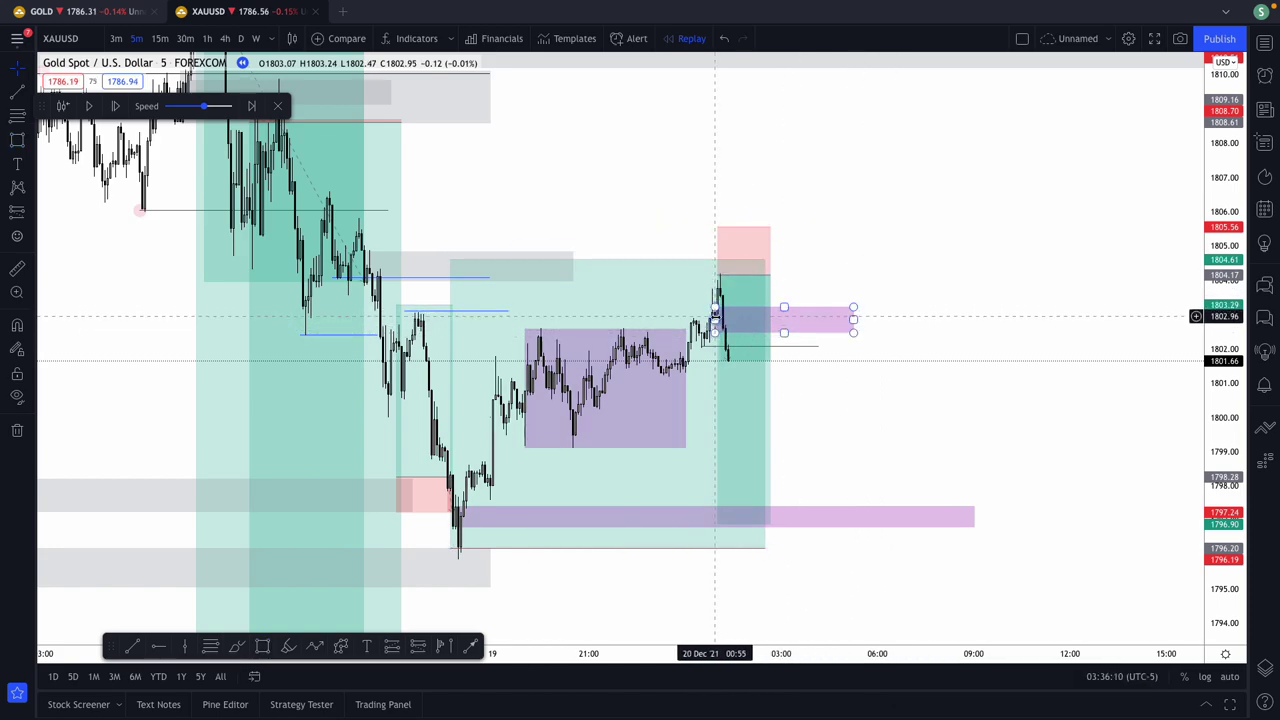
key(Escape)
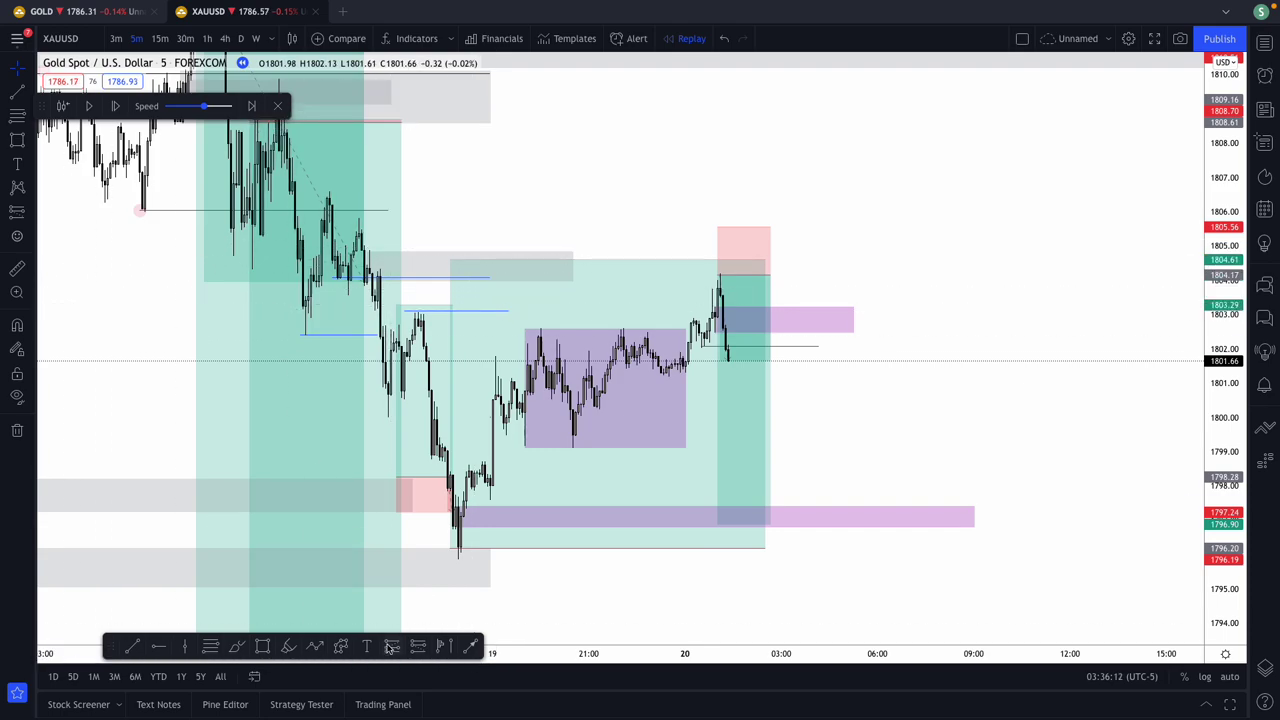
Step: Place a short position at 1802.49 with stop 1803.41 and target 1796.82, spanning 04:05 to about 06:10 on 20 December
click(418, 647)
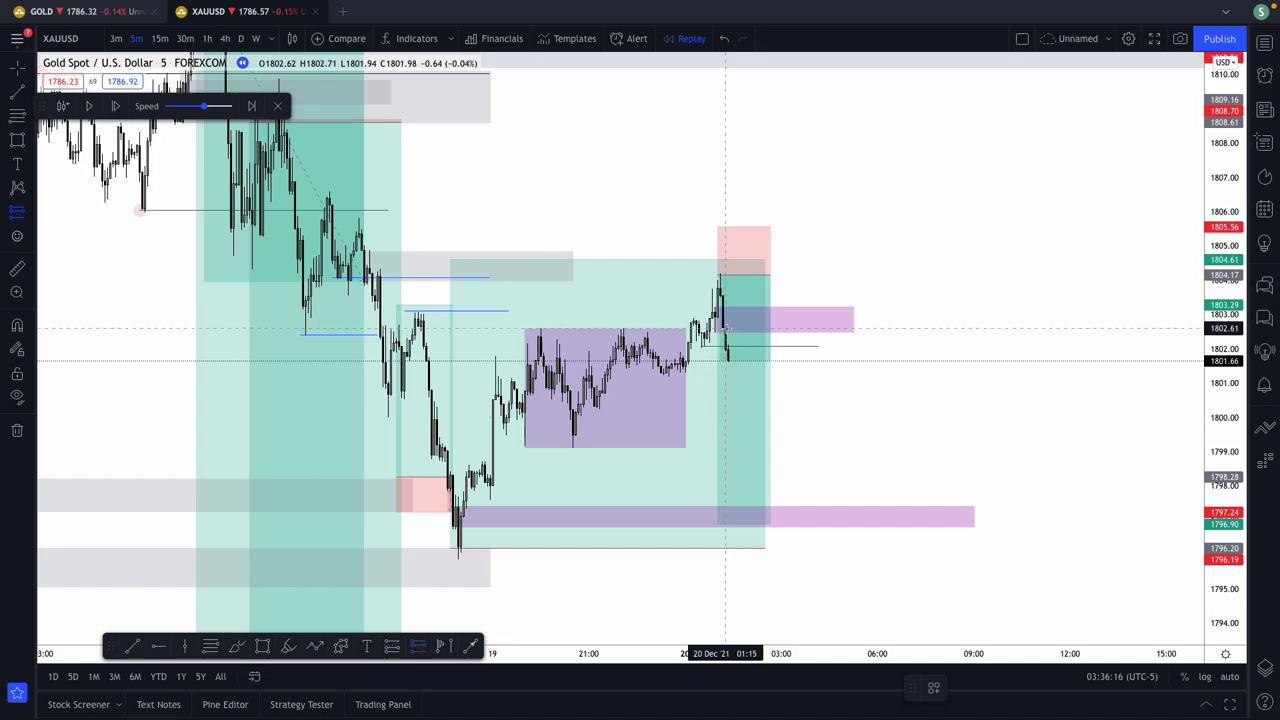
click(816, 325)
drag(816, 199, 817, 334)
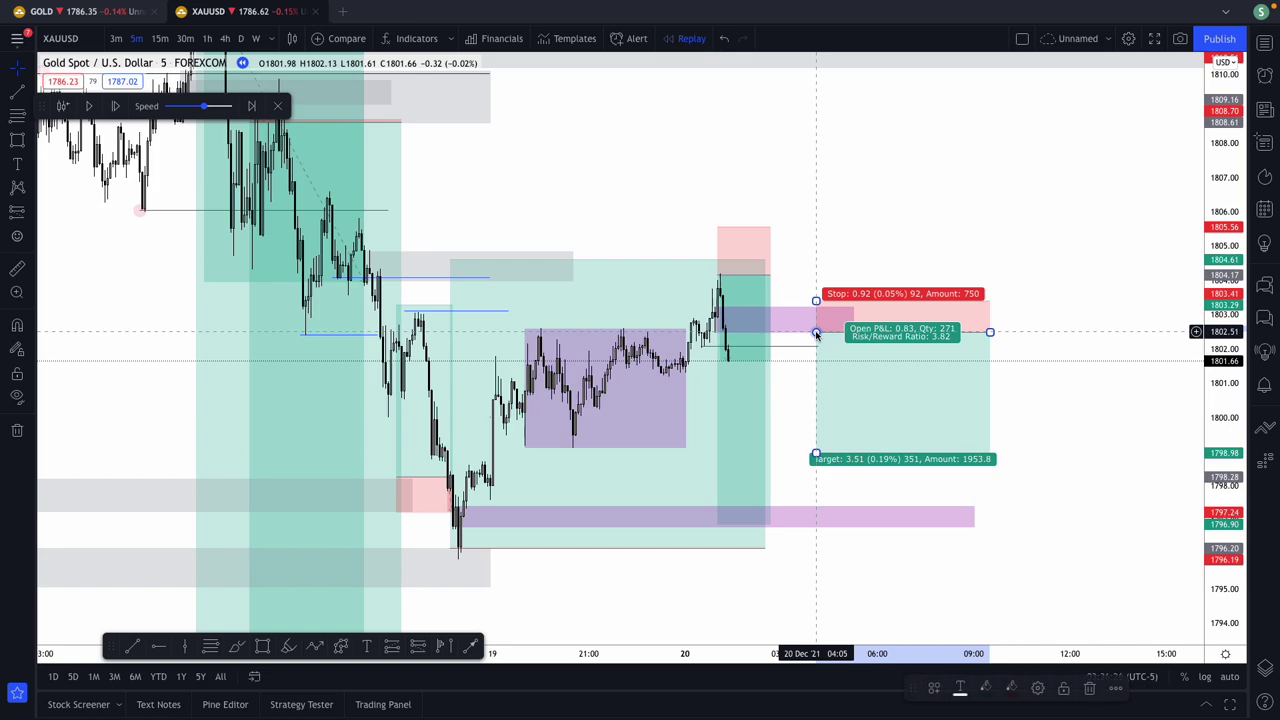
drag(817, 455, 817, 532)
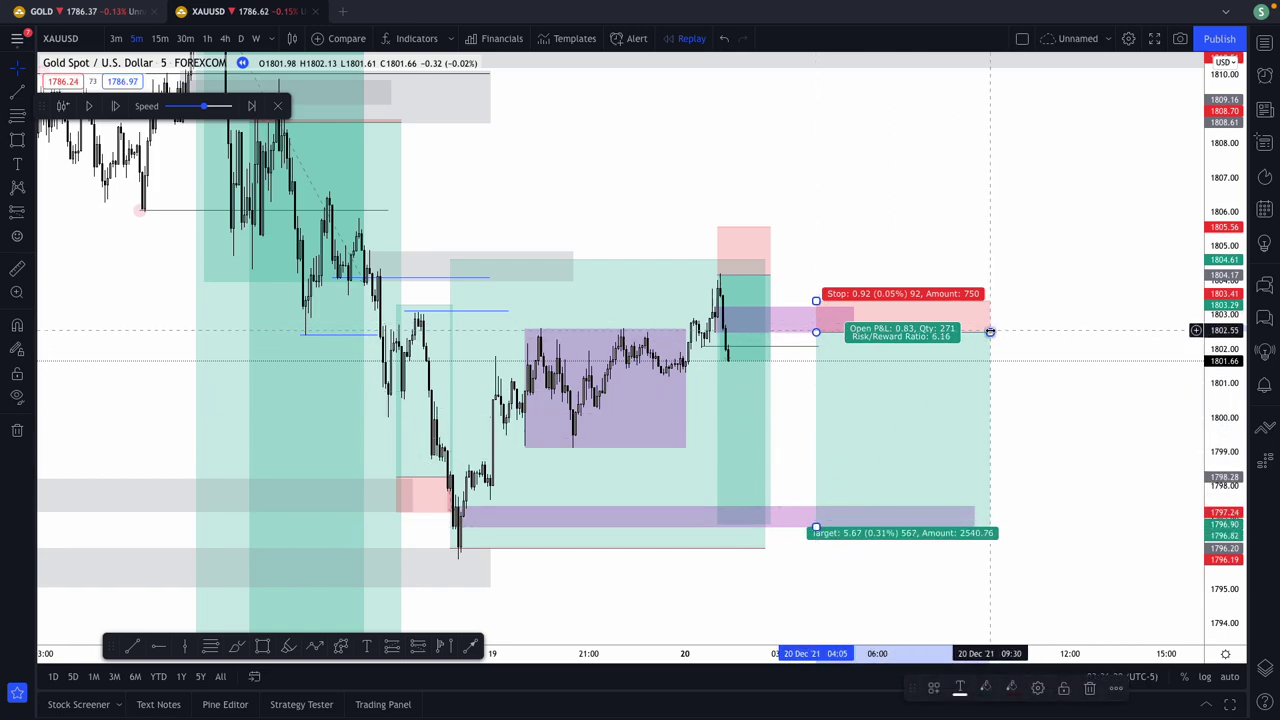
drag(990, 331, 882, 331)
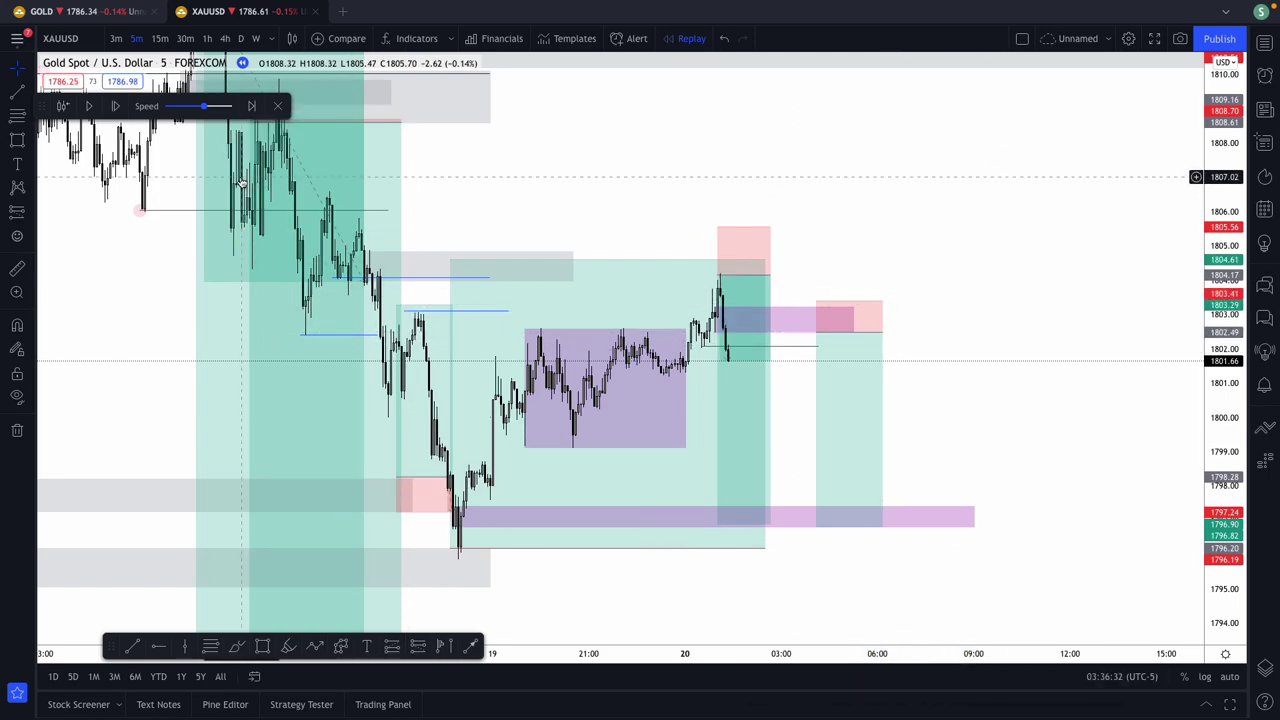
Step: Advance the replay eight candles to follow price after the new short position
click(116, 106)
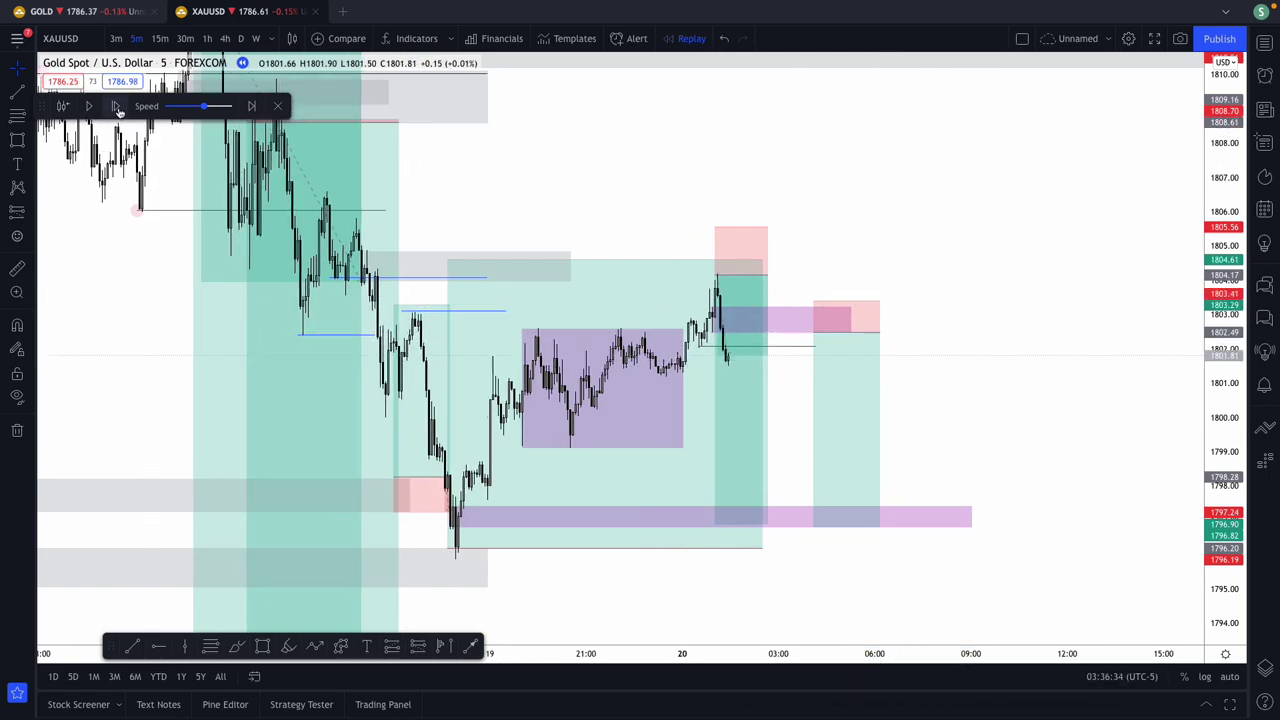
click(116, 106)
click(116, 106)
click(116, 106)
click(116, 106)
click(116, 106)
click(116, 106)
click(116, 106)
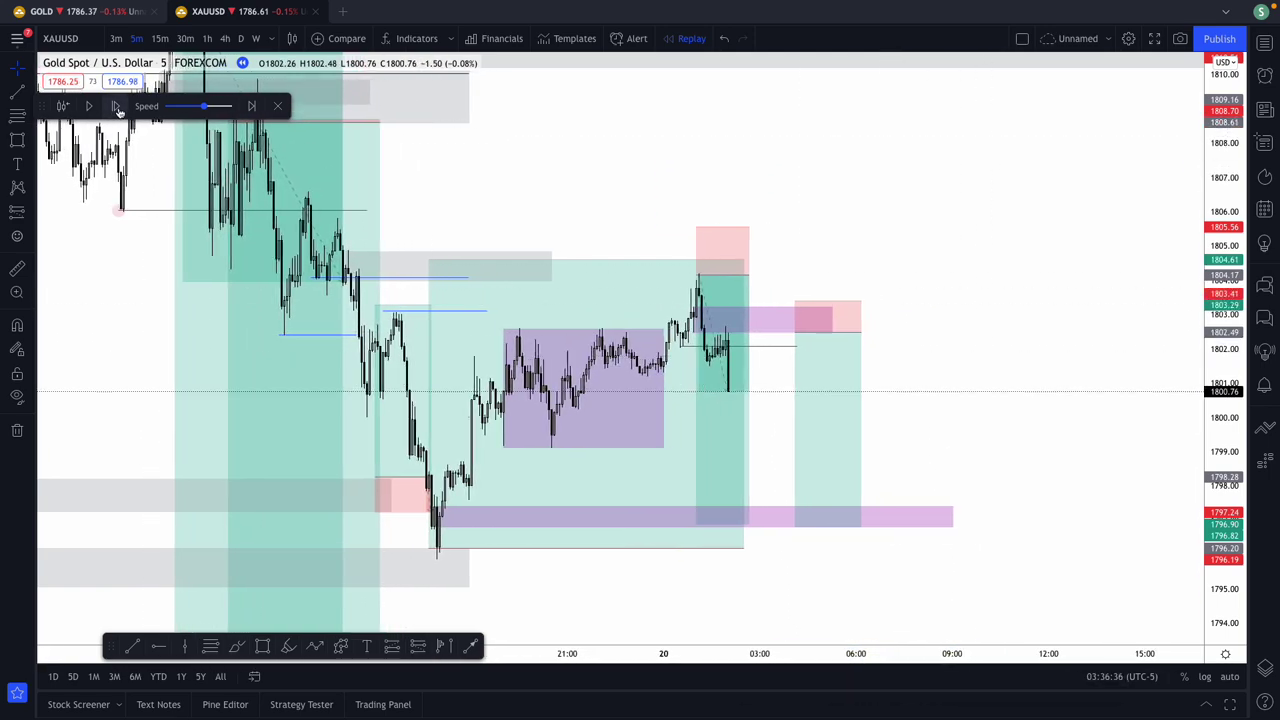
Step: Advance the replay two candles and move the newest short position's start back to 01:45 on 20 December with entry 1802.47
click(116, 106)
click(116, 106)
click(575, 316)
click(790, 333)
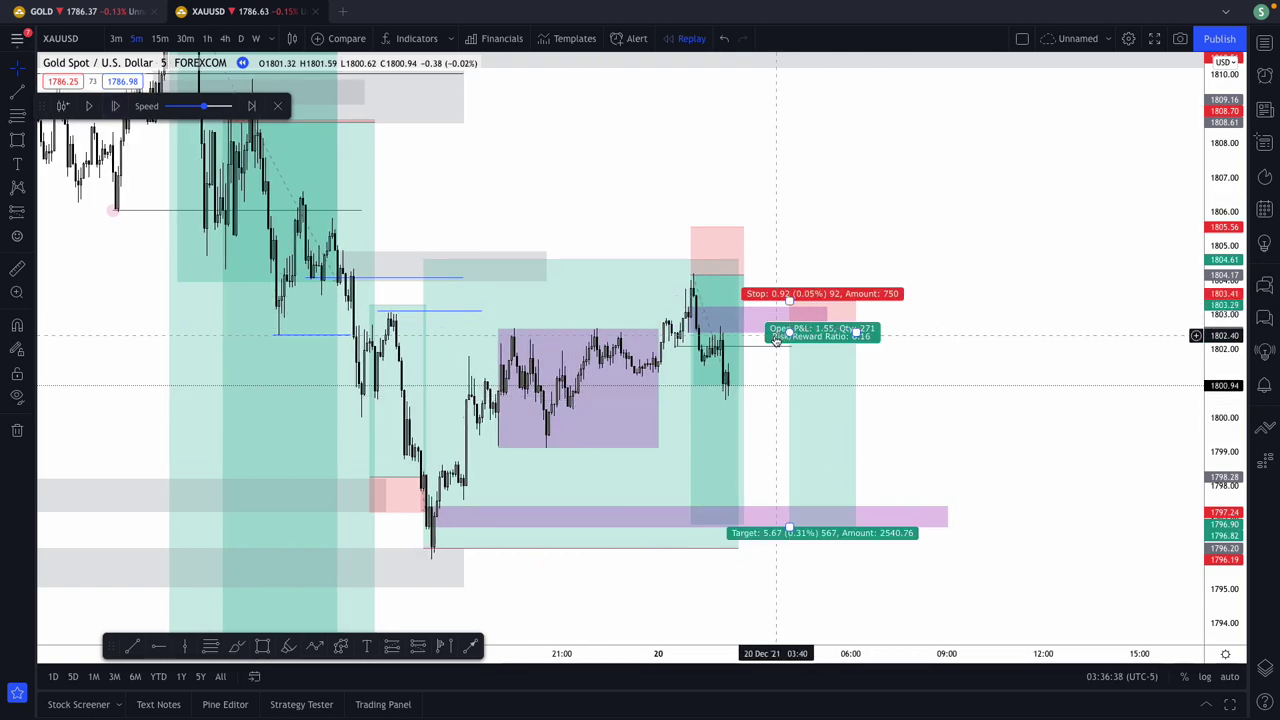
drag(790, 333, 714, 337)
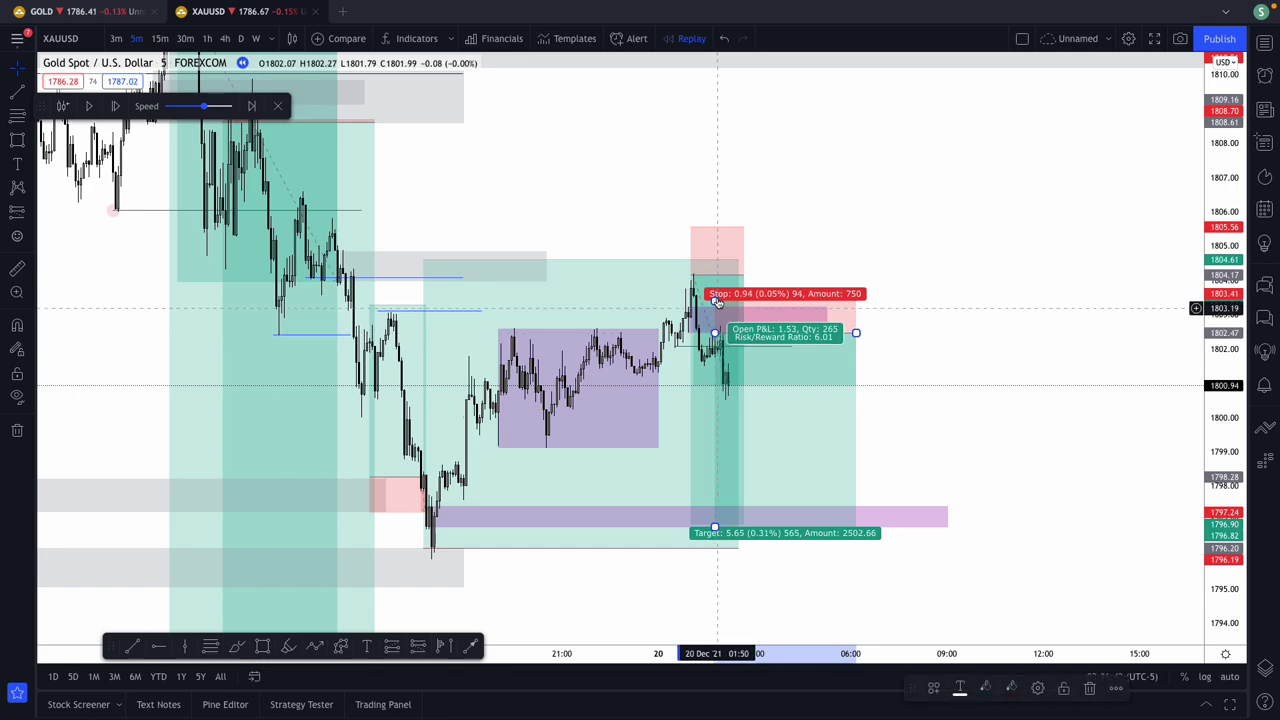
Step: Tighten the stop of the short position entered at 1804.17 to 1804.44
click(690, 228)
drag(690, 228, 690, 266)
click(784, 220)
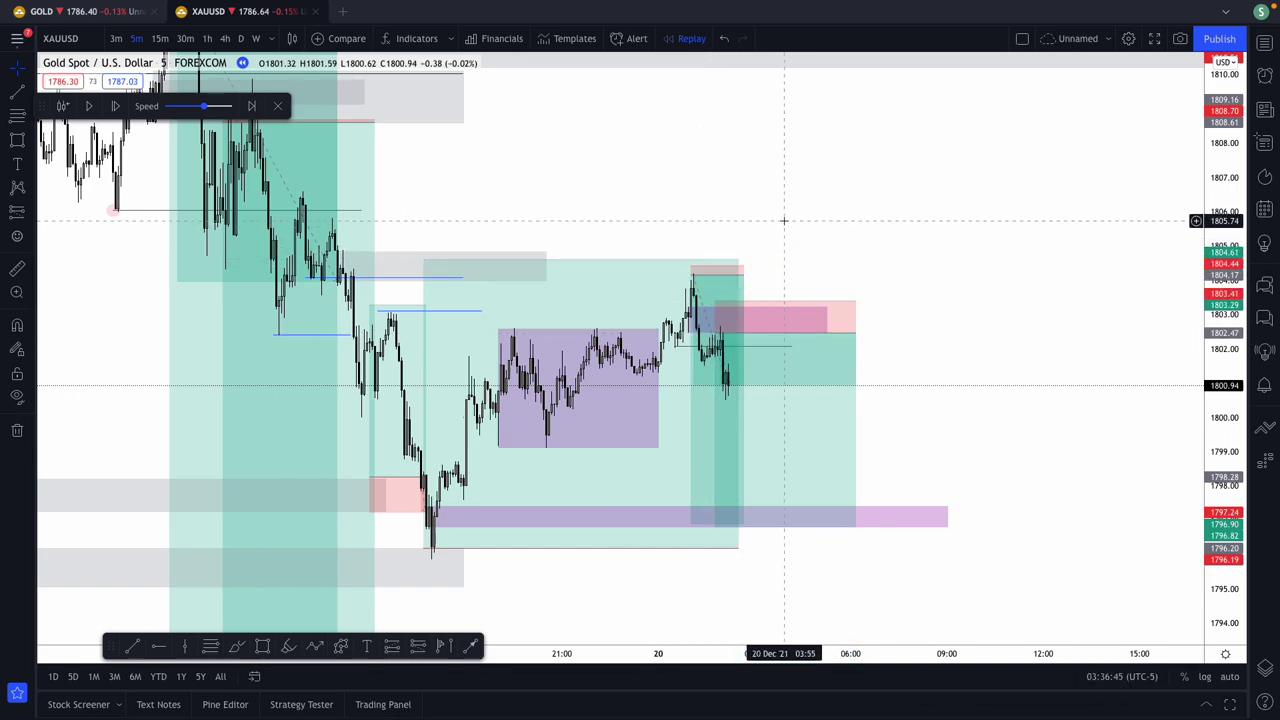
click(692, 265)
click(362, 281)
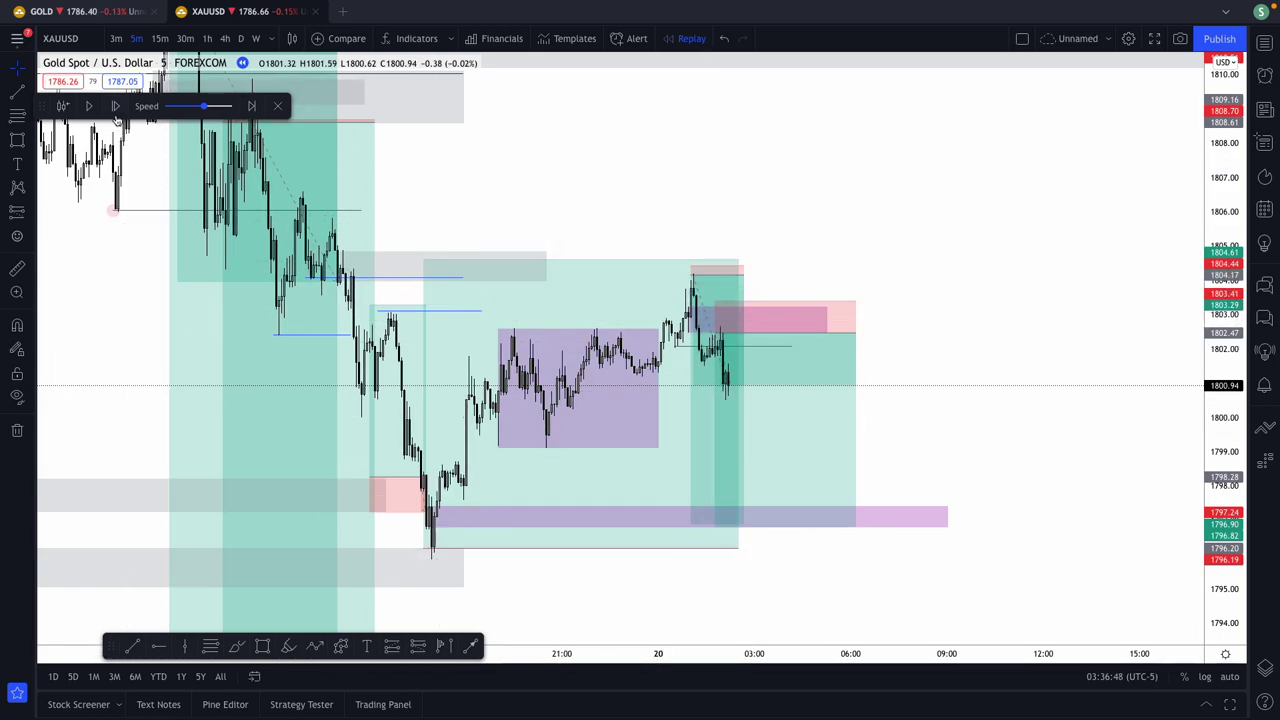
Step: Advance the replay about eight candles to follow price below the two short entries
click(115, 106)
click(115, 106)
click(115, 106)
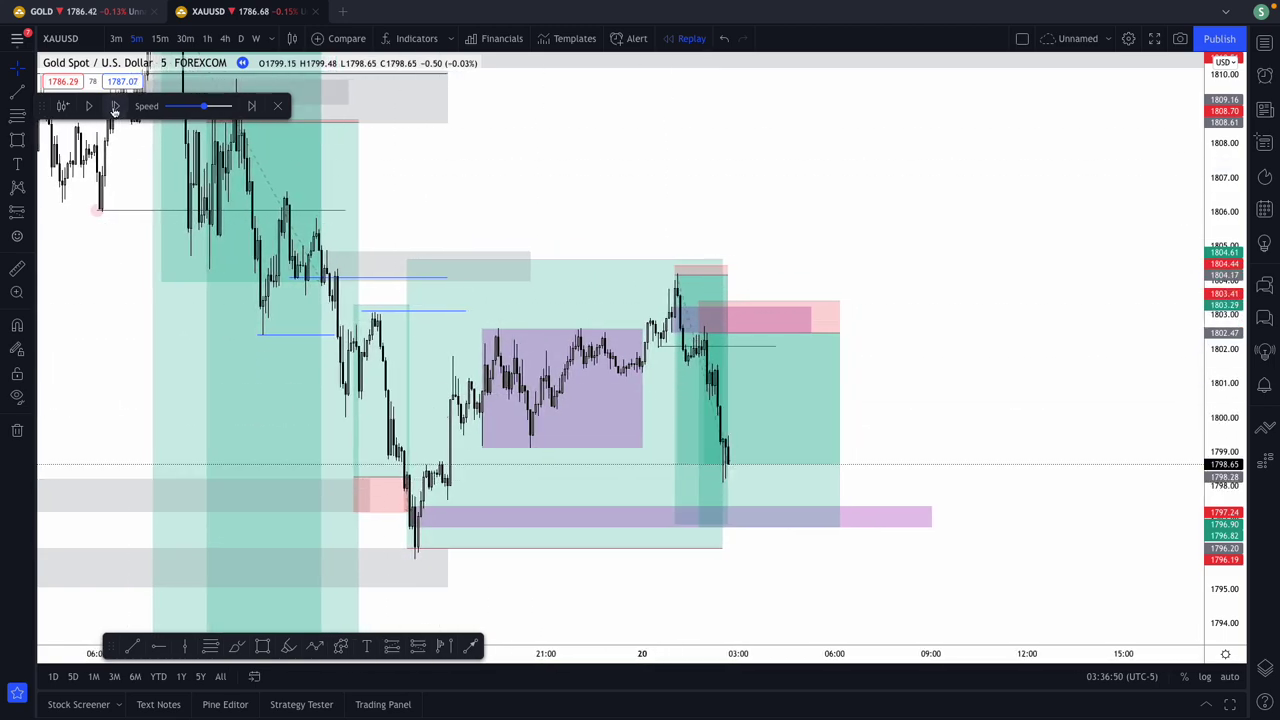
click(115, 106)
click(115, 106)
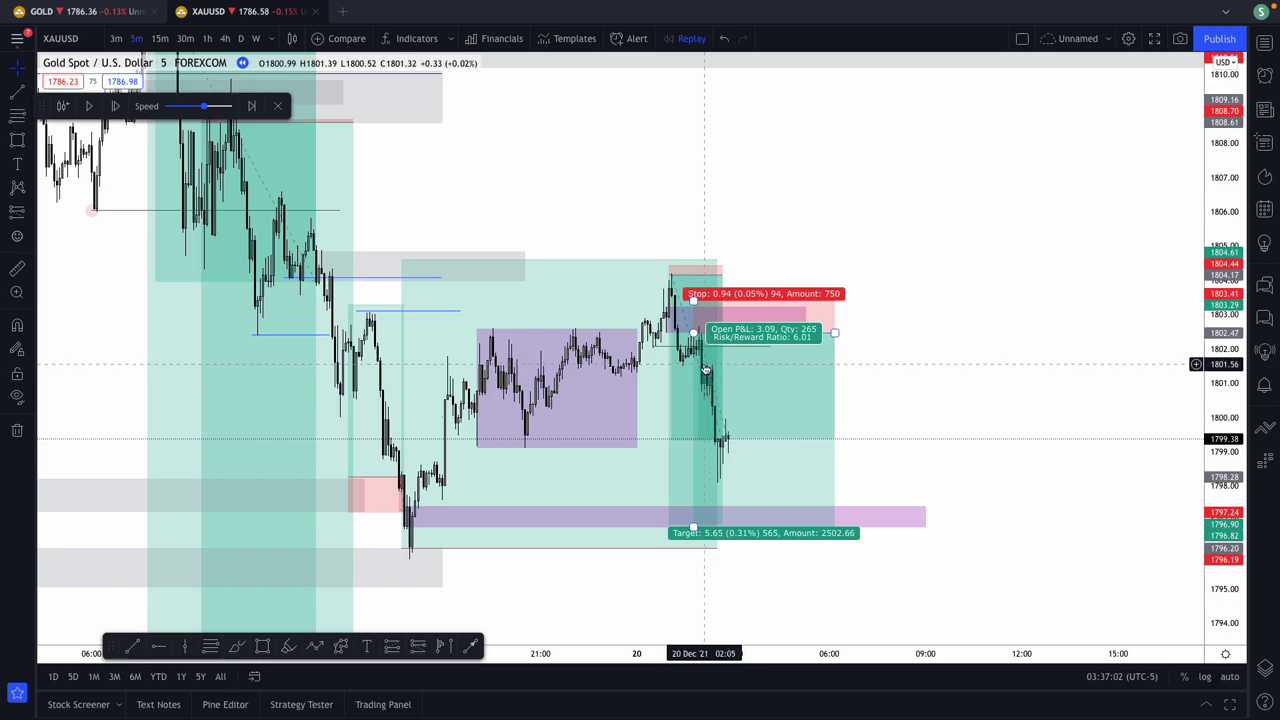
click(705, 370)
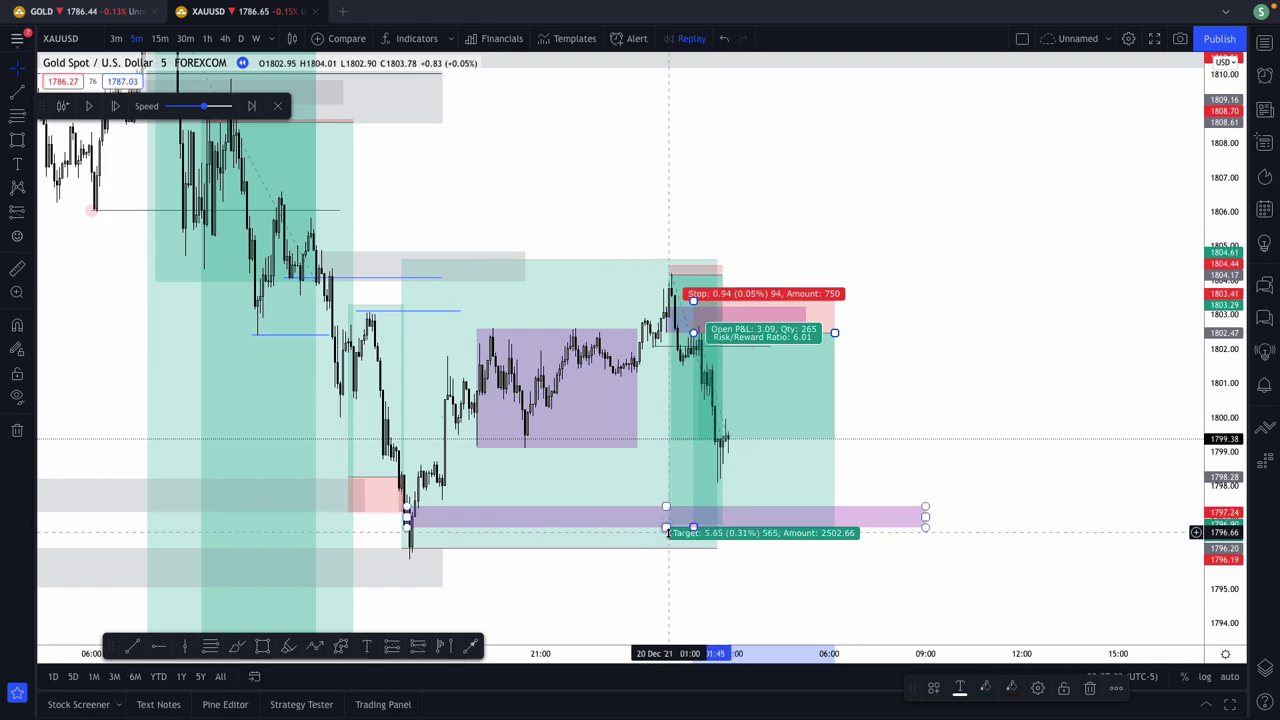
click(954, 426)
click(560, 556)
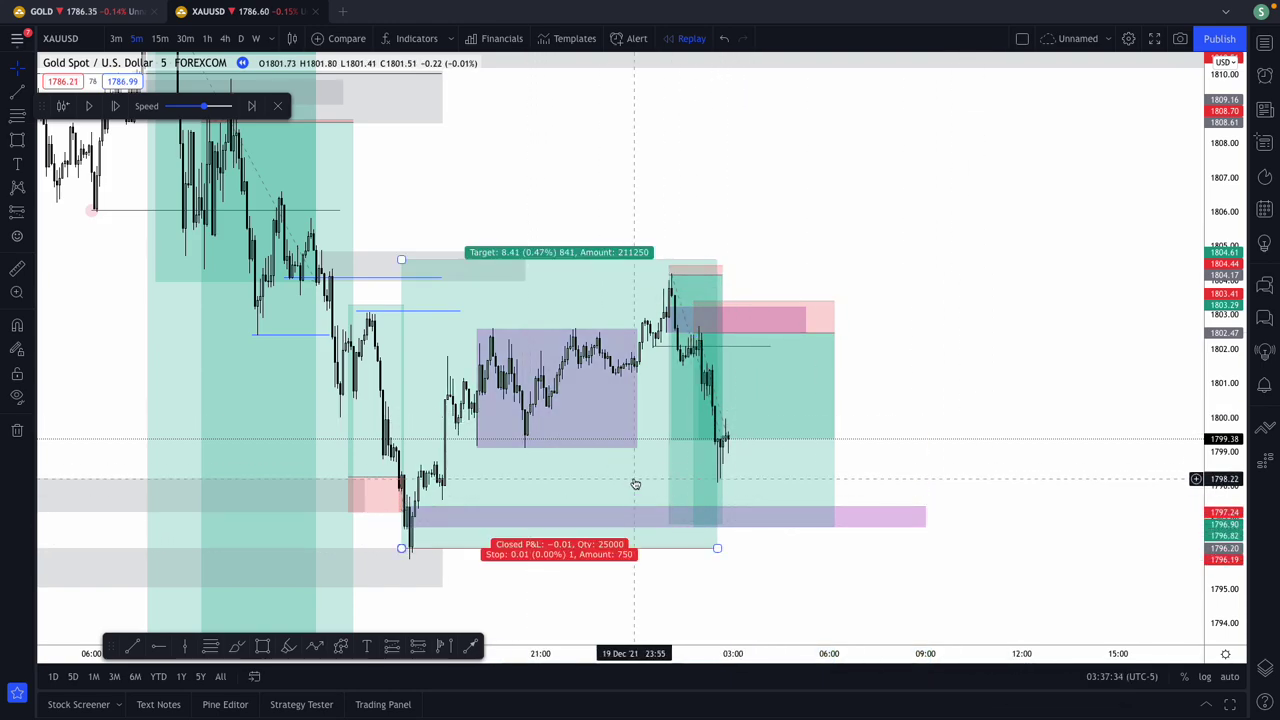
click(697, 331)
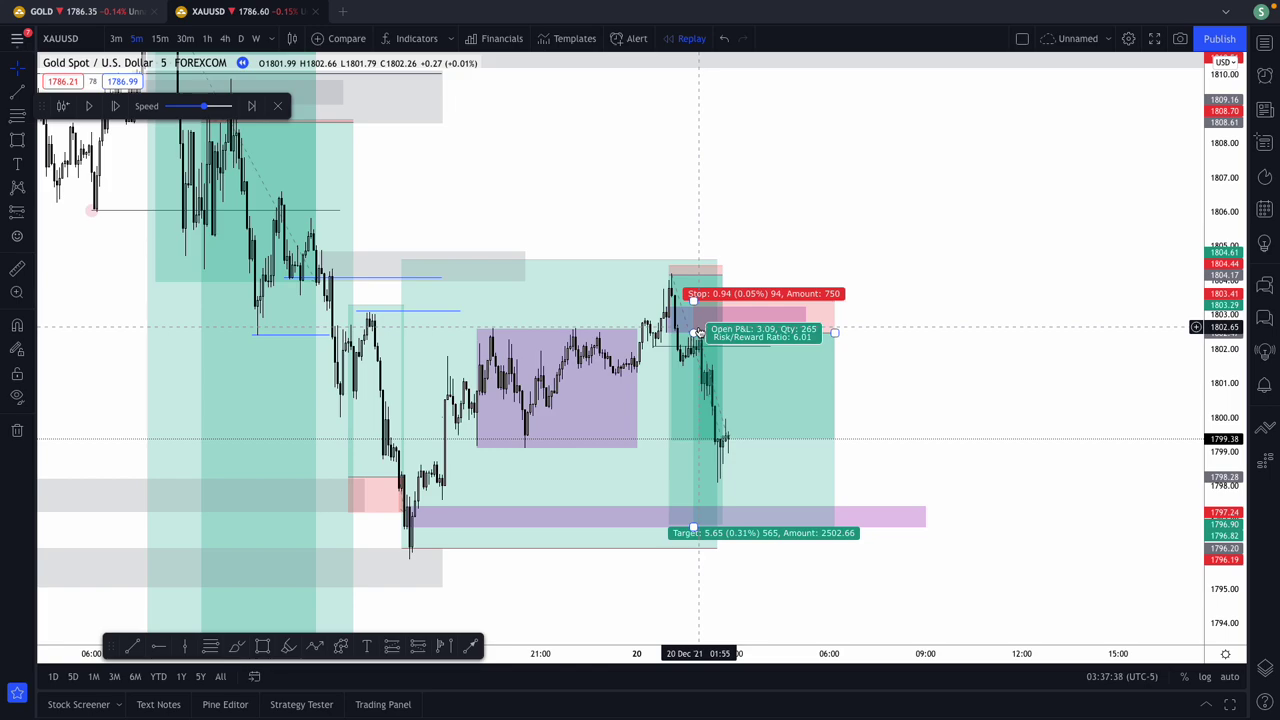
click(450, 280)
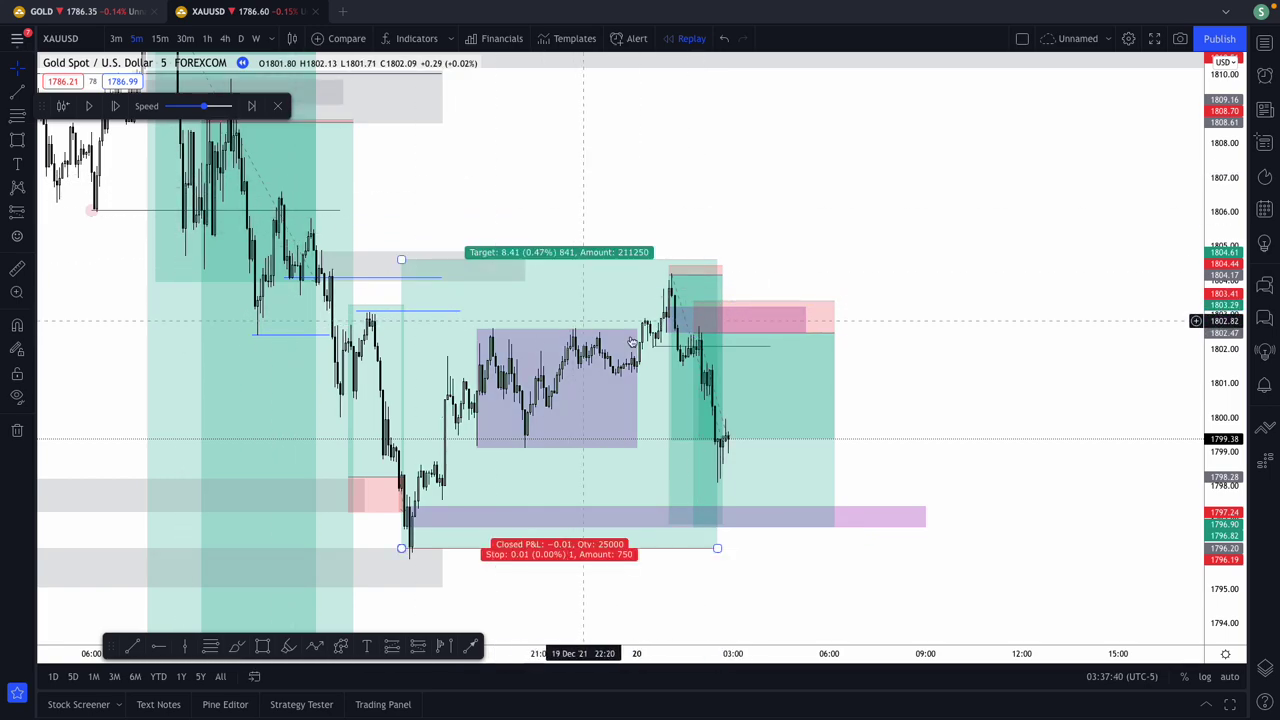
Step: Advance the replay about fourteen candles to follow price toward the short targets at the lower purple zone
click(114, 106)
click(114, 106)
click(114, 106)
click(114, 106)
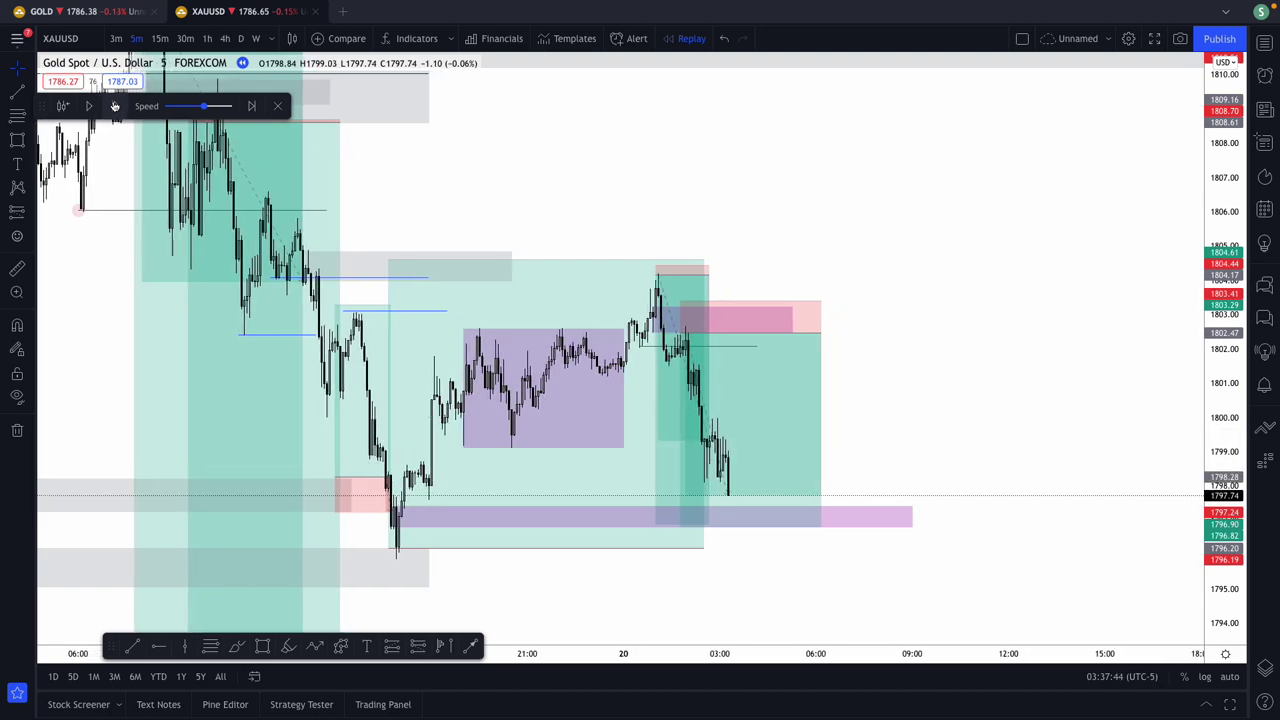
click(114, 106)
click(114, 106)
click(114, 106)
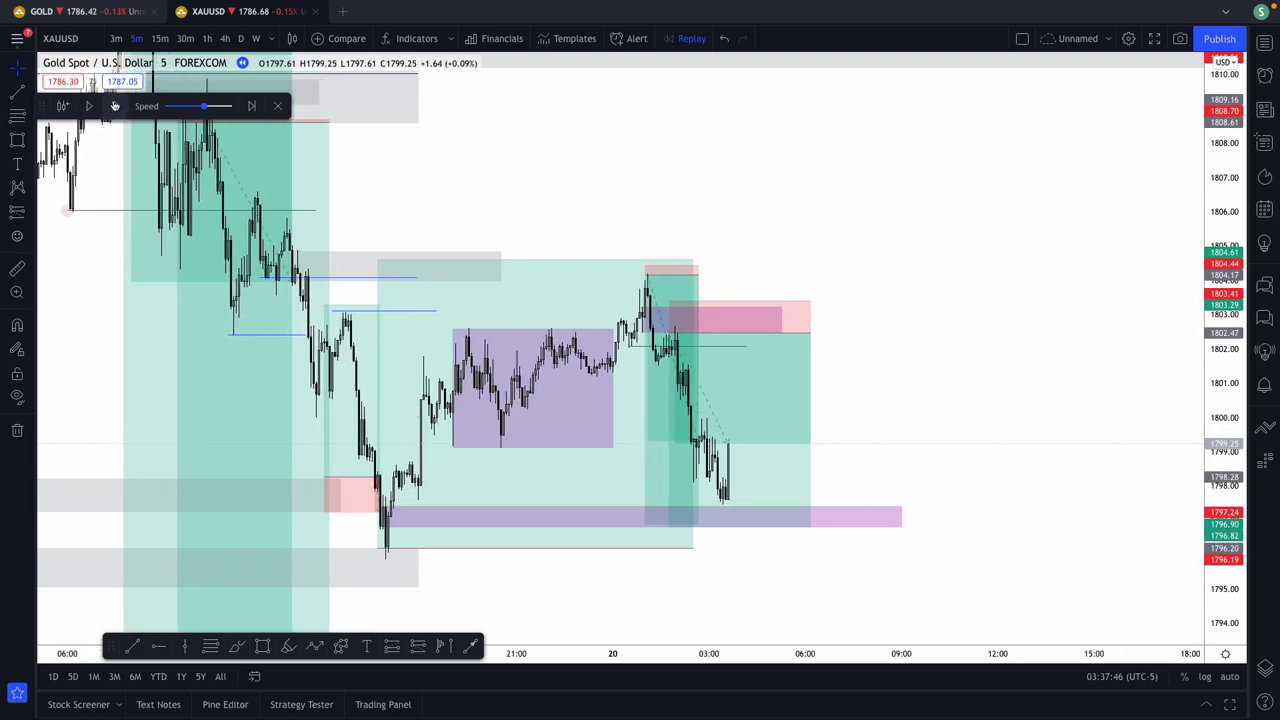
click(114, 106)
click(114, 106)
click(114, 106)
click(114, 106)
click(114, 106)
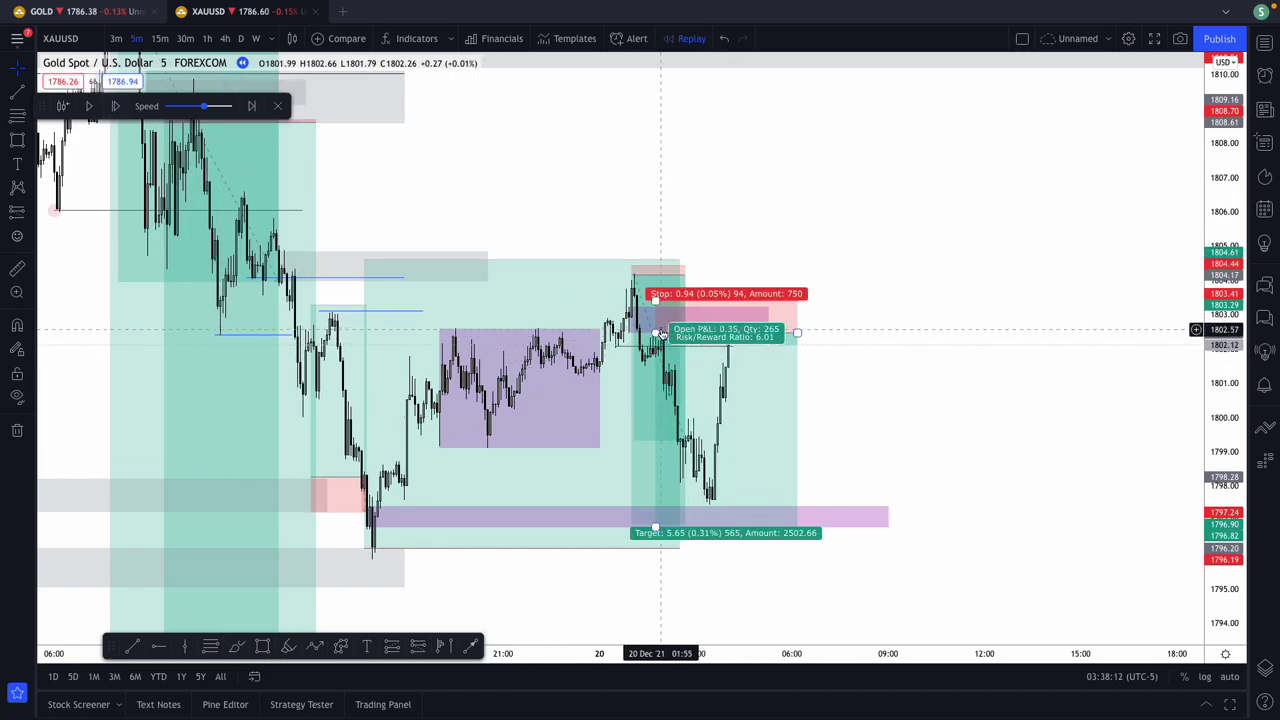
Step: Advance the replay one candle and shorten the short position entered at 1802.47 so it ends at about 03:50 on 20 December
drag(631, 276, 660, 332)
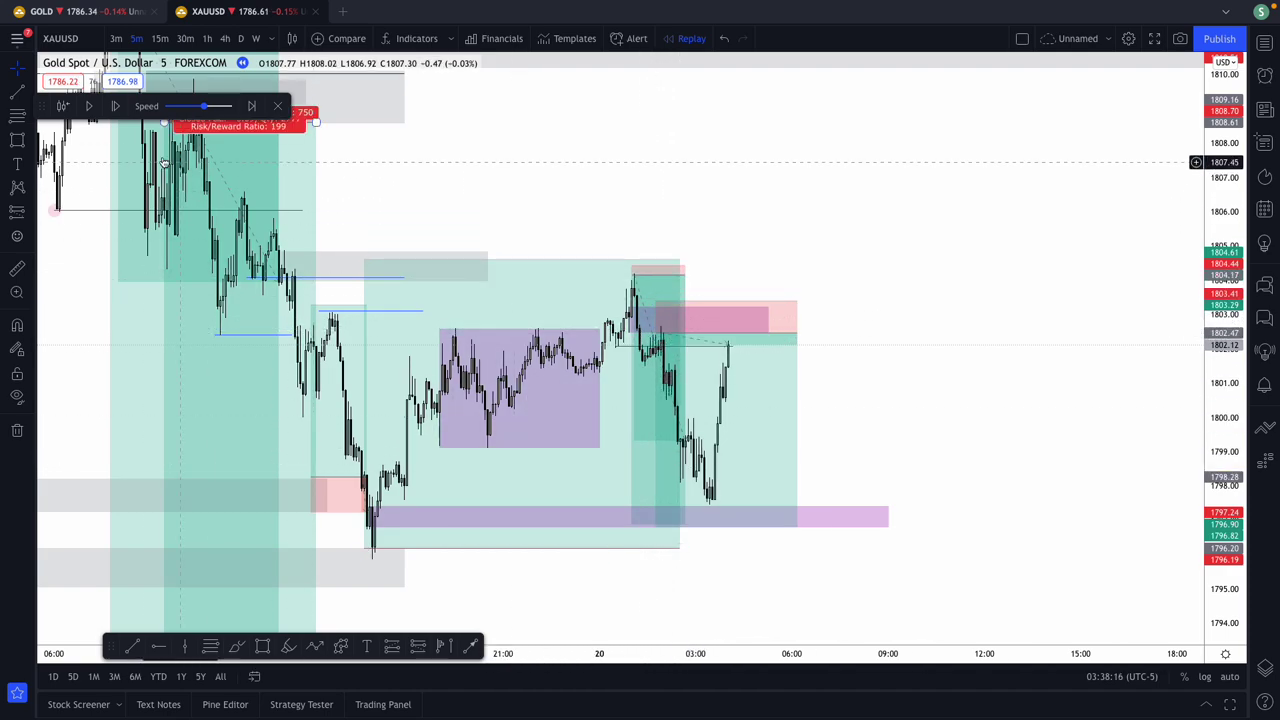
click(114, 107)
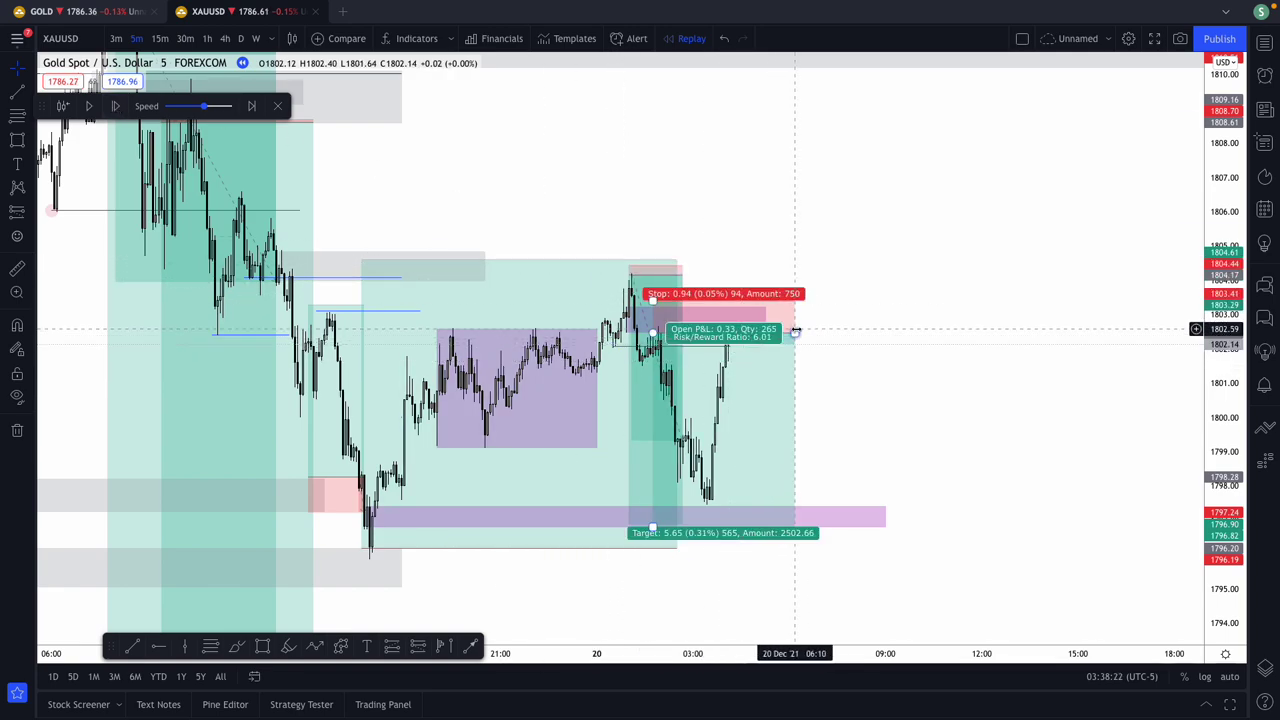
drag(797, 331, 720, 331)
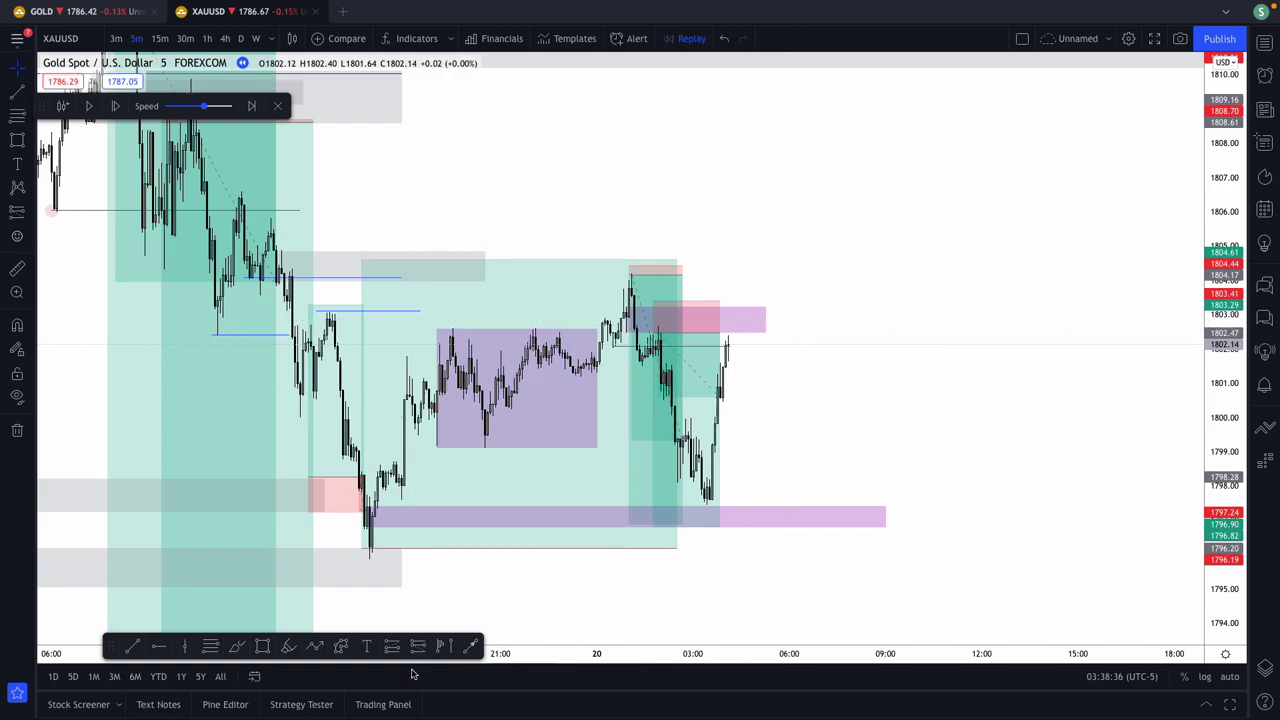
Step: Draw a horizontal structure line at 1802.82 from 00:05 to about 07:25 on 20 December
click(130, 648)
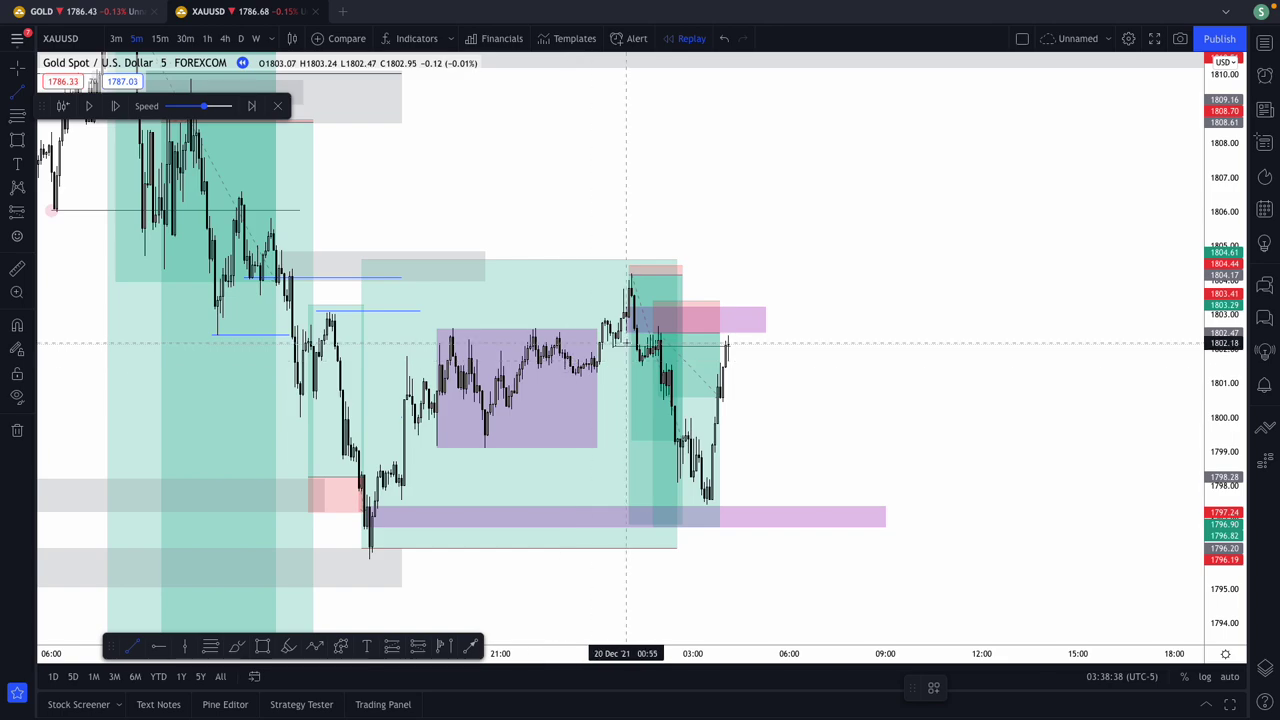
click(600, 322)
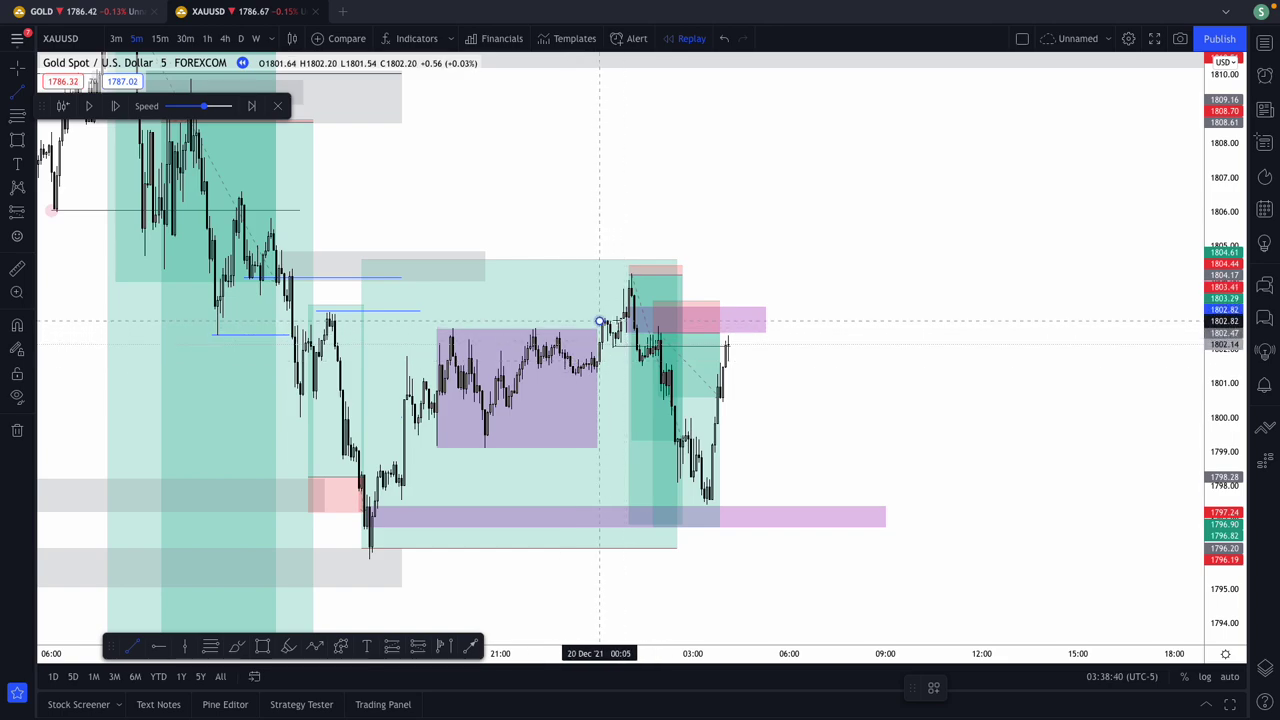
click(837, 320)
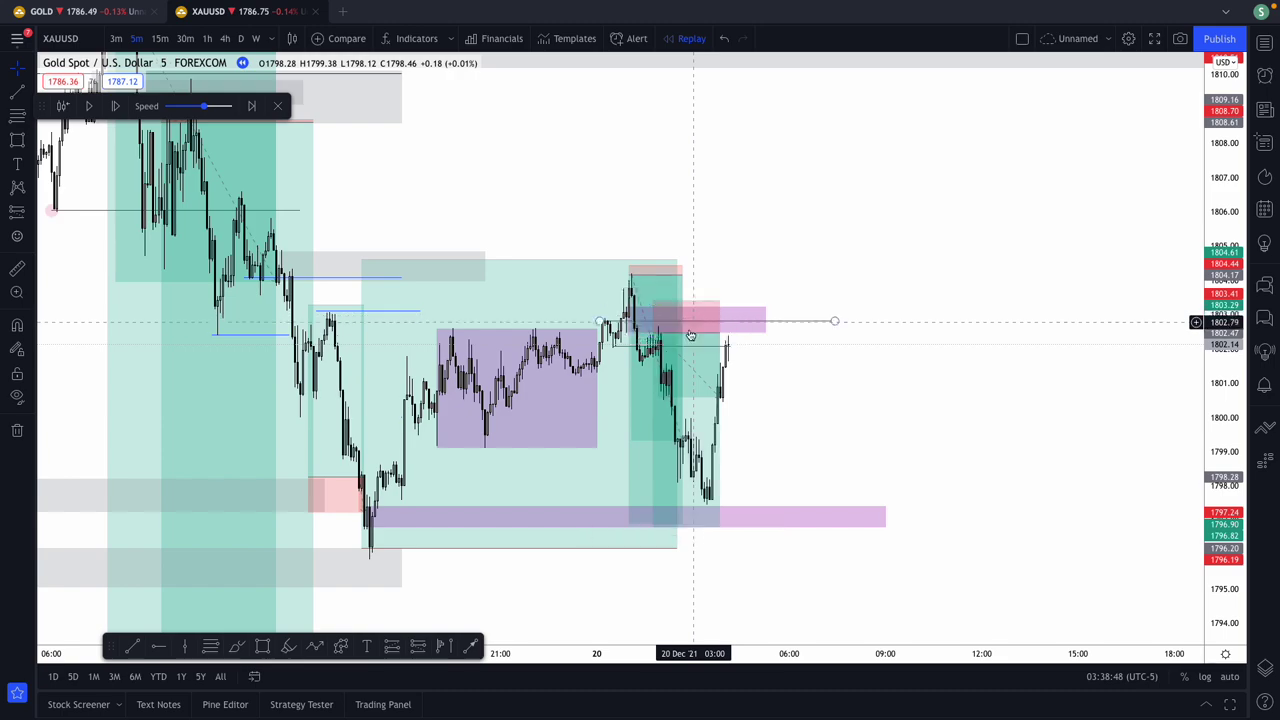
Step: Advance the replay about nineteen candles to follow price from the new structure line down to the lower purple zone
click(119, 111)
click(119, 111)
click(119, 111)
click(119, 111)
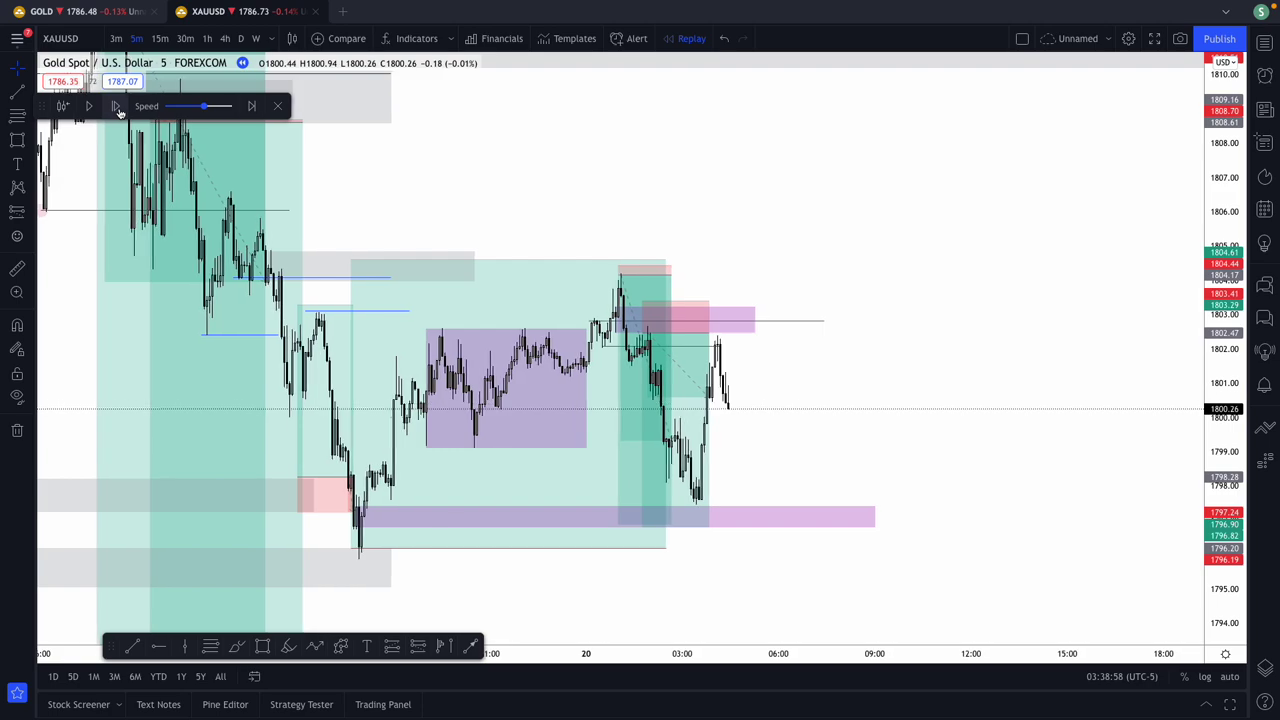
click(119, 111)
click(119, 111)
click(119, 111)
click(119, 111)
click(119, 111)
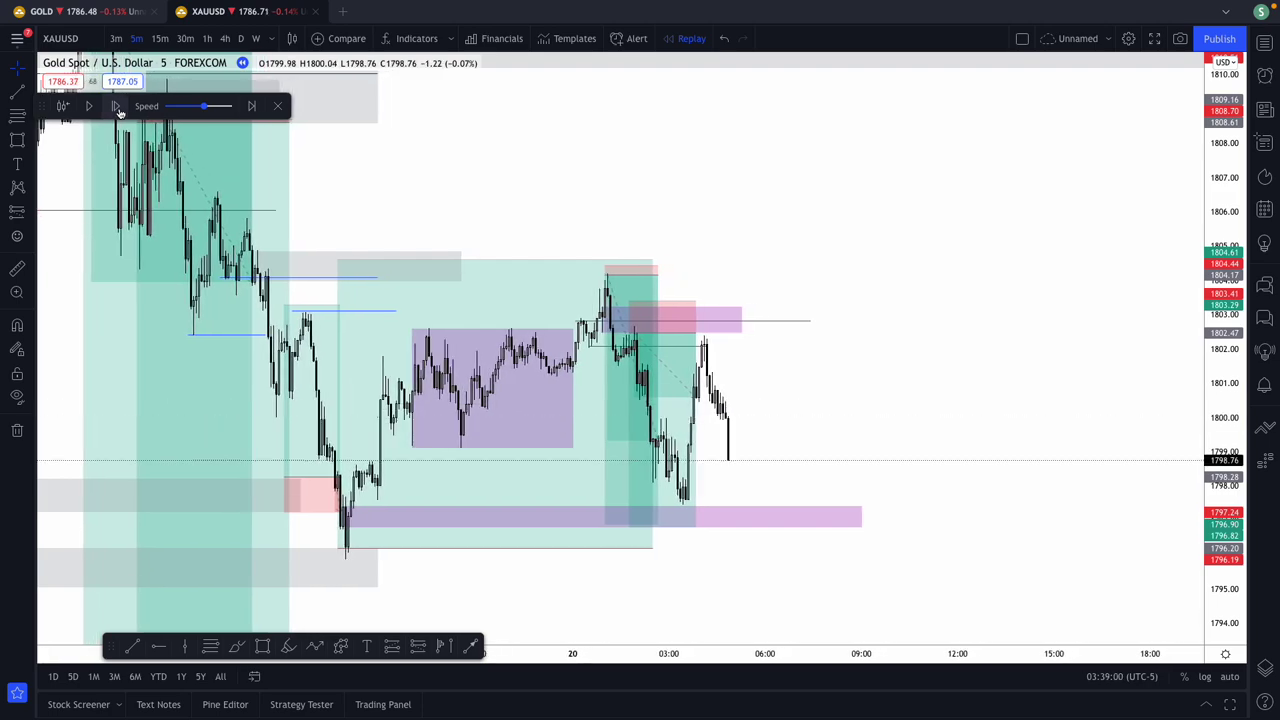
click(119, 111)
click(119, 111)
click(119, 111)
click(119, 111)
click(119, 111)
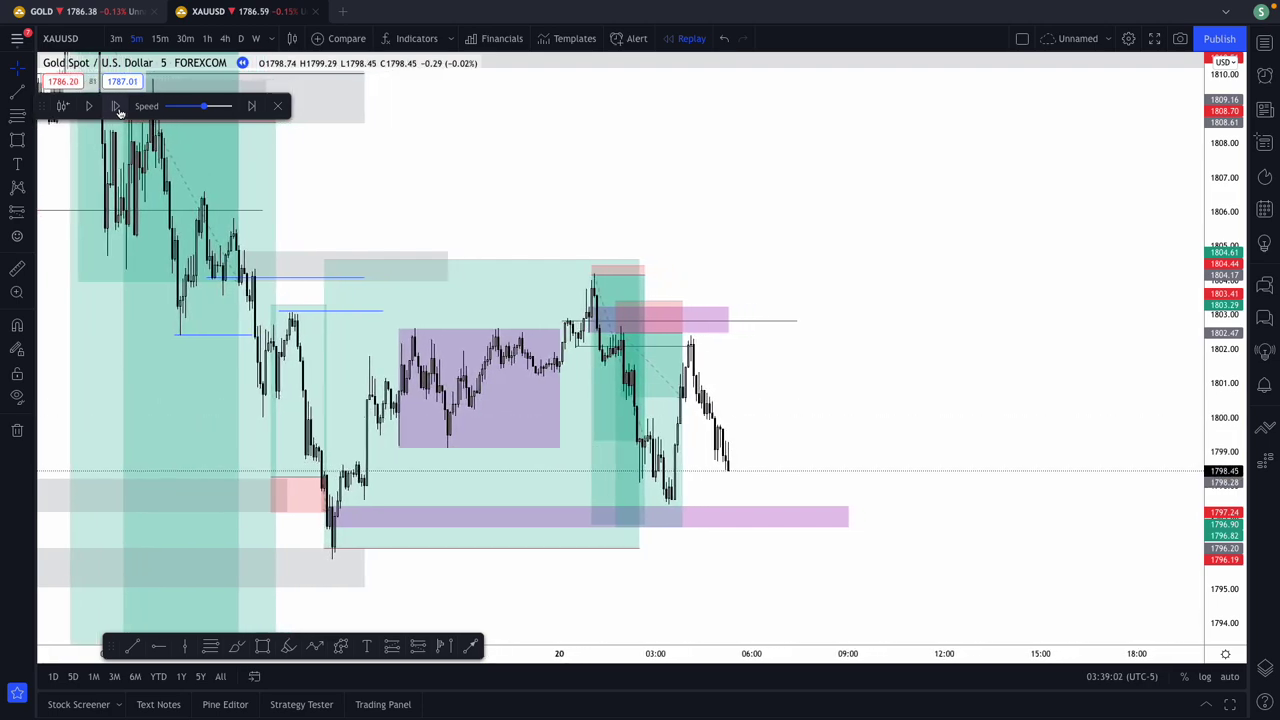
click(119, 111)
click(119, 111)
click(119, 111)
click(119, 111)
click(119, 111)
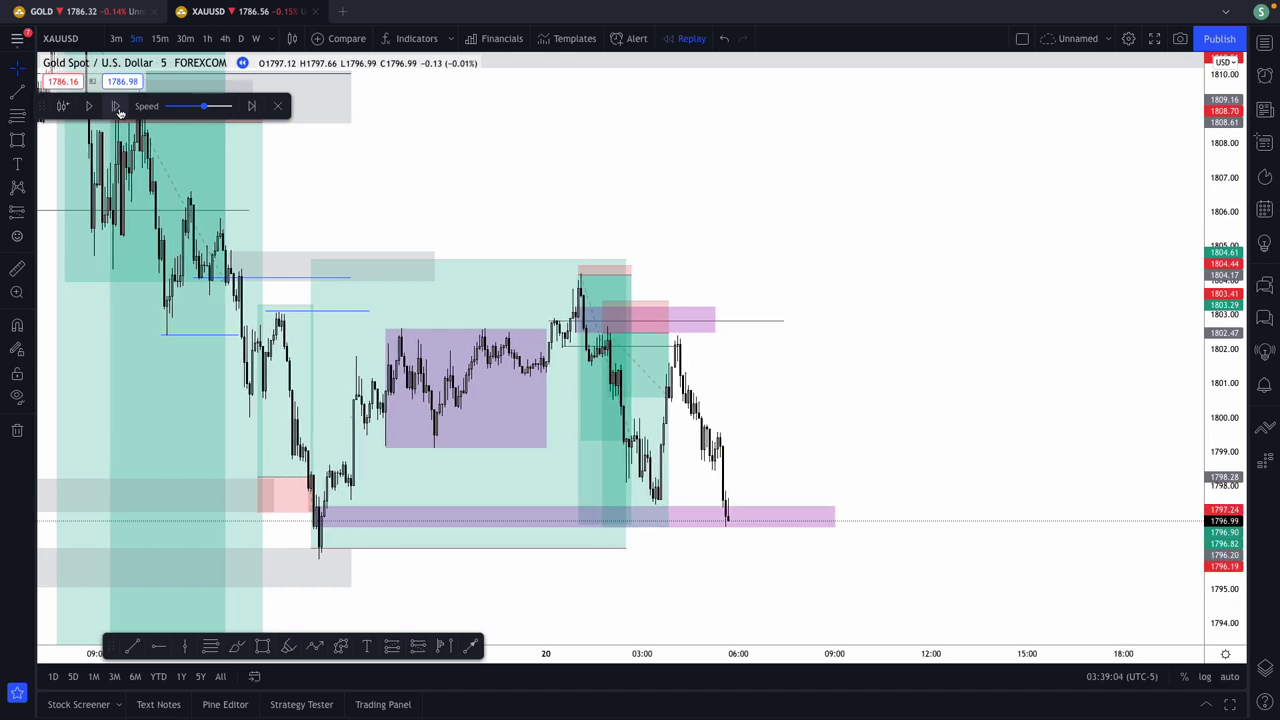
click(119, 111)
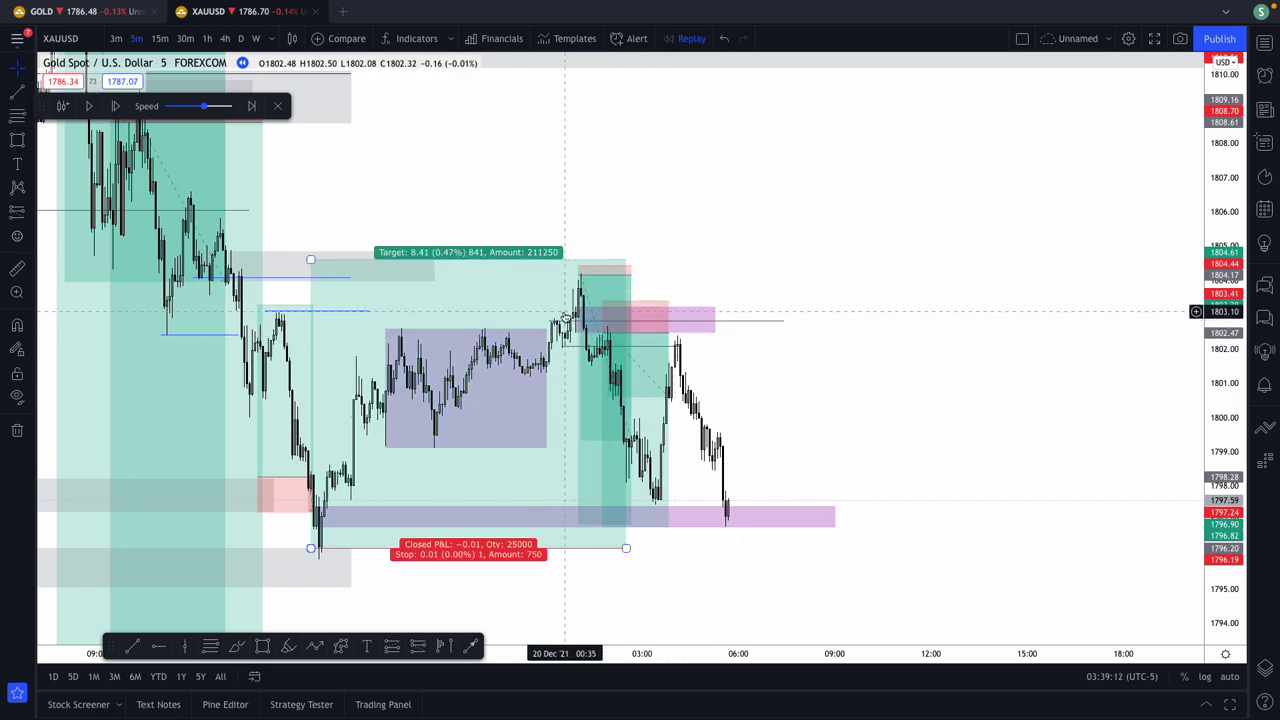
Step: Draw a purple rectangle zone from 1799.07 to about 1799.7, spanning 05:20 to about 12:55 on 20 December
click(602, 328)
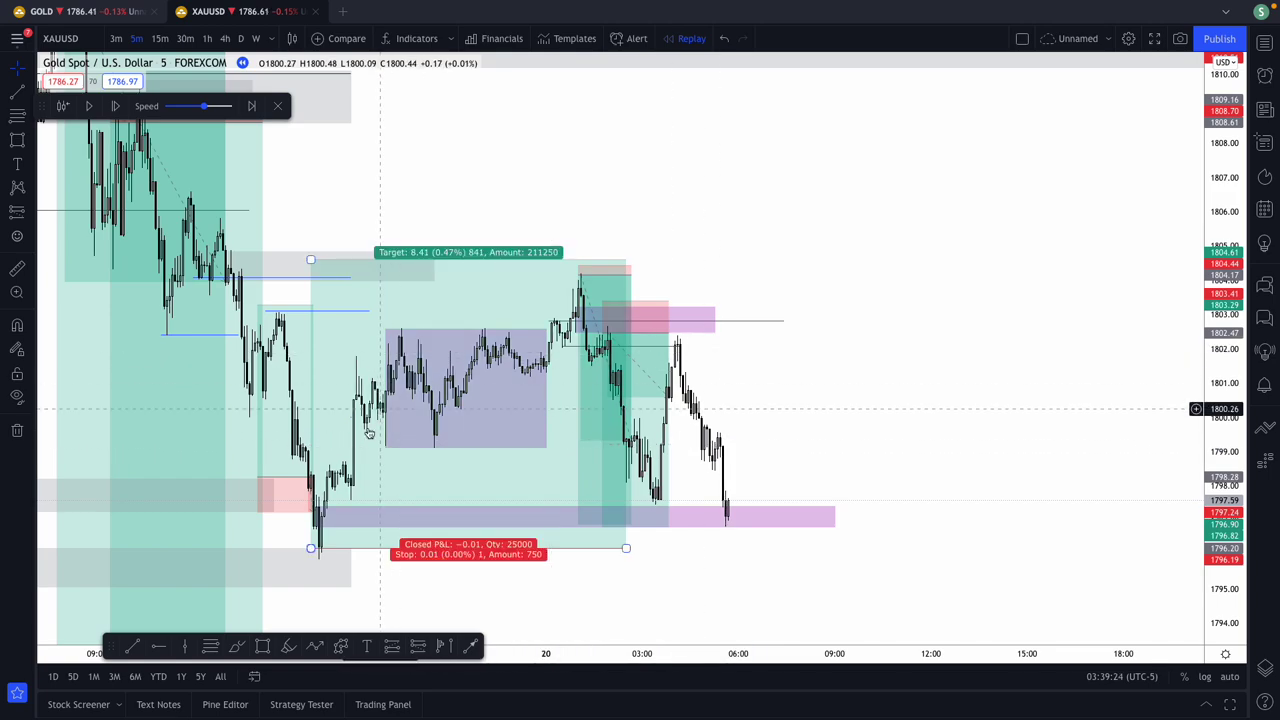
click(262, 645)
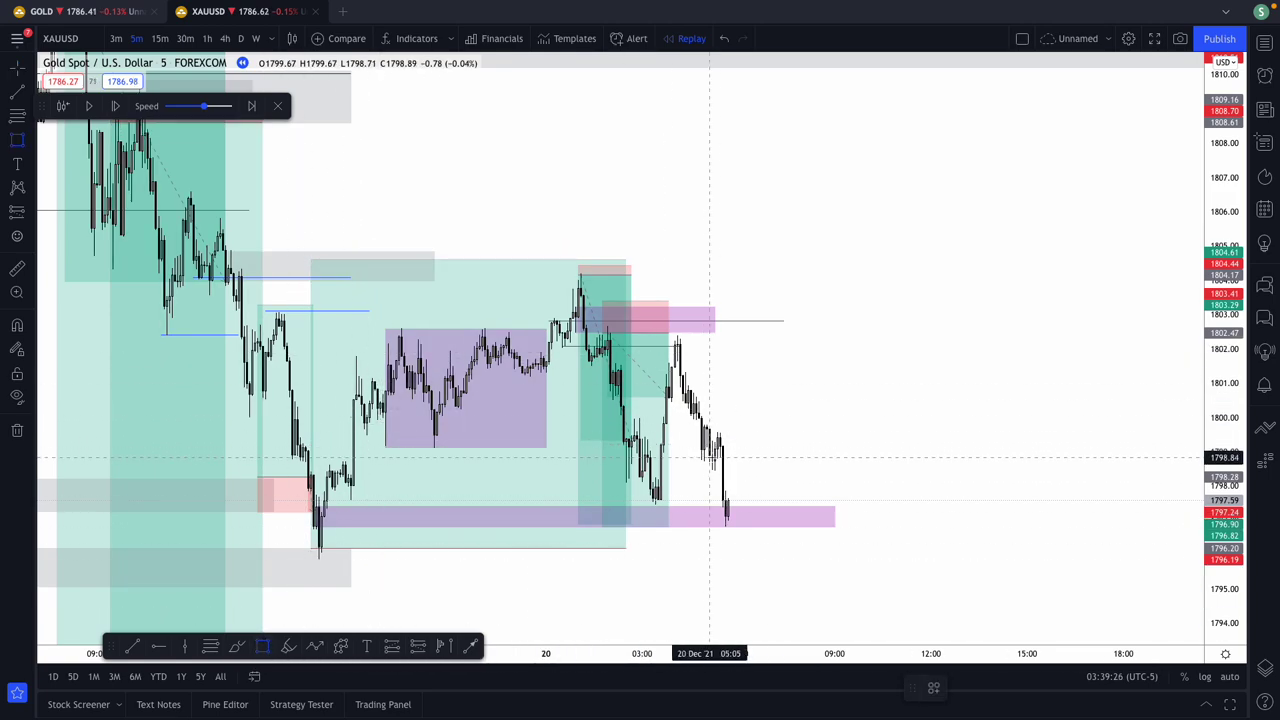
click(961, 428)
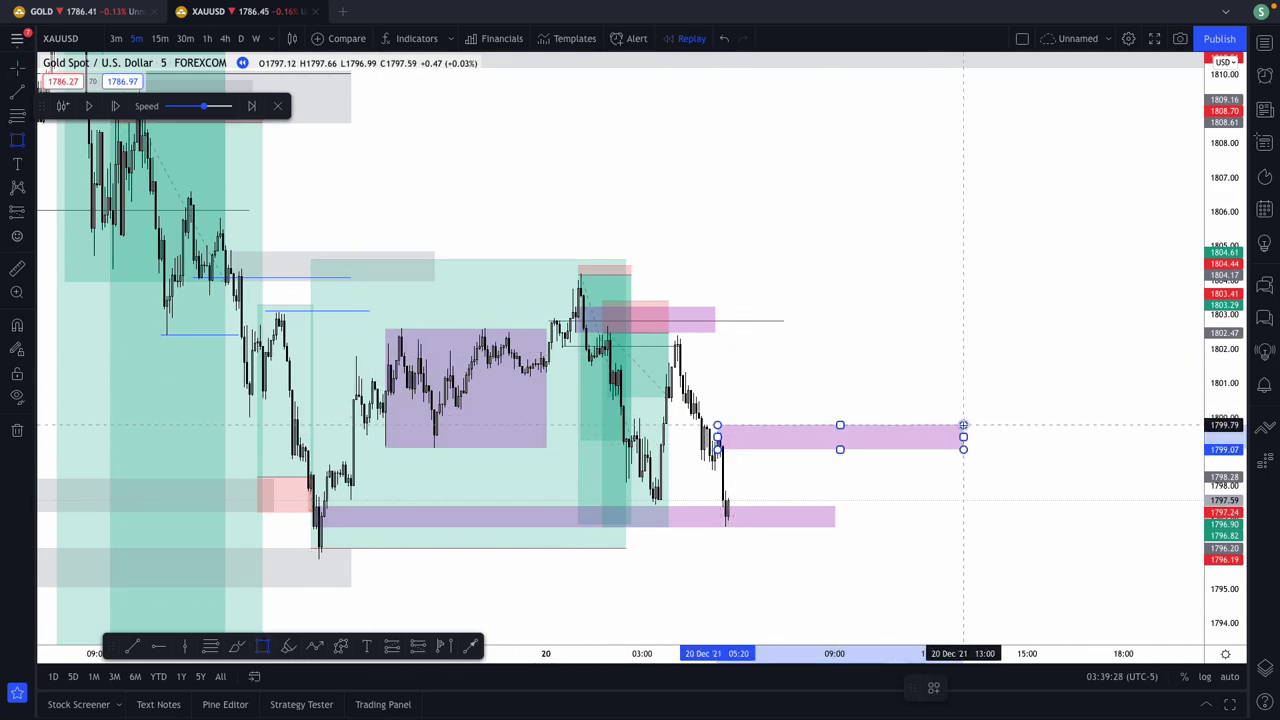
click(829, 367)
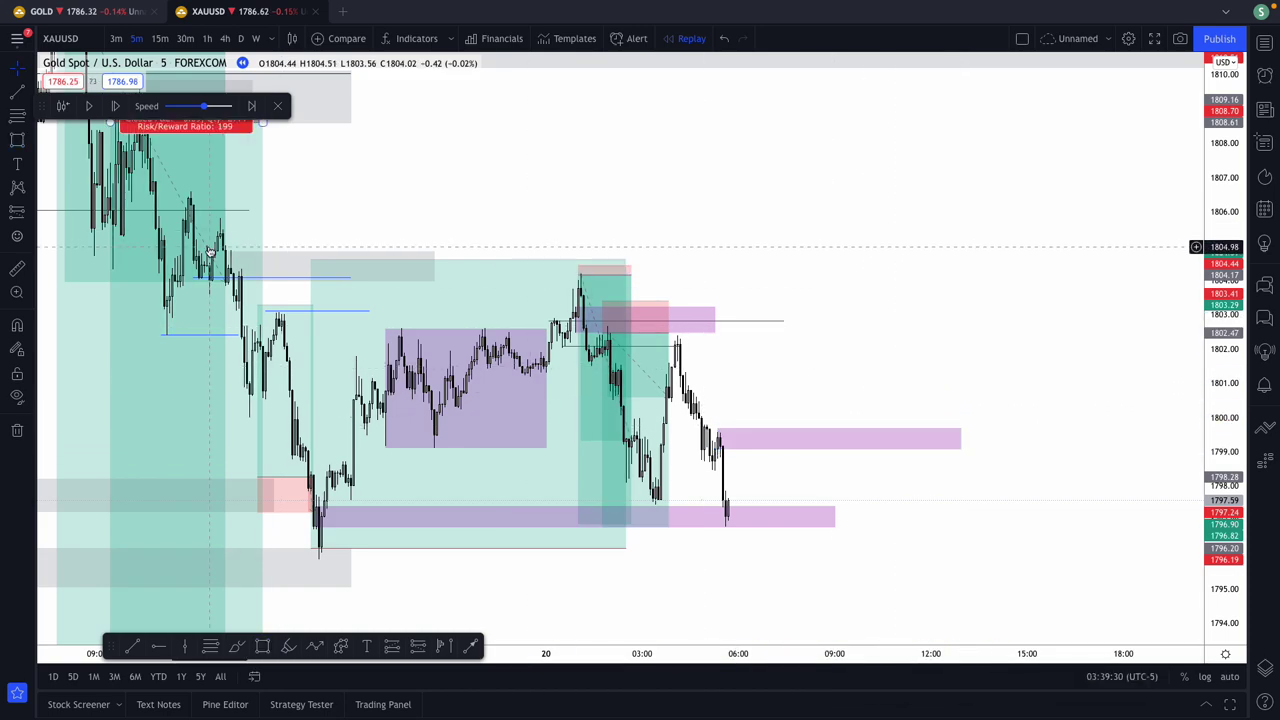
Step: Advance the replay 21 candles to follow price between the lower purple zone and the new one above it
click(116, 106)
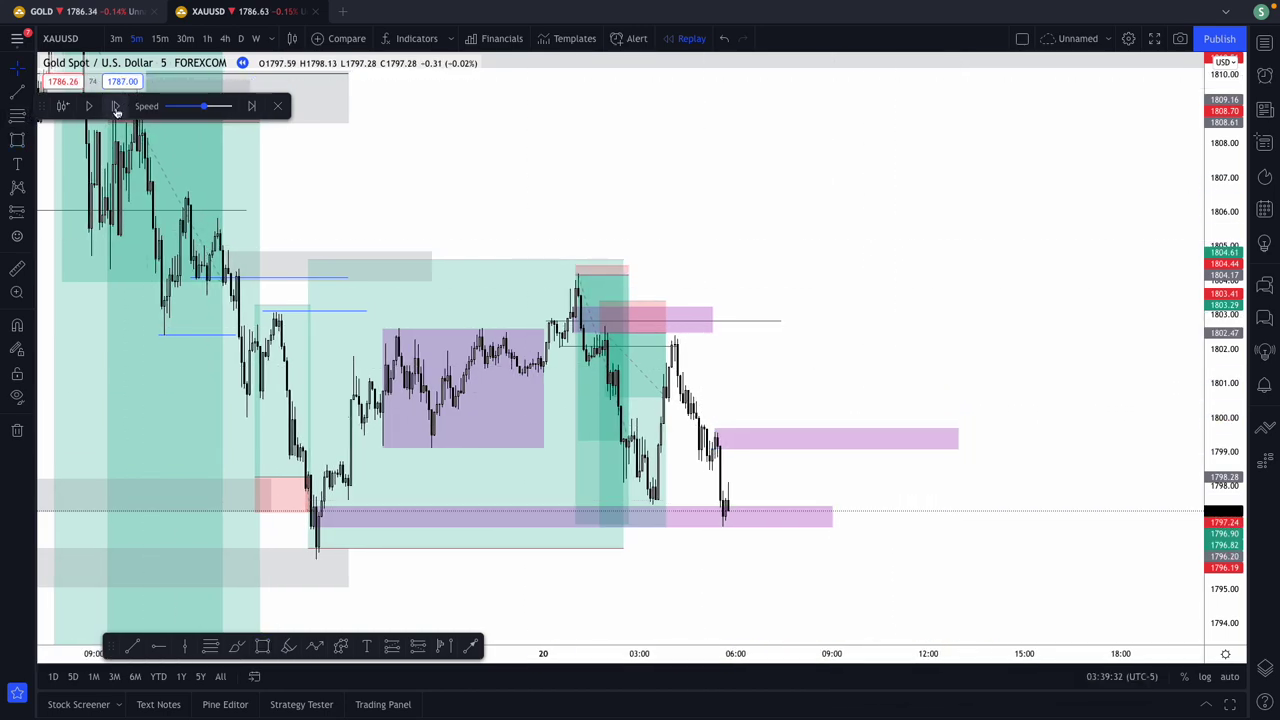
click(116, 106)
click(116, 106)
click(116, 106)
click(116, 106)
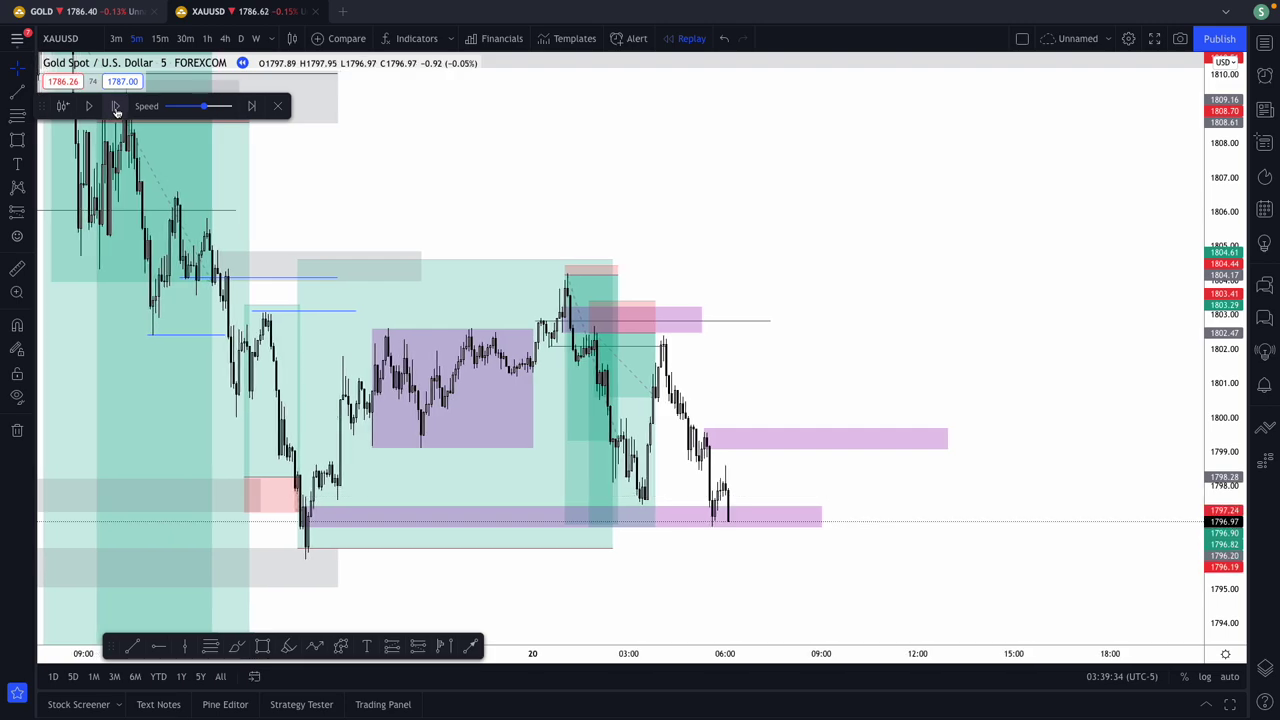
click(116, 106)
click(116, 106)
click(116, 106)
click(116, 106)
click(116, 106)
click(116, 106)
click(116, 106)
click(116, 106)
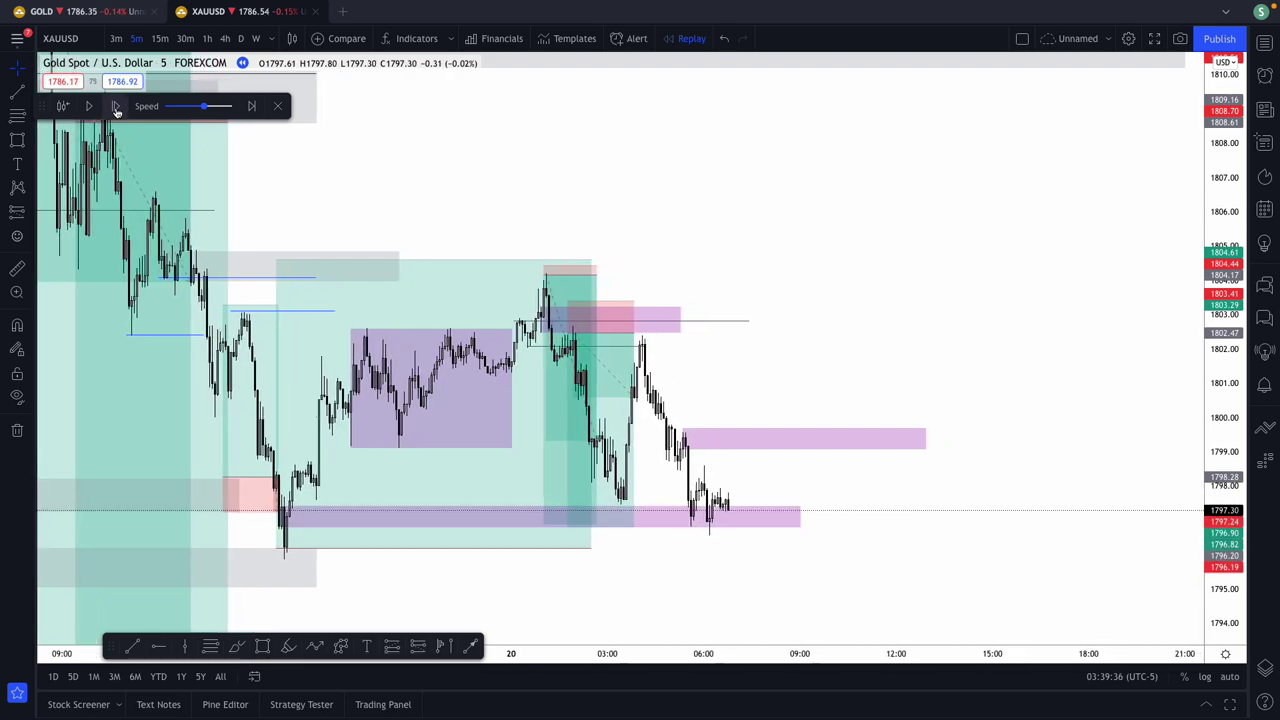
click(116, 106)
click(116, 106)
click(116, 106)
click(116, 106)
click(116, 106)
click(116, 106)
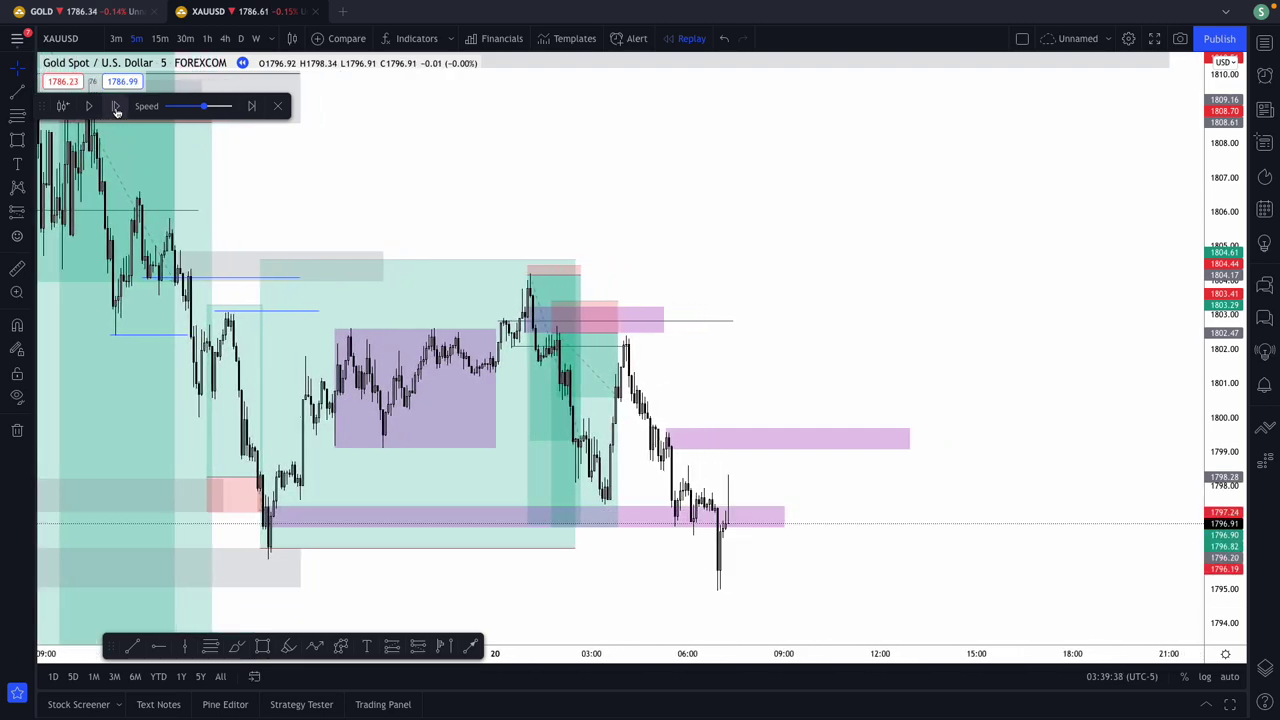
click(116, 106)
click(116, 106)
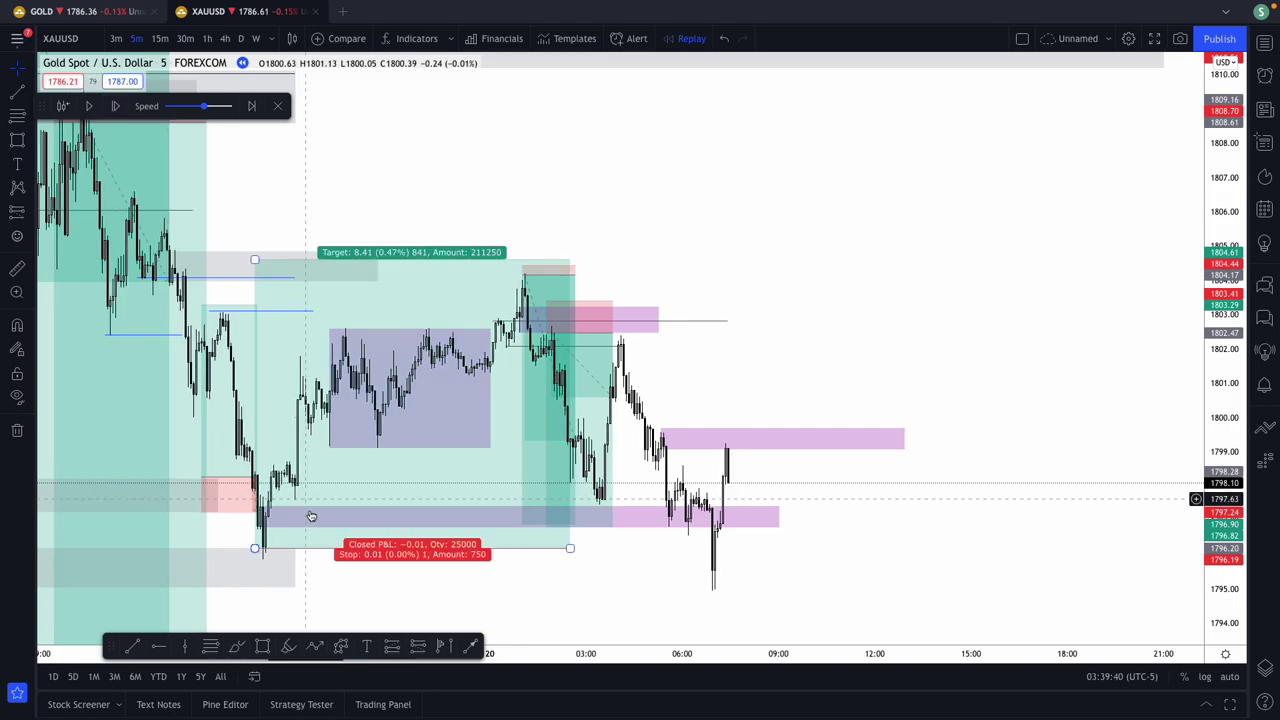
Step: Move the floating drawing toolbar below the chart and zoom out the time scale to show more candles
drag(114, 646, 403, 704)
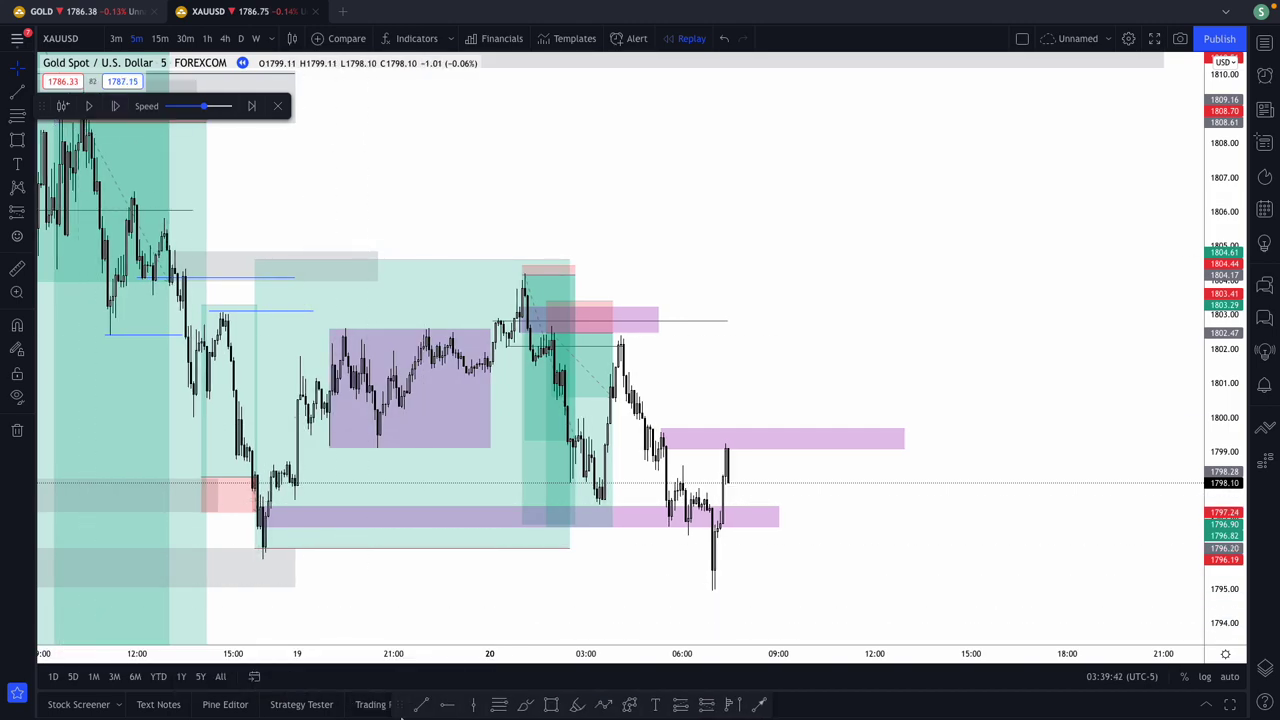
click(586, 615)
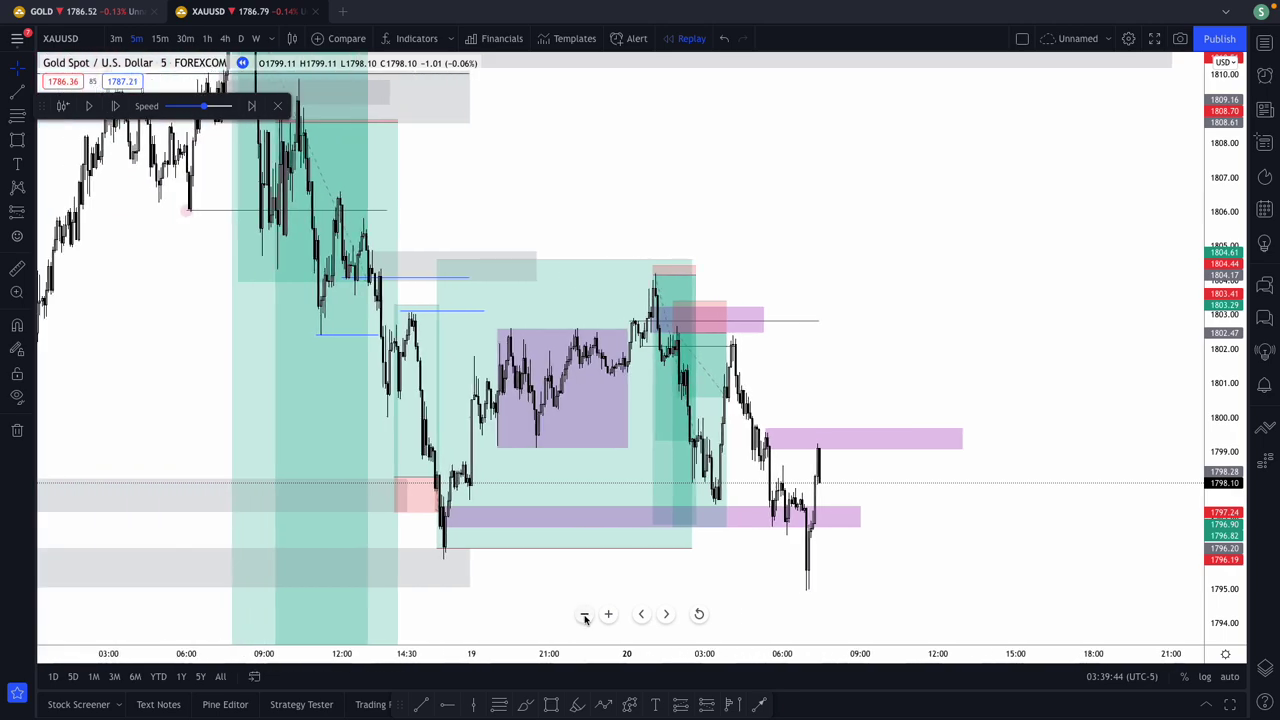
Step: Extend the lower grey zone between 1795.04 and 1796.20 to 20 December 09:15, past the latest low
click(586, 615)
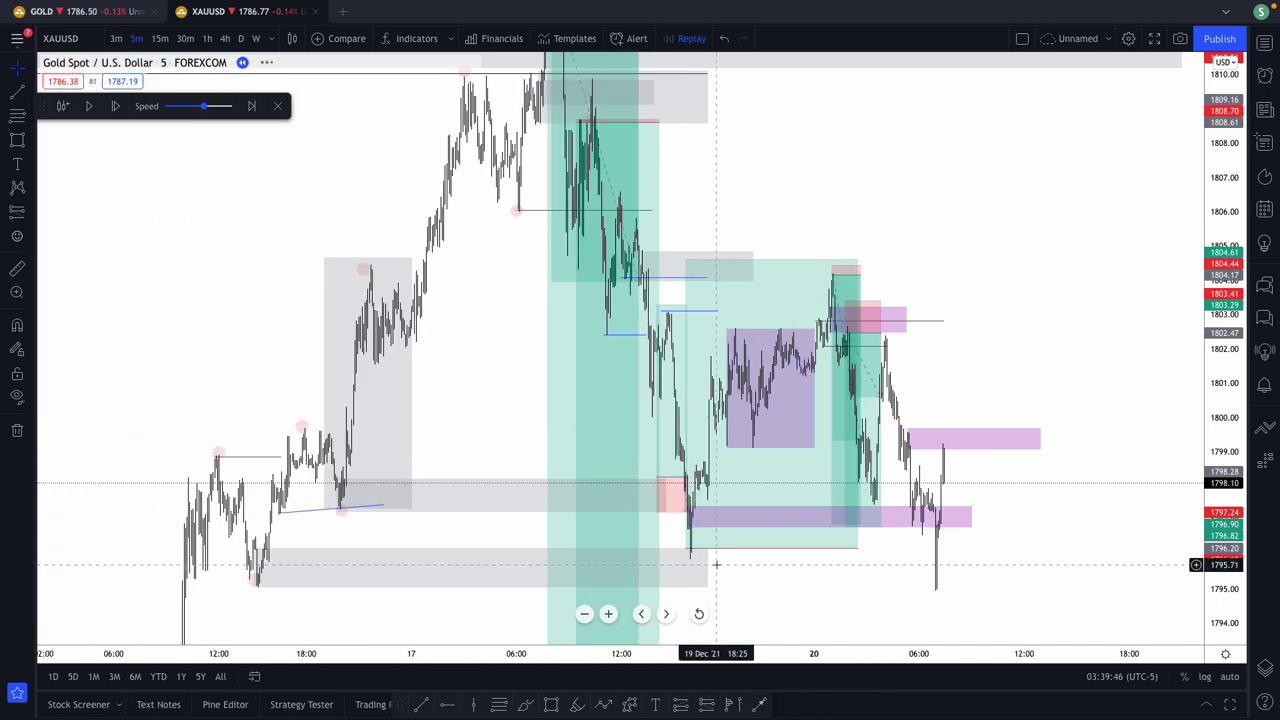
drag(708, 566, 976, 567)
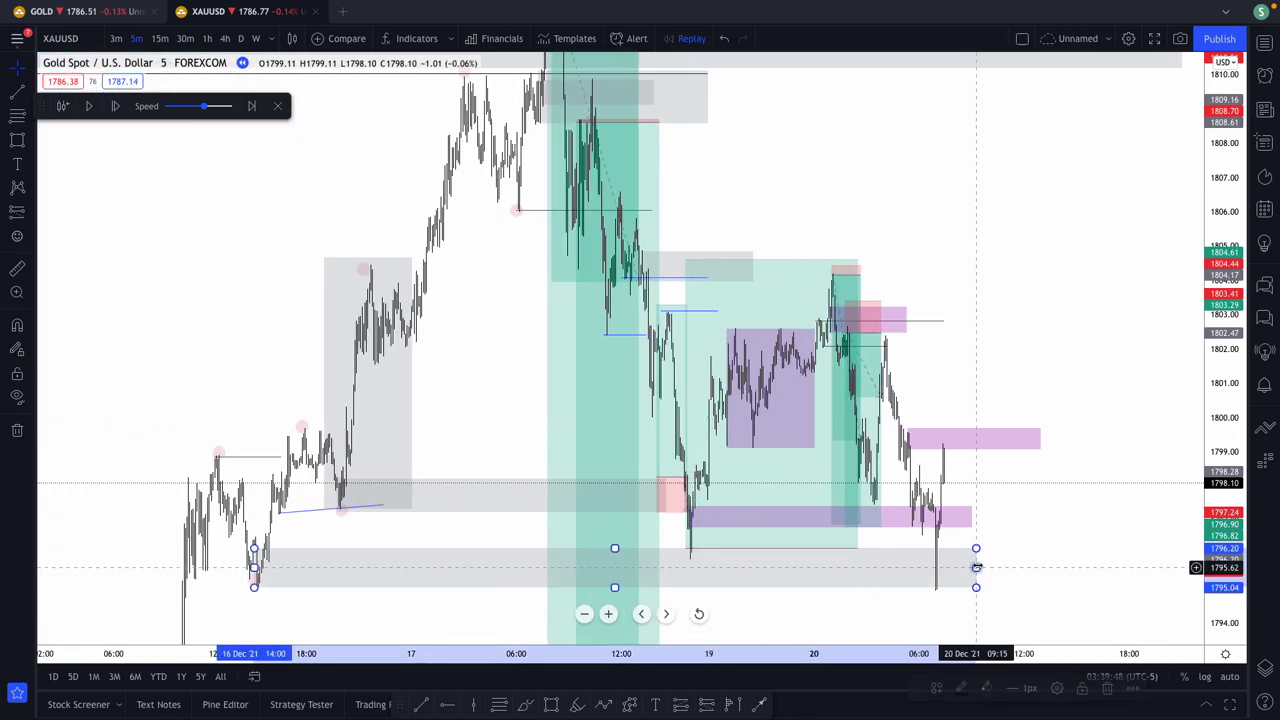
click(606, 614)
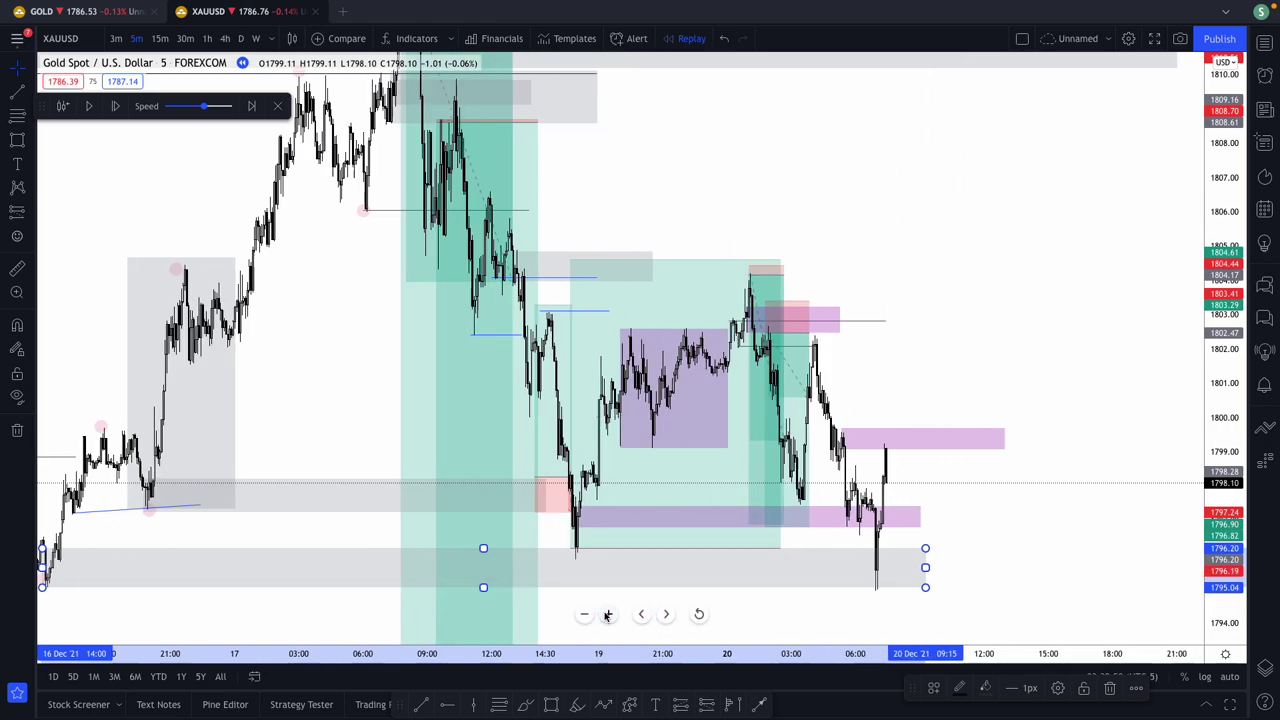
click(606, 614)
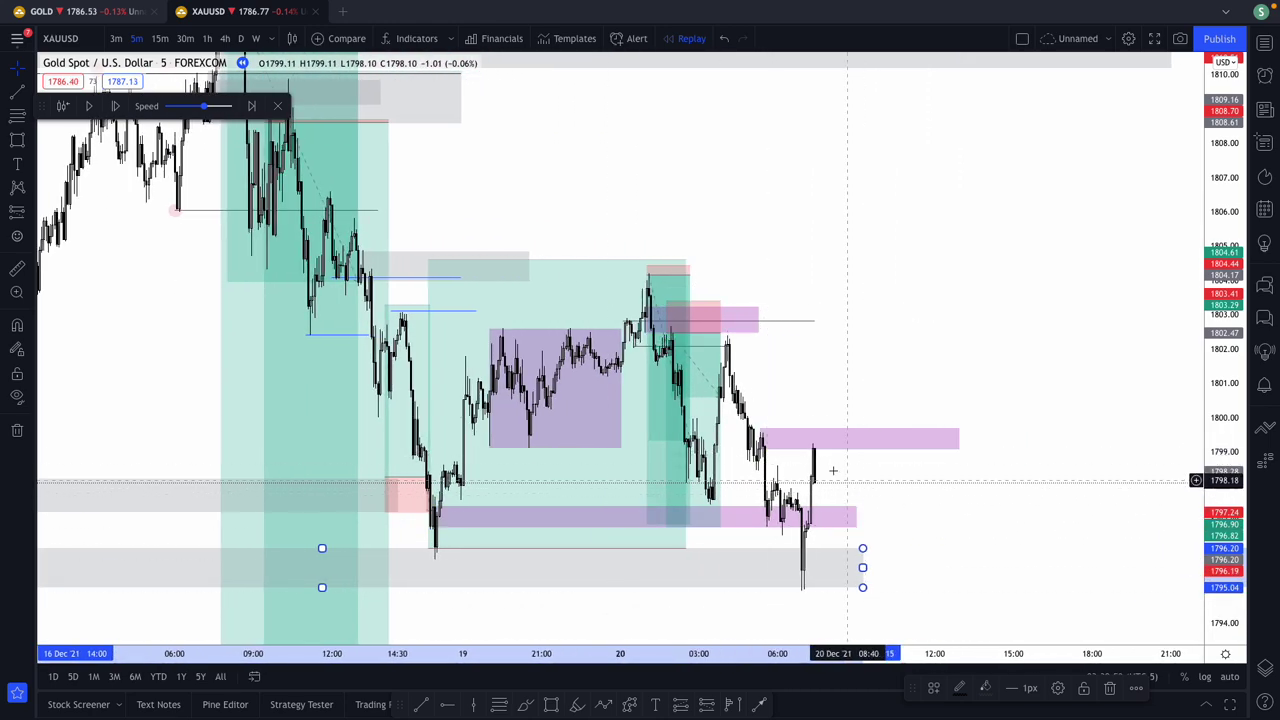
Step: Advance the replay to about 08:35 on 20 December, following price between the purple zones and the extended grey zone
drag(866, 488, 712, 457)
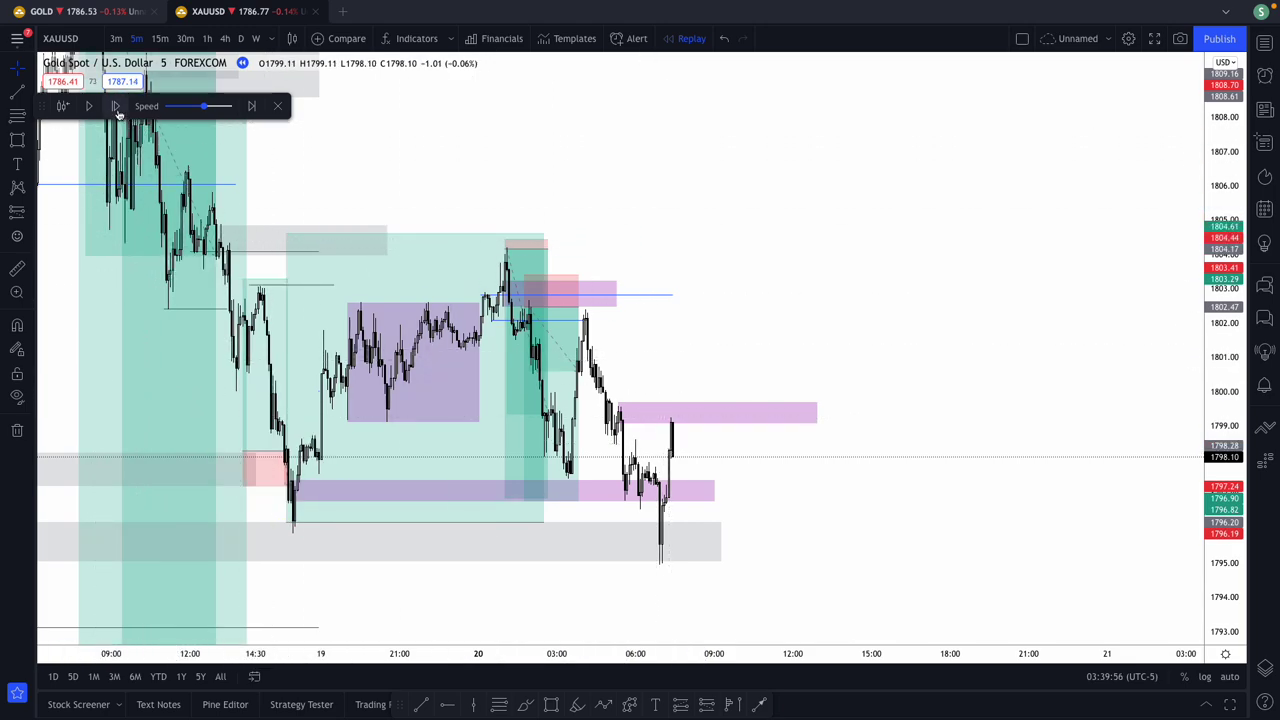
click(116, 106)
click(116, 106)
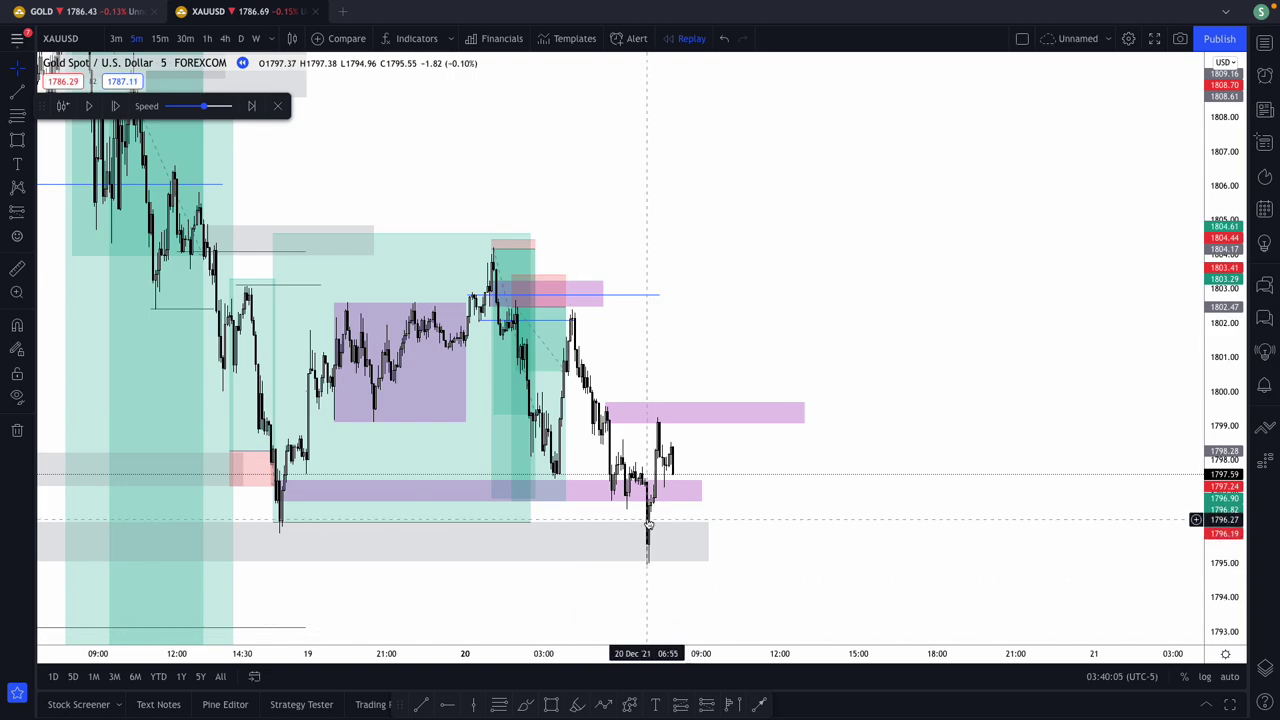
click(116, 106)
click(116, 106)
click(116, 106)
click(116, 106)
click(116, 106)
click(116, 106)
click(116, 106)
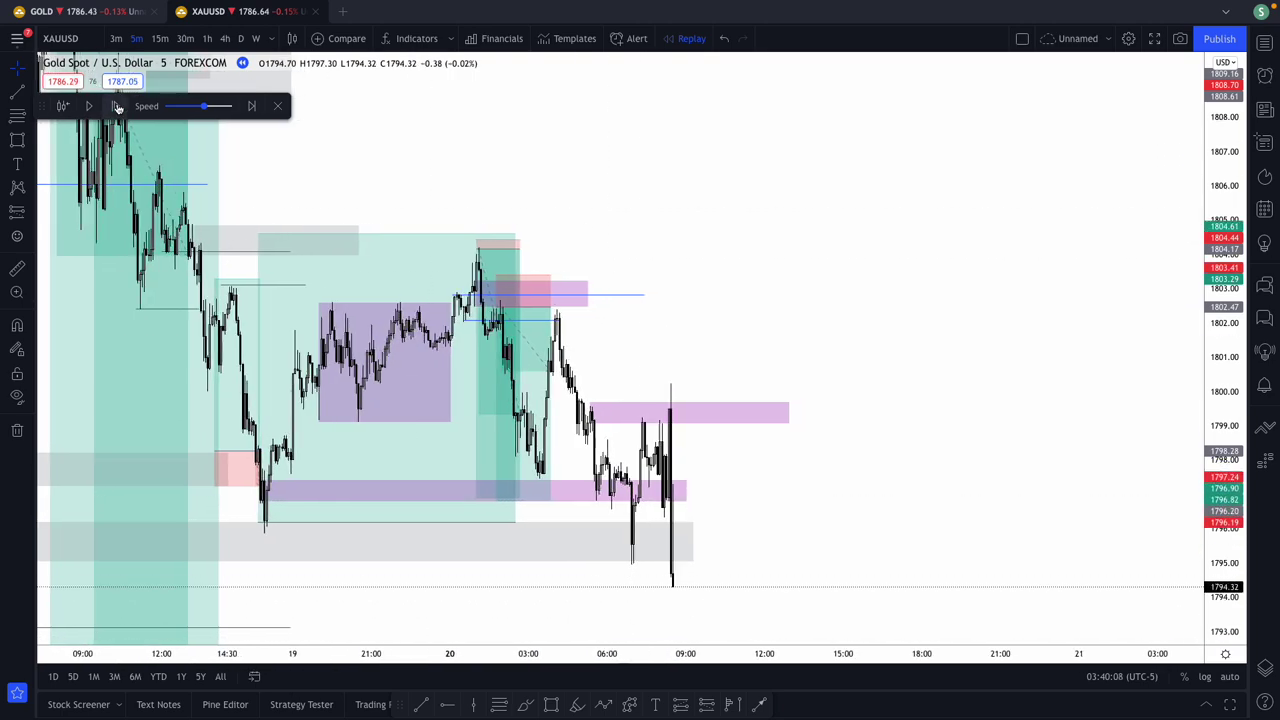
click(116, 106)
click(116, 106)
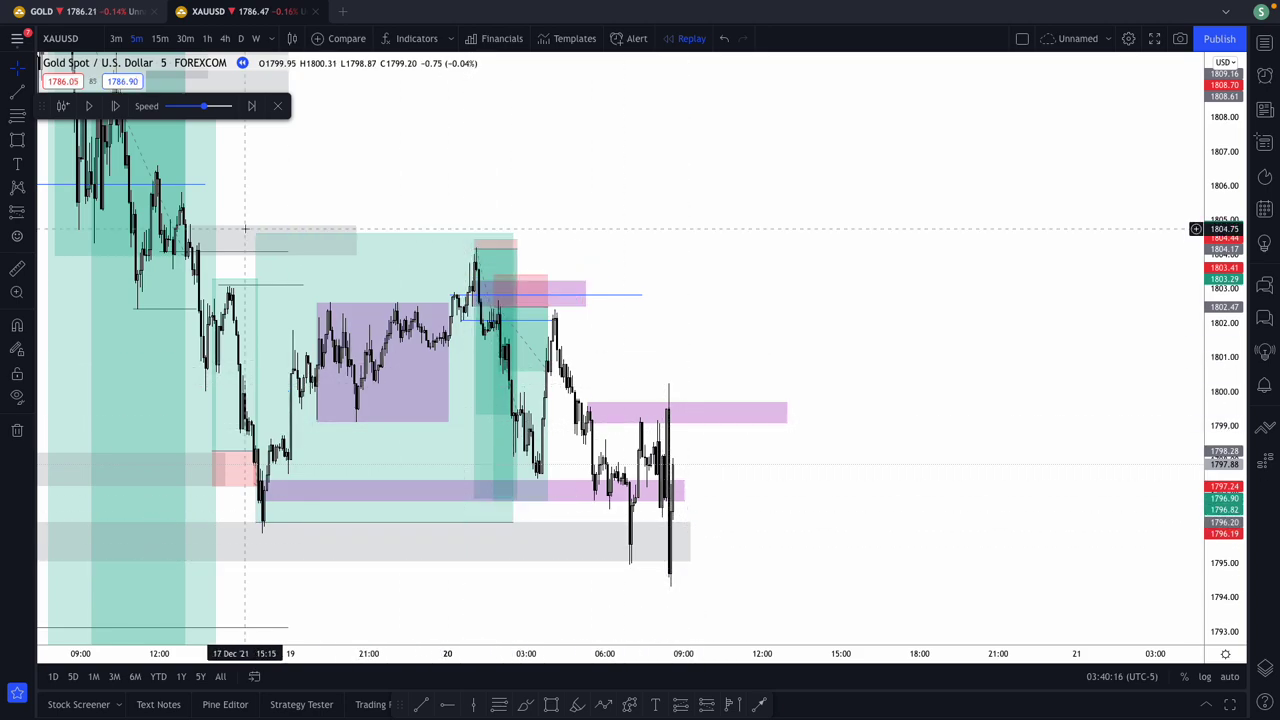
Step: Continue the replay candle by candle to about 10:10 on 20 December, following price down through the grey zone
click(116, 106)
click(116, 106)
click(116, 106)
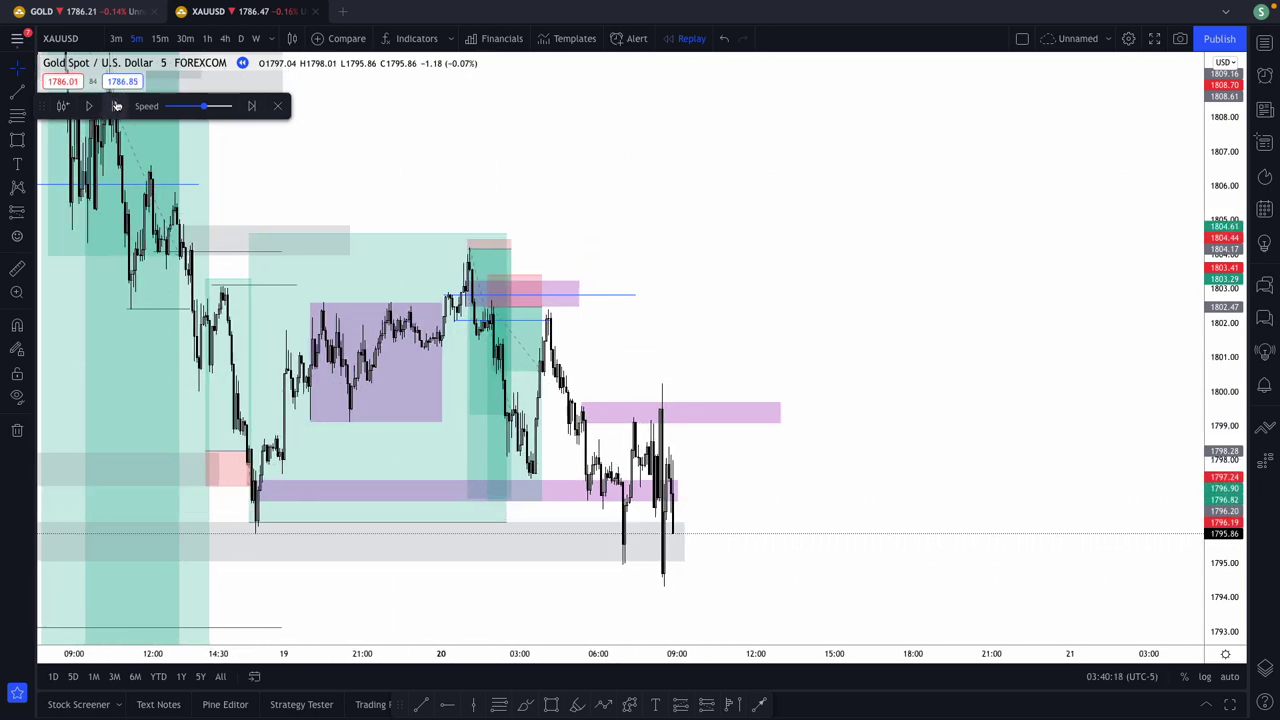
click(116, 106)
click(116, 106)
click(116, 106)
click(116, 106)
click(116, 106)
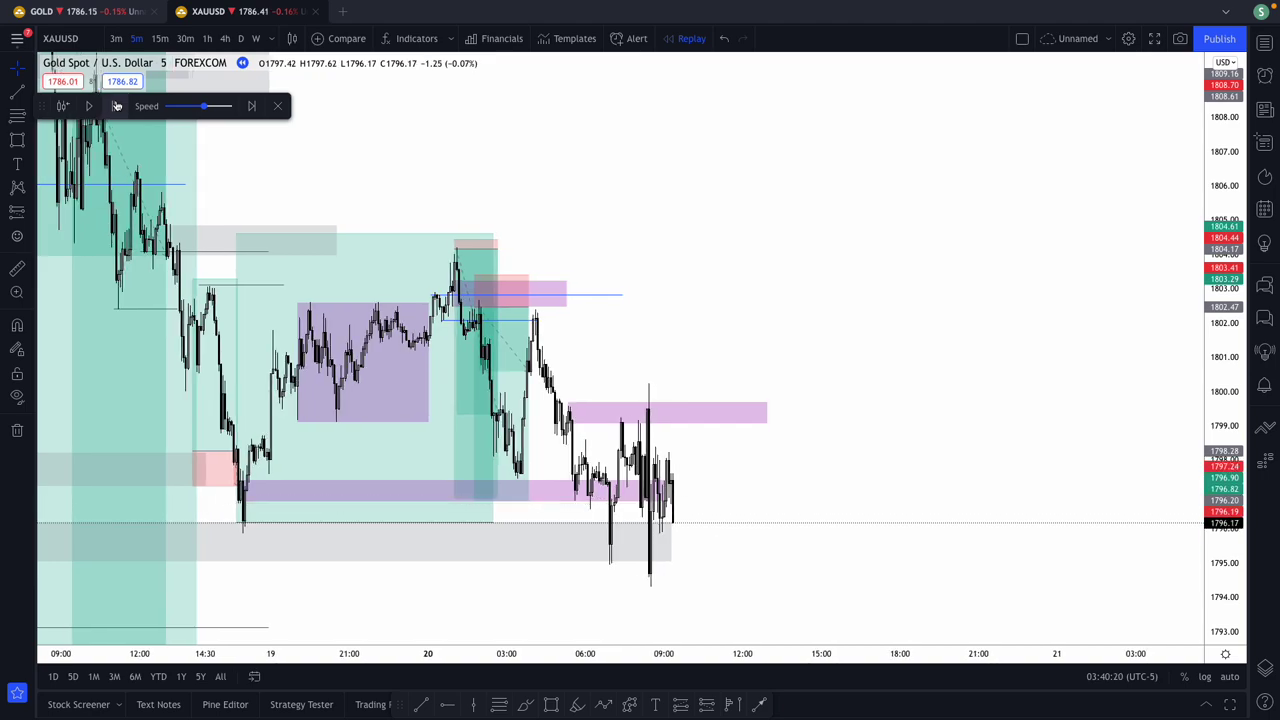
click(116, 106)
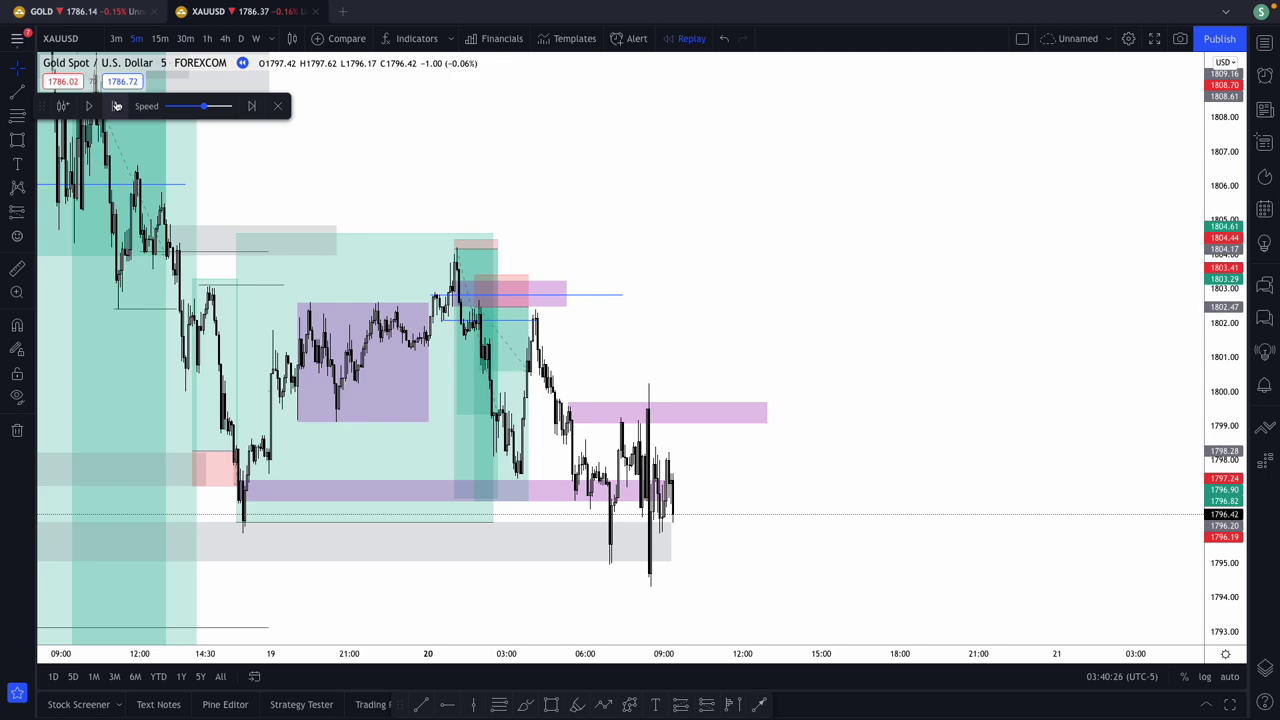
click(116, 106)
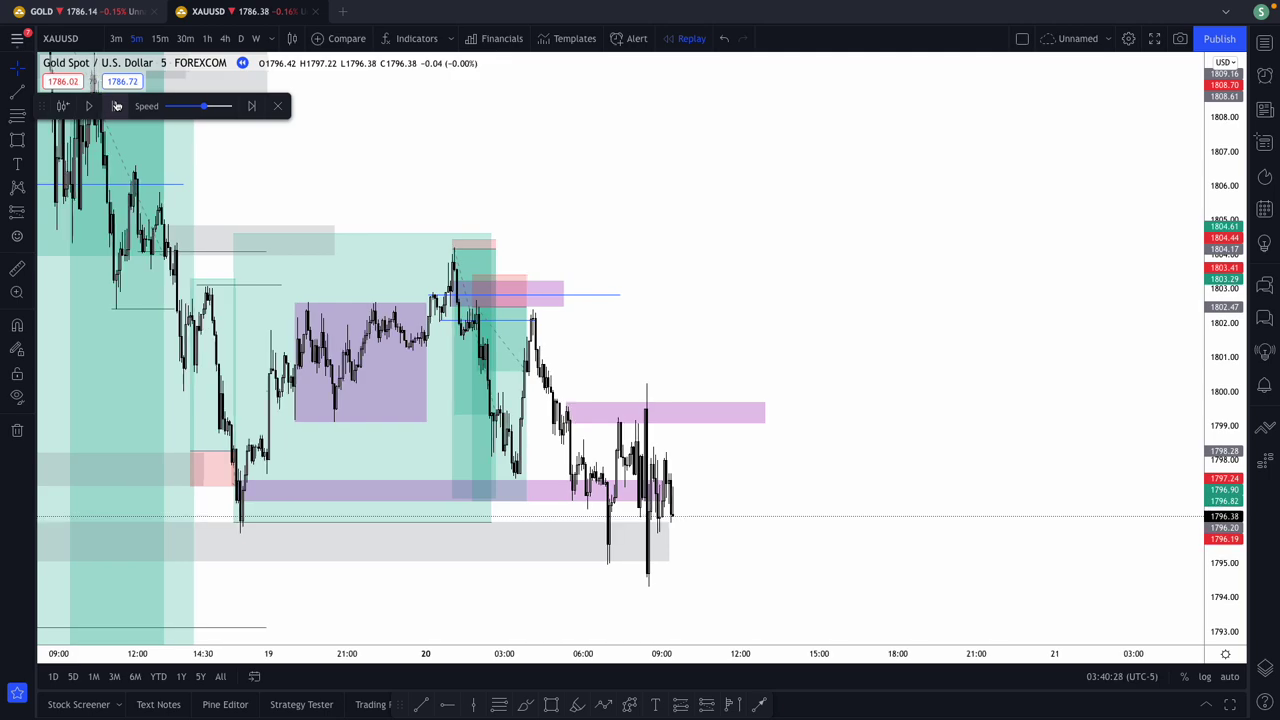
click(116, 106)
click(116, 106)
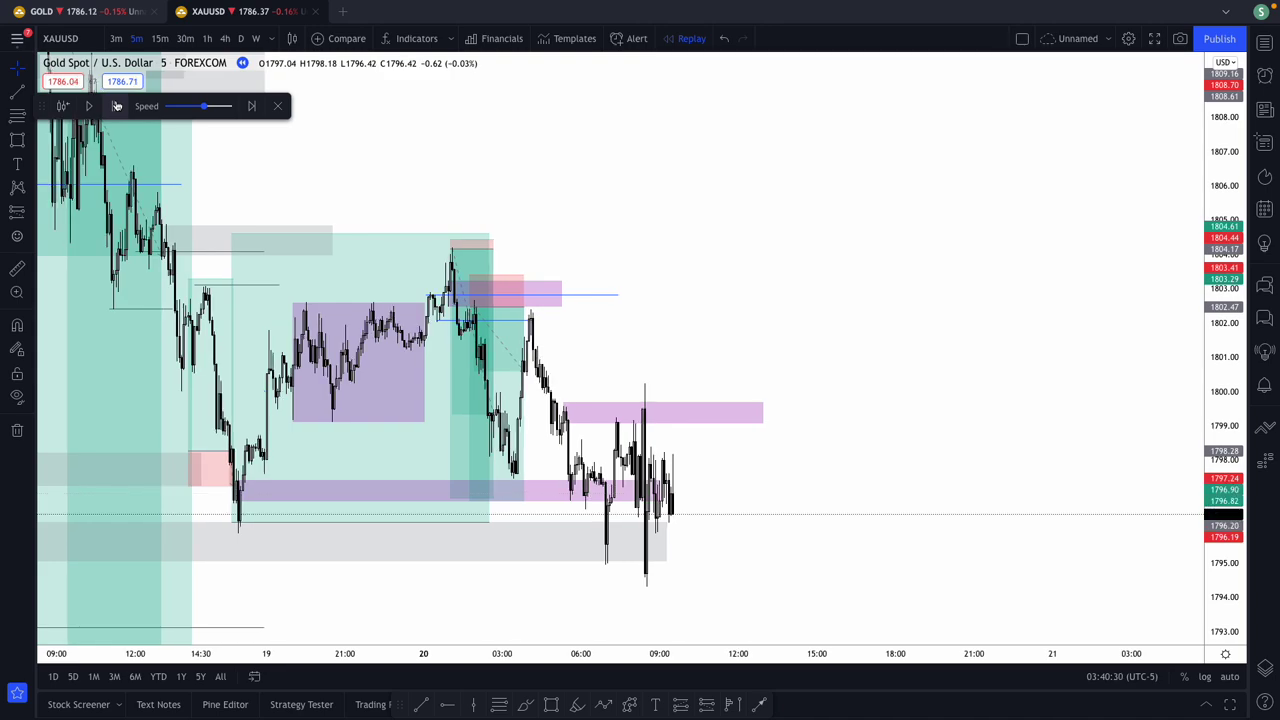
click(116, 106)
click(116, 106)
click(116, 106)
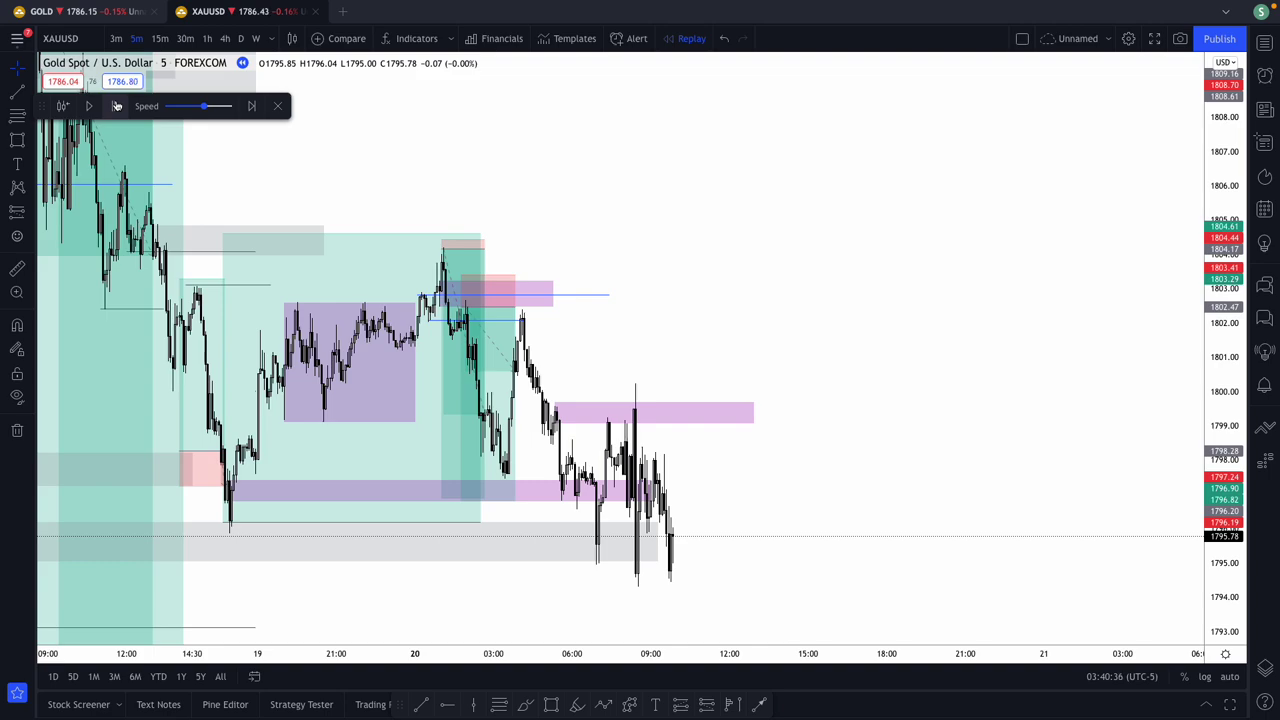
click(116, 106)
click(116, 106)
click(116, 106)
click(116, 106)
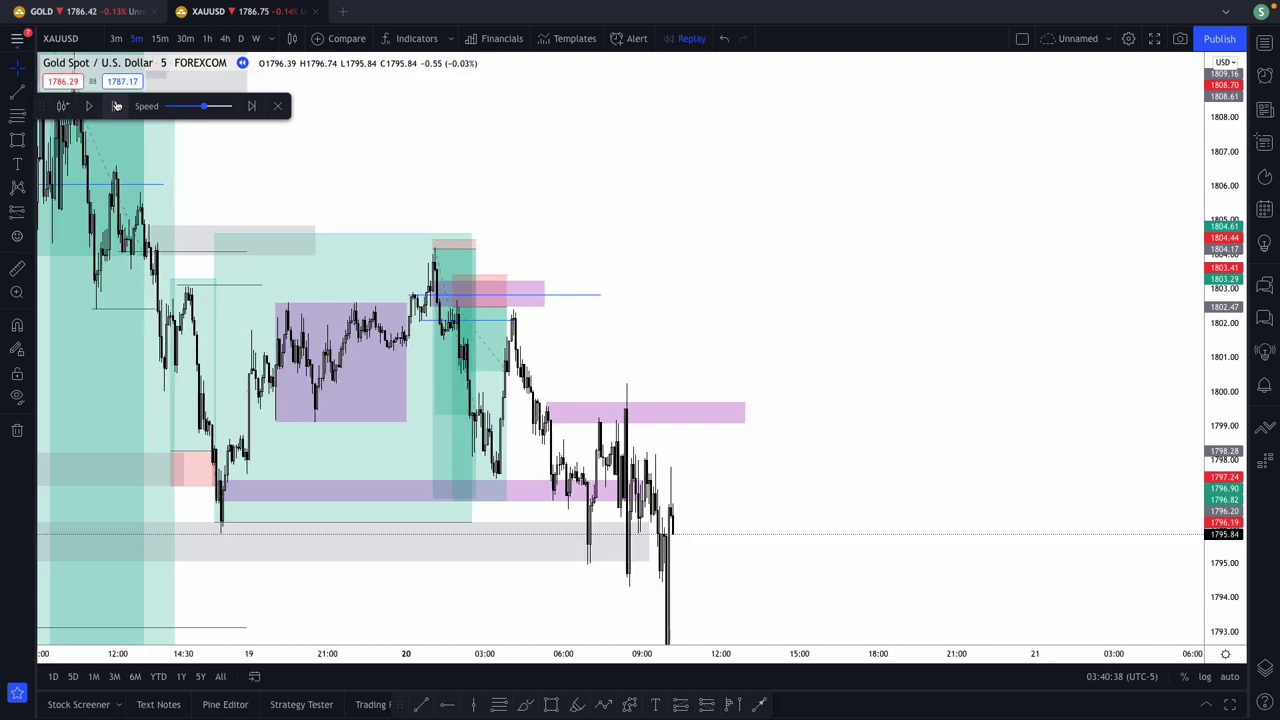
Step: Compress the price scale to show the lower grey zone near 1787 and advance the replay to about 11:35 on 20 December
drag(1231, 357, 1229, 497)
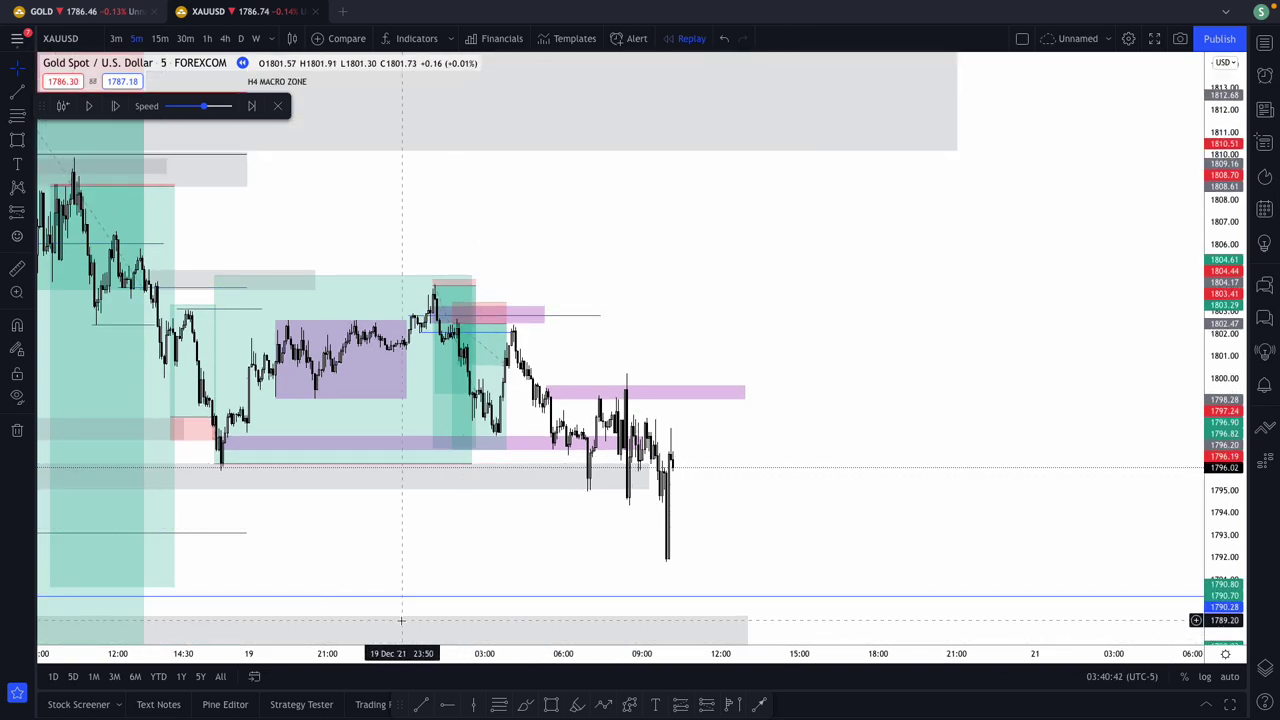
click(584, 615)
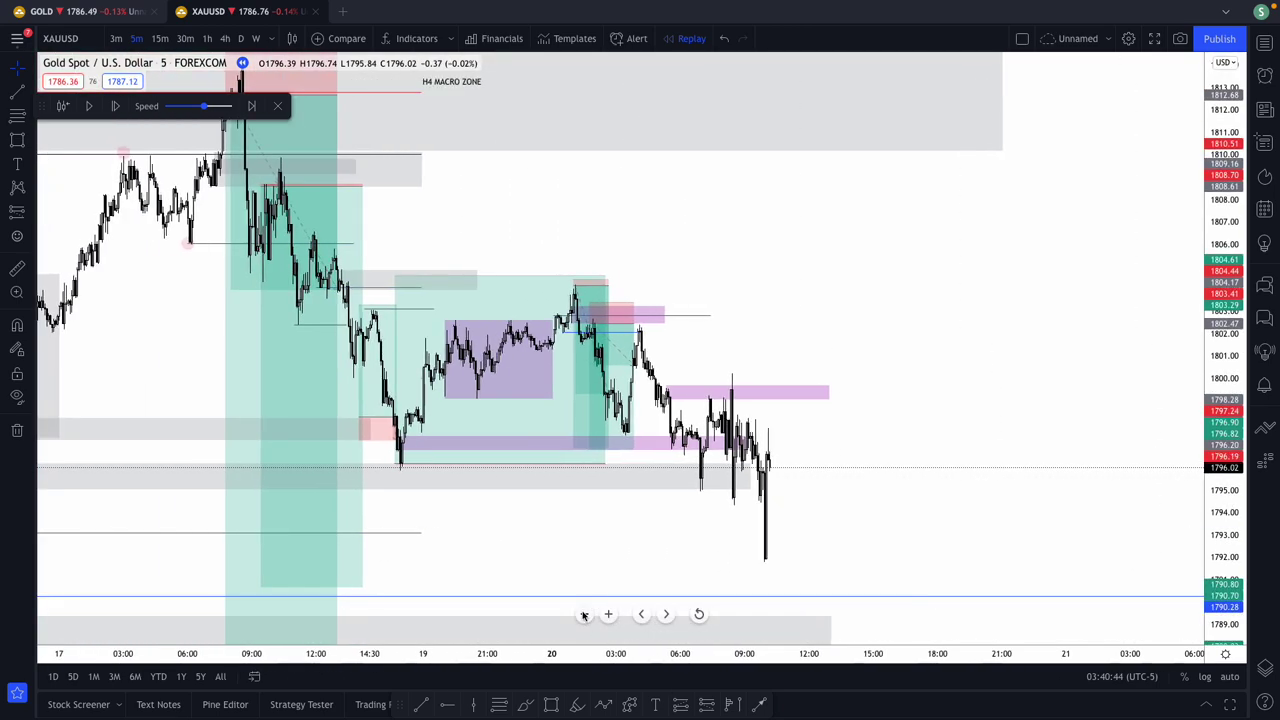
click(608, 614)
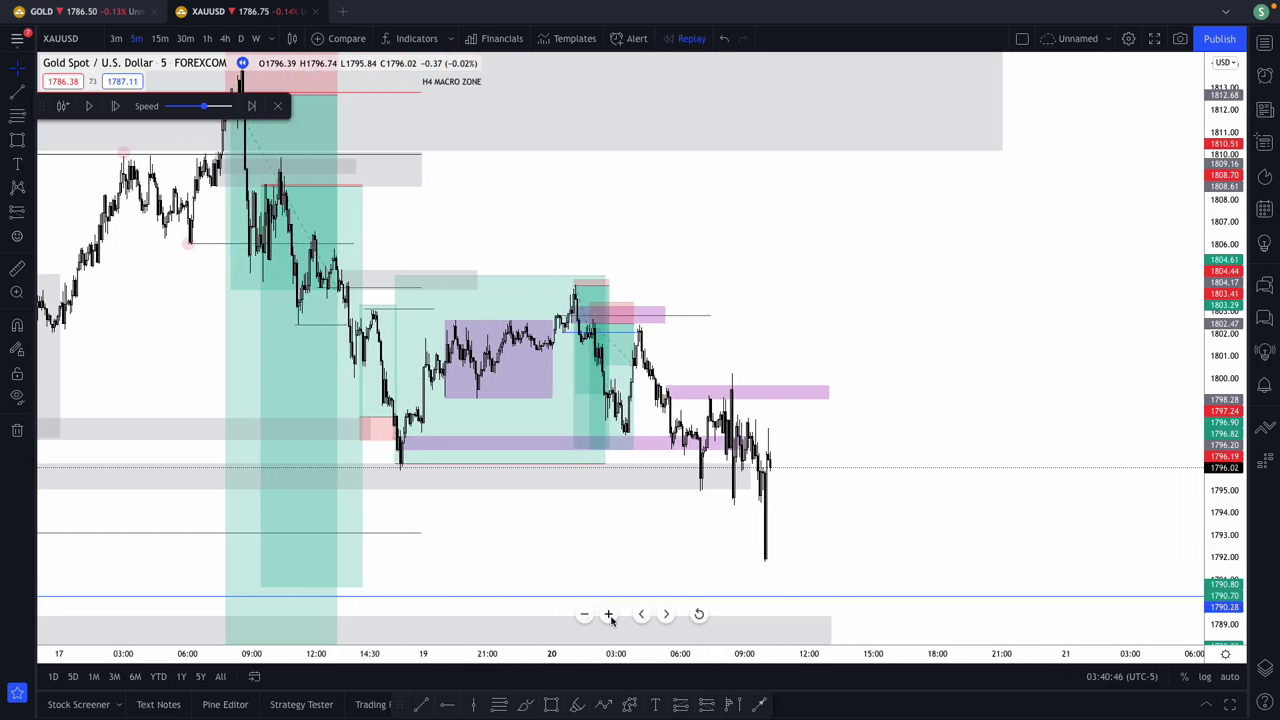
drag(675, 532, 806, 451)
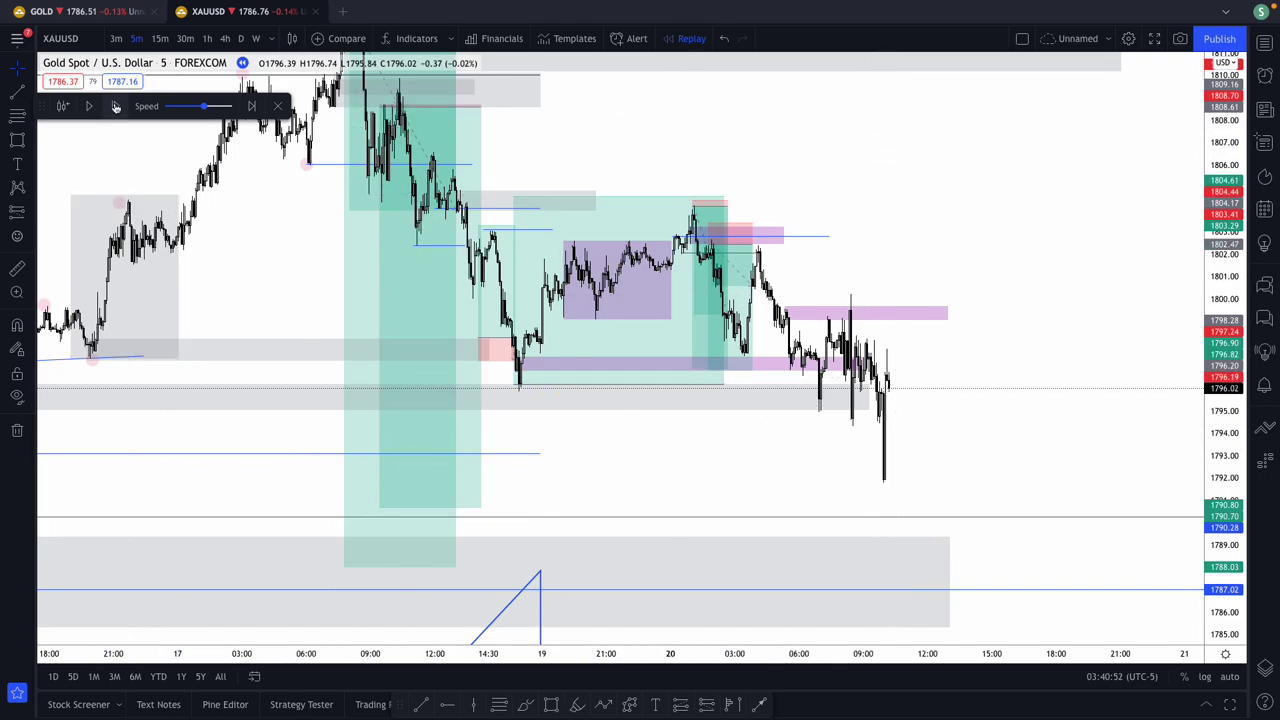
click(115, 106)
click(115, 106)
click(115, 106)
click(115, 106)
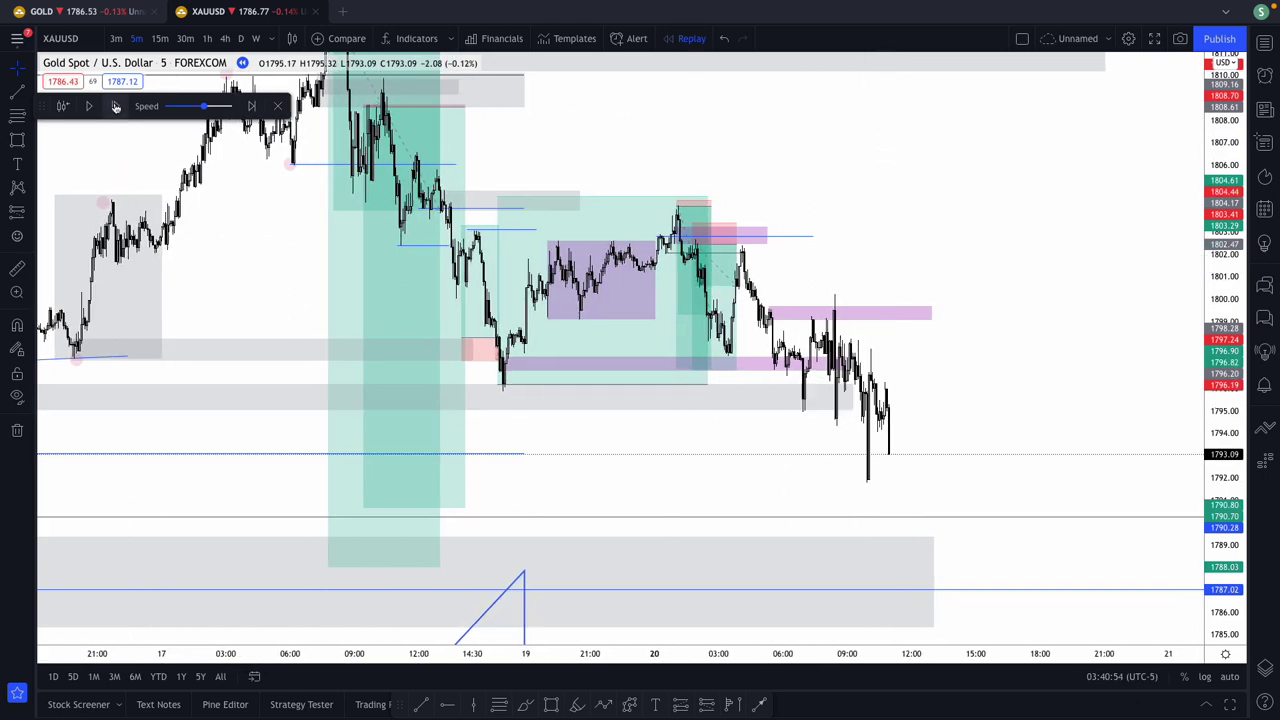
click(115, 106)
click(115, 106)
click(115, 106)
click(115, 106)
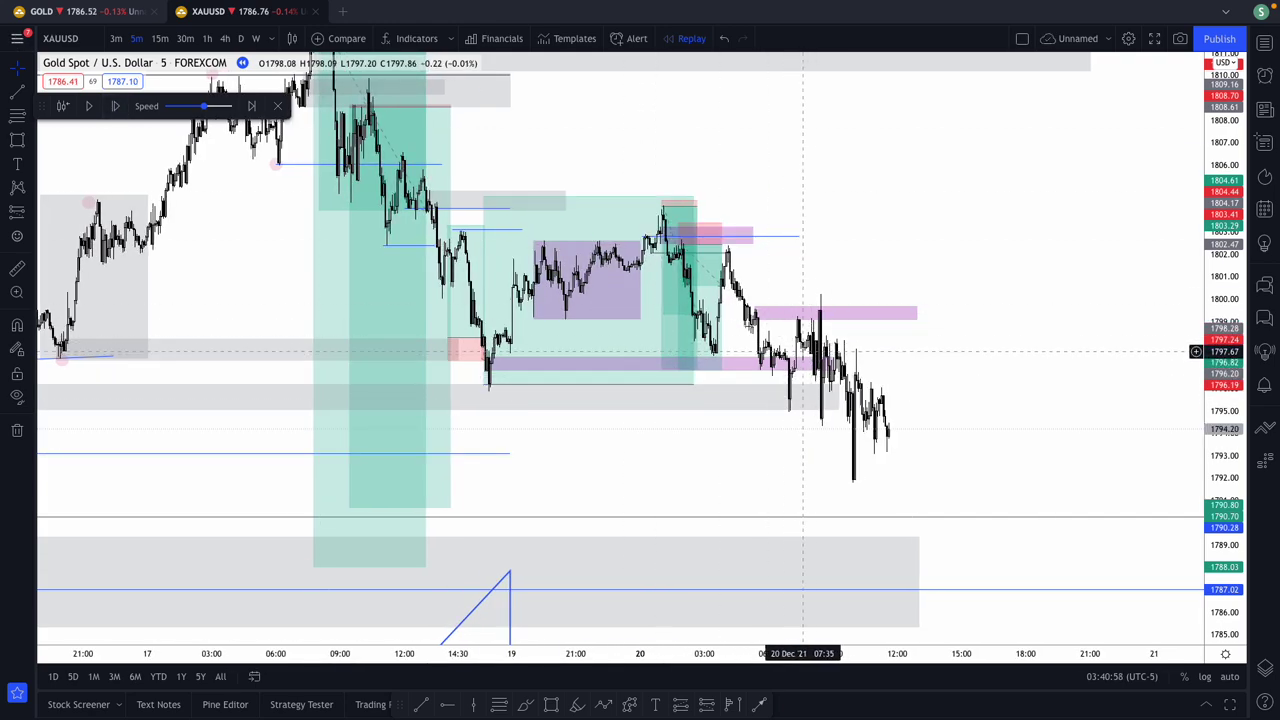
Step: Advance the replay to about 14:15 on 20 December, following price towards the horizontal line above the lower grey zone
click(115, 106)
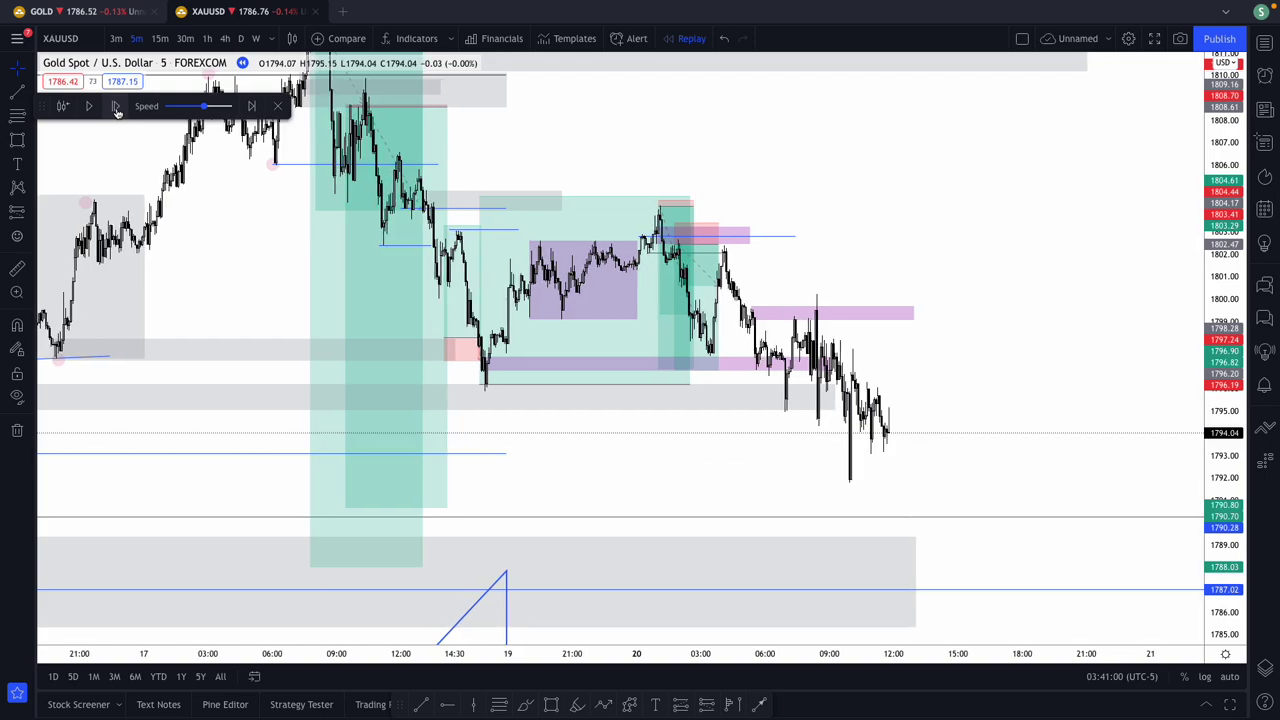
click(115, 106)
click(115, 106)
click(115, 106)
click(115, 106)
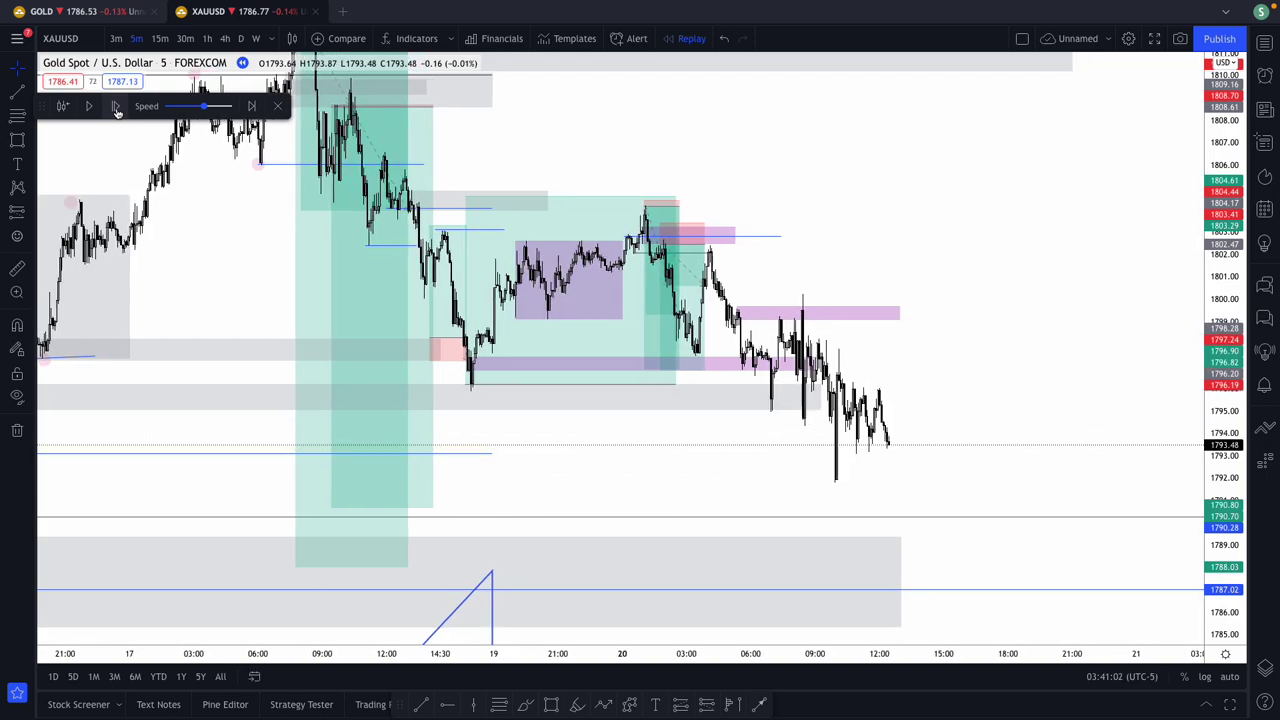
click(115, 106)
click(115, 106)
click(115, 106)
click(115, 106)
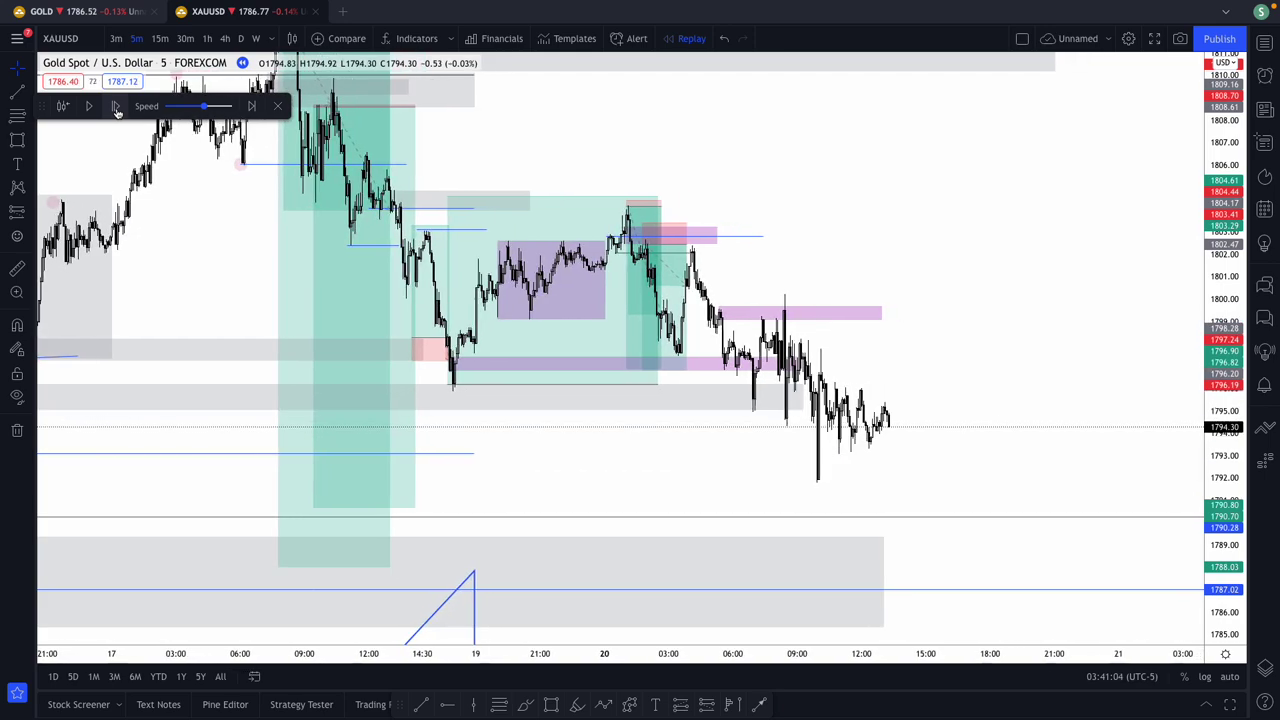
click(115, 106)
click(115, 106)
click(115, 106)
click(115, 106)
click(115, 106)
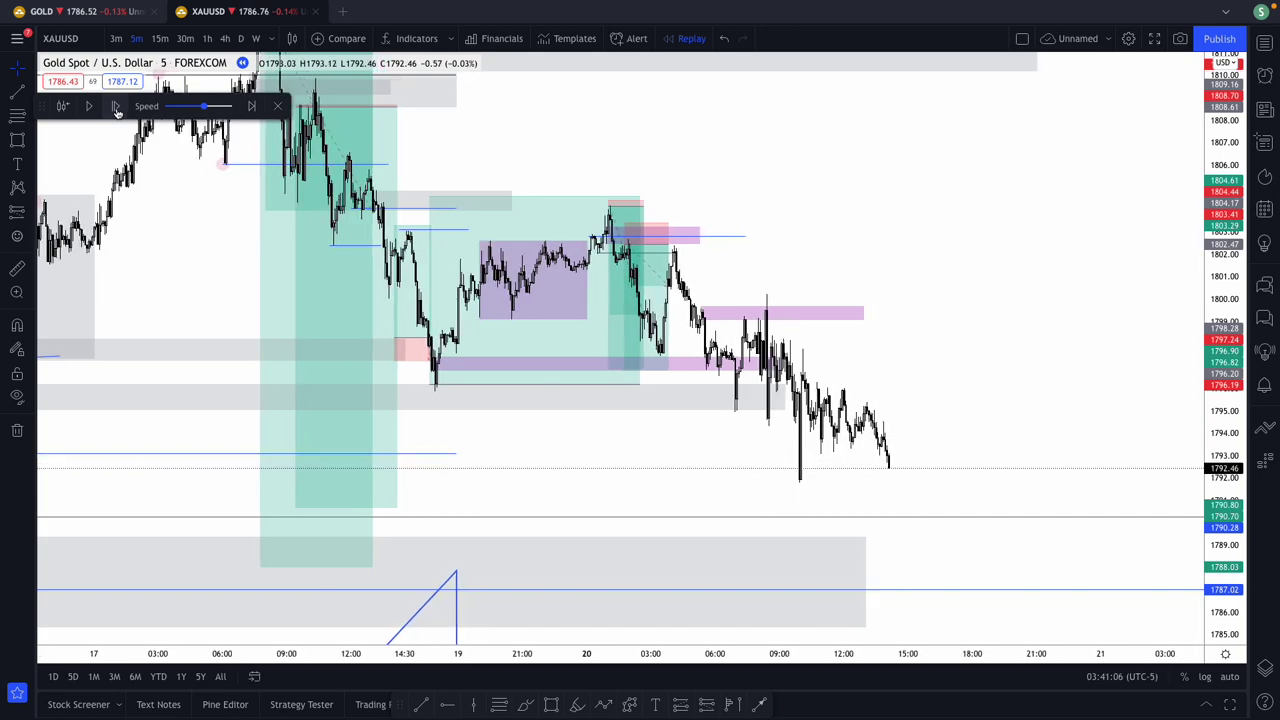
click(742, 320)
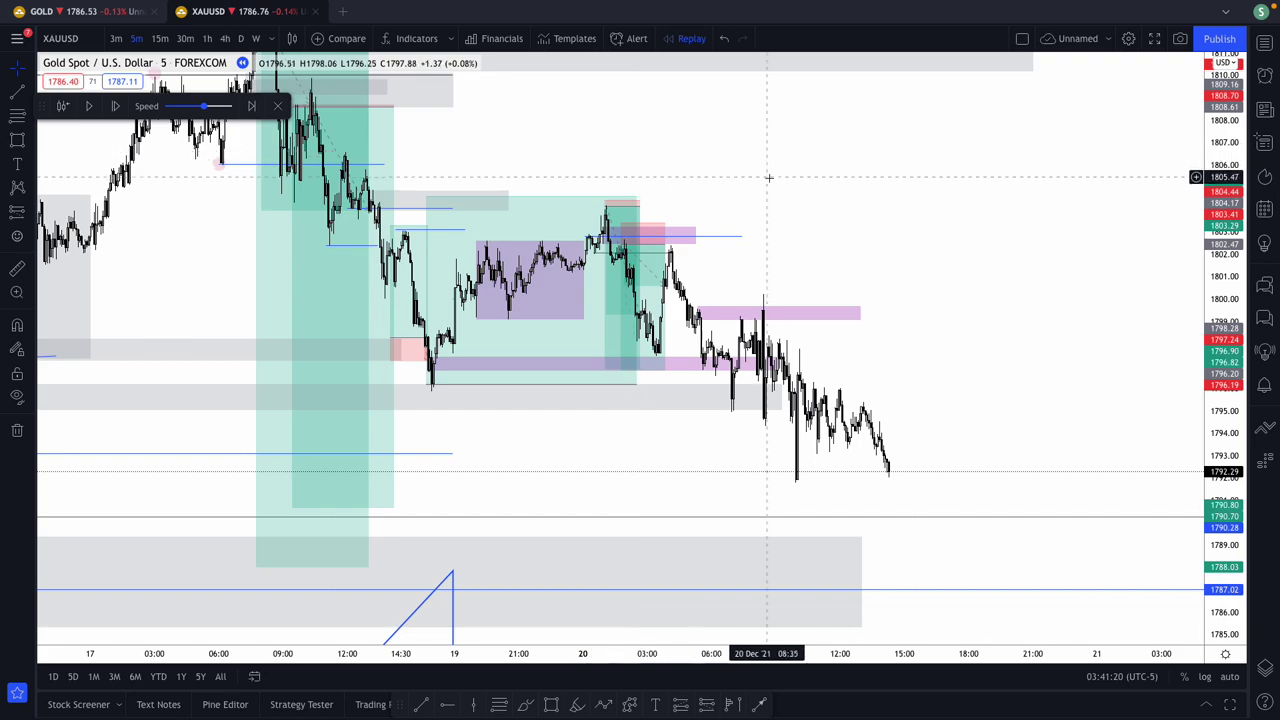
Step: Extend the structure line near 1806 from its 17 December start to about 17:30 on 20 December
click(385, 165)
drag(385, 165, 930, 168)
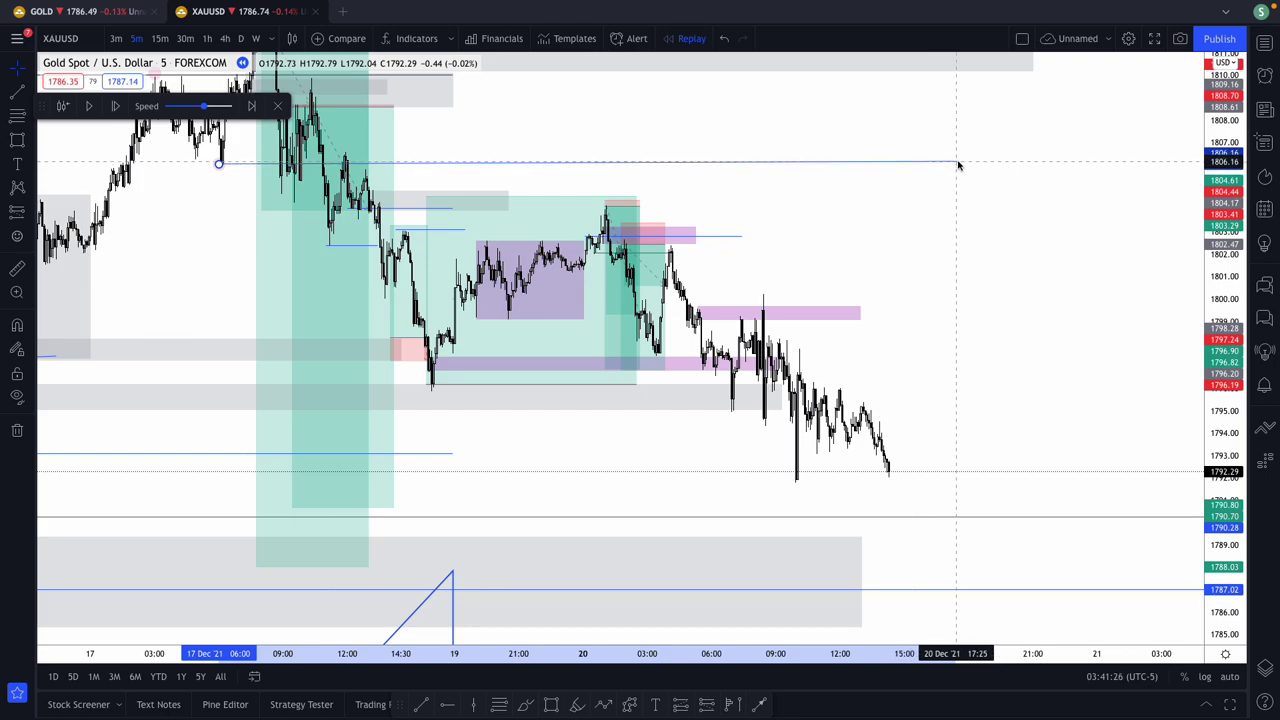
drag(958, 162, 962, 168)
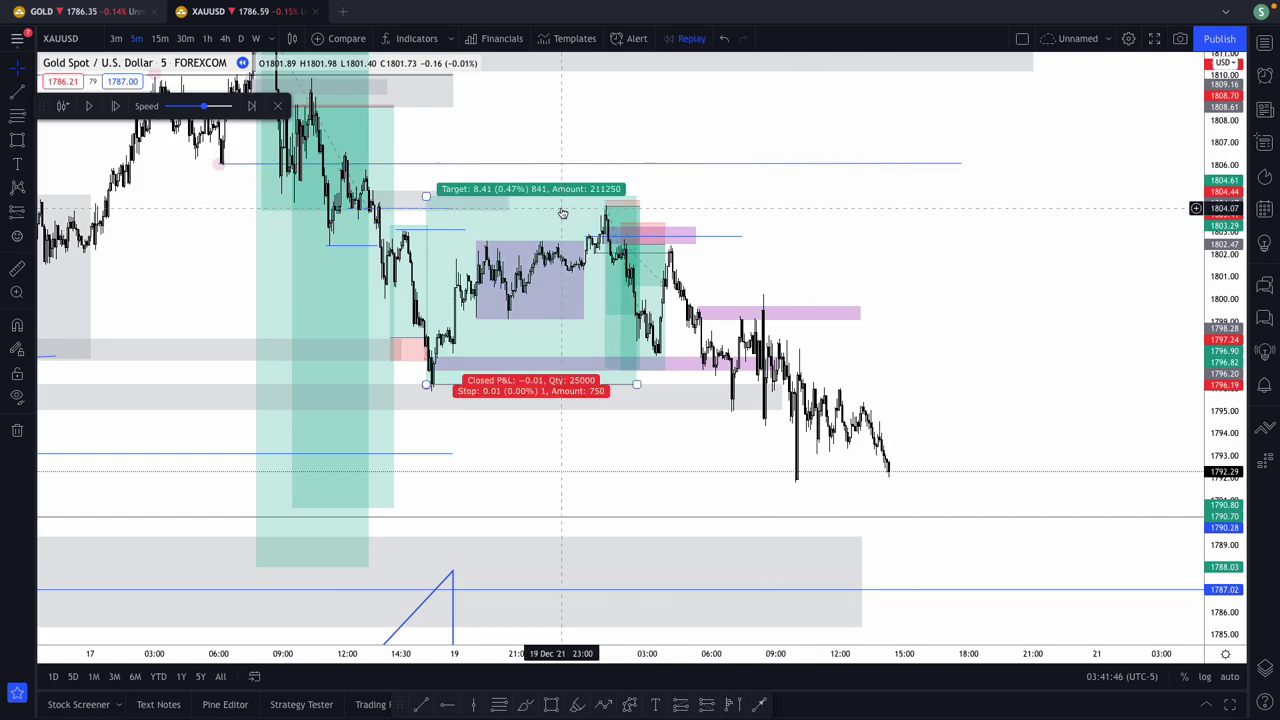
Step: Advance the replay to about 15:00 on 20 December, following price to the horizontal line near 1790
click(114, 107)
click(114, 107)
click(114, 107)
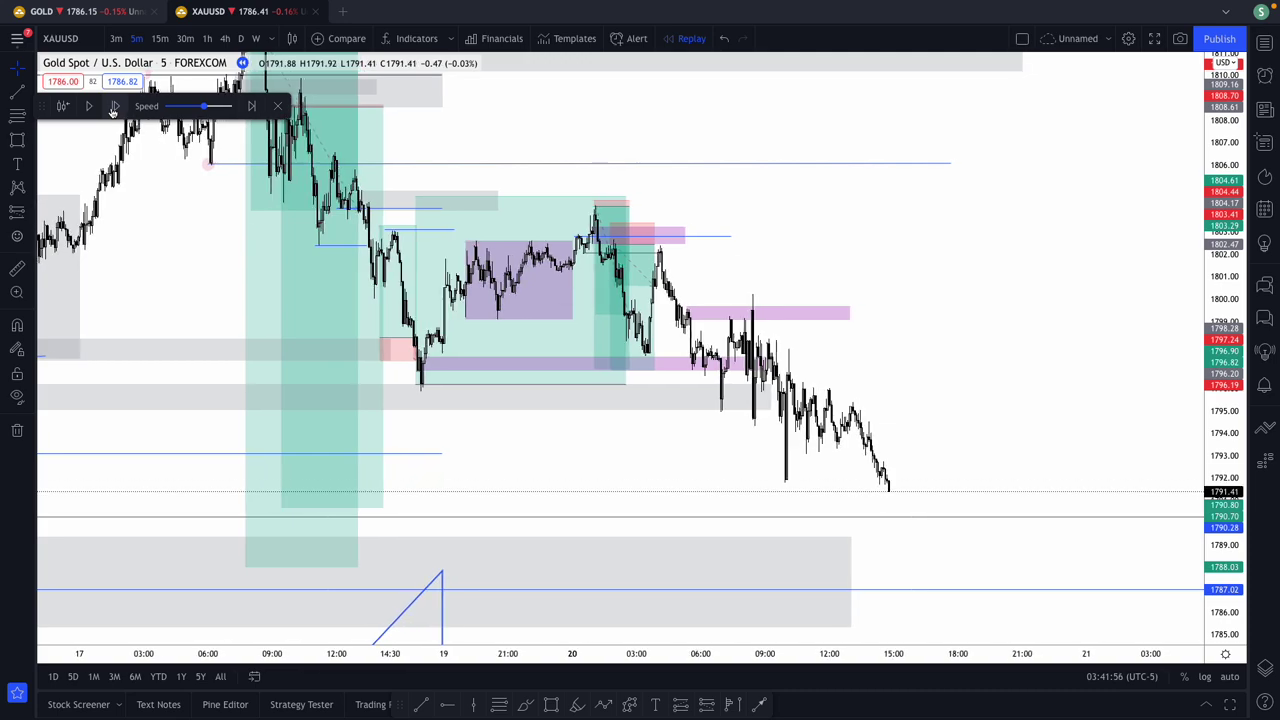
click(114, 107)
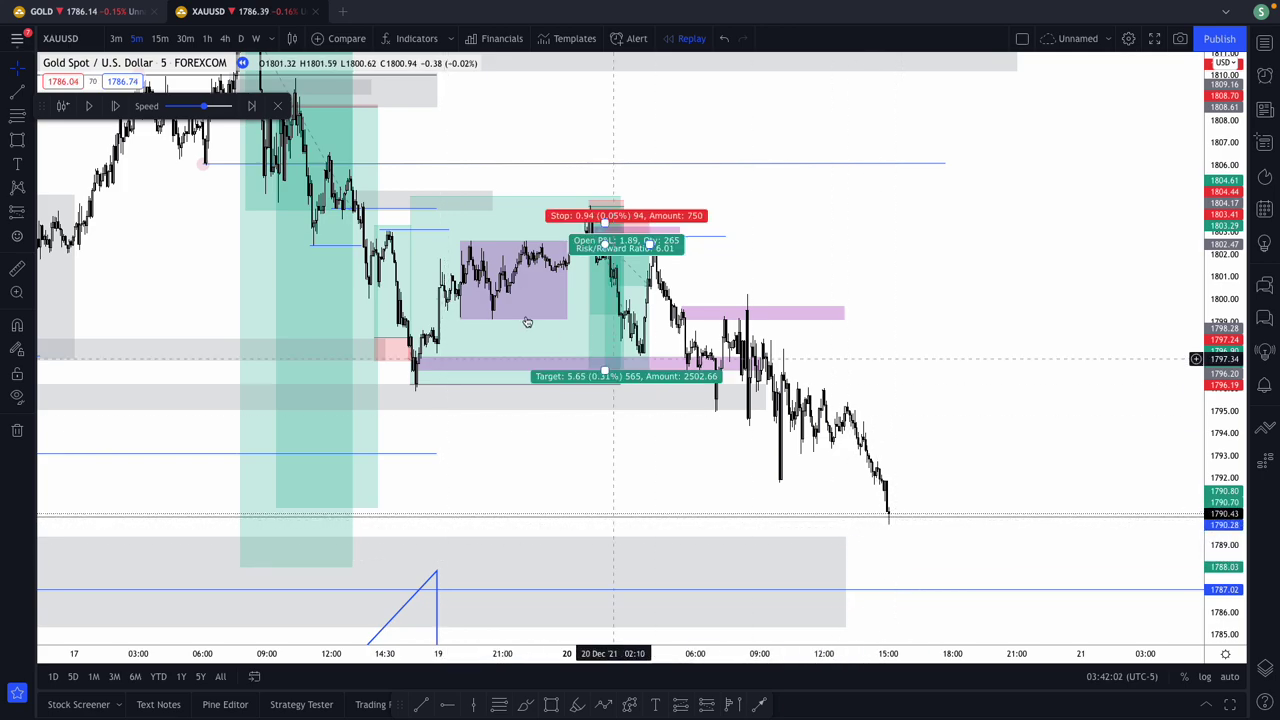
Step: Switch the chart to the 4h timeframe with automatic price scaling and examine the latest candle at the grey zone below the H4 macro zone
click(222, 38)
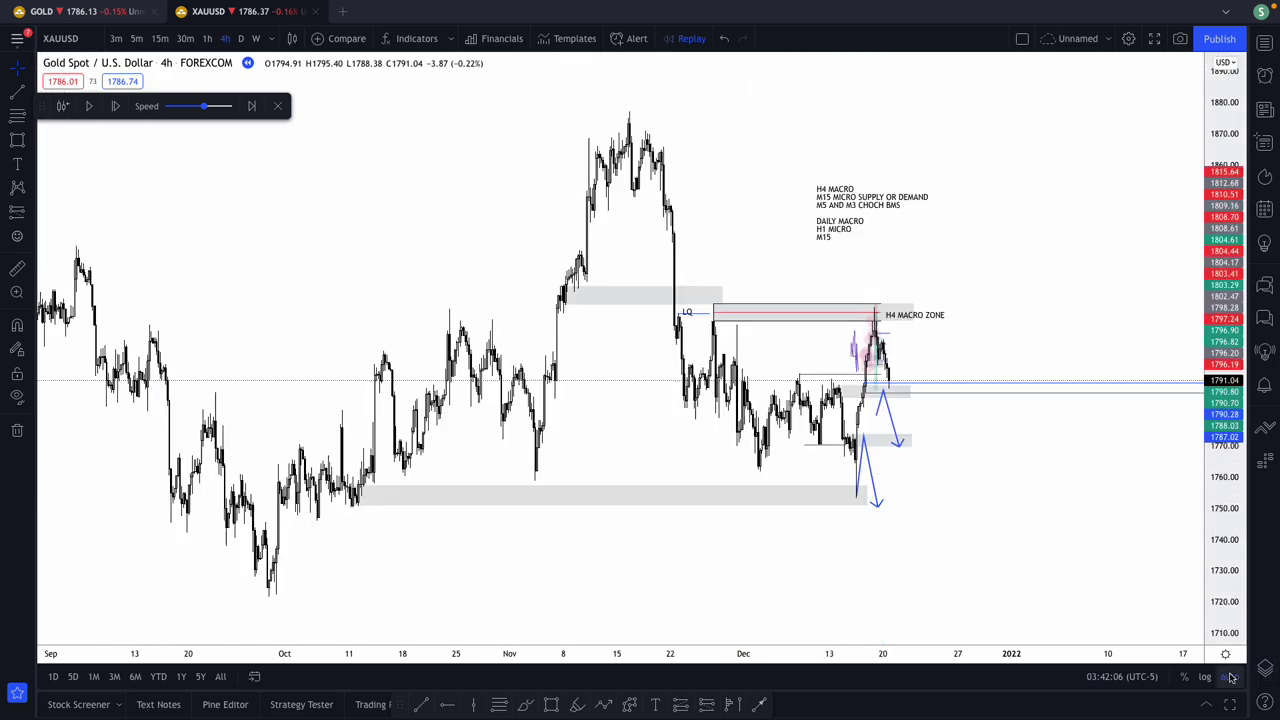
click(1229, 676)
click(608, 614)
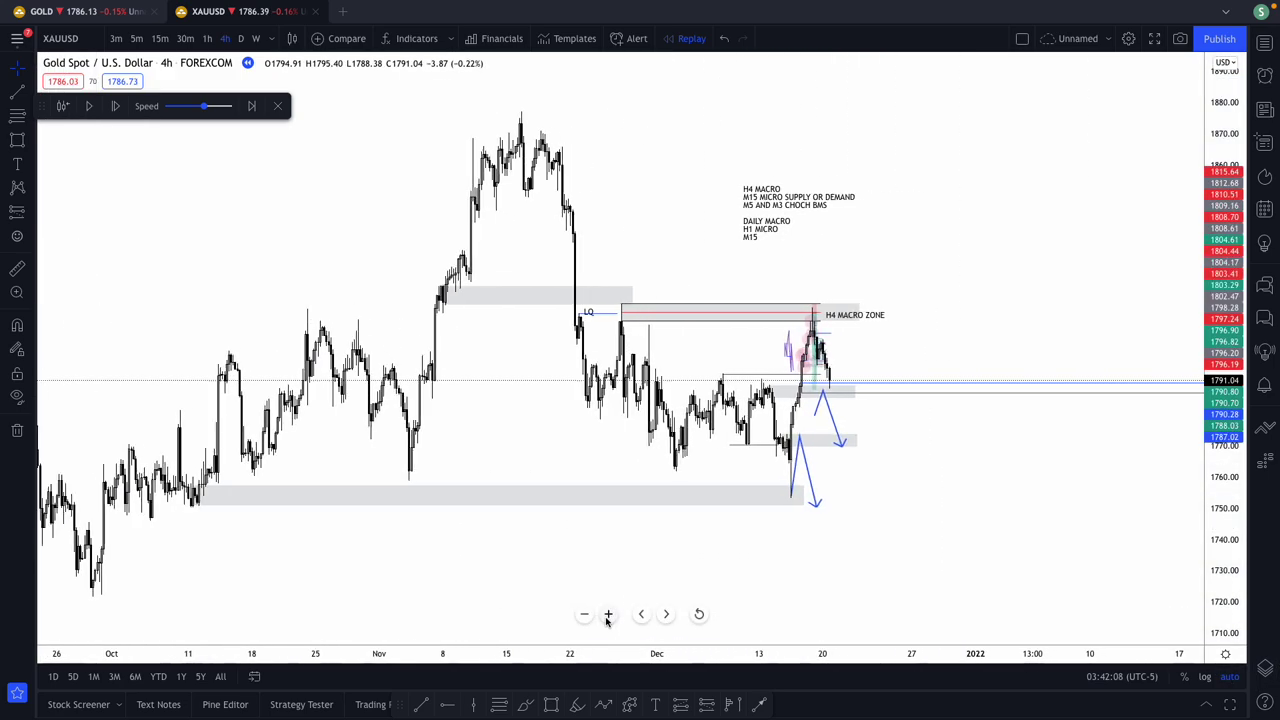
click(608, 614)
click(608, 614)
scroll(539, 536, left, 5)
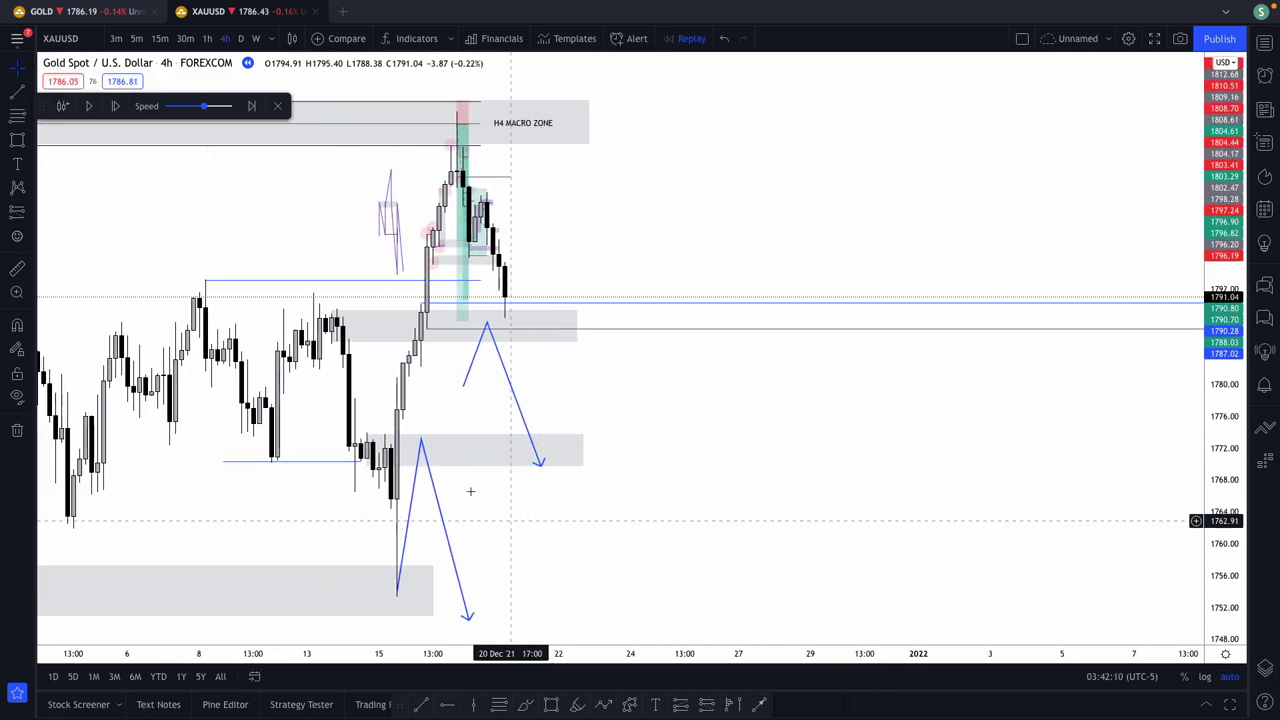
click(506, 317)
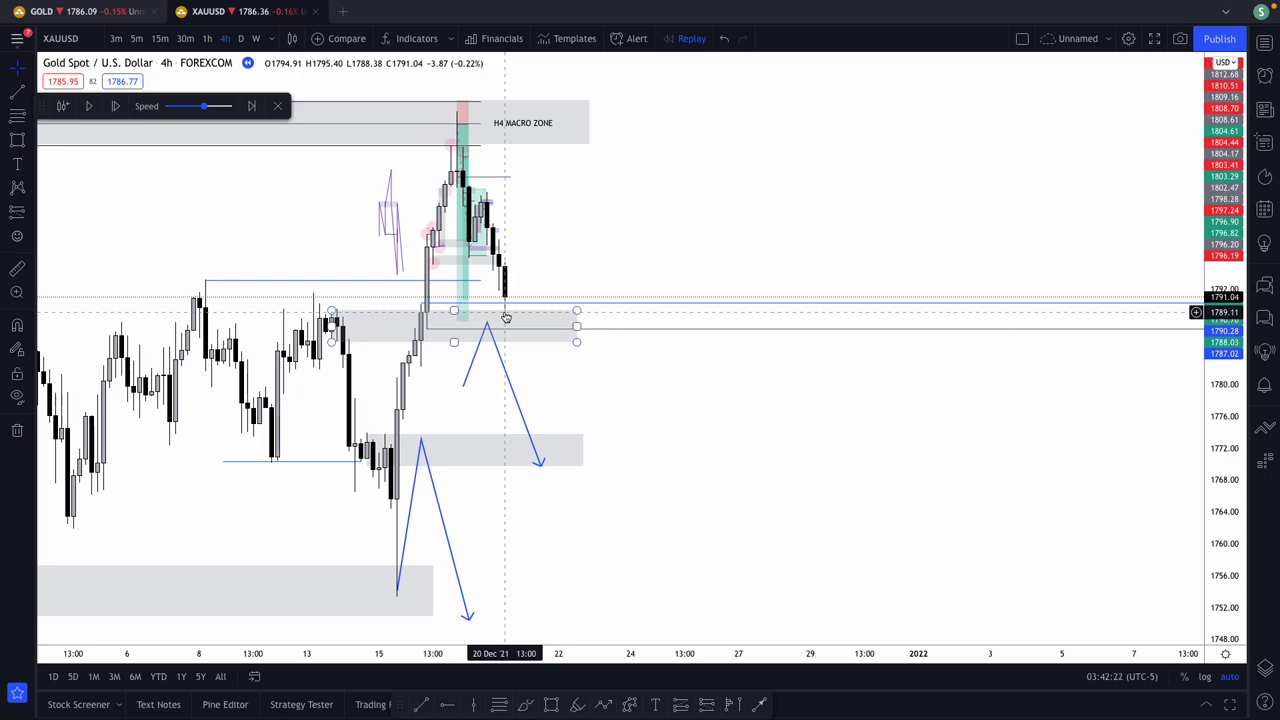
click(510, 318)
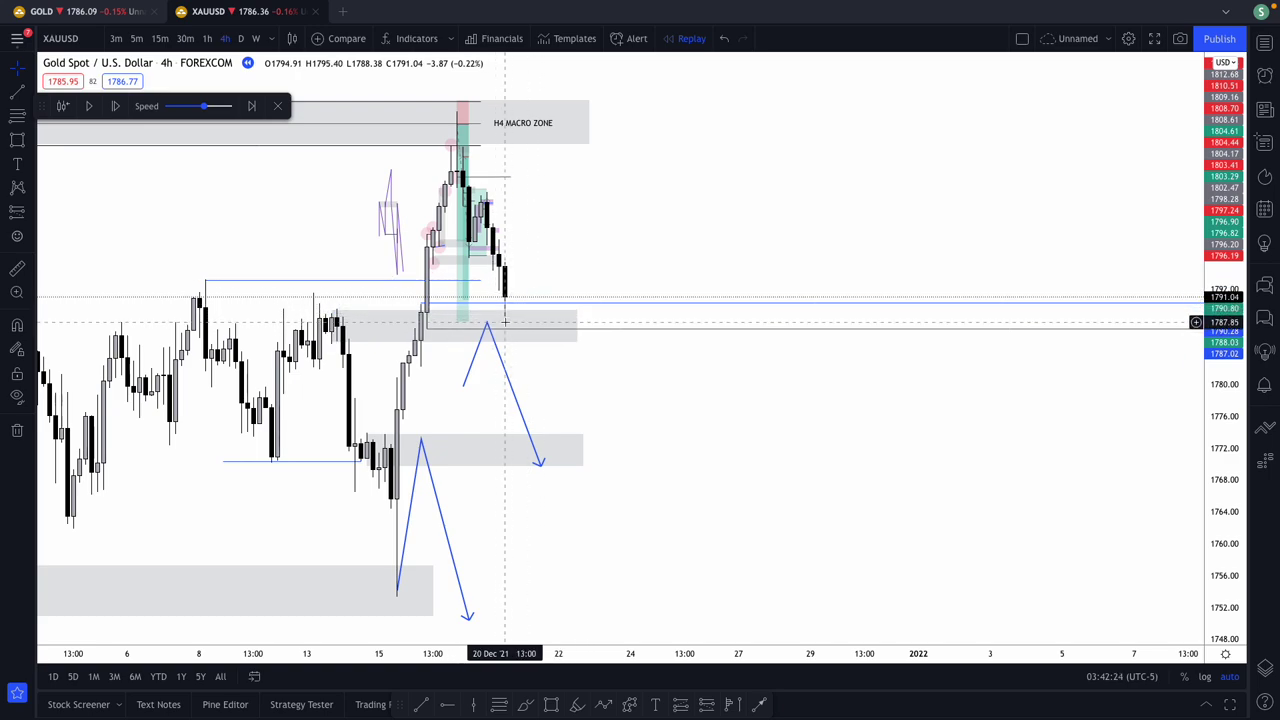